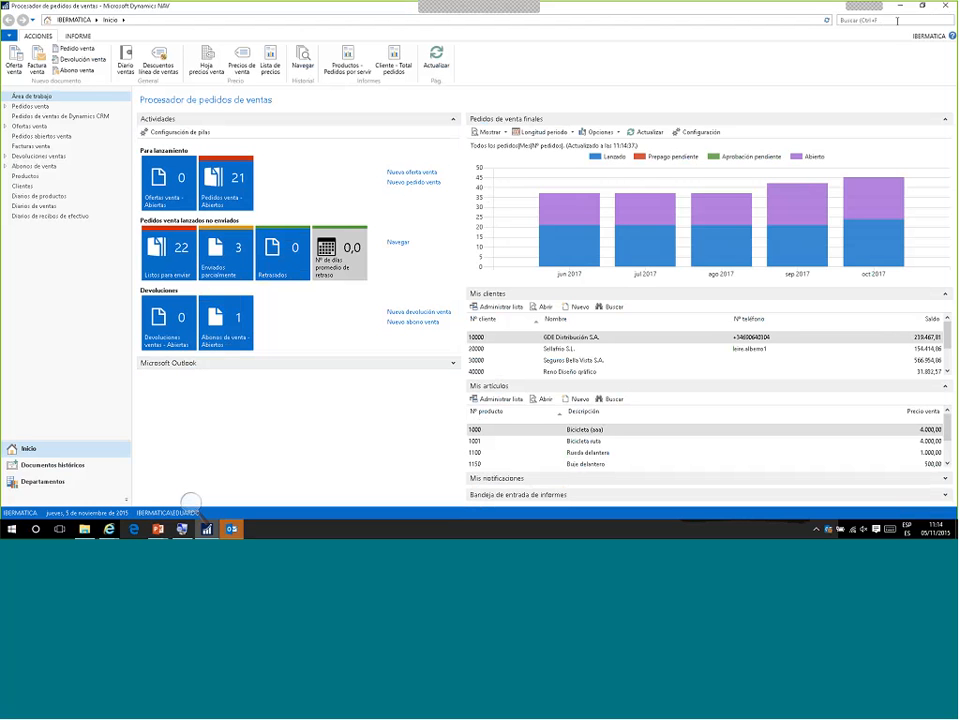
- Find the Usuarios list and open the existing user's card, checking the user name and full name fields
{"action": "left_click", "coordinate": [897, 20]}
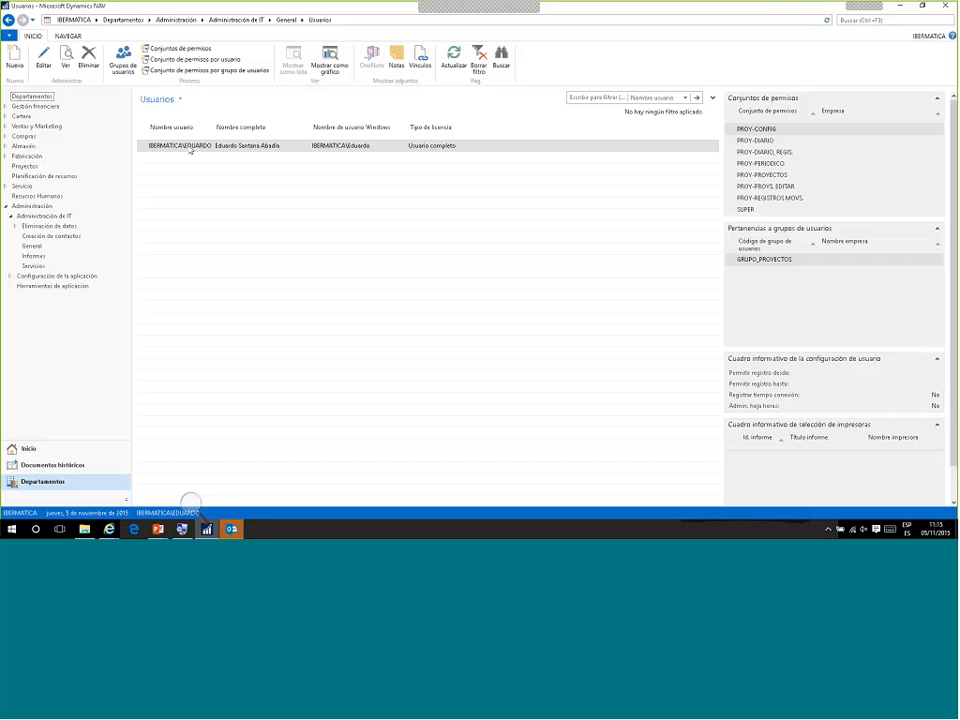
{"action": "double_click", "coordinate": [190, 148]}
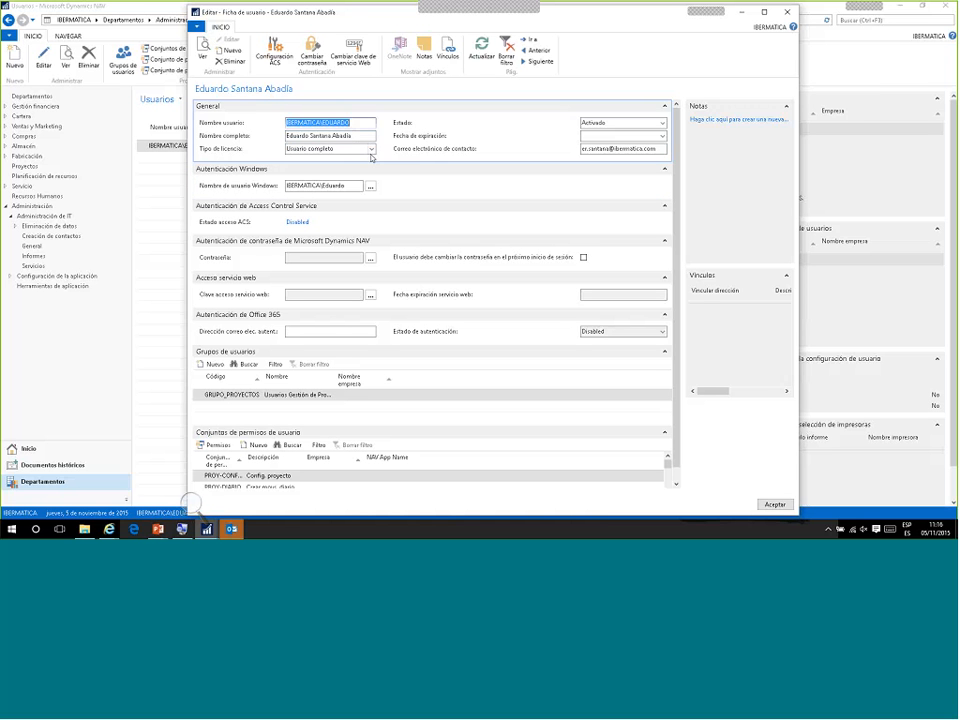
{"action": "left_click", "coordinate": [357, 122]}
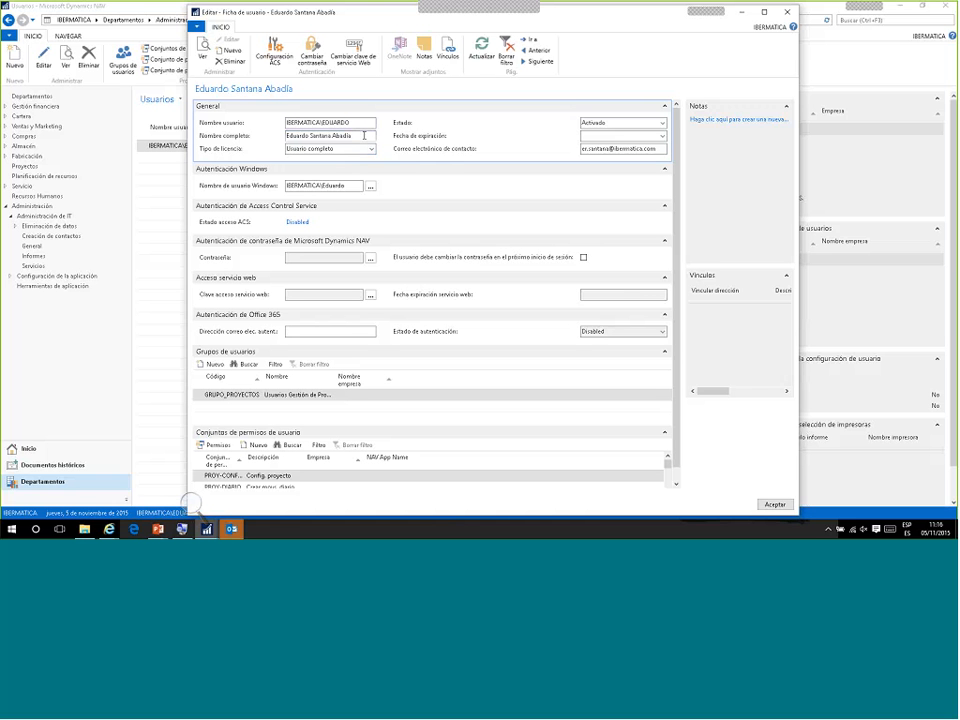
{"action": "left_click", "coordinate": [364, 135]}
- Review the Estado options on the user card, keeping Activado, and display the available Tipo de licencia choices
{"action": "left_click", "coordinate": [662, 124]}
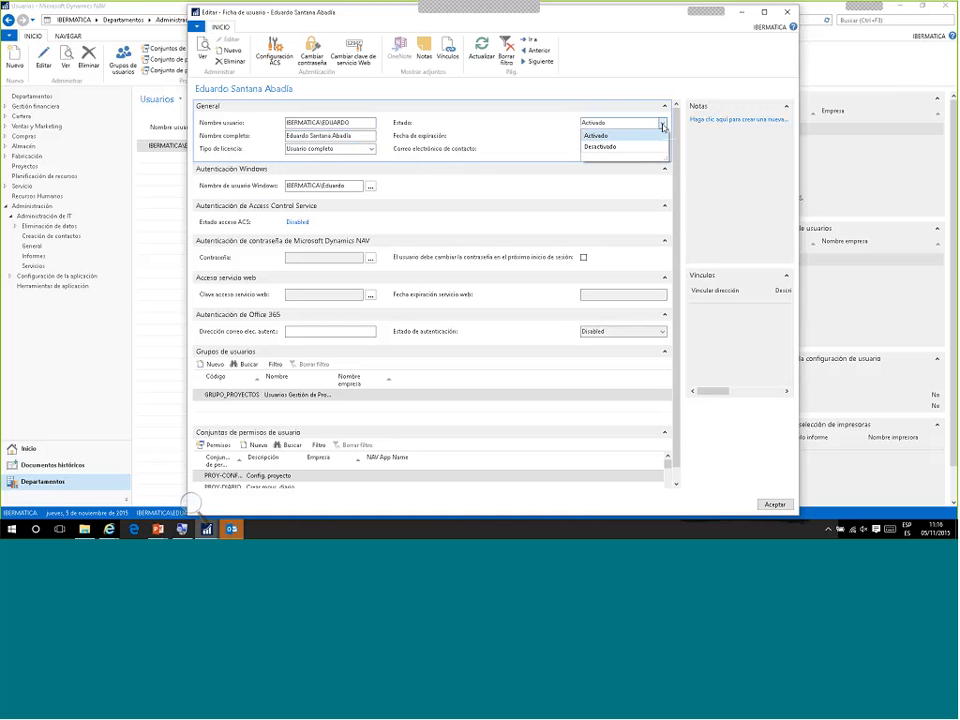
{"action": "left_click", "coordinate": [596, 135]}
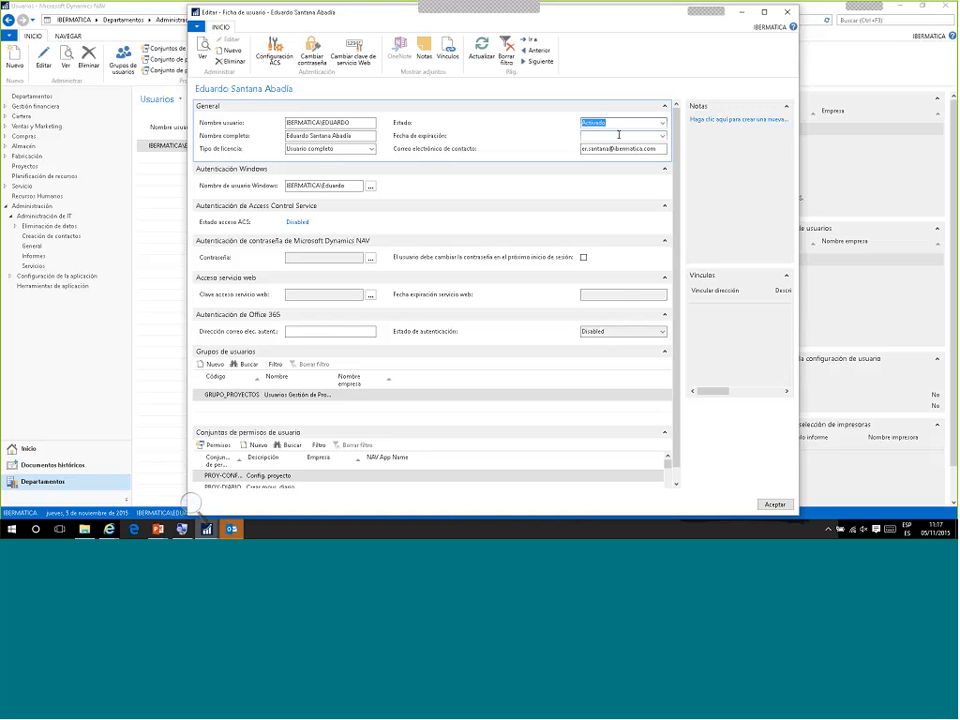
{"action": "left_click", "coordinate": [371, 149]}
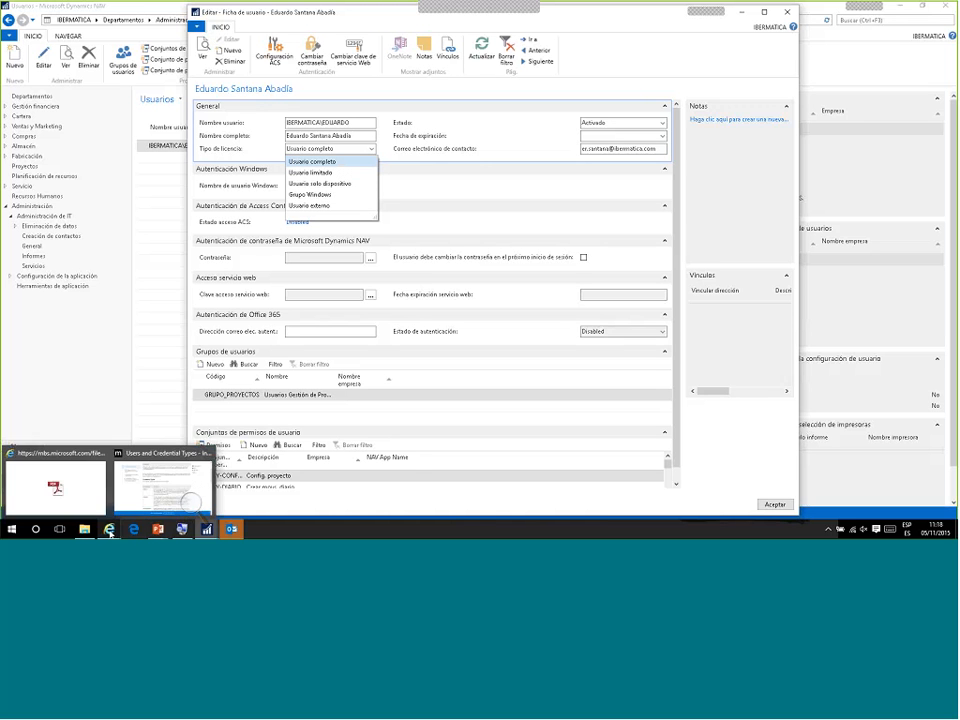
- Switch to the licensing guide PDF in Internet Explorer and go to Appendix A: Limited User Included Tables
{"action": "left_click", "coordinate": [165, 433]}
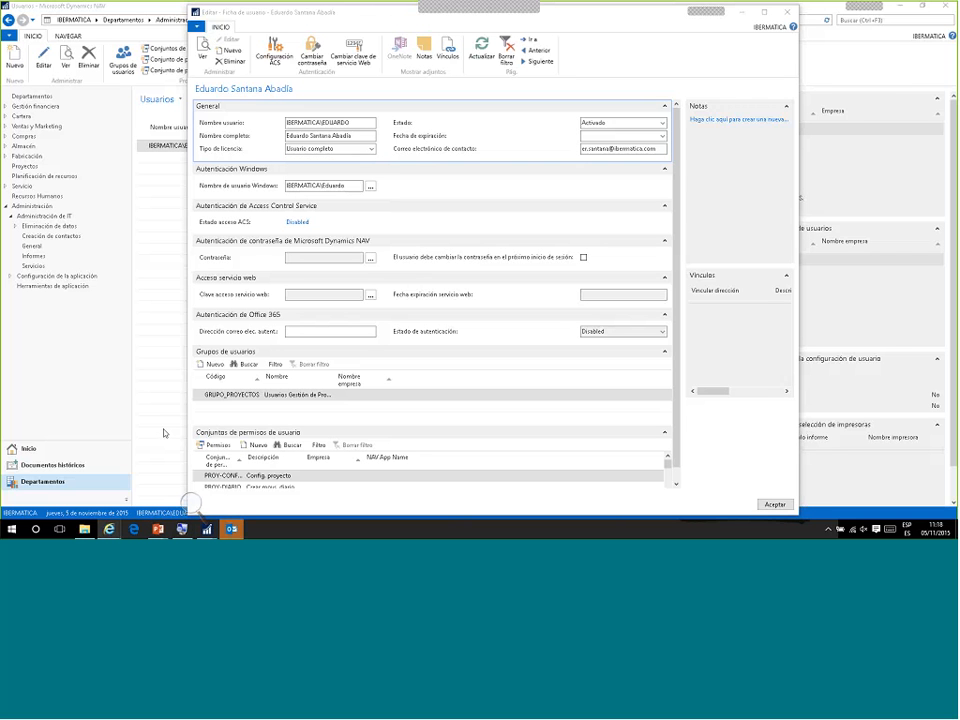
{"action": "left_click_drag", "start_coordinate": [958, 30], "coordinate": [467, 94]}
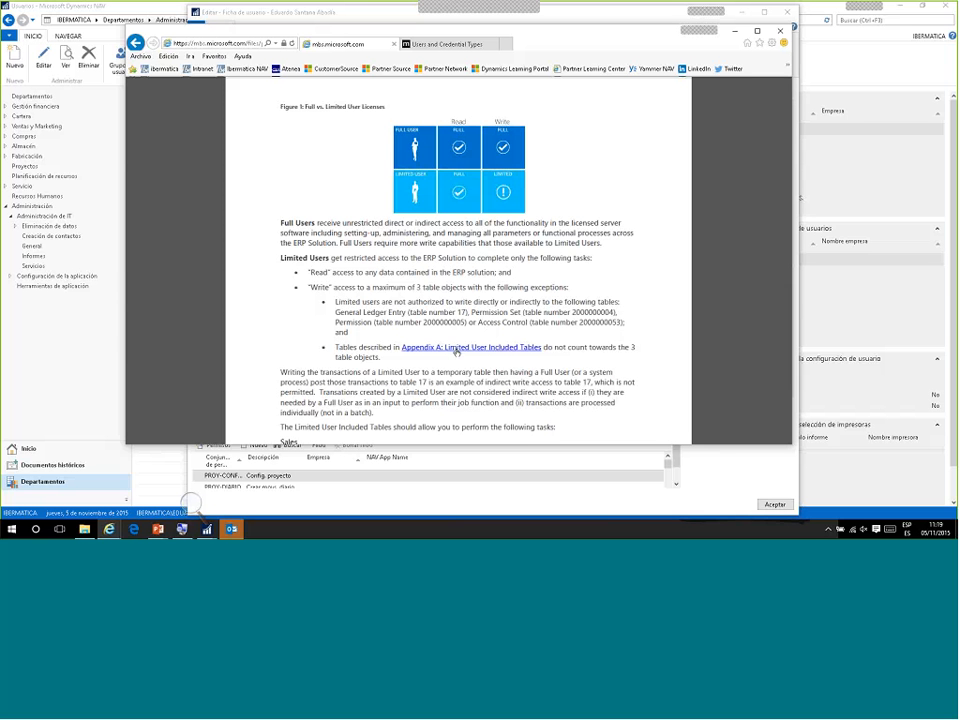
{"action": "left_click", "coordinate": [456, 349]}
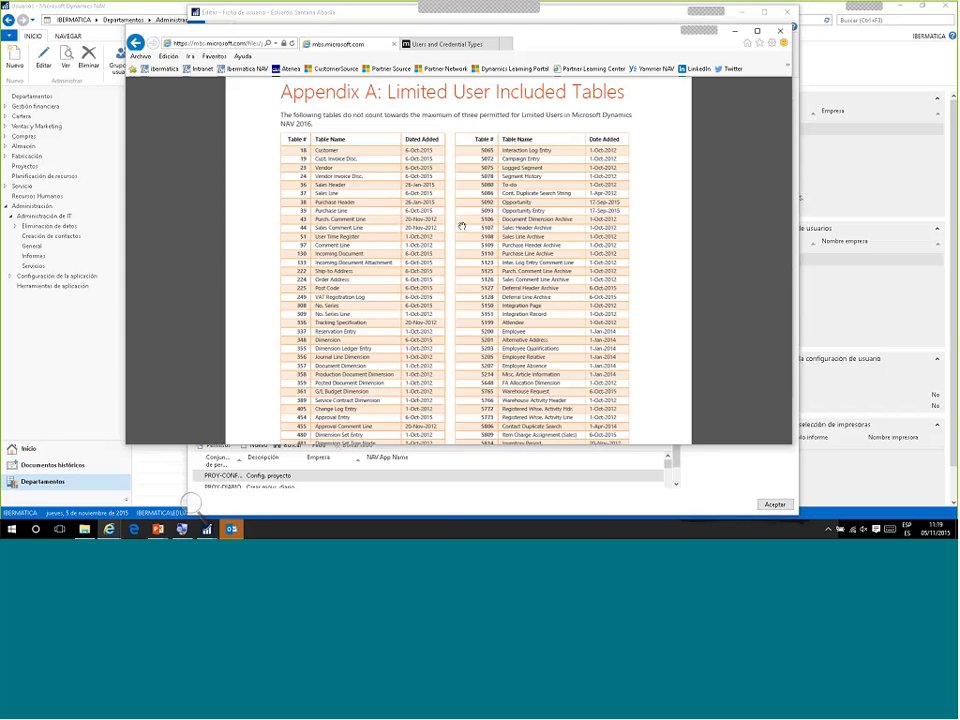
- Examine the Appendix A tables that do not count towards the Limited User maximum, and close the browser with all its tabs
{"action": "scroll", "coordinate": [462, 226], "scroll_direction": "down", "scroll_amount": 3}
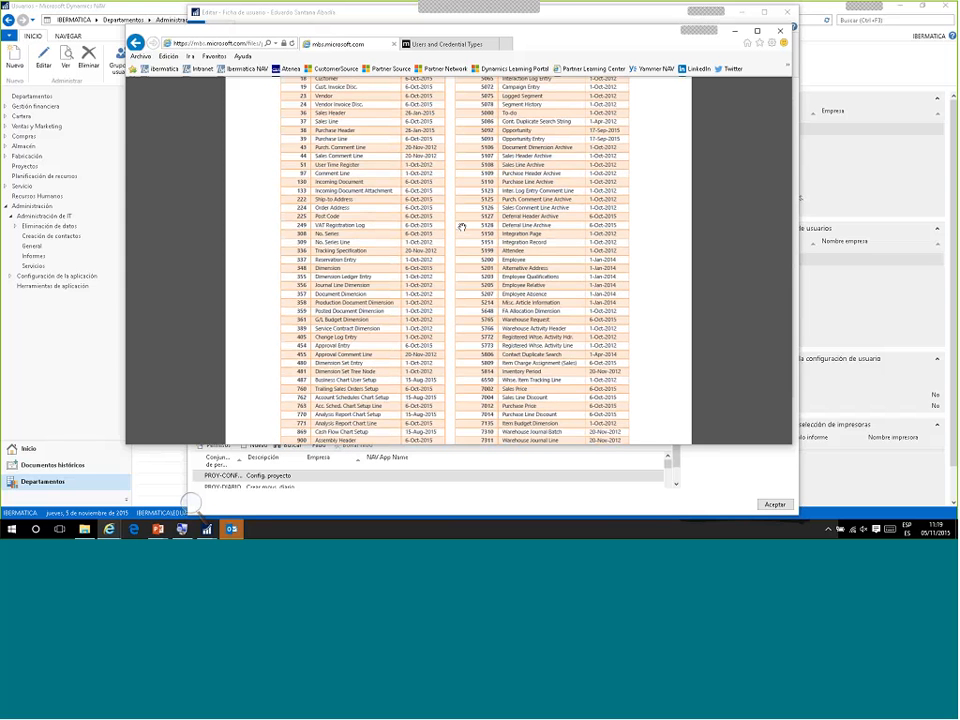
{"action": "scroll", "coordinate": [462, 228], "scroll_direction": "down", "scroll_amount": 3}
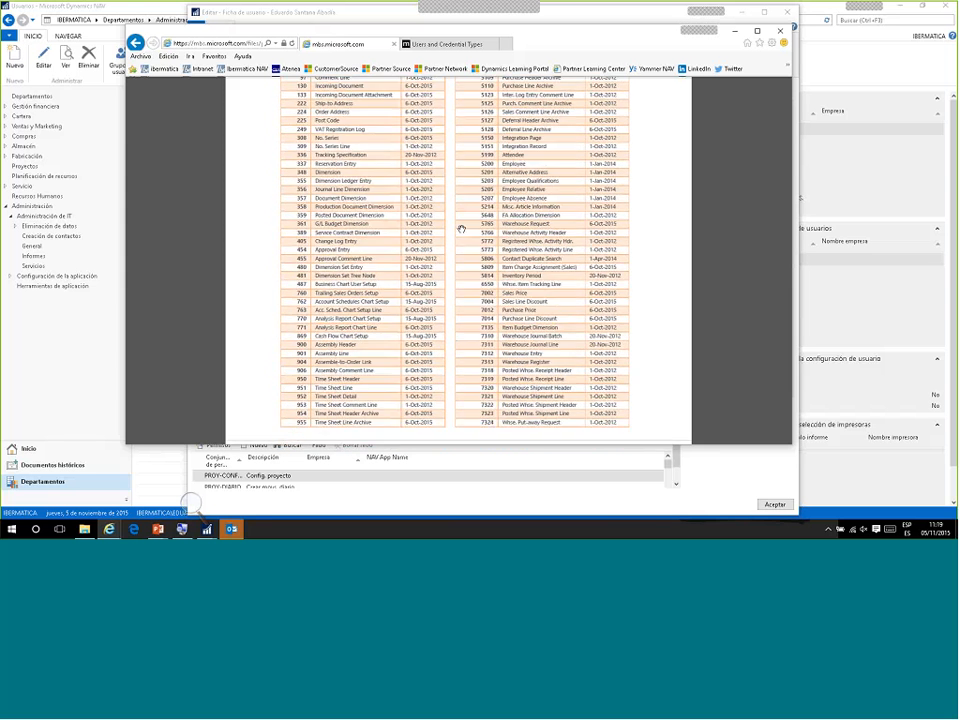
{"action": "scroll", "coordinate": [461, 229], "scroll_direction": "up", "scroll_amount": 5}
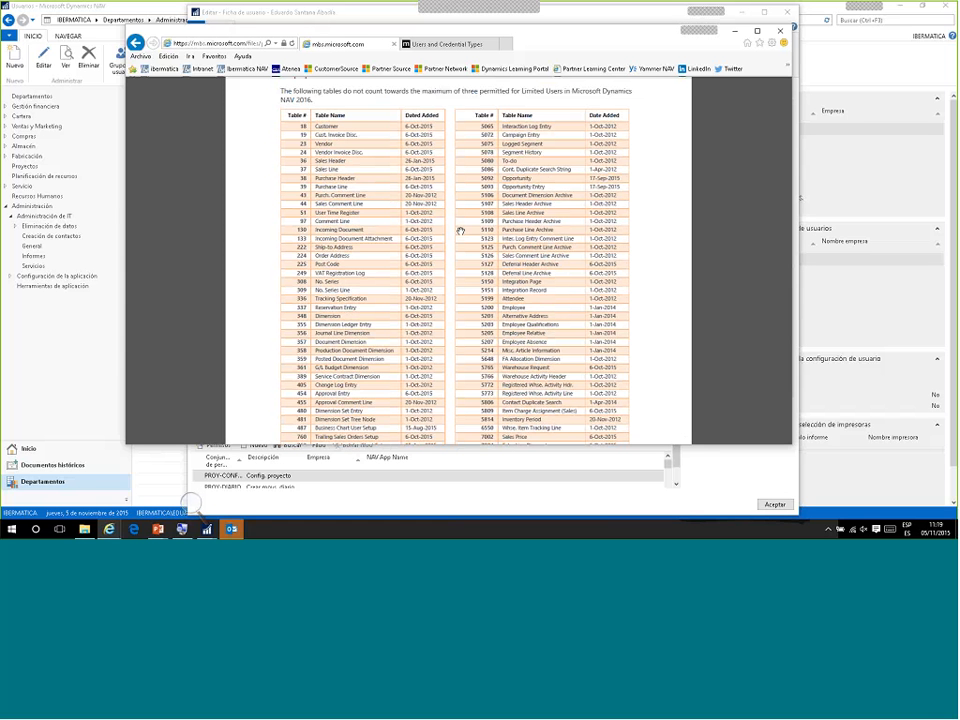
{"action": "scroll", "coordinate": [460, 231], "scroll_direction": "down", "scroll_amount": 1}
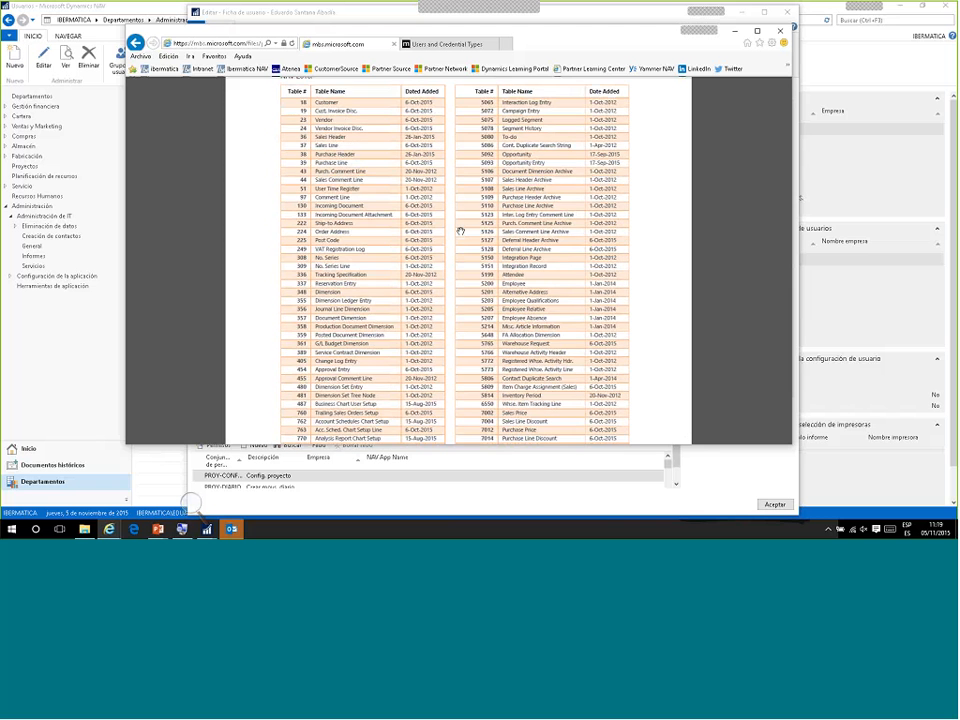
{"action": "scroll", "coordinate": [460, 231], "scroll_direction": "down", "scroll_amount": 4}
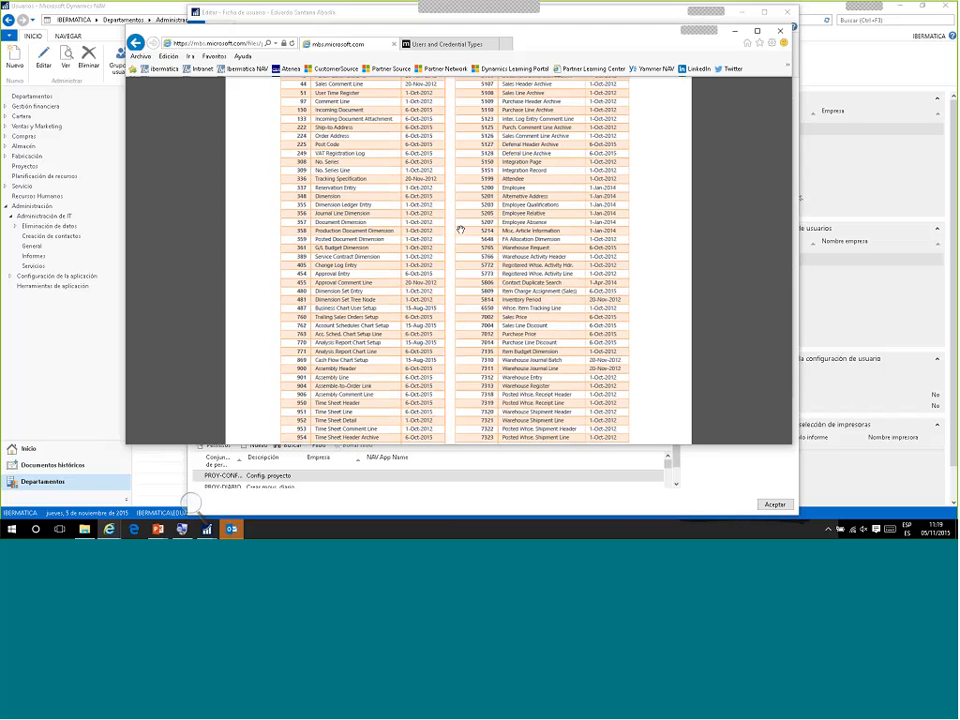
{"action": "scroll", "coordinate": [460, 230], "scroll_direction": "up", "scroll_amount": 5}
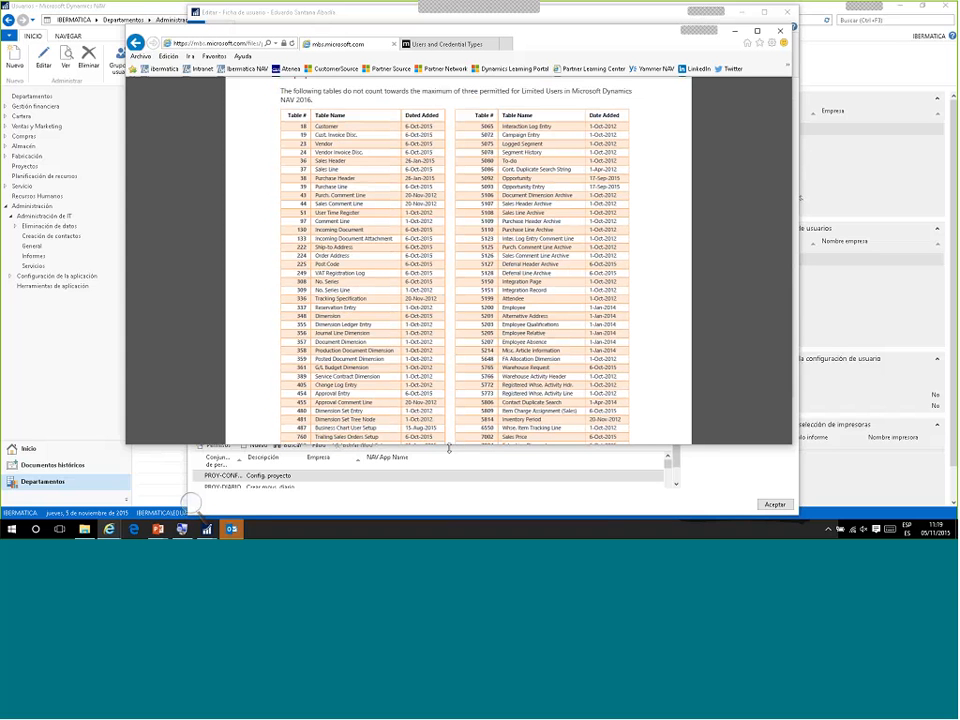
{"action": "left_click_drag", "start_coordinate": [448, 448], "coordinate": [445, 492]}
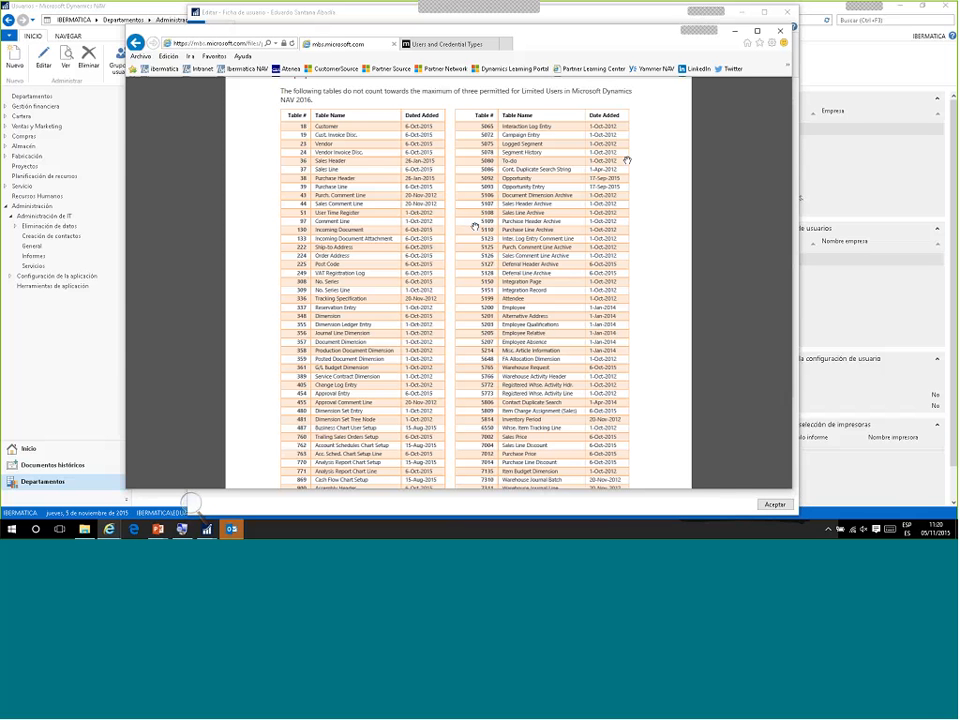
{"action": "left_click", "coordinate": [781, 31]}
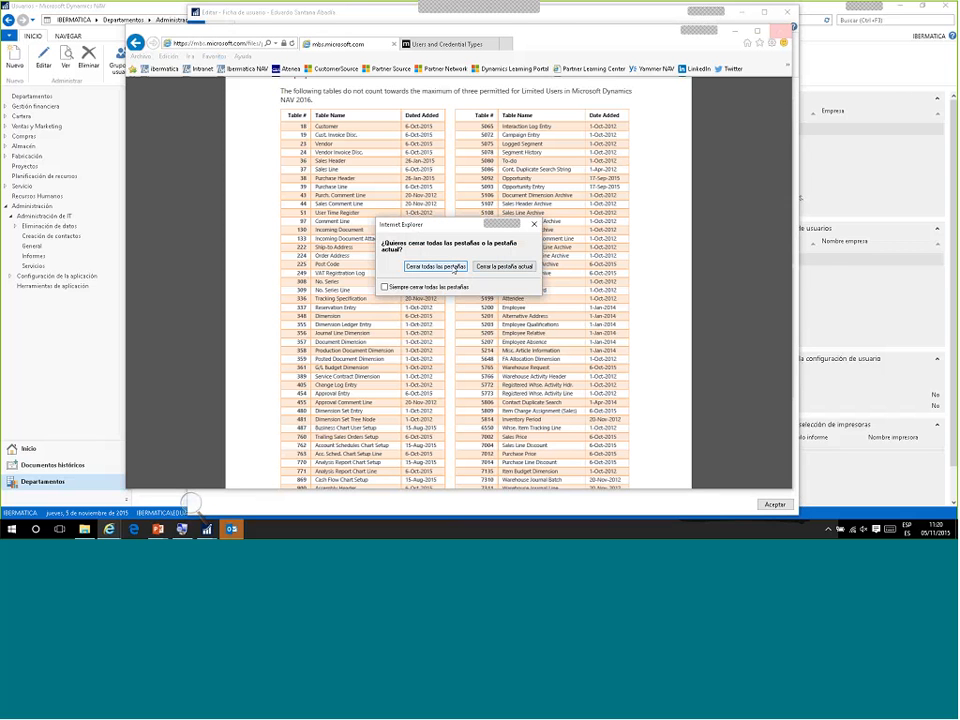
{"action": "left_click", "coordinate": [453, 268]}
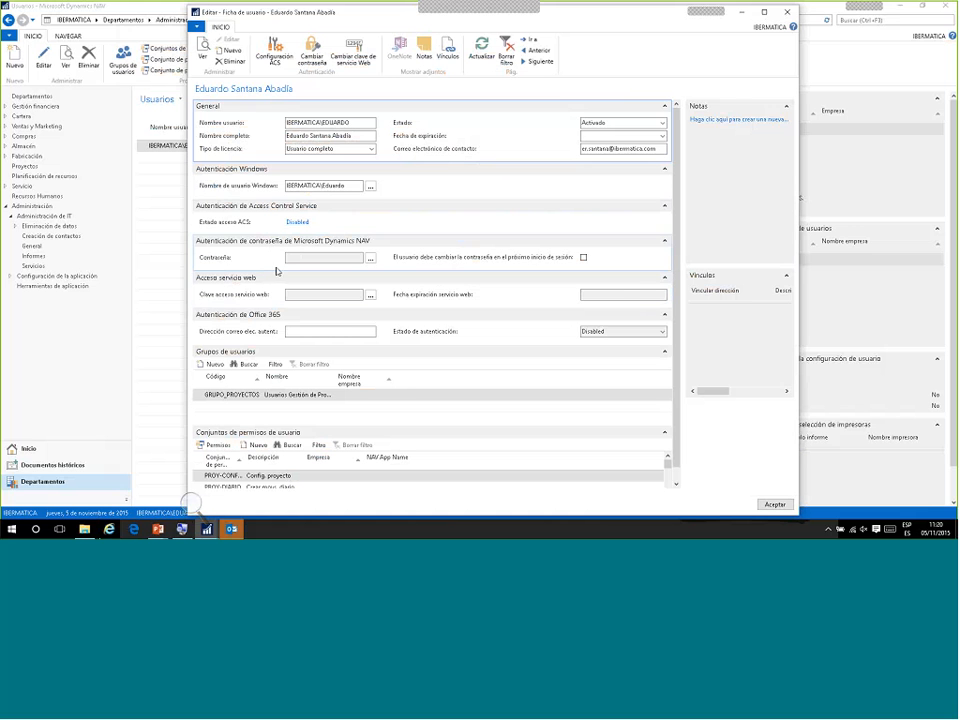
- Try the option requiring the user to change the password at the next login, and leave it disabled
{"action": "left_click", "coordinate": [584, 259]}
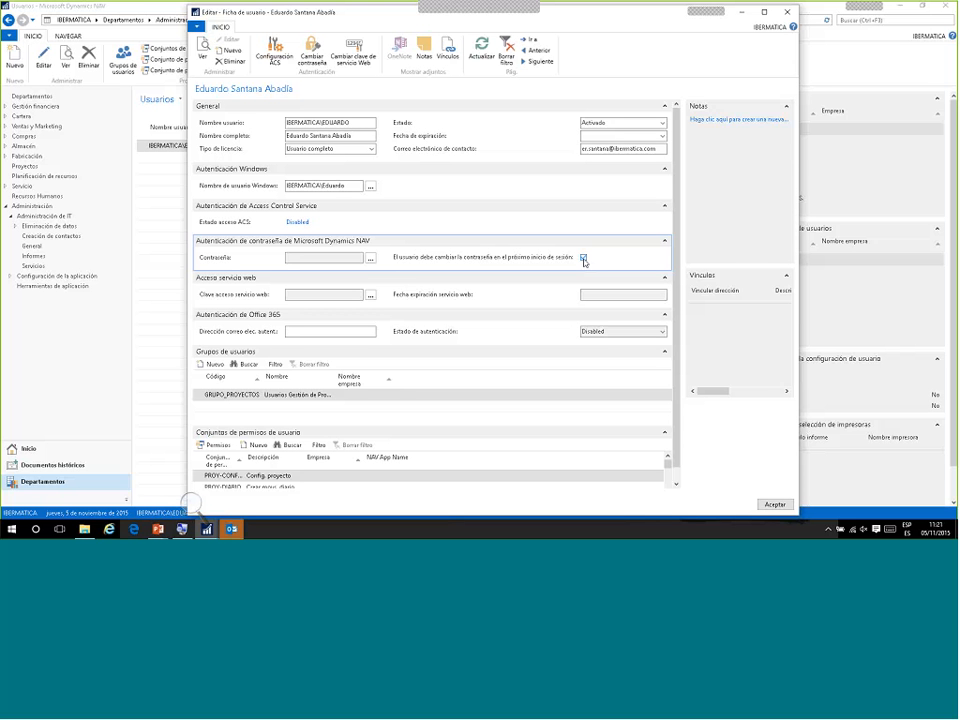
{"action": "left_click", "coordinate": [583, 258]}
{"action": "left_click", "coordinate": [583, 258]}
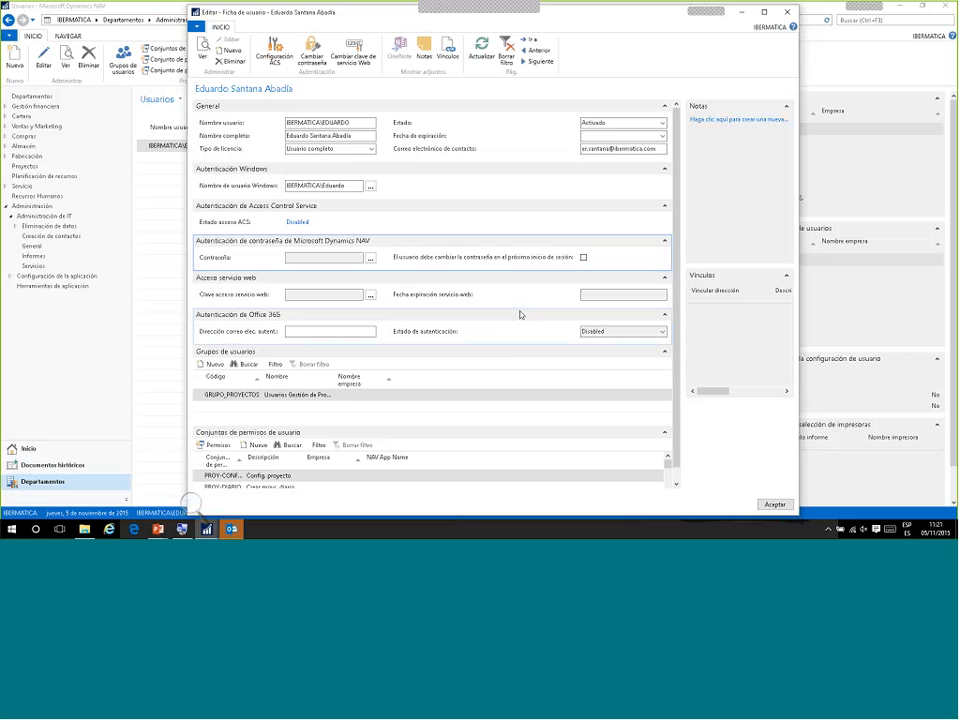
- Review the user groups and permission sets assigned on the user card, and close the card
{"action": "scroll", "coordinate": [506, 355], "scroll_direction": "down", "scroll_amount": 1}
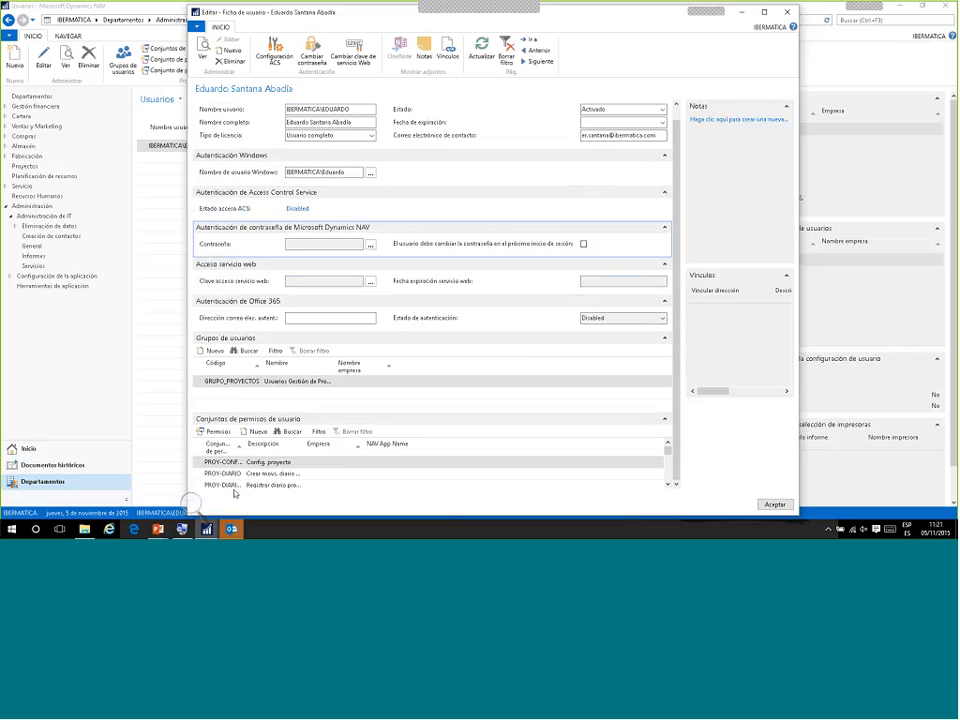
{"action": "scroll", "coordinate": [234, 493], "scroll_direction": "down", "scroll_amount": 1}
{"action": "scroll", "coordinate": [234, 490], "scroll_direction": "down", "scroll_amount": 3}
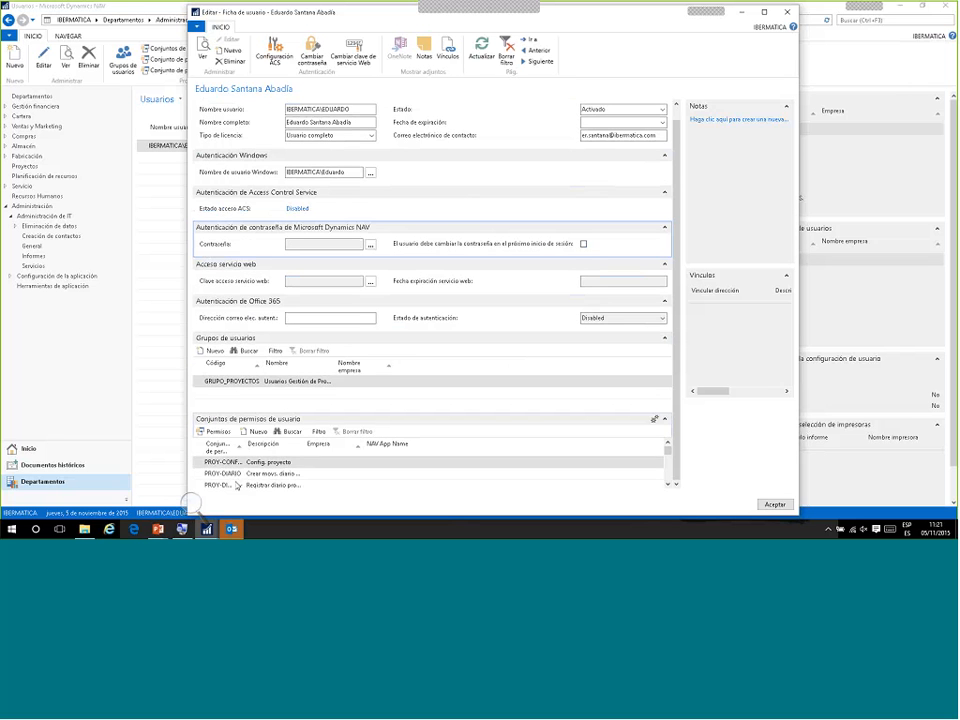
{"action": "scroll", "coordinate": [236, 486], "scroll_direction": "up", "scroll_amount": 3}
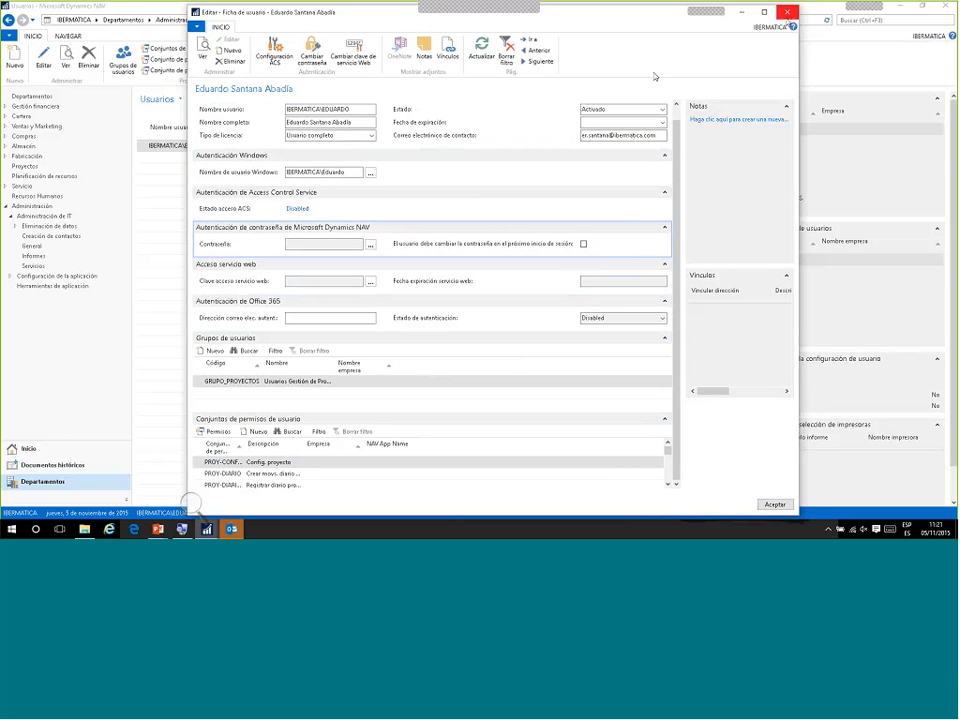
{"action": "key", "text": "Escape"}
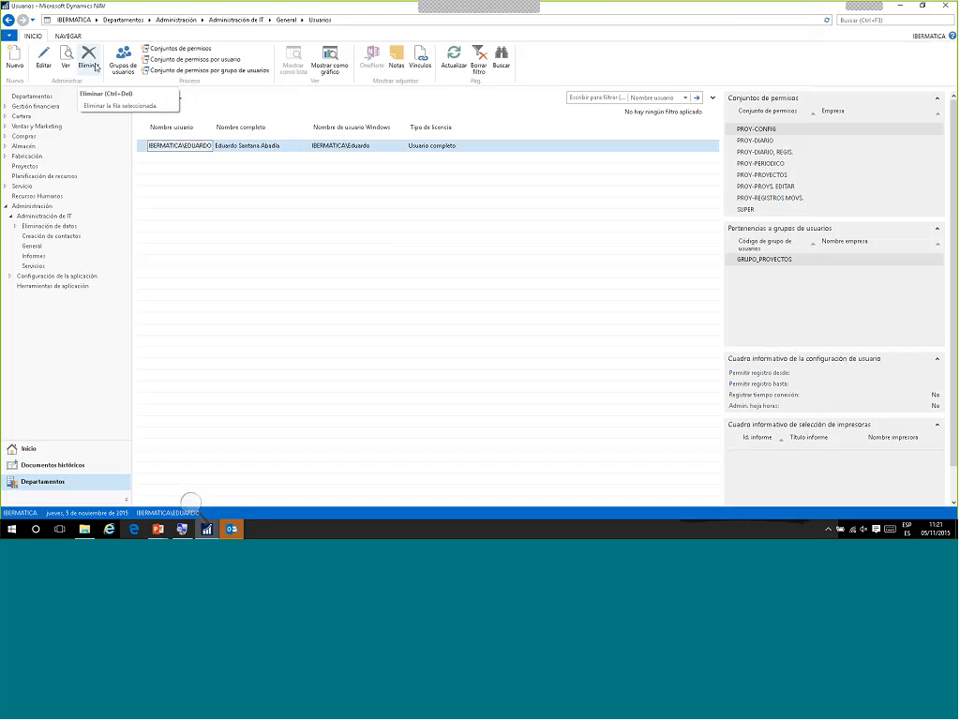
- In Configuración usuarios, check the Permitir registro desde calendar and enable Registrar tiempo conexión for the user
{"action": "left_click", "coordinate": [78, 37]}
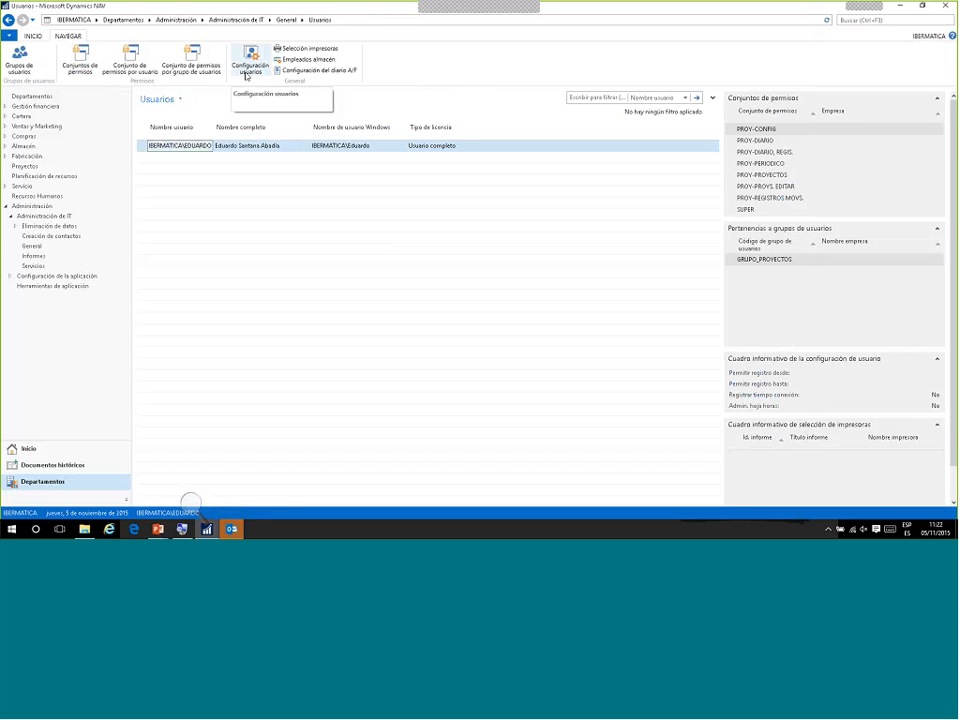
{"action": "left_click", "coordinate": [247, 70]}
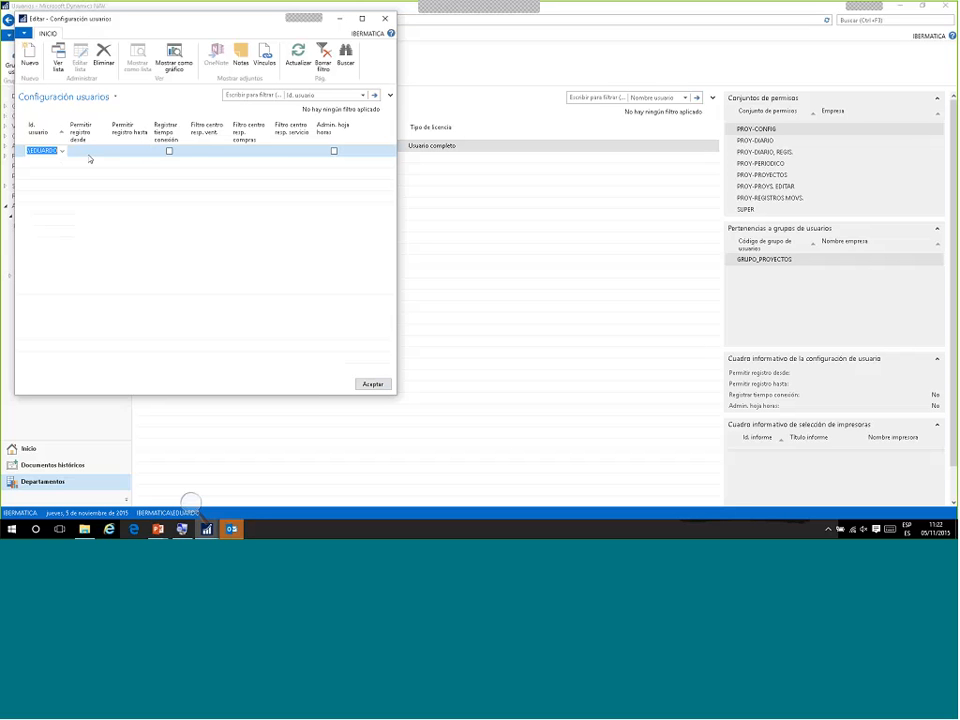
{"action": "left_click", "coordinate": [104, 151]}
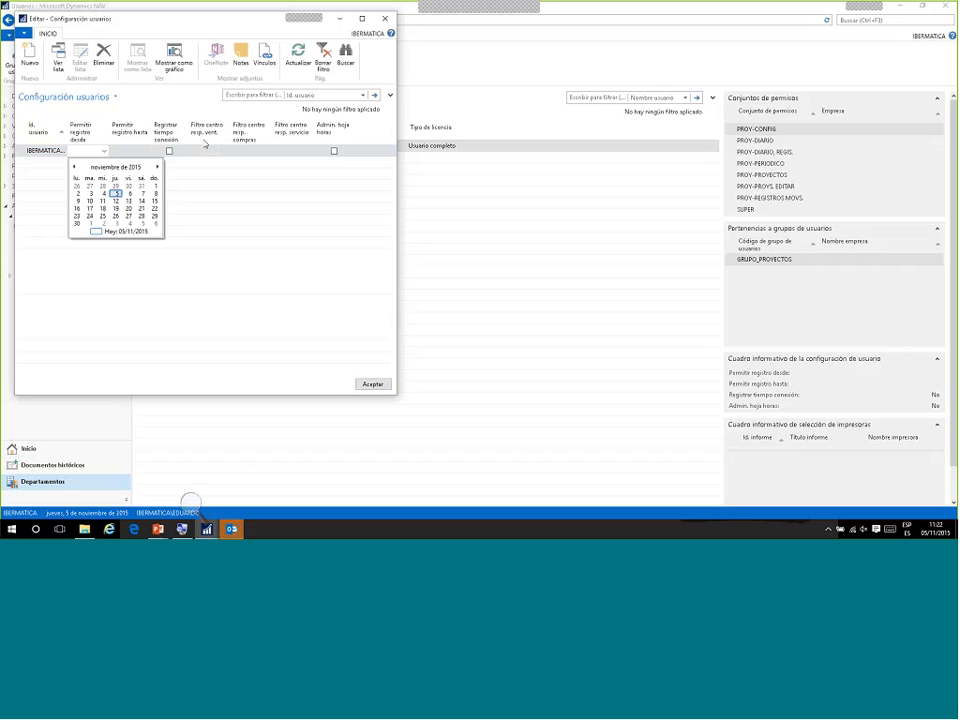
{"action": "key", "text": "Escape"}
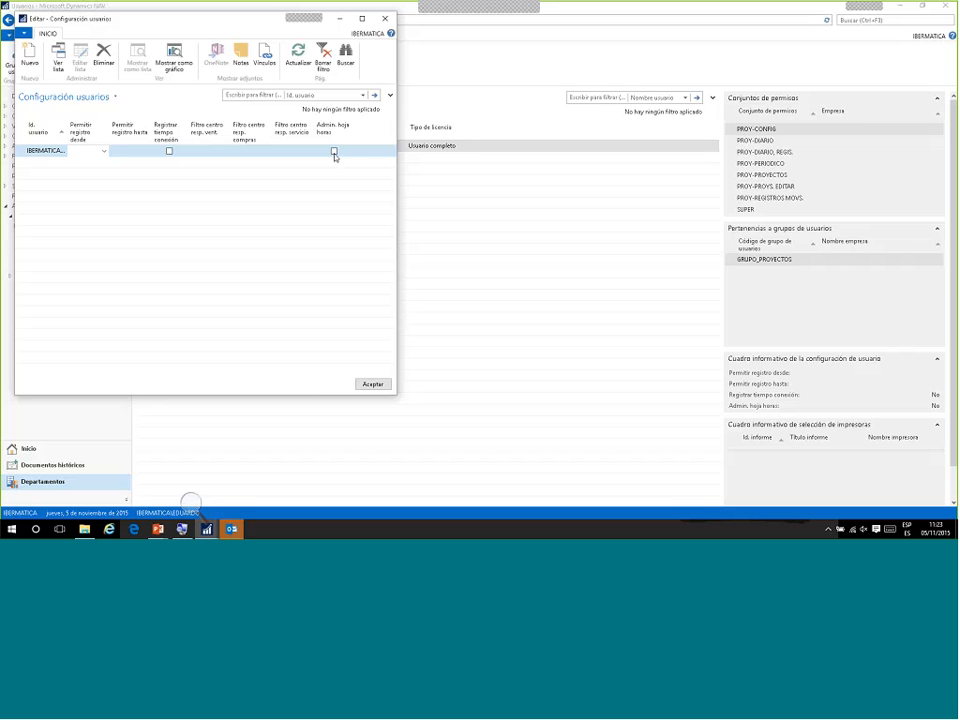
{"action": "left_click", "coordinate": [169, 151]}
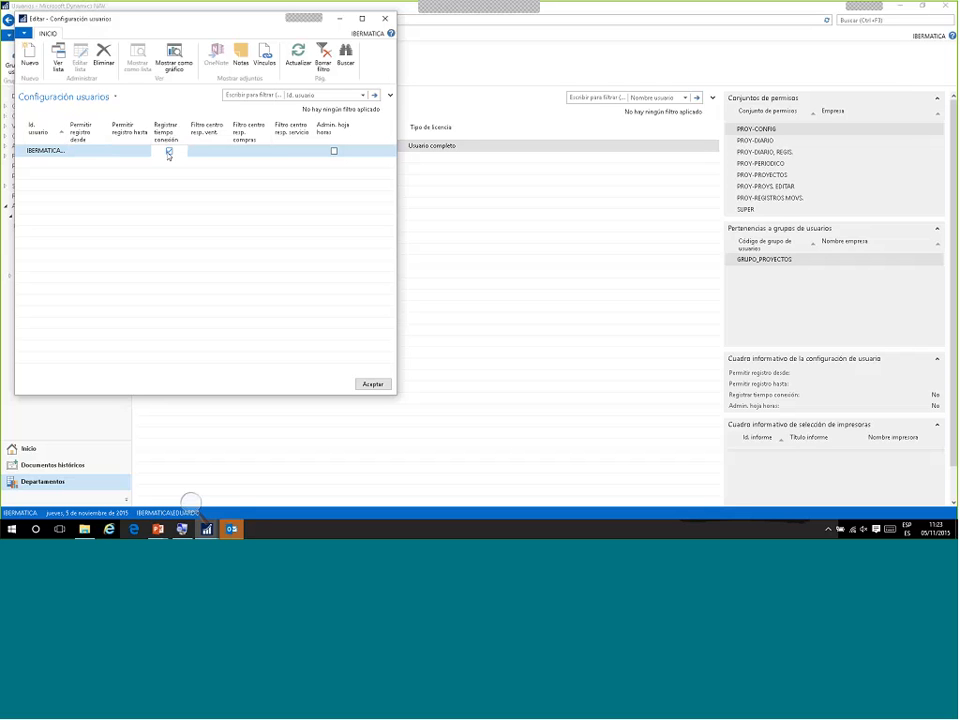
{"action": "left_click", "coordinate": [385, 22]}
- Search for "Registros tem" and open the Registros temporales page under Configuración de la aplicación/Usuarios
{"action": "left_click", "coordinate": [904, 20]}
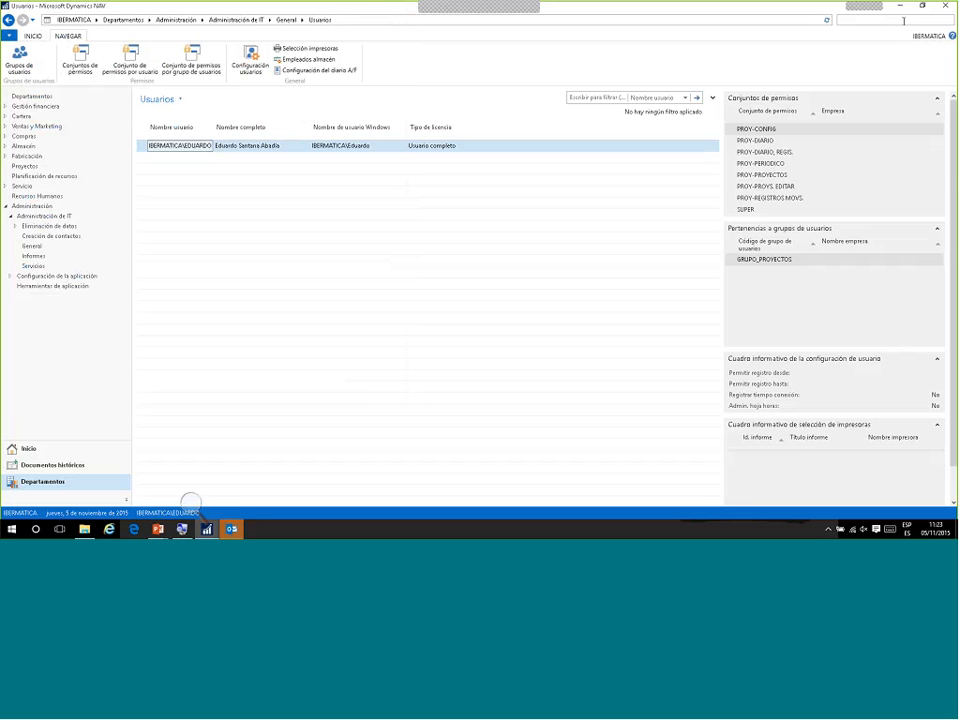
{"action": "type", "text": "Reg"}
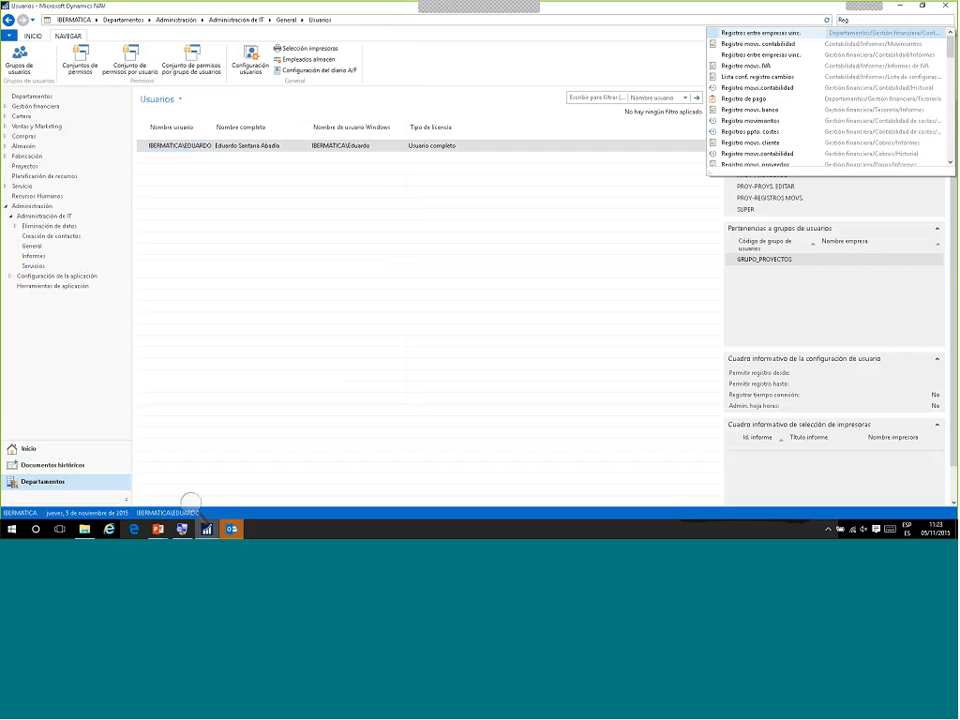
{"action": "type", "text": "istros tem"}
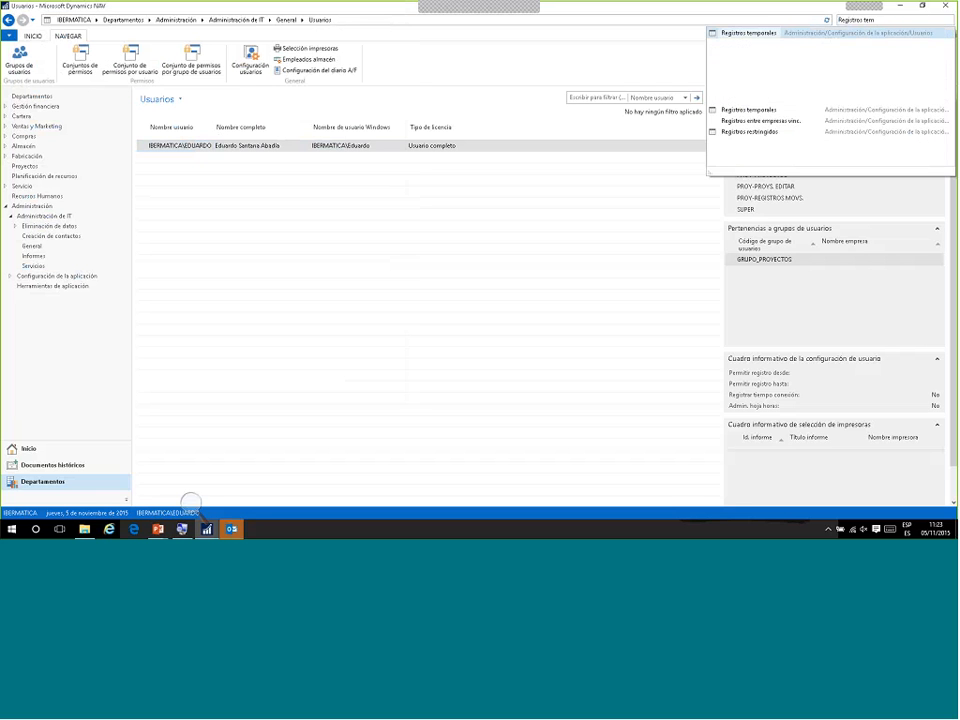
{"action": "left_click", "coordinate": [733, 34]}
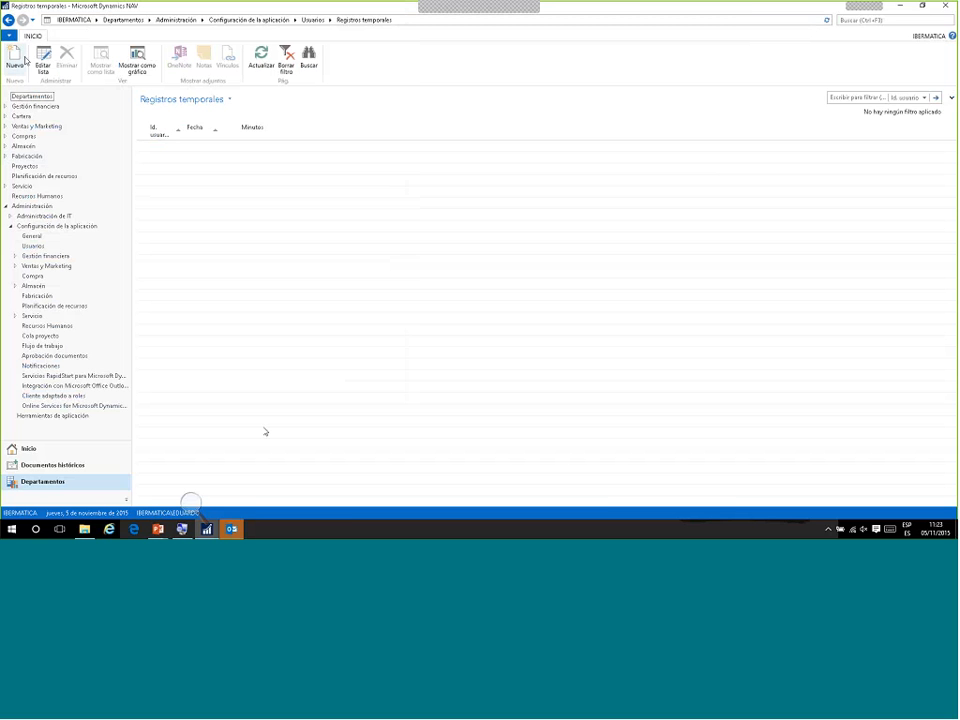
- Return to the Usuarios list and open the Grupos de usuarios window
{"action": "left_click", "coordinate": [8, 20]}
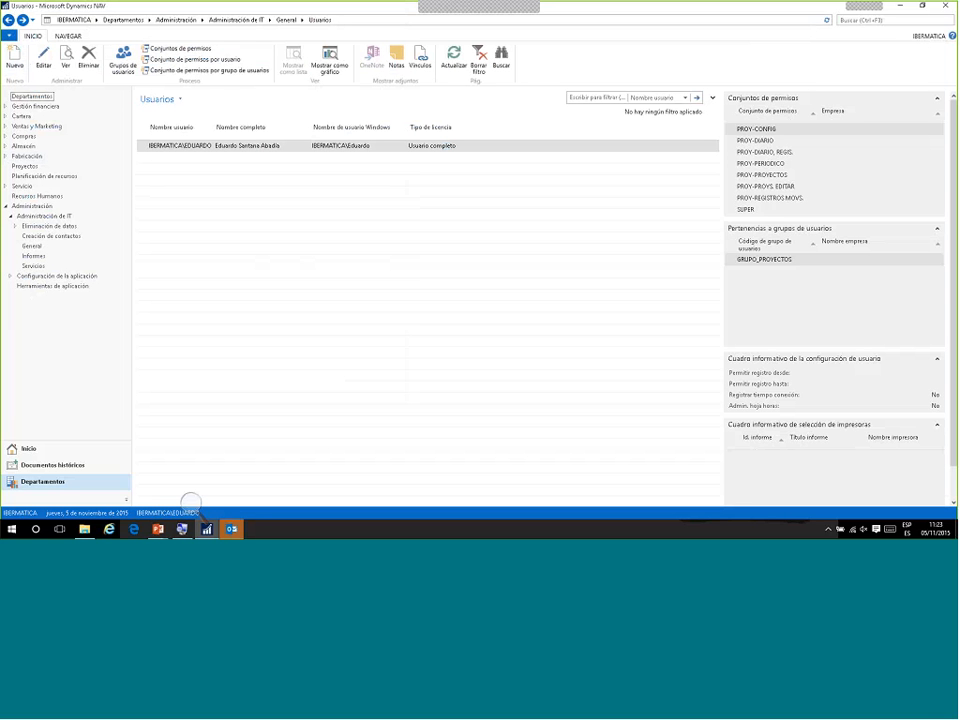
{"action": "left_click", "coordinate": [128, 77]}
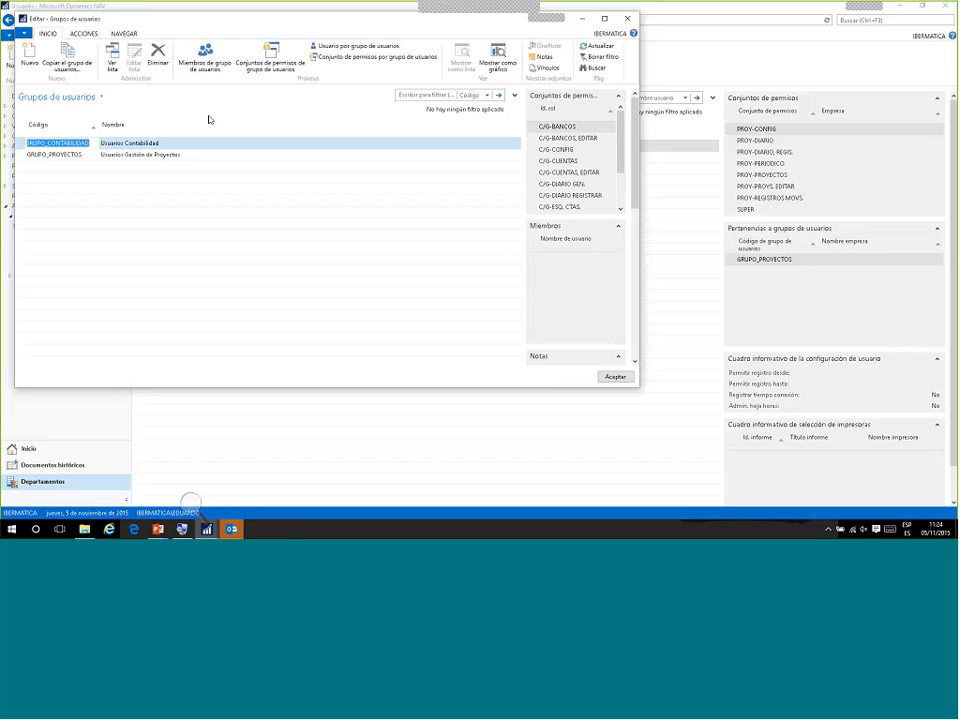
- Review the permission sets of GRUPO_CONTABILIDAD, and check its user assignments in Usuario por grupo de usuarios
{"action": "left_click", "coordinate": [279, 66]}
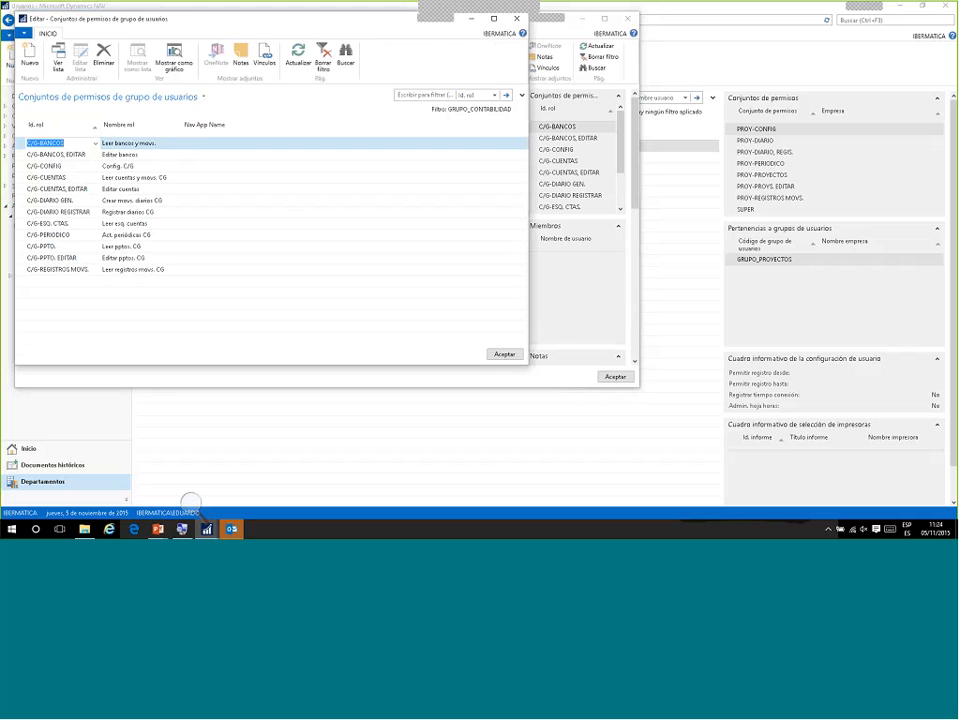
{"action": "left_click_drag", "start_coordinate": [184, 19], "coordinate": [361, 97]}
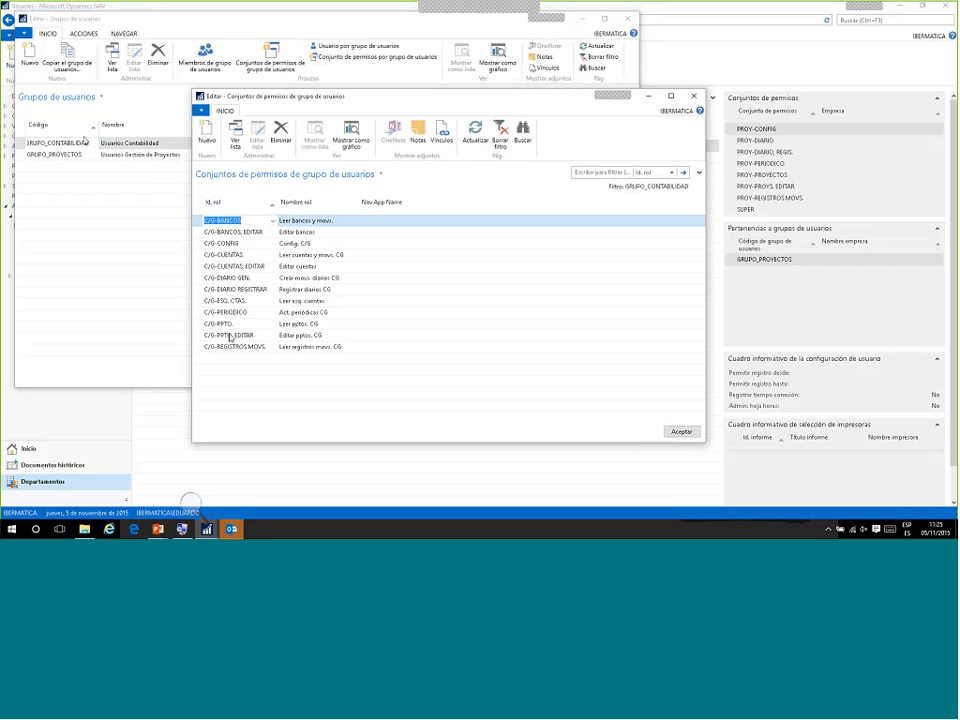
{"action": "left_click", "coordinate": [80, 143]}
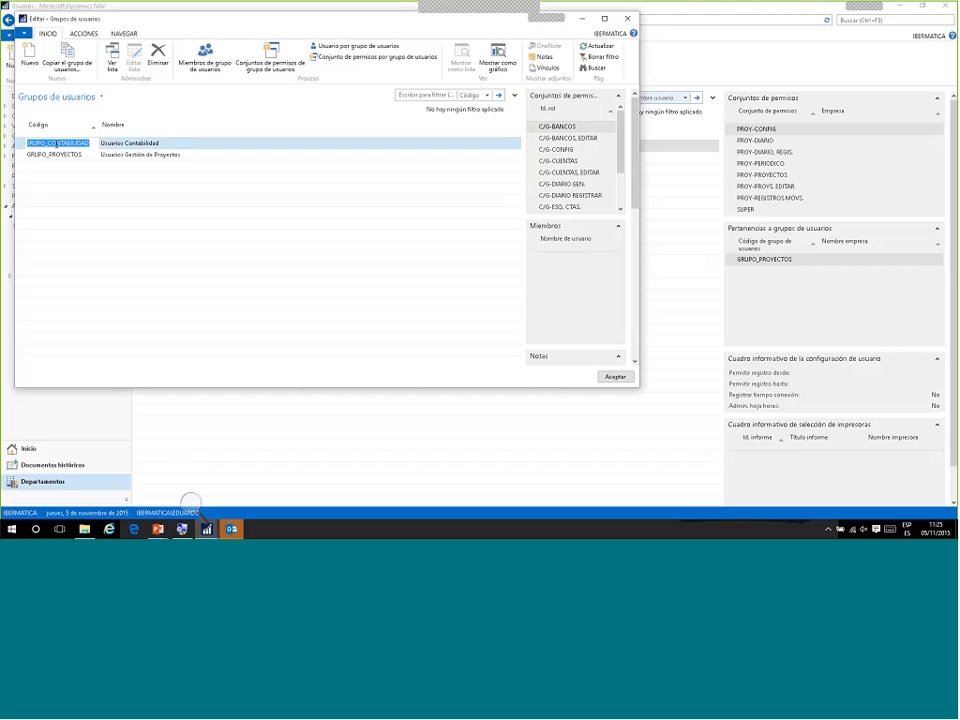
{"action": "left_click", "coordinate": [355, 46]}
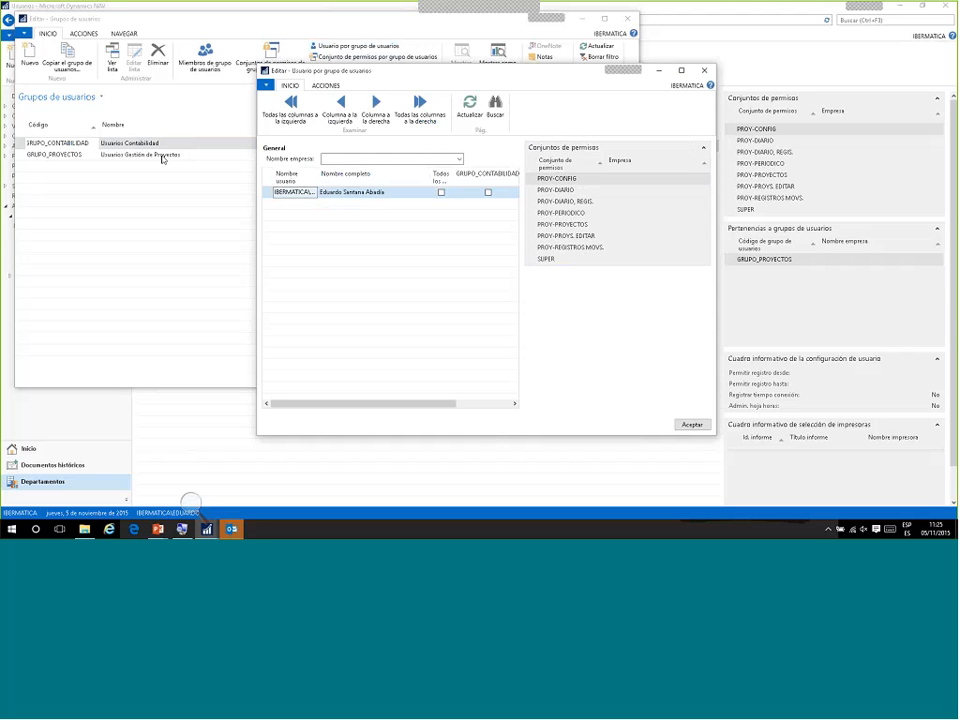
{"action": "left_click", "coordinate": [705, 71]}
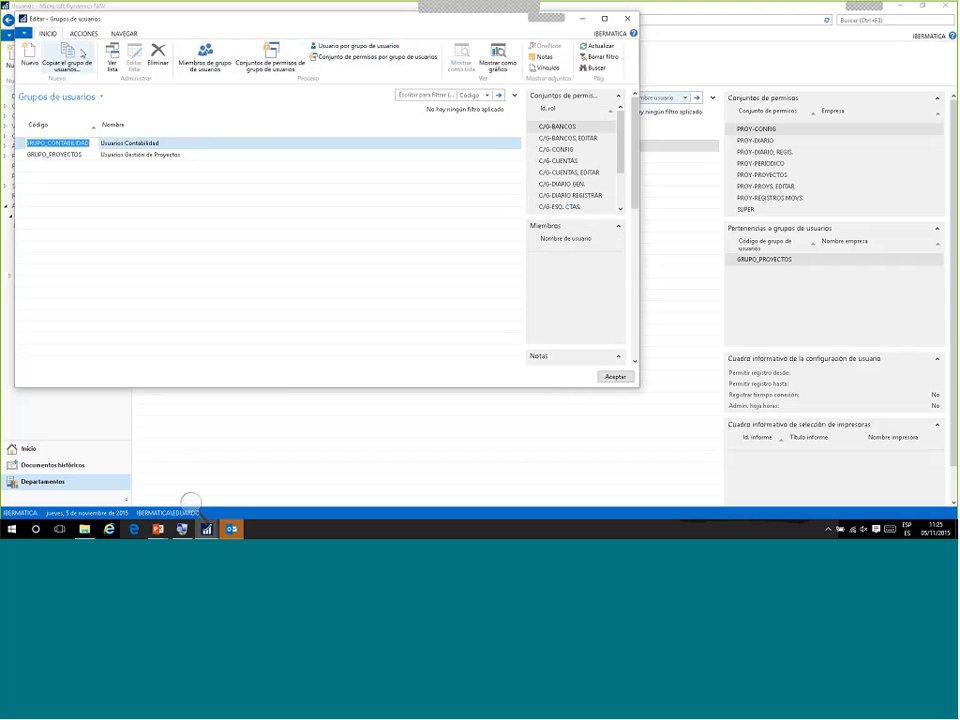
- Copy the GRUPO_CONTABILIDAD user group to a new group with the code GRUPO_NUEVO
{"action": "left_click", "coordinate": [84, 70]}
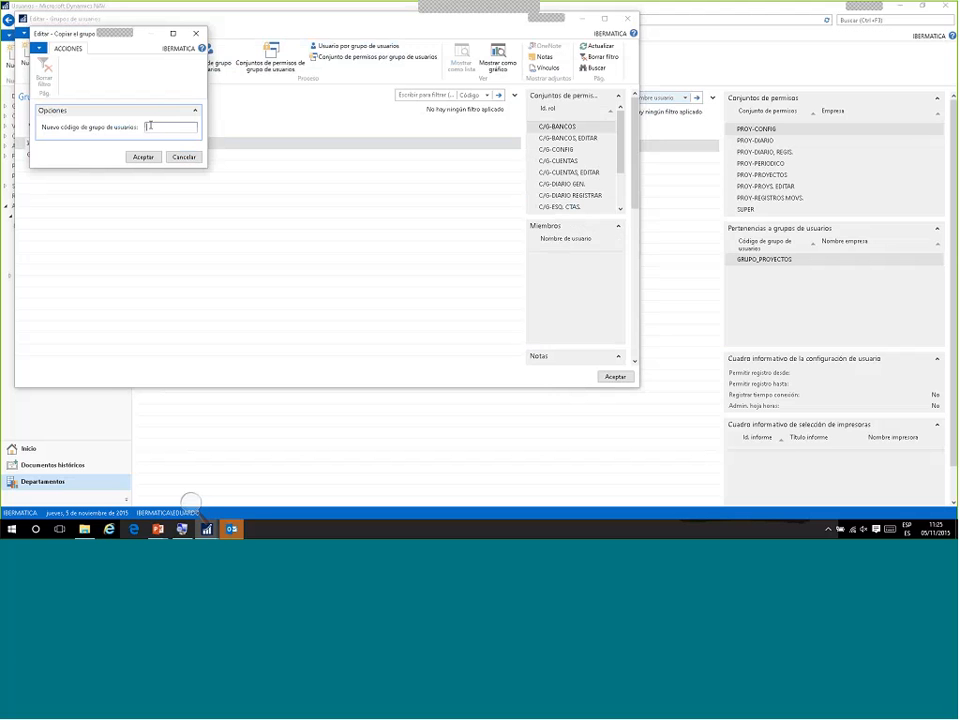
{"action": "type", "text": "NU"}
{"action": "key", "text": "BackSpace"}
{"action": "key", "text": "BackSpace"}
{"action": "type", "text": "GRUPO_NUEVO"}
{"action": "key", "text": "Return"}
{"action": "left_click", "coordinate": [142, 157]}
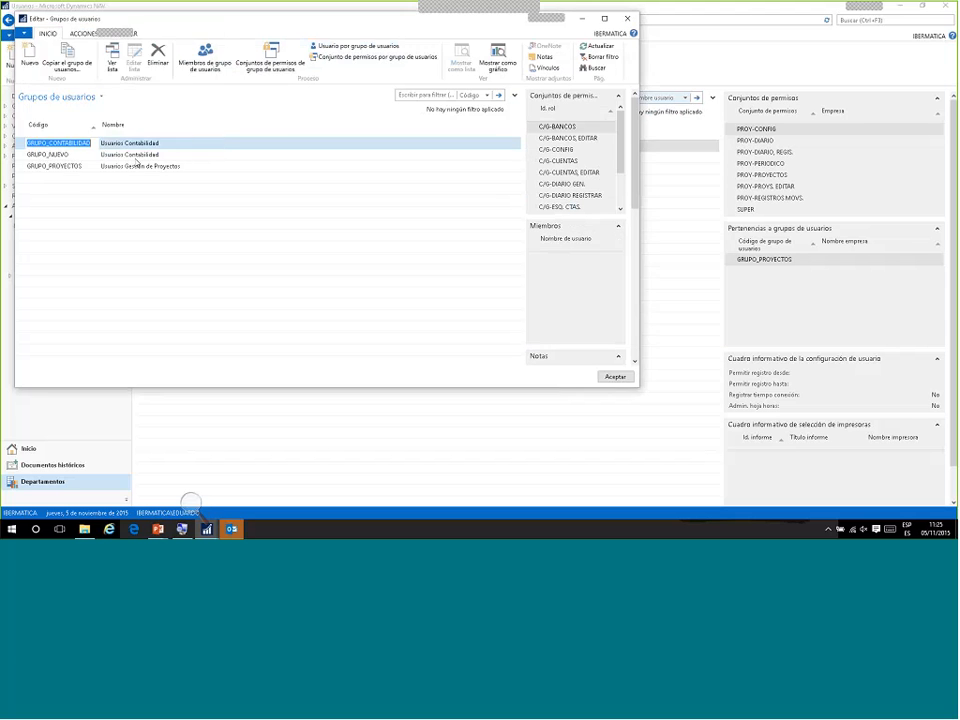
- Review the permission sets of GRUPO_NUEVO and browse the roles available for a new line, without adding any
{"action": "left_click", "coordinate": [83, 156]}
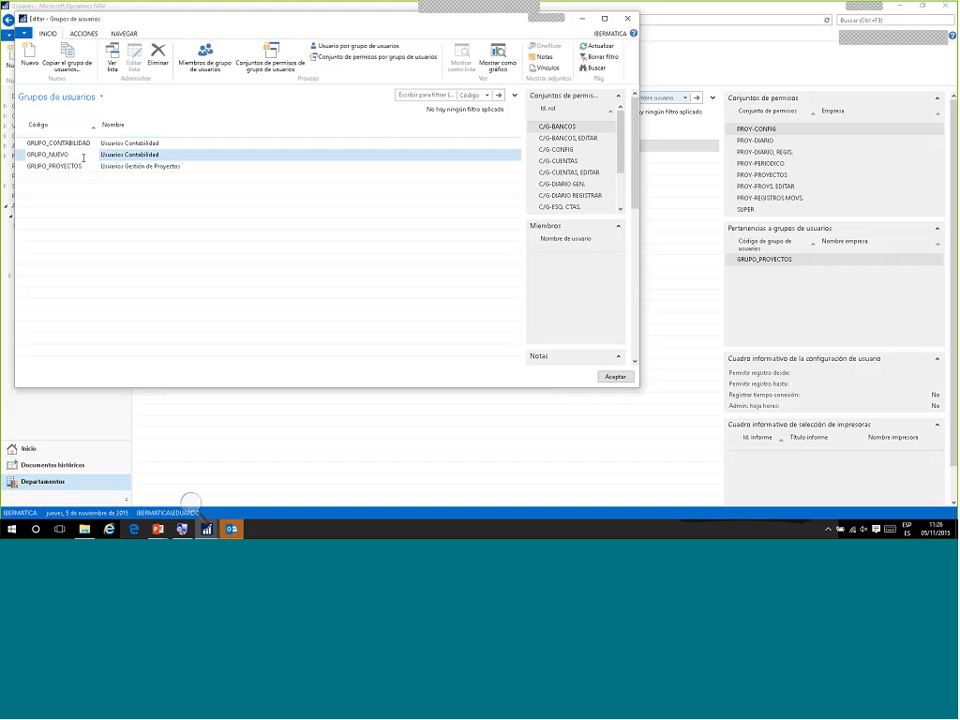
{"action": "left_click", "coordinate": [268, 60]}
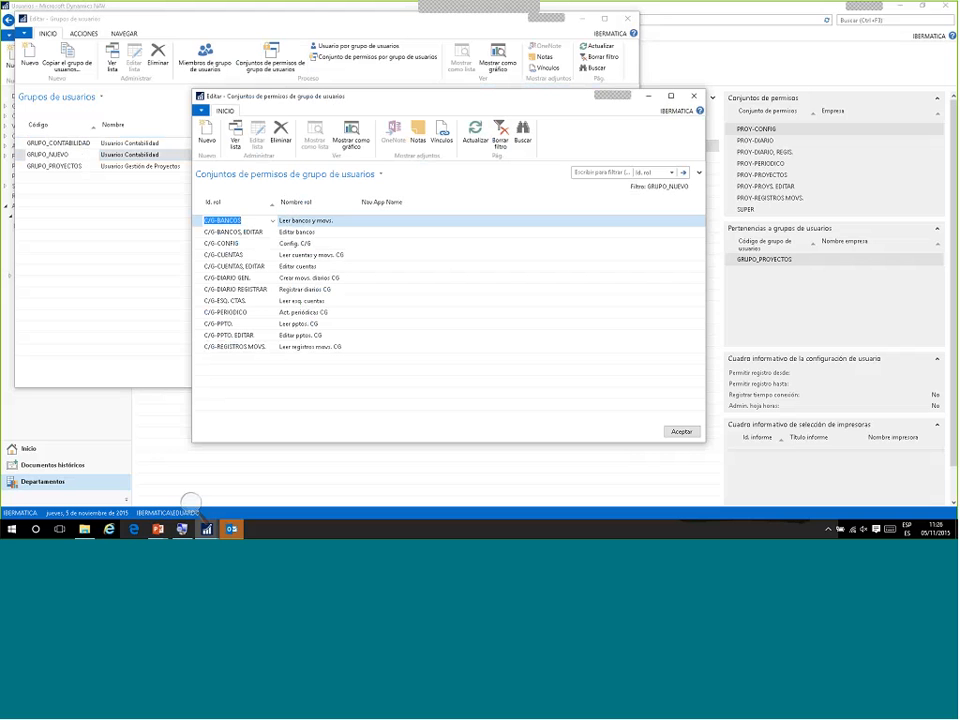
{"action": "left_click", "coordinate": [292, 289]}
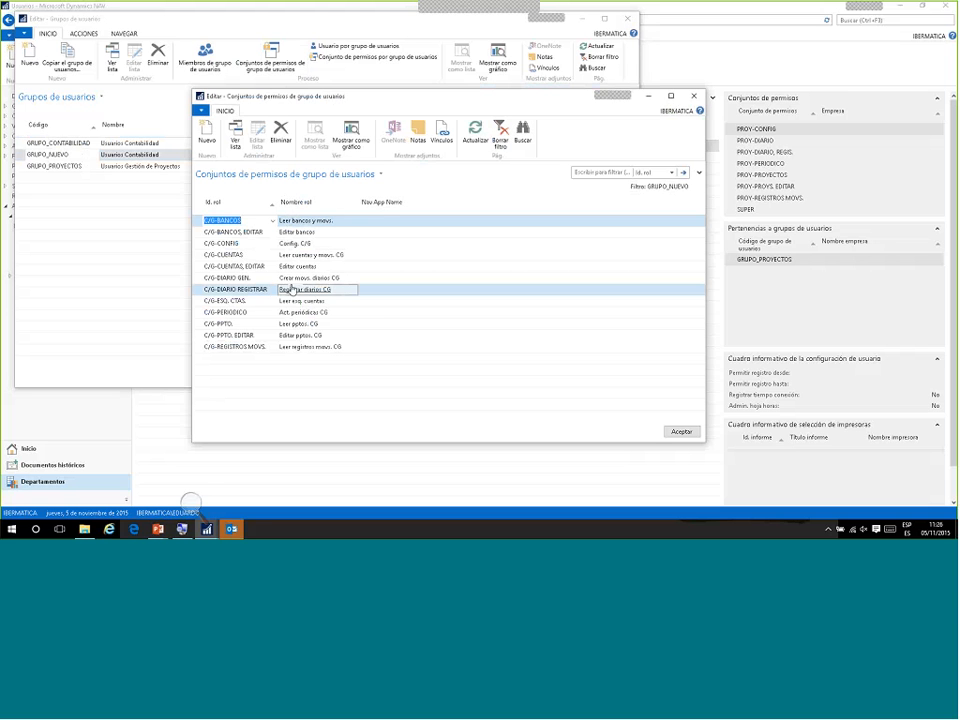
{"action": "left_click", "coordinate": [268, 362]}
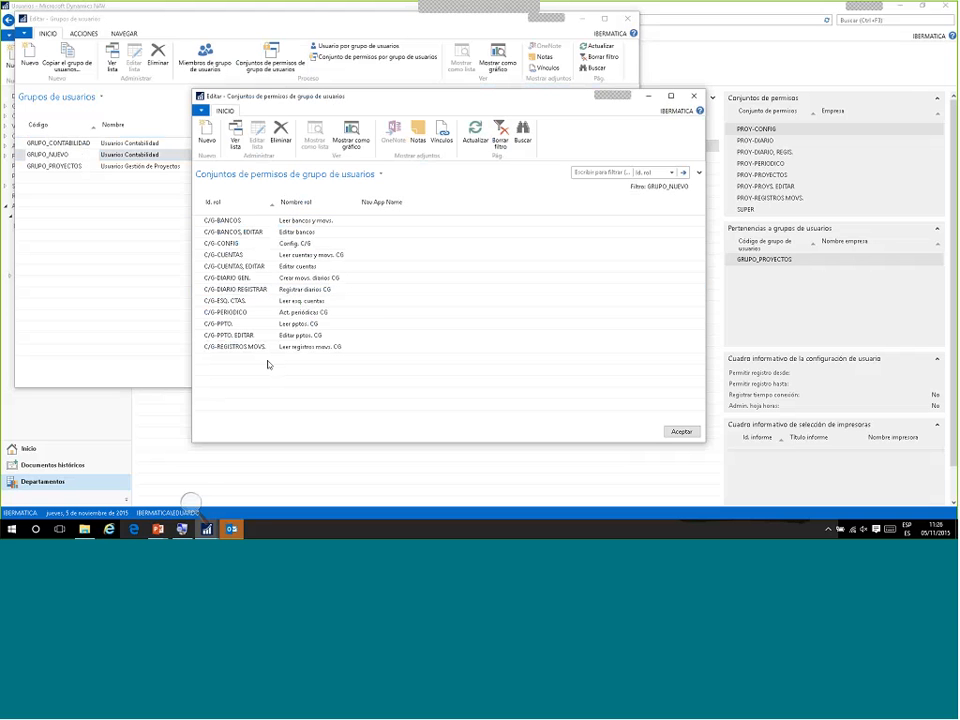
{"action": "left_click", "coordinate": [272, 360]}
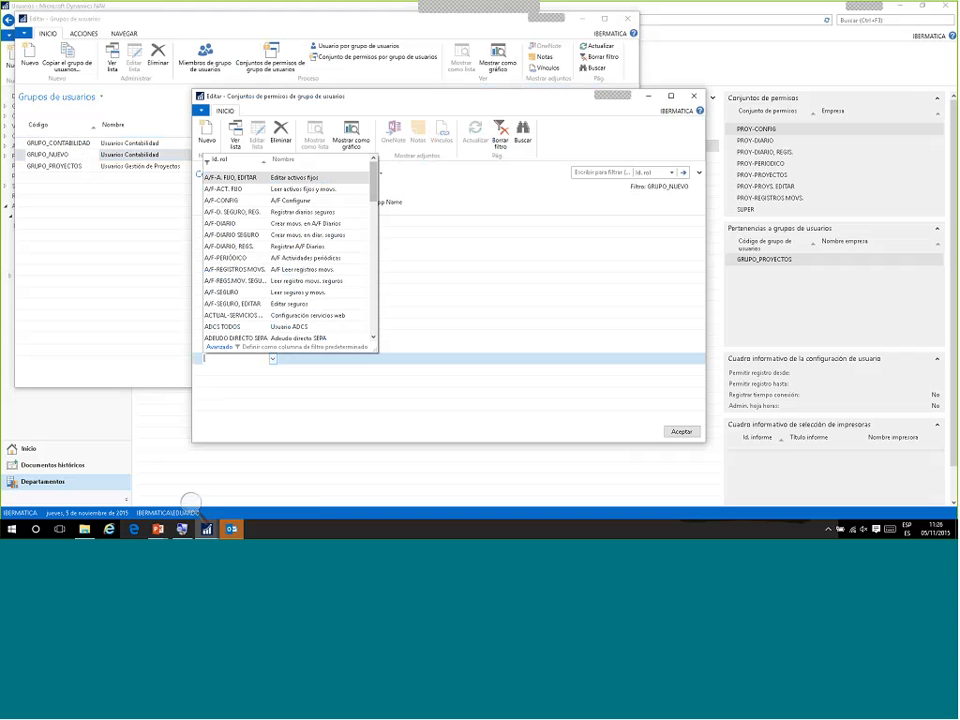
{"action": "scroll", "coordinate": [261, 287], "scroll_direction": "down", "scroll_amount": 10}
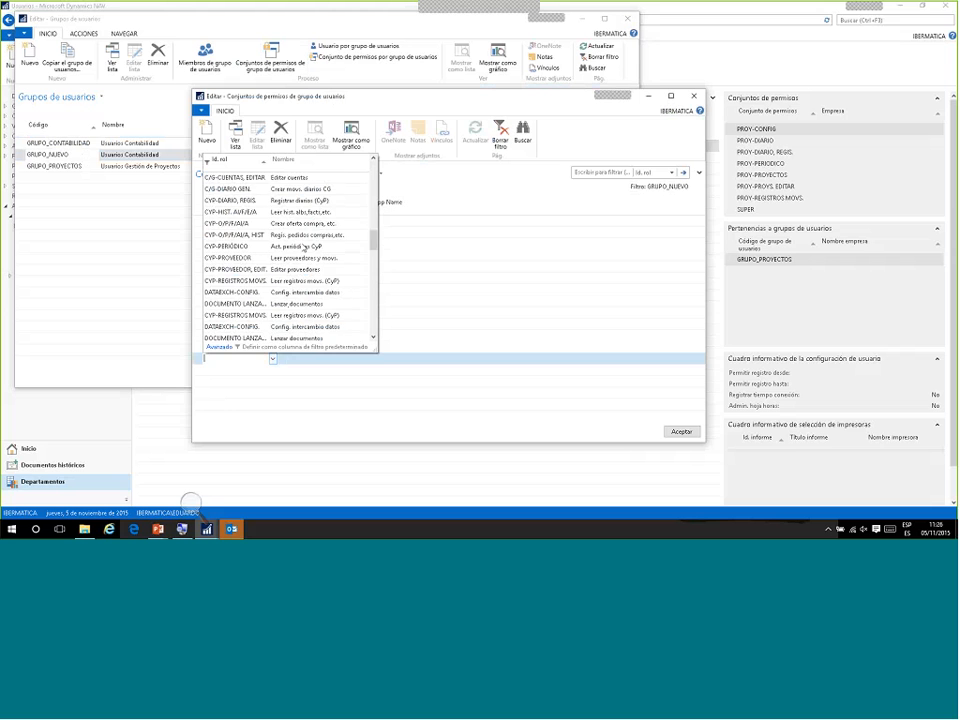
{"action": "left_click", "coordinate": [501, 274]}
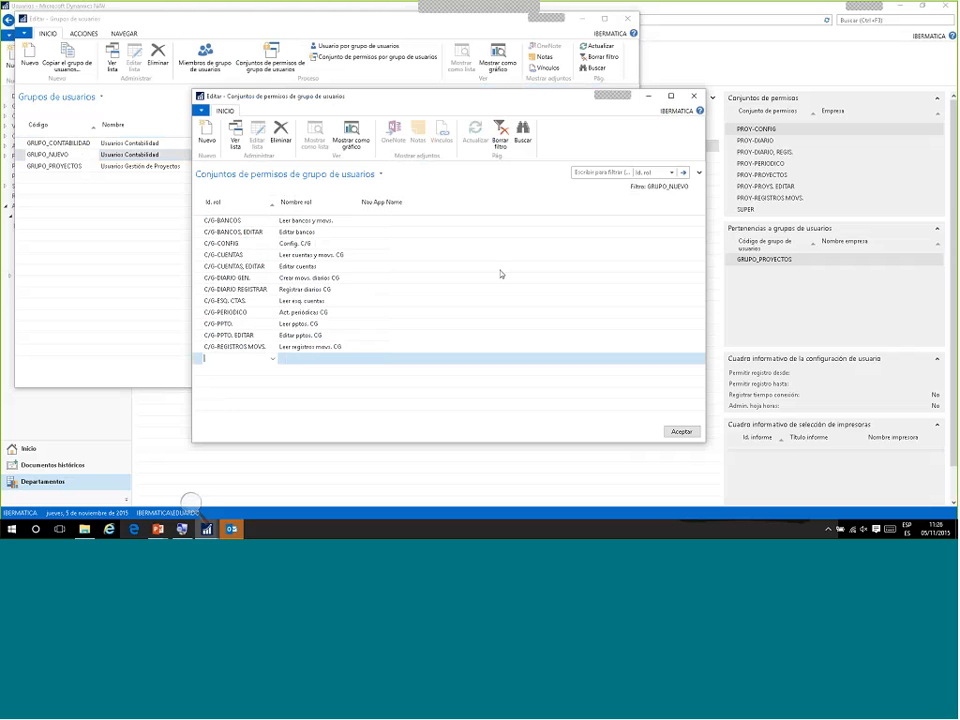
{"action": "left_click", "coordinate": [700, 98]}
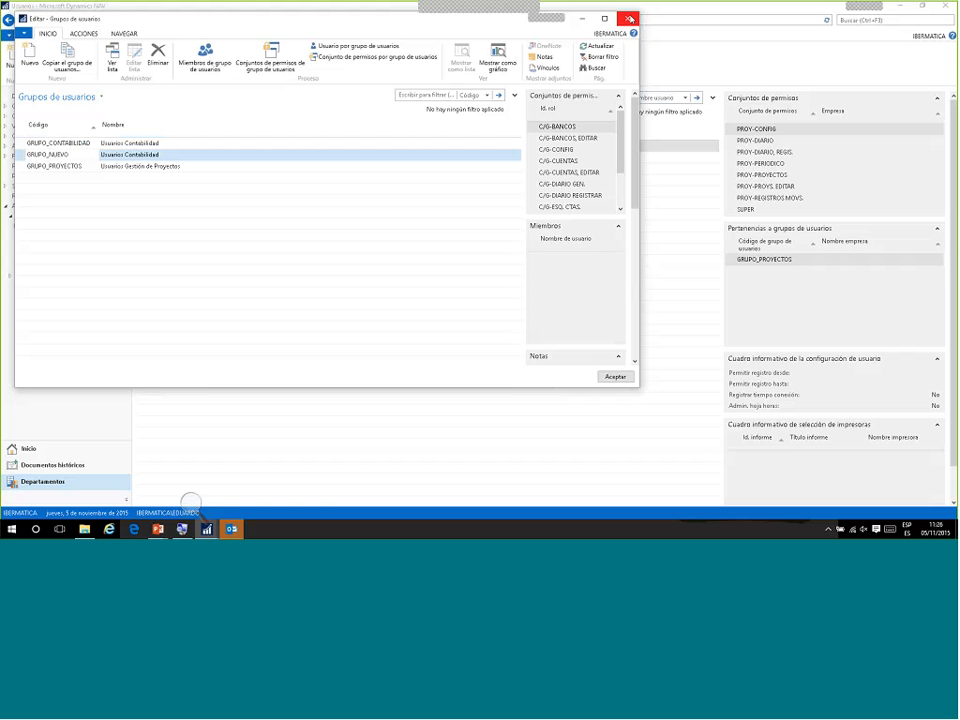
- Delete the GRUPO_NUEVO user group and close the Grupos de usuarios window
{"action": "left_click", "coordinate": [67, 179]}
{"action": "left_click", "coordinate": [78, 156]}
{"action": "key", "text": "ctrl+Delete"}
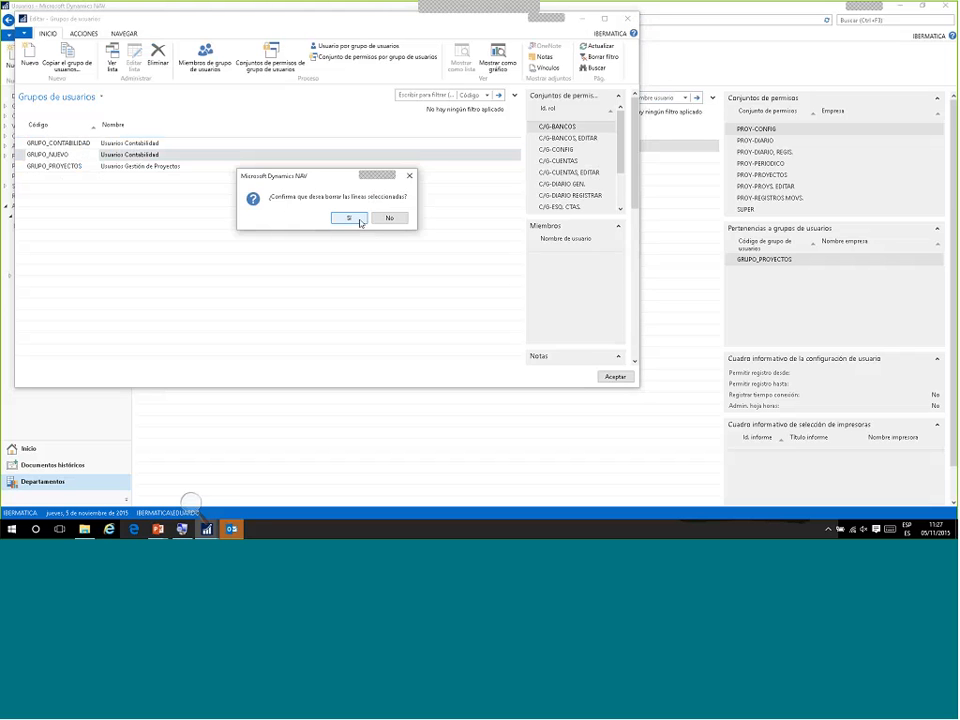
{"action": "left_click", "coordinate": [358, 219]}
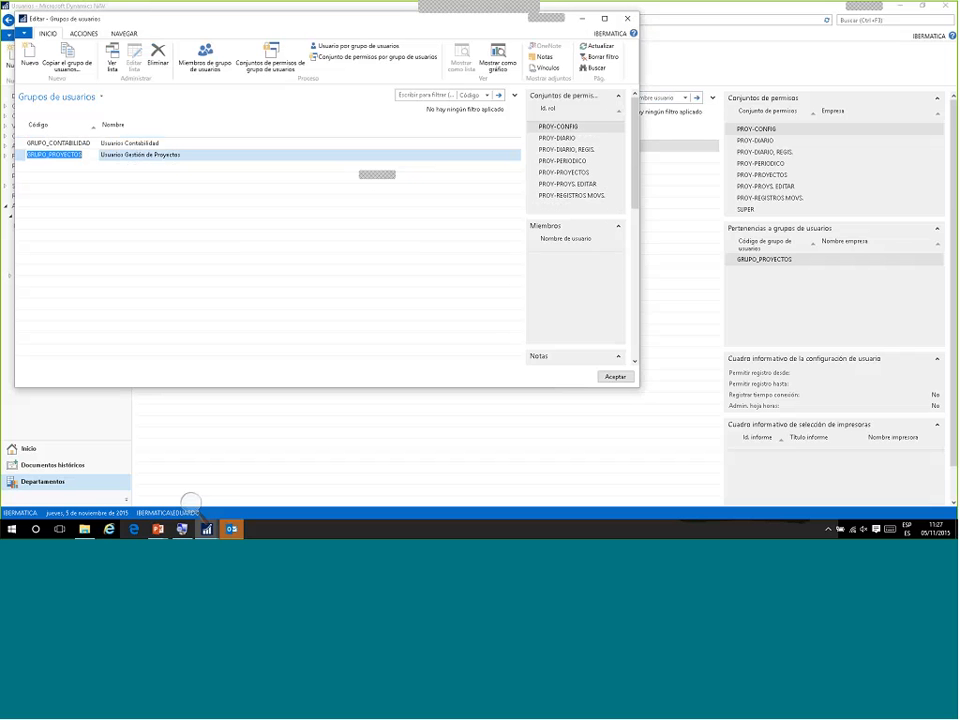
{"action": "left_click", "coordinate": [626, 20]}
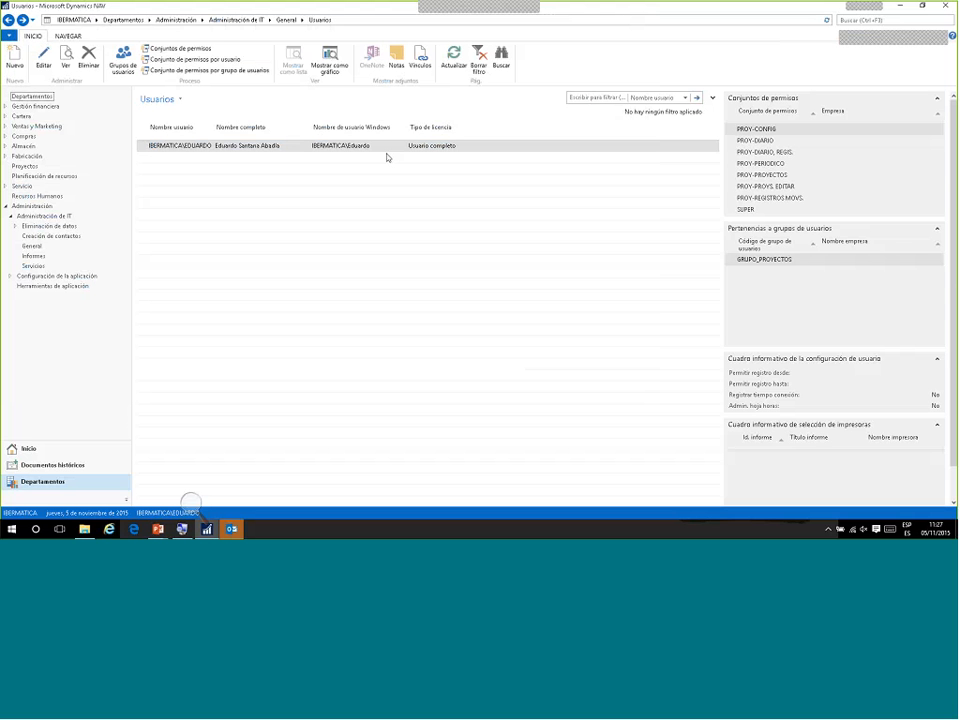
- Open Conjuntos de permisos from the Usuarios list in a maximized window, and widen the Nombre and Conjunto de permisos columns
{"action": "left_click", "coordinate": [180, 48]}
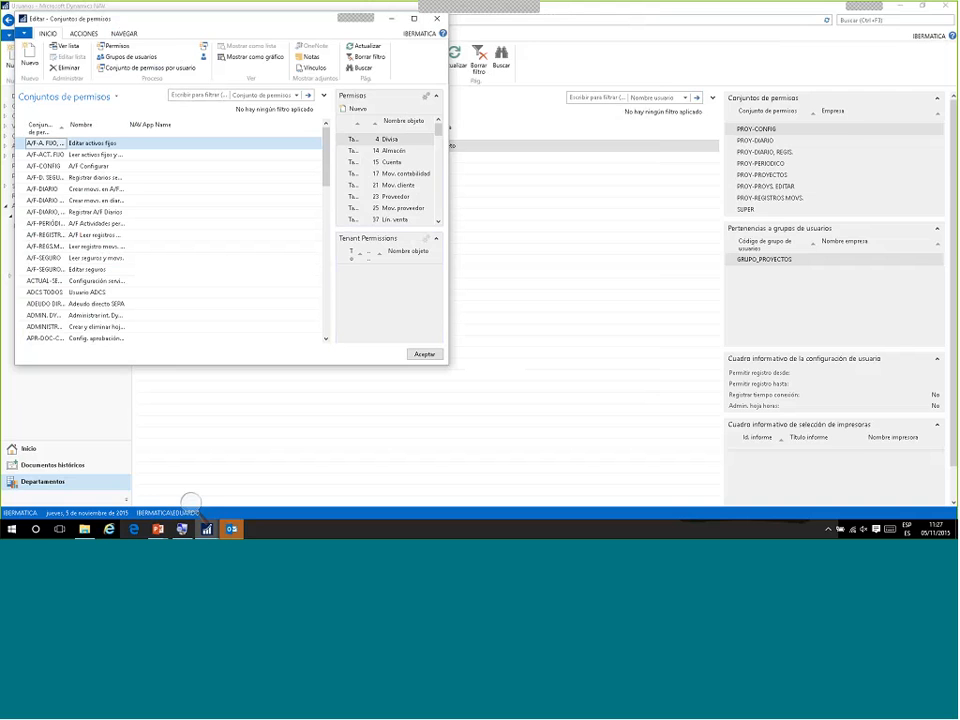
{"action": "left_click", "coordinate": [414, 19]}
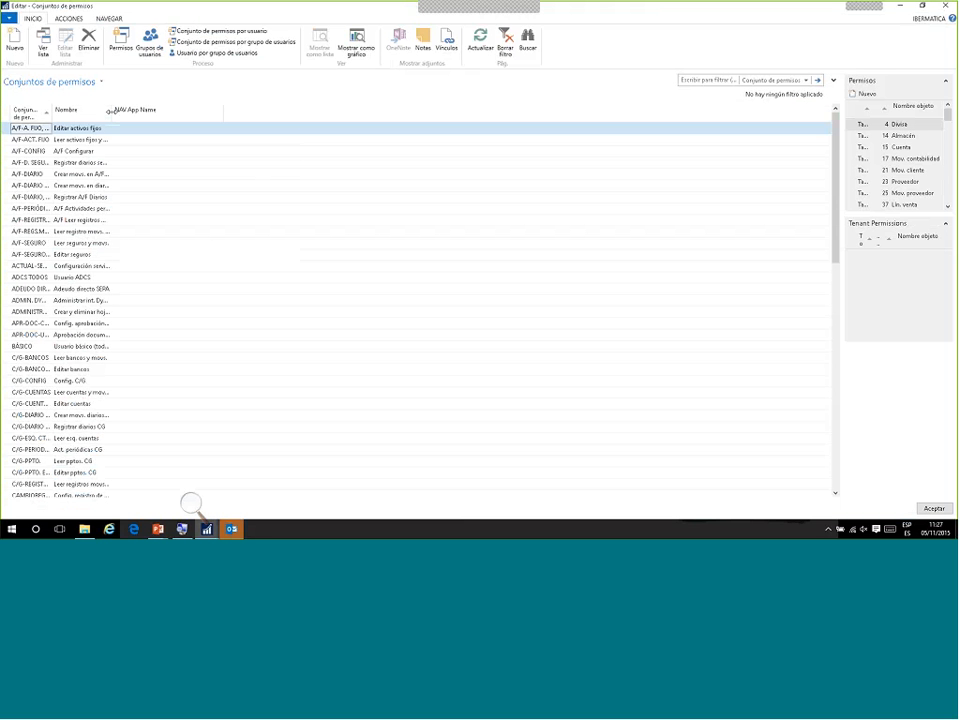
{"action": "left_click_drag", "start_coordinate": [112, 111], "coordinate": [160, 111]}
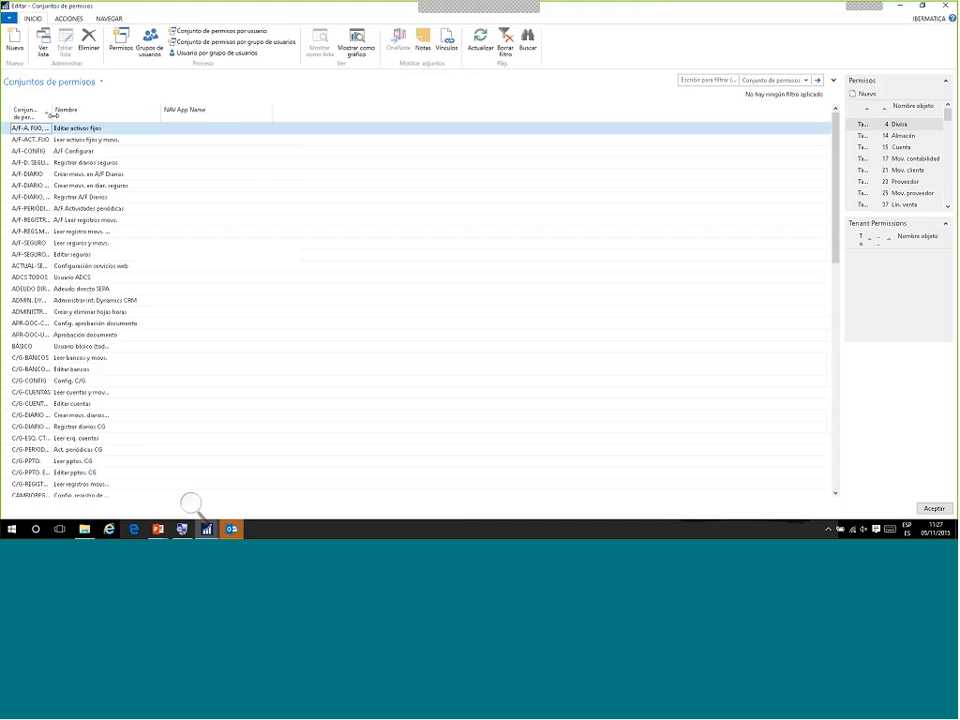
{"action": "left_click_drag", "start_coordinate": [53, 116], "coordinate": [99, 118]}
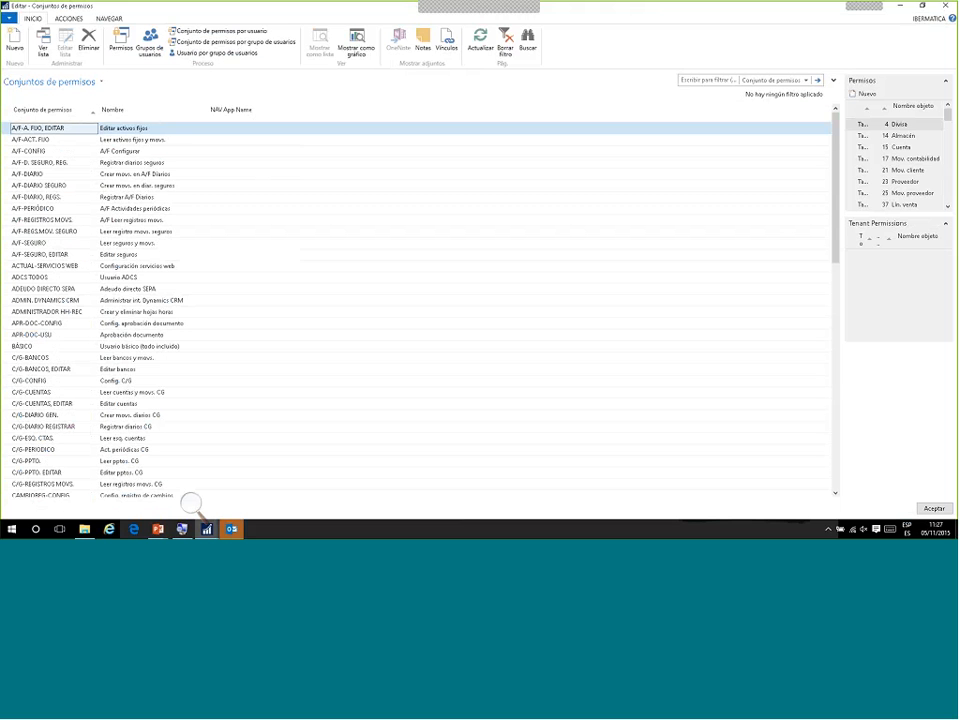
- Examine the codes and names of the permission sets throughout the Conjuntos de permisos list
{"action": "scroll", "coordinate": [19, 279], "scroll_direction": "down", "scroll_amount": 3}
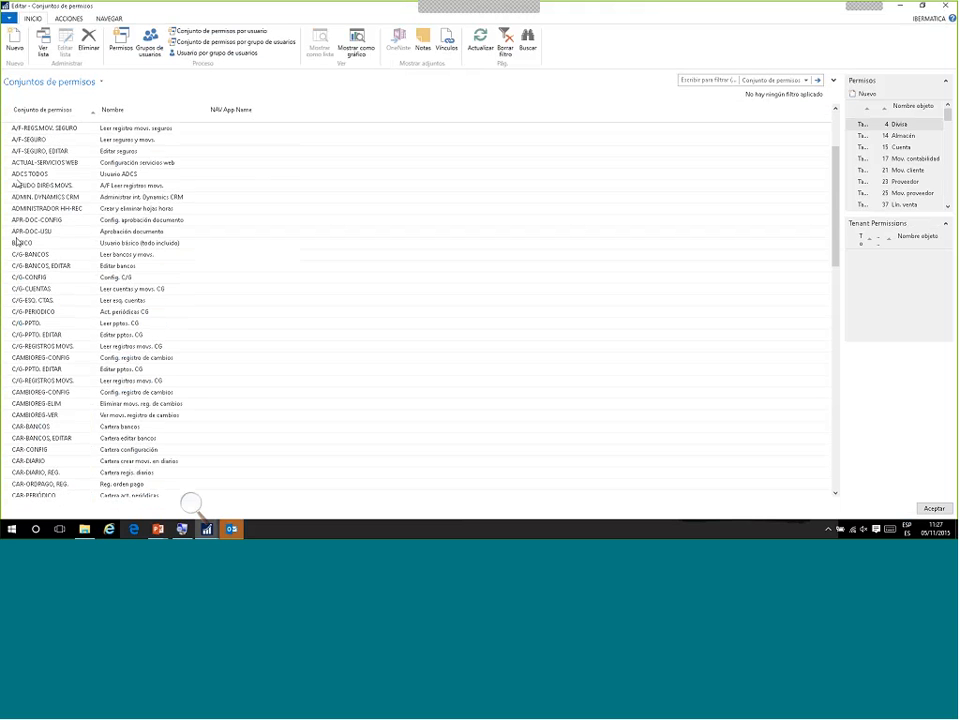
{"action": "scroll", "coordinate": [16, 236], "scroll_direction": "down", "scroll_amount": 1}
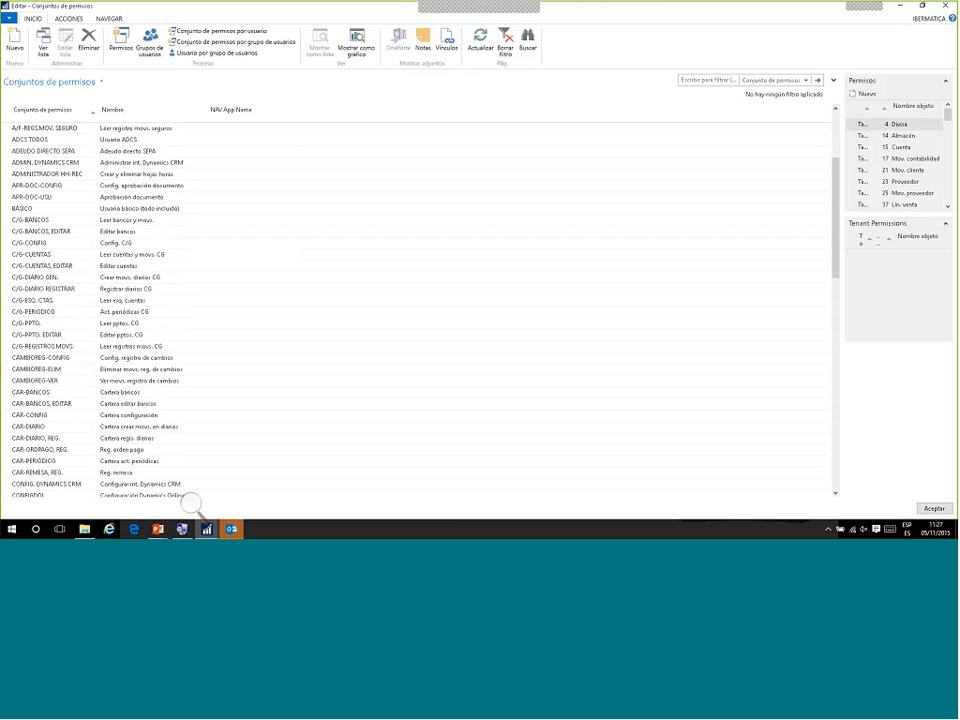
{"action": "scroll", "coordinate": [22, 330], "scroll_direction": "down", "scroll_amount": 3}
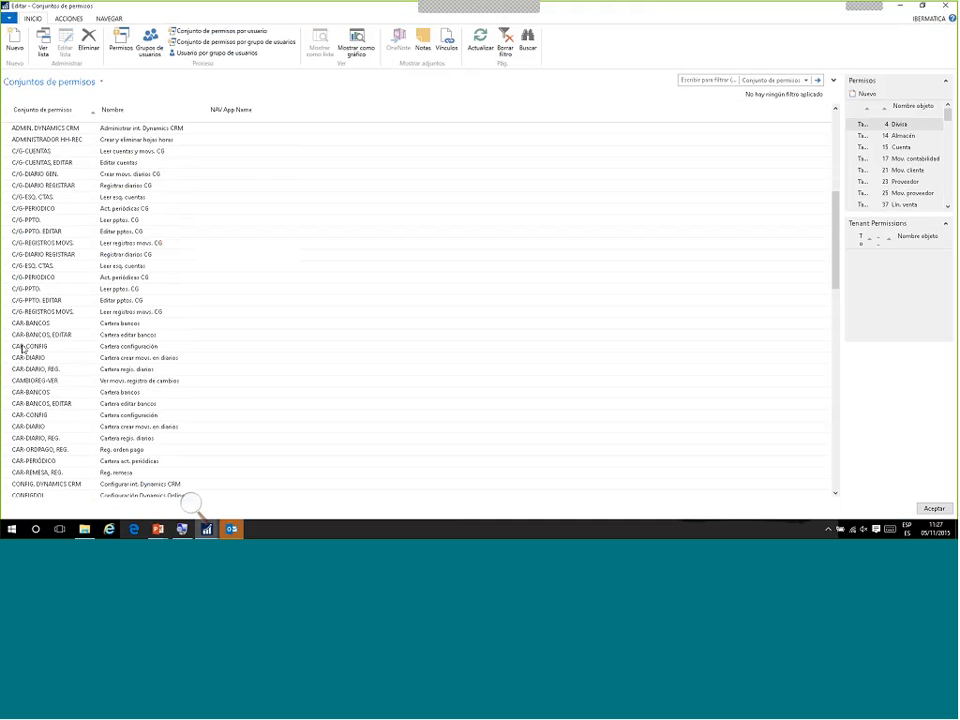
{"action": "scroll", "coordinate": [22, 323], "scroll_direction": "down", "scroll_amount": 2}
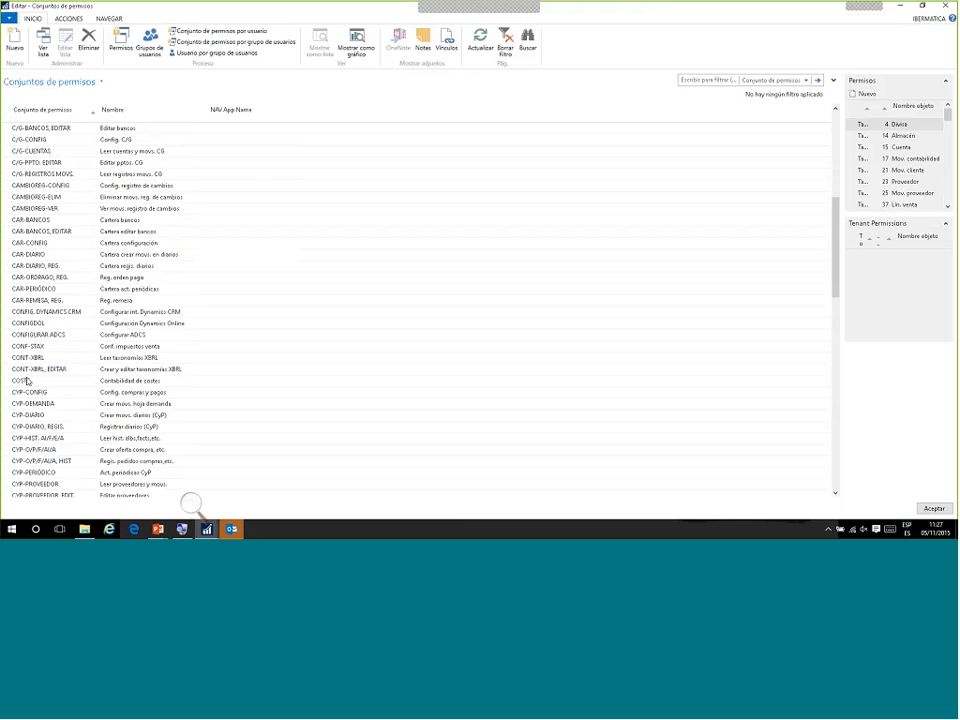
{"action": "scroll", "coordinate": [25, 372], "scroll_direction": "down", "scroll_amount": 2}
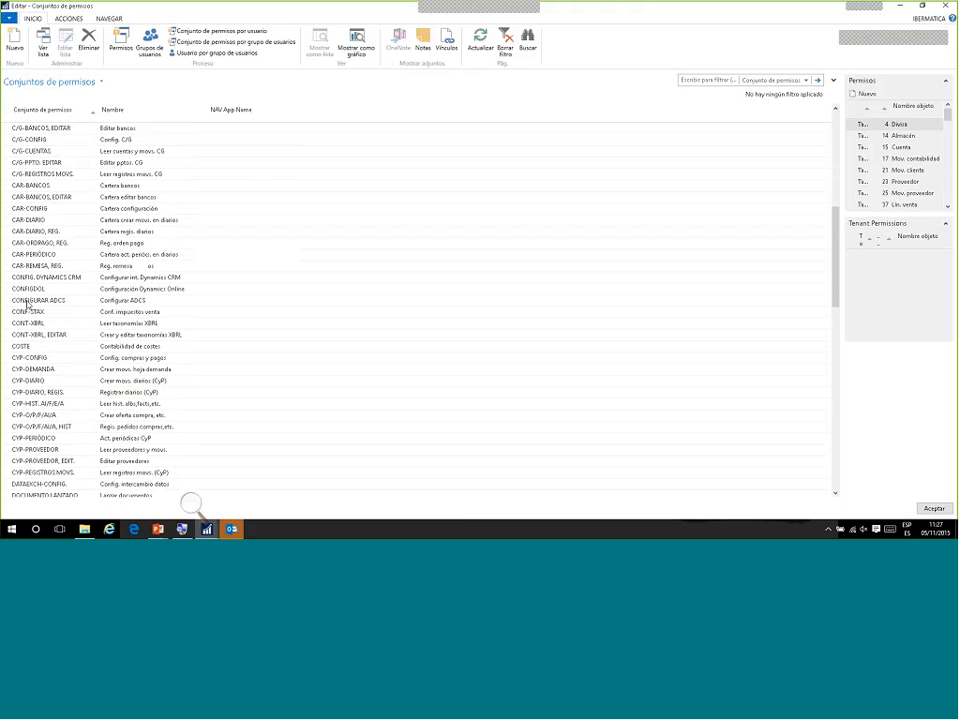
{"action": "scroll", "coordinate": [27, 306], "scroll_direction": "down", "scroll_amount": 2}
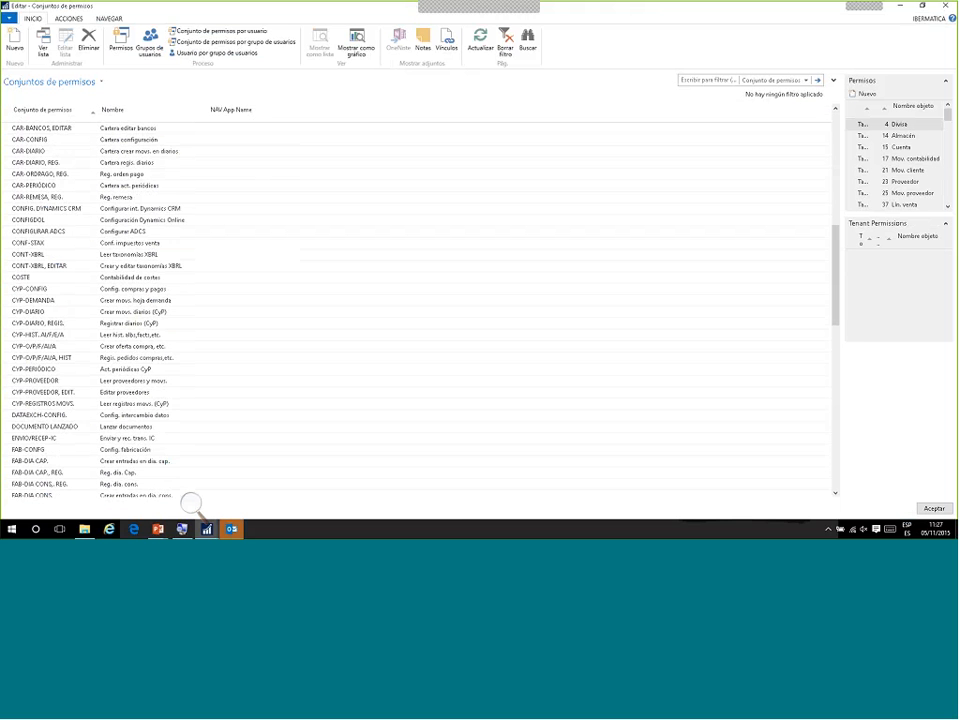
{"action": "scroll", "coordinate": [24, 363], "scroll_direction": "down", "scroll_amount": 1}
{"action": "scroll", "coordinate": [22, 384], "scroll_direction": "down", "scroll_amount": 1}
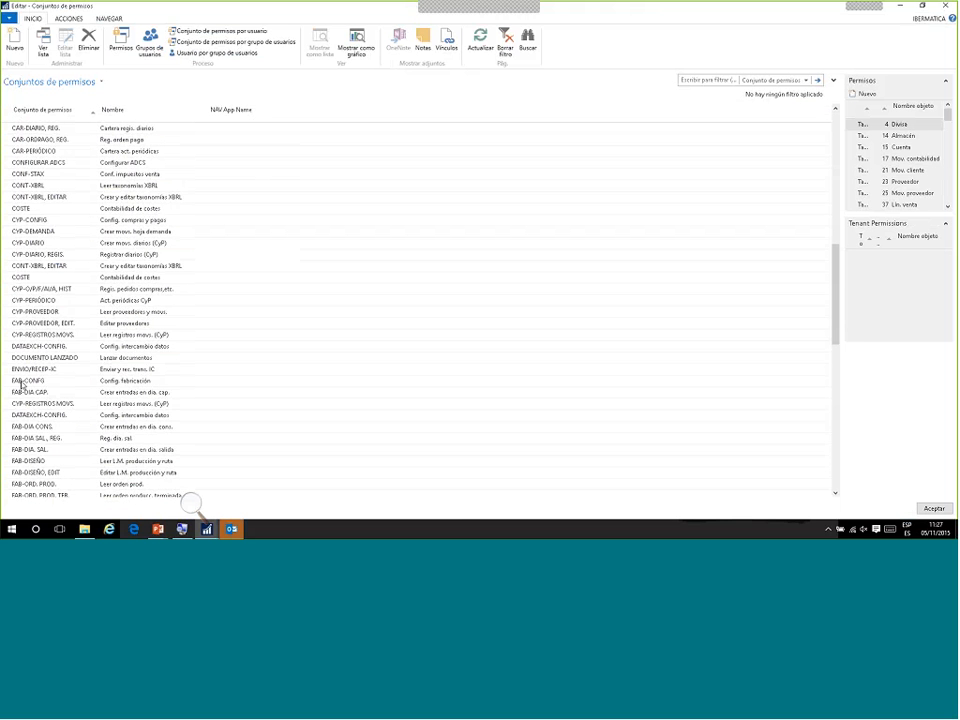
{"action": "scroll", "coordinate": [22, 384], "scroll_direction": "down", "scroll_amount": 2}
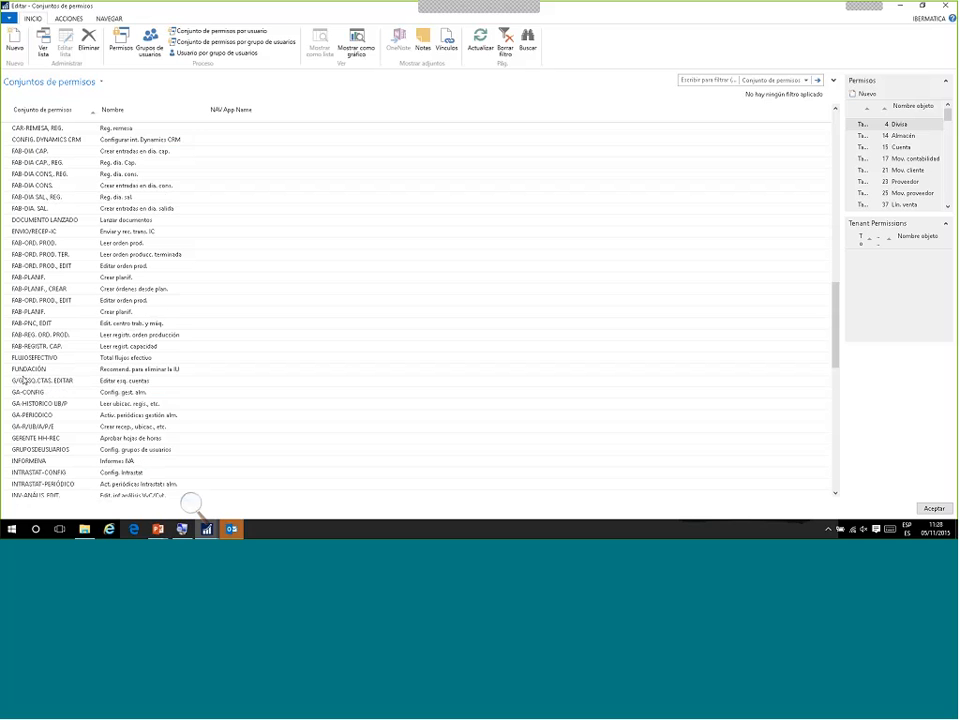
{"action": "scroll", "coordinate": [24, 380], "scroll_direction": "down", "scroll_amount": 2}
{"action": "scroll", "coordinate": [24, 380], "scroll_direction": "down", "scroll_amount": 2}
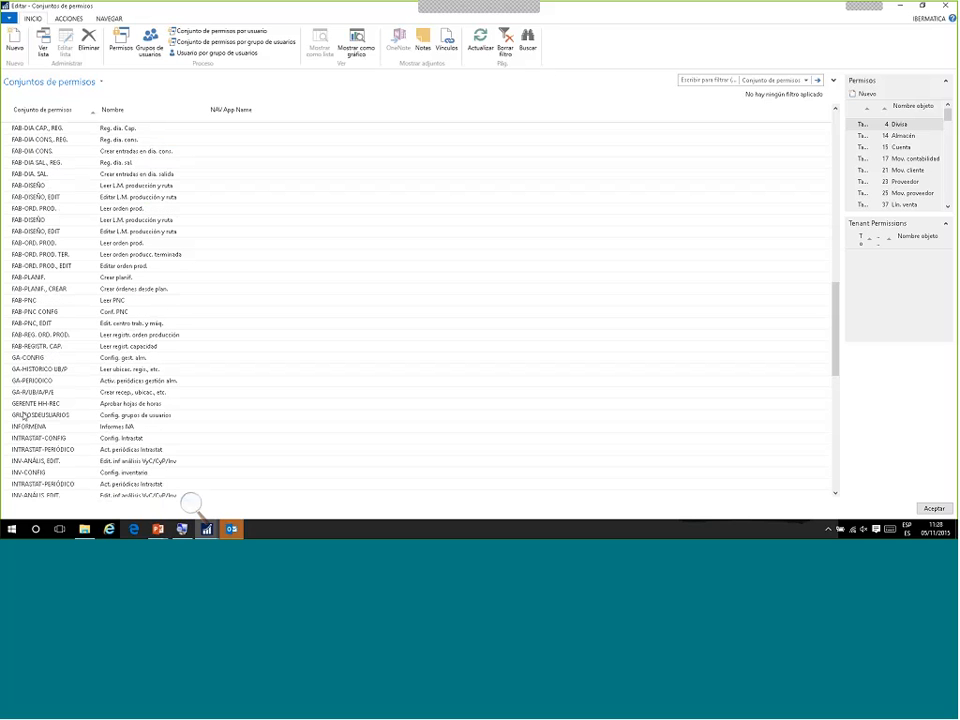
{"action": "scroll", "coordinate": [24, 435], "scroll_direction": "down", "scroll_amount": 3}
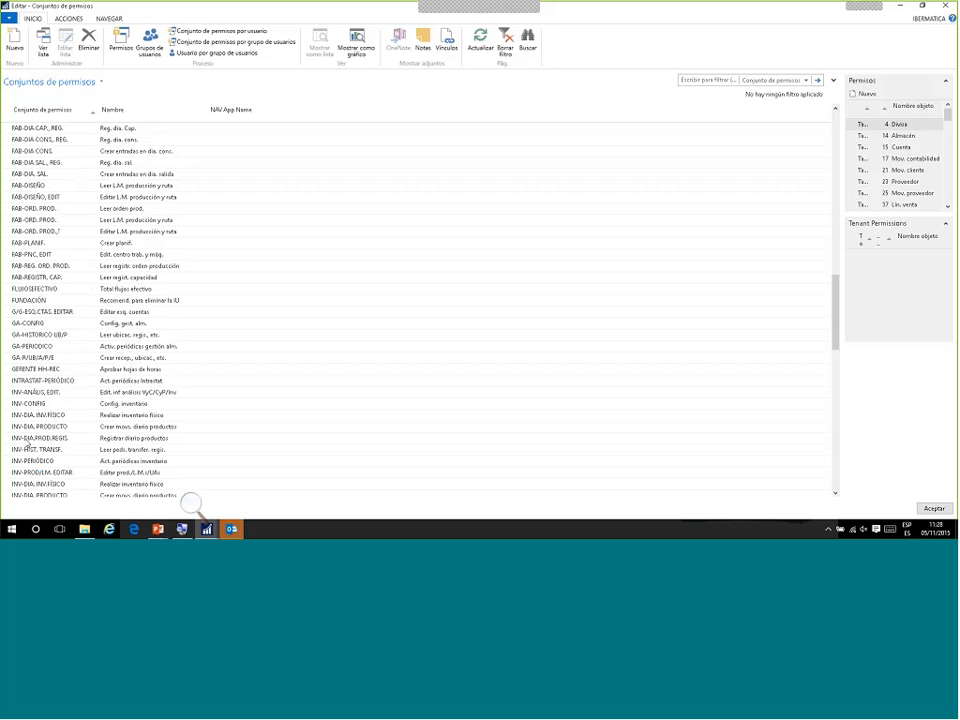
{"action": "scroll", "coordinate": [27, 446], "scroll_direction": "down", "scroll_amount": 3}
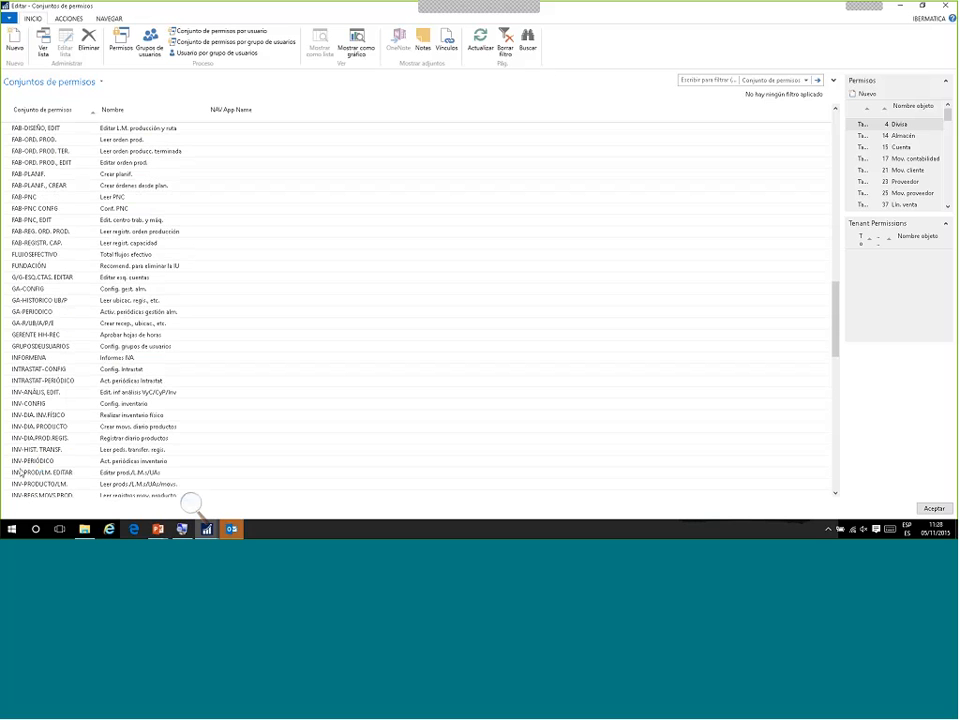
{"action": "scroll", "coordinate": [22, 464], "scroll_direction": "down", "scroll_amount": 3}
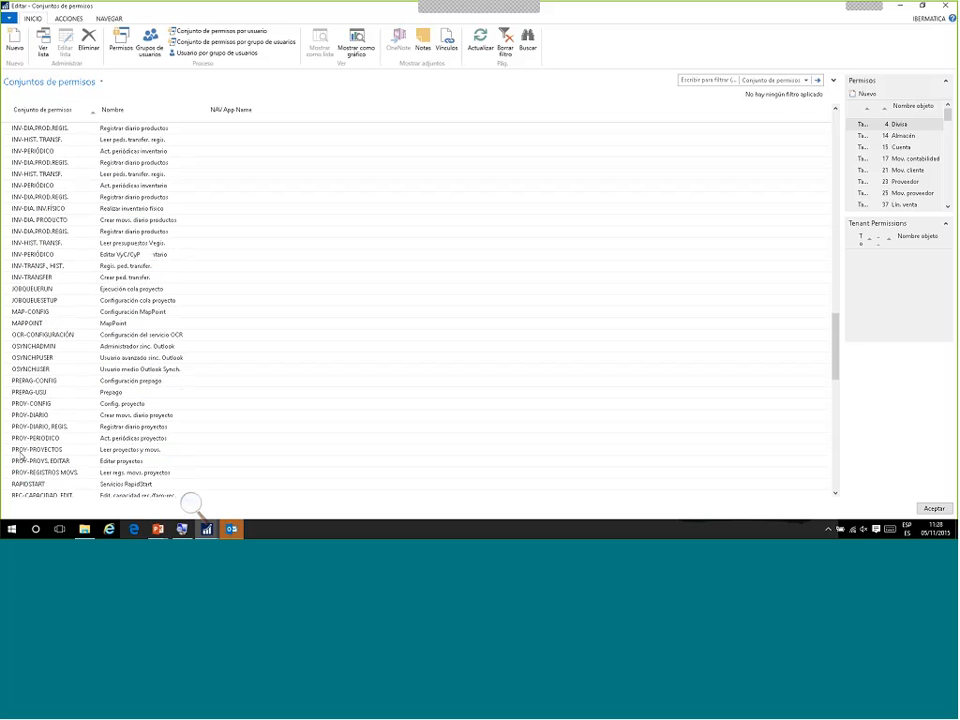
{"action": "scroll", "coordinate": [22, 457], "scroll_direction": "down", "scroll_amount": 2}
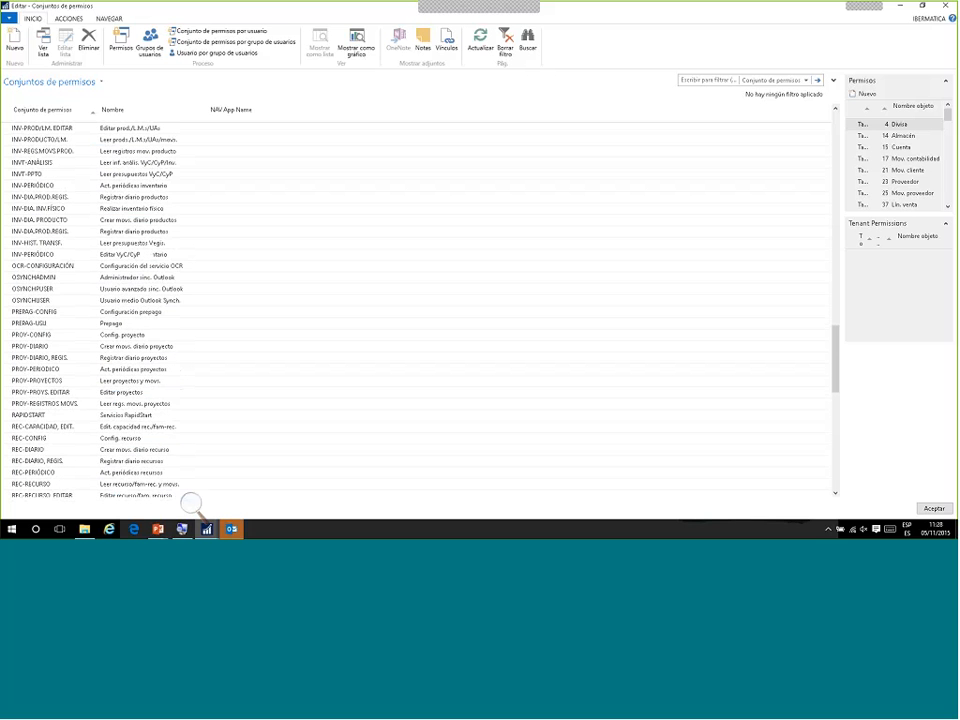
{"action": "scroll", "coordinate": [22, 441], "scroll_direction": "down", "scroll_amount": 3}
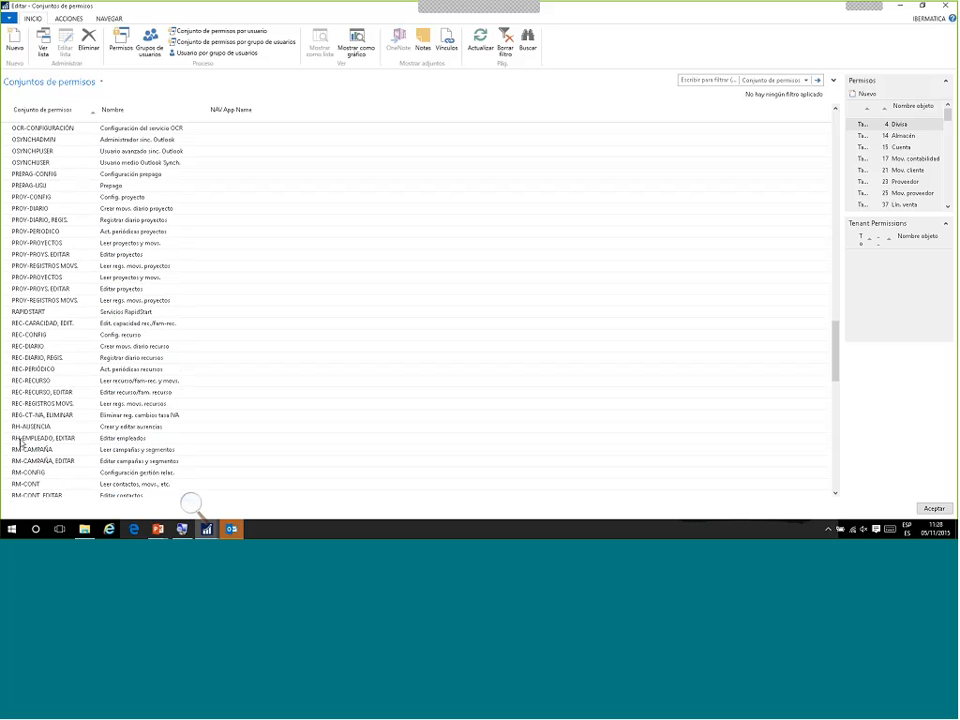
{"action": "scroll", "coordinate": [20, 441], "scroll_direction": "down", "scroll_amount": 4}
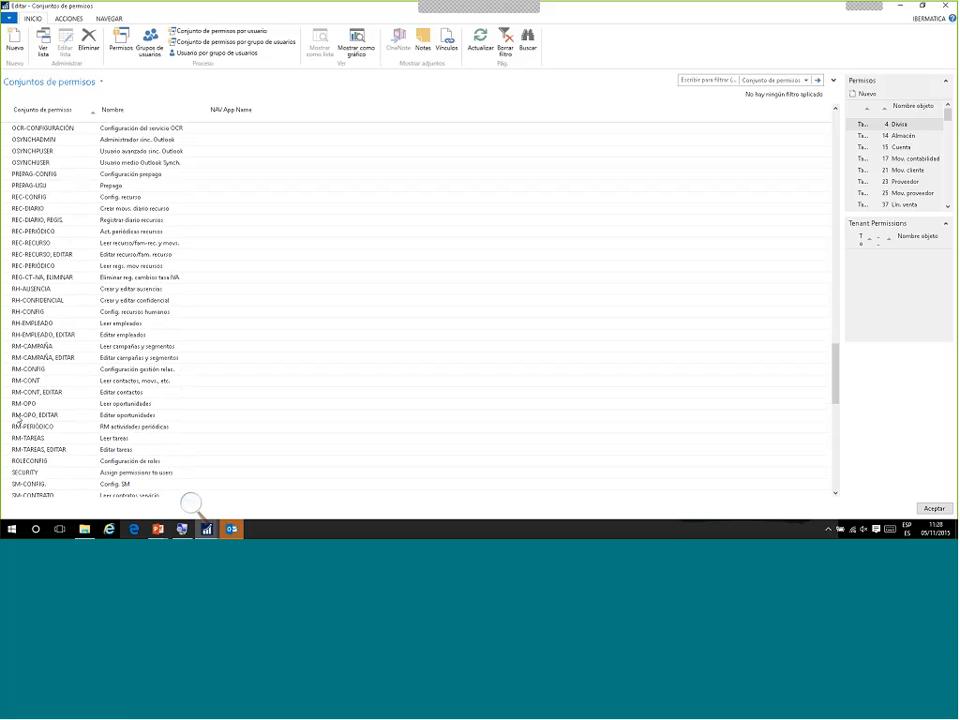
{"action": "scroll", "coordinate": [19, 421], "scroll_direction": "down", "scroll_amount": 2}
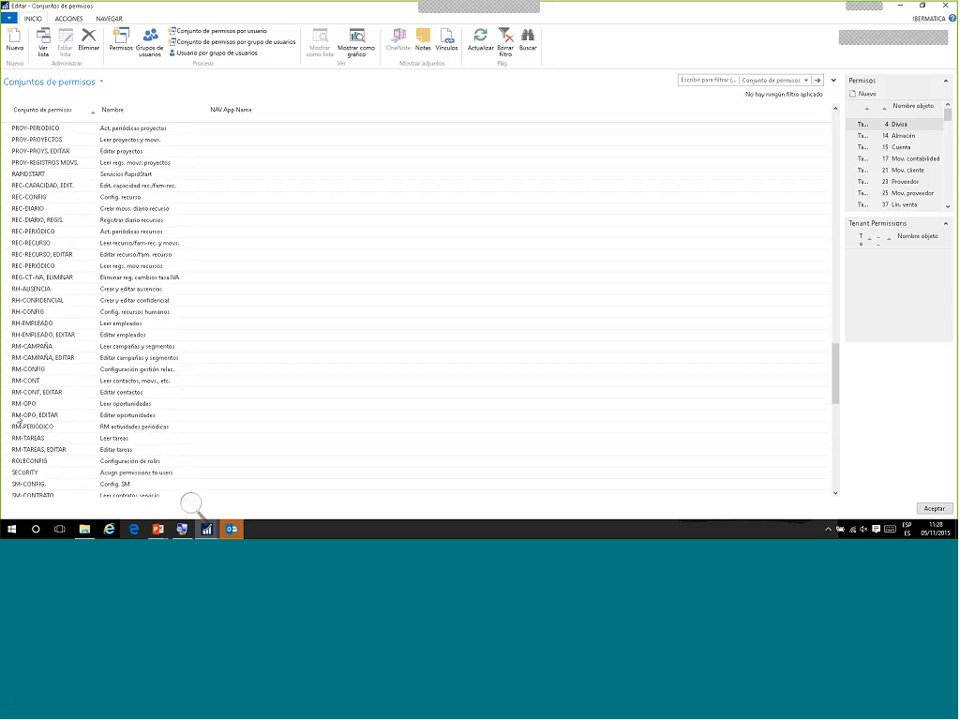
{"action": "scroll", "coordinate": [19, 421], "scroll_direction": "down", "scroll_amount": 3}
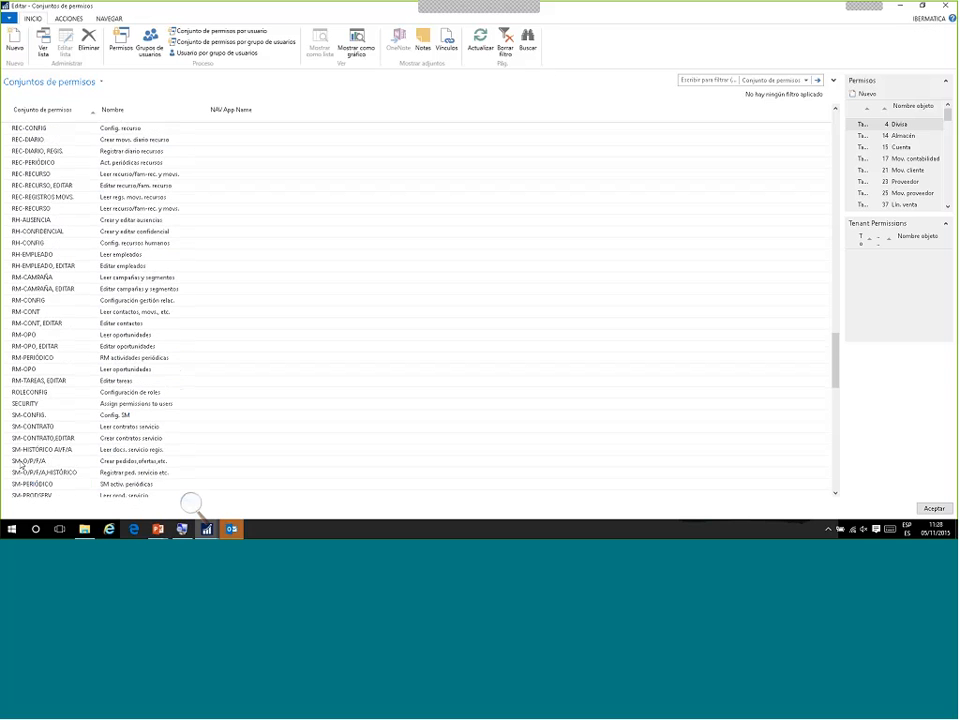
{"action": "scroll", "coordinate": [22, 466], "scroll_direction": "down", "scroll_amount": 2}
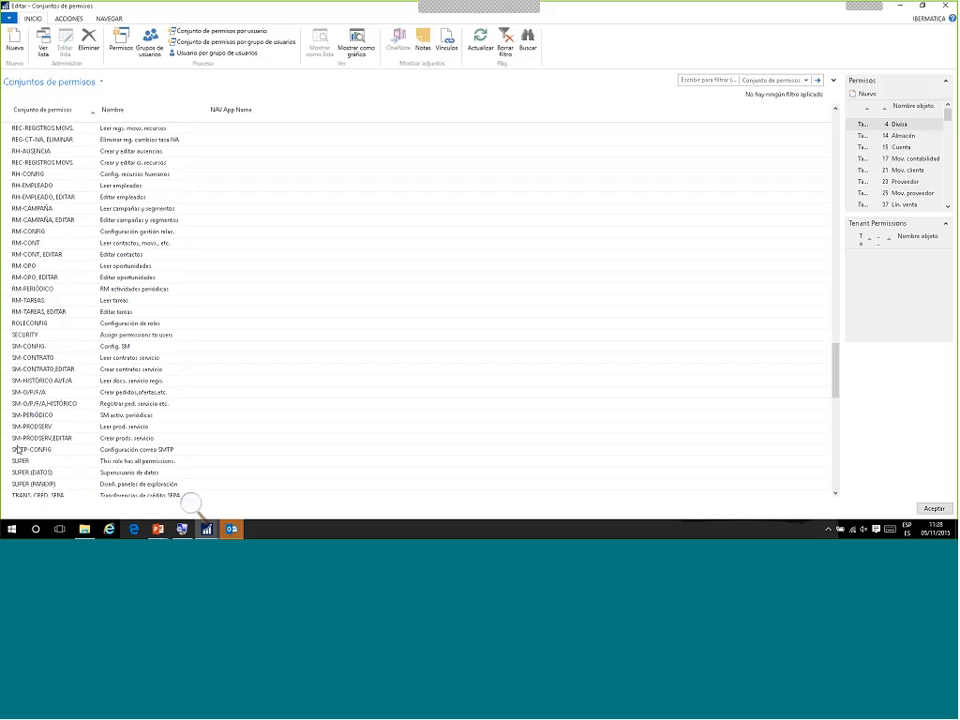
{"action": "scroll", "coordinate": [19, 455], "scroll_direction": "down", "scroll_amount": 2}
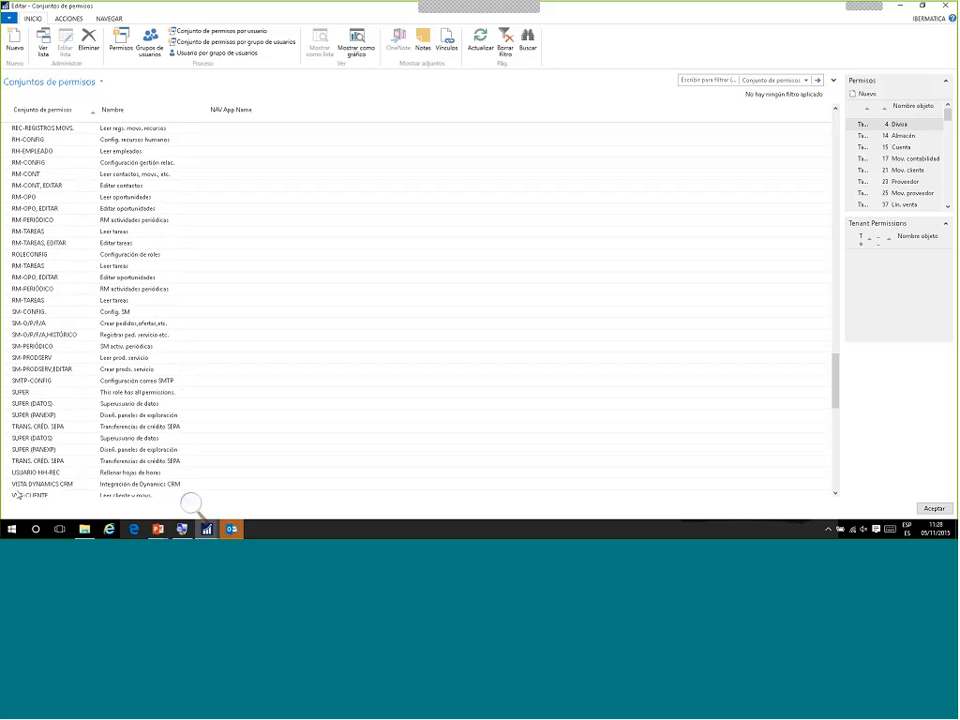
{"action": "scroll", "coordinate": [19, 467], "scroll_direction": "down", "scroll_amount": 3}
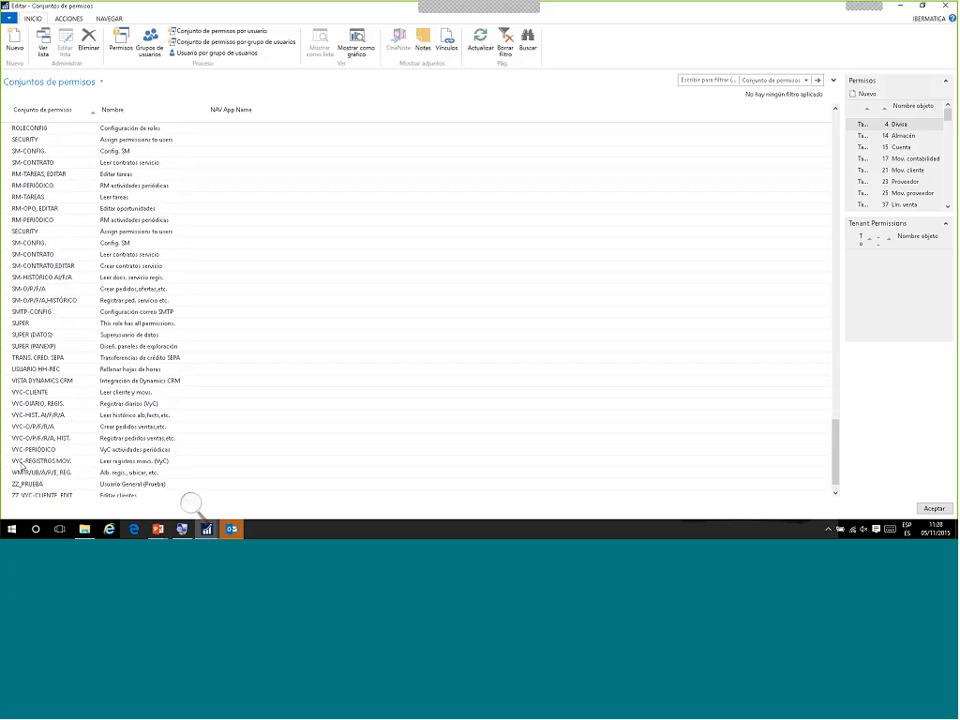
{"action": "scroll", "coordinate": [23, 444], "scroll_direction": "up", "scroll_amount": 2}
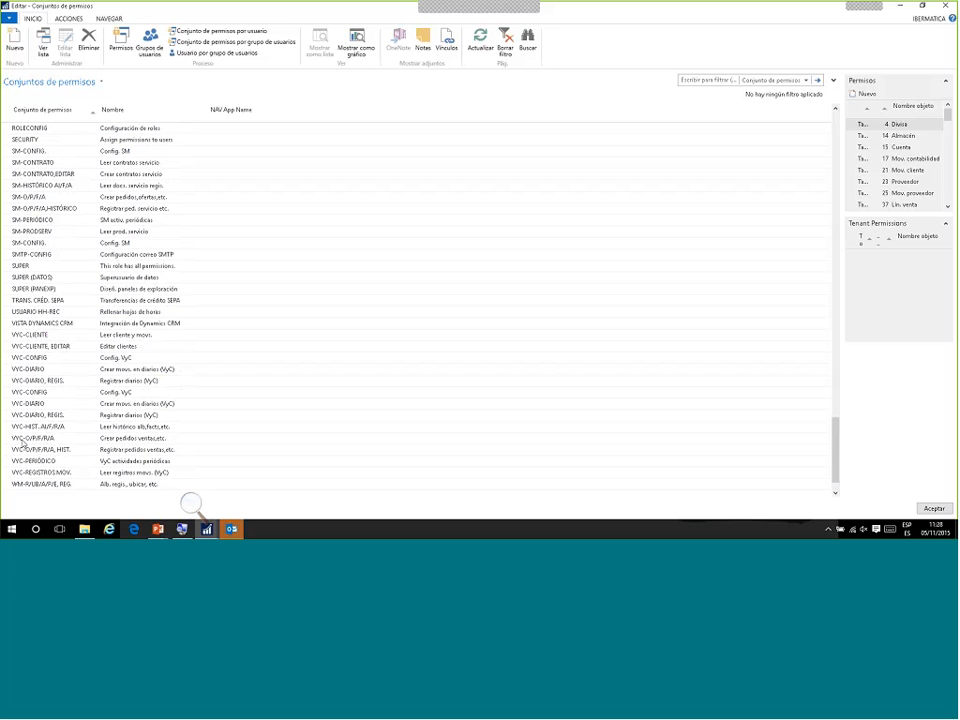
{"action": "scroll", "coordinate": [23, 444], "scroll_direction": "up", "scroll_amount": 2}
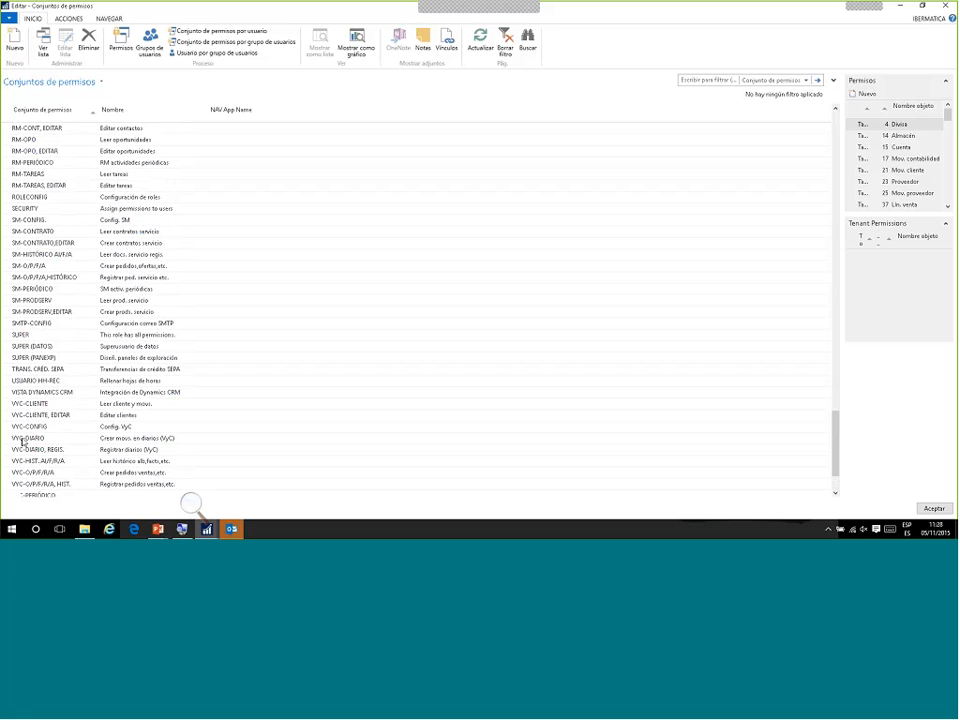
{"action": "scroll", "coordinate": [23, 444], "scroll_direction": "up", "scroll_amount": 1}
{"action": "scroll", "coordinate": [23, 440], "scroll_direction": "up", "scroll_amount": 3}
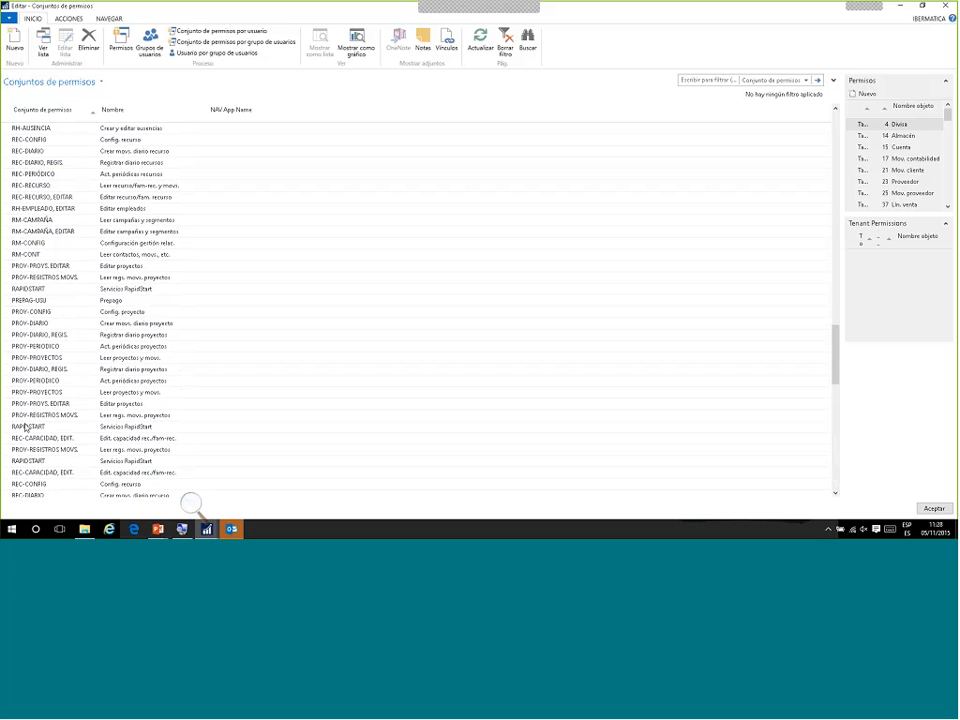
{"action": "scroll", "coordinate": [26, 428], "scroll_direction": "up", "scroll_amount": 3}
{"action": "scroll", "coordinate": [26, 428], "scroll_direction": "down", "scroll_amount": 10}
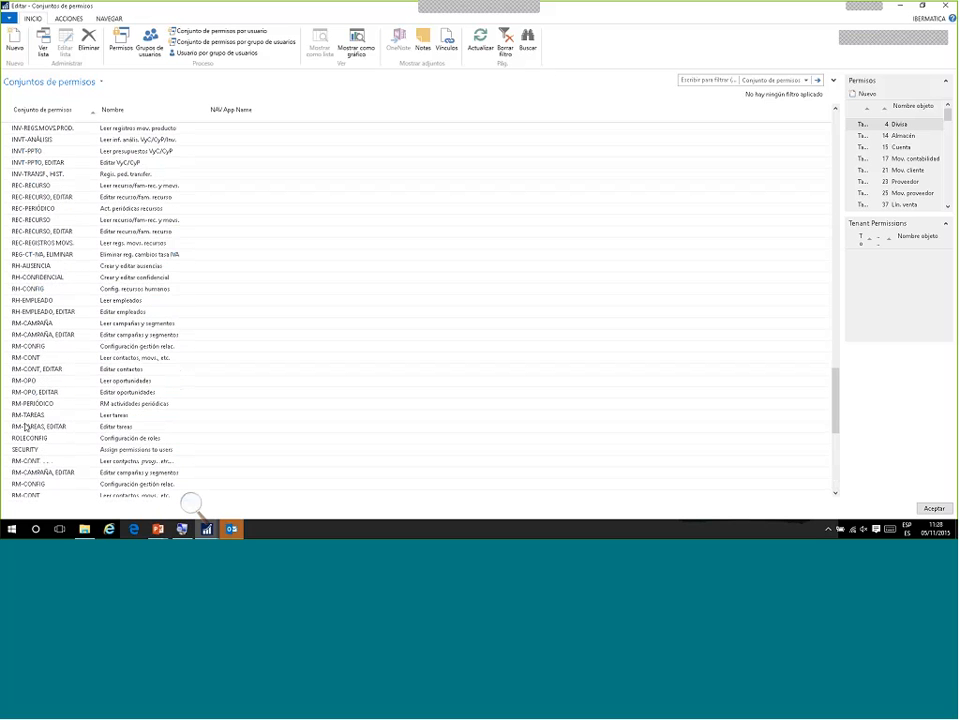
{"action": "scroll", "coordinate": [30, 408], "scroll_direction": "up", "scroll_amount": 2}
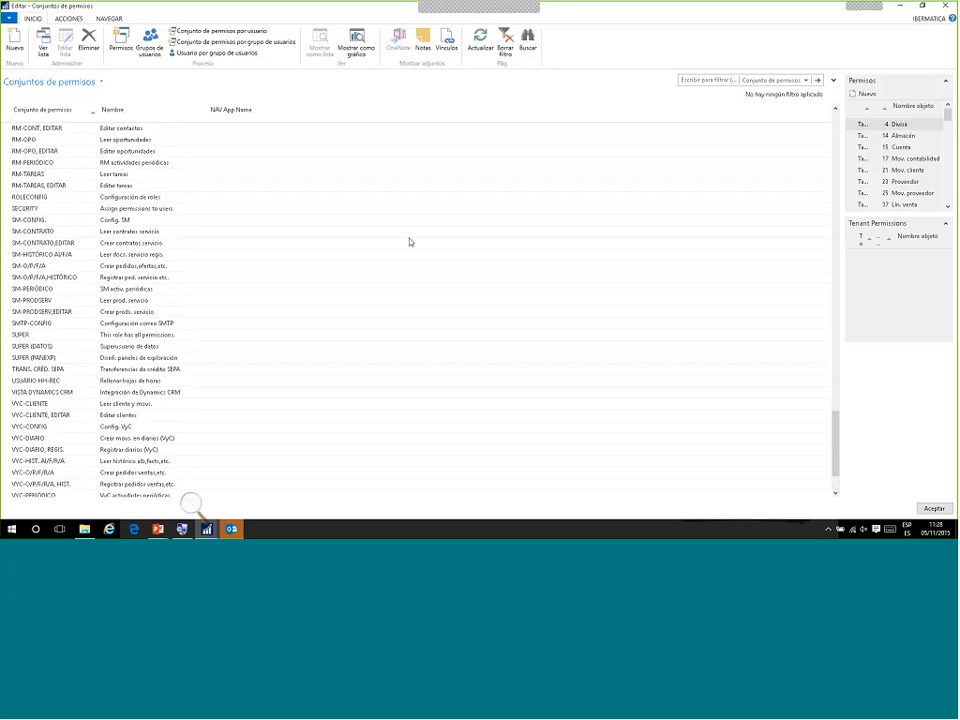
- Filter the list to permission sets matching VYC* and open the permissions of VYC-CLIENTE, EDITAR
{"action": "left_click", "coordinate": [712, 80]}
{"action": "type", "text": "VYC"}
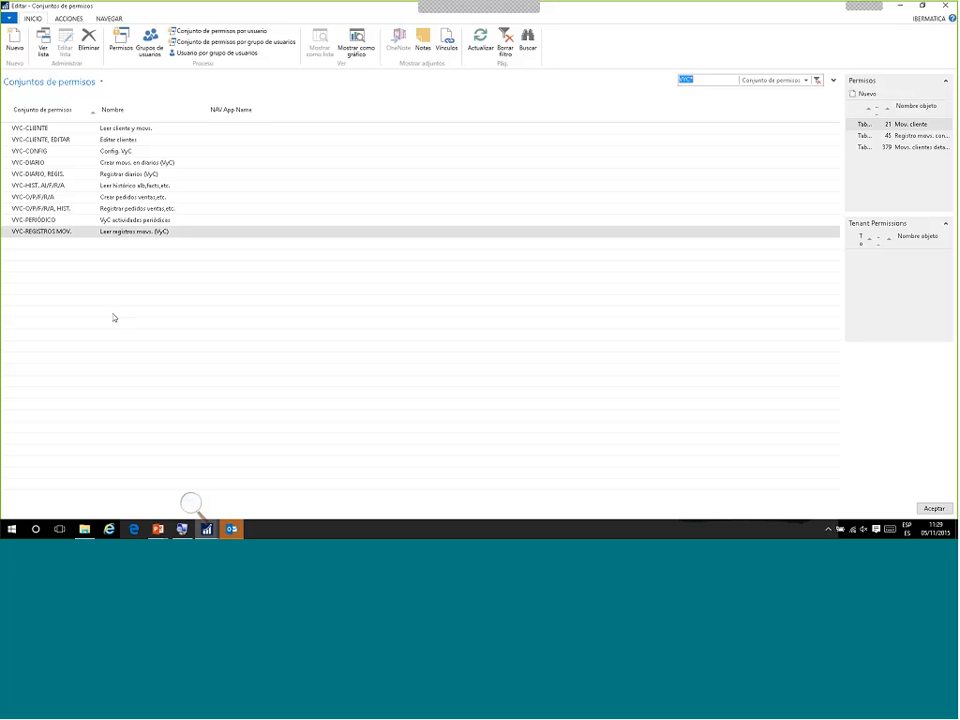
{"action": "left_click", "coordinate": [43, 142]}
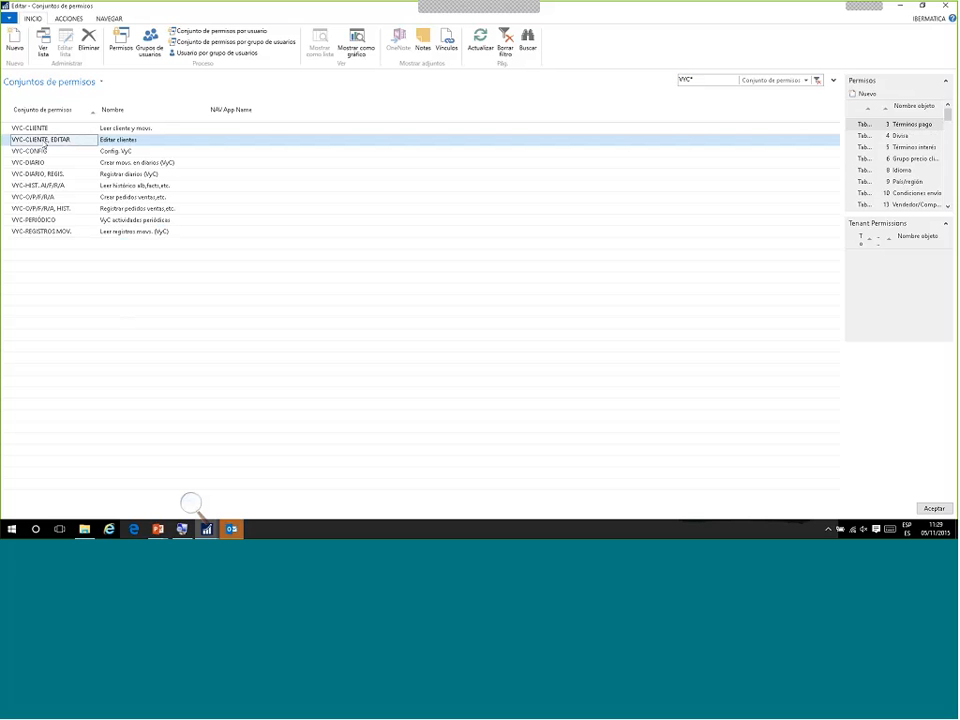
{"action": "left_click", "coordinate": [121, 42]}
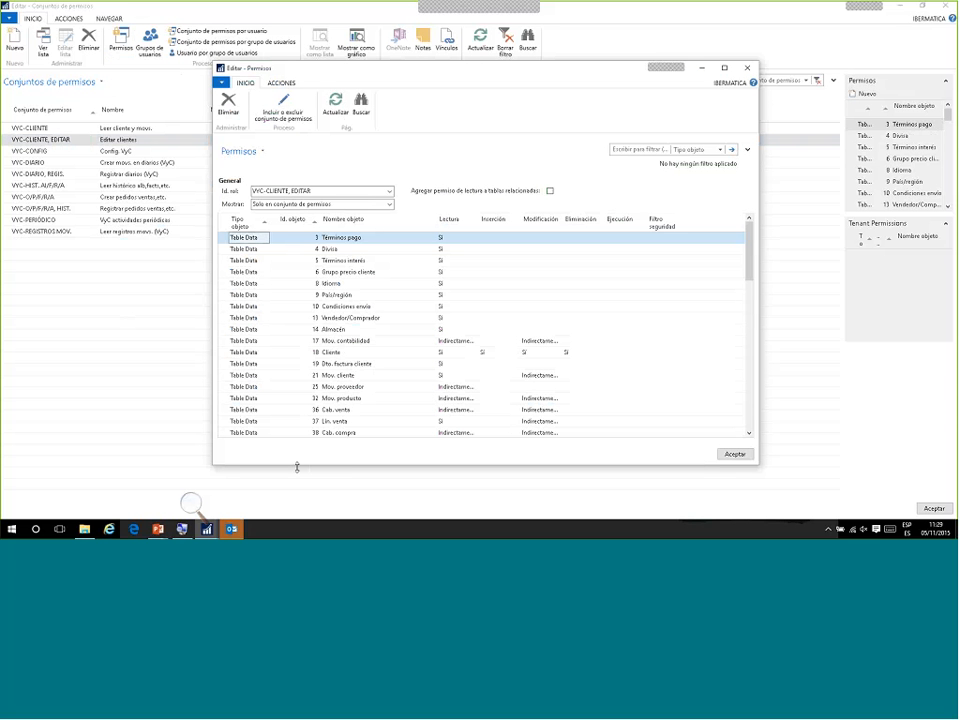
- Make the Permisos window taller and review the table permissions of VYC-CLIENTE, EDITAR
{"action": "left_click_drag", "start_coordinate": [297, 467], "coordinate": [306, 489]}
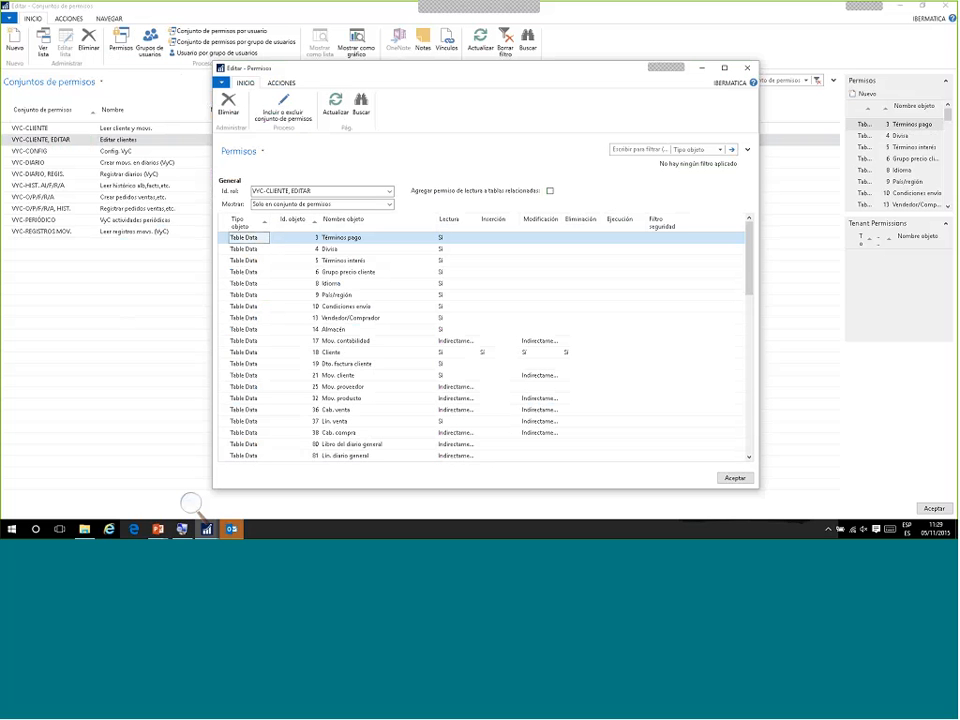
{"action": "scroll", "coordinate": [270, 350], "scroll_direction": "down", "scroll_amount": 15}
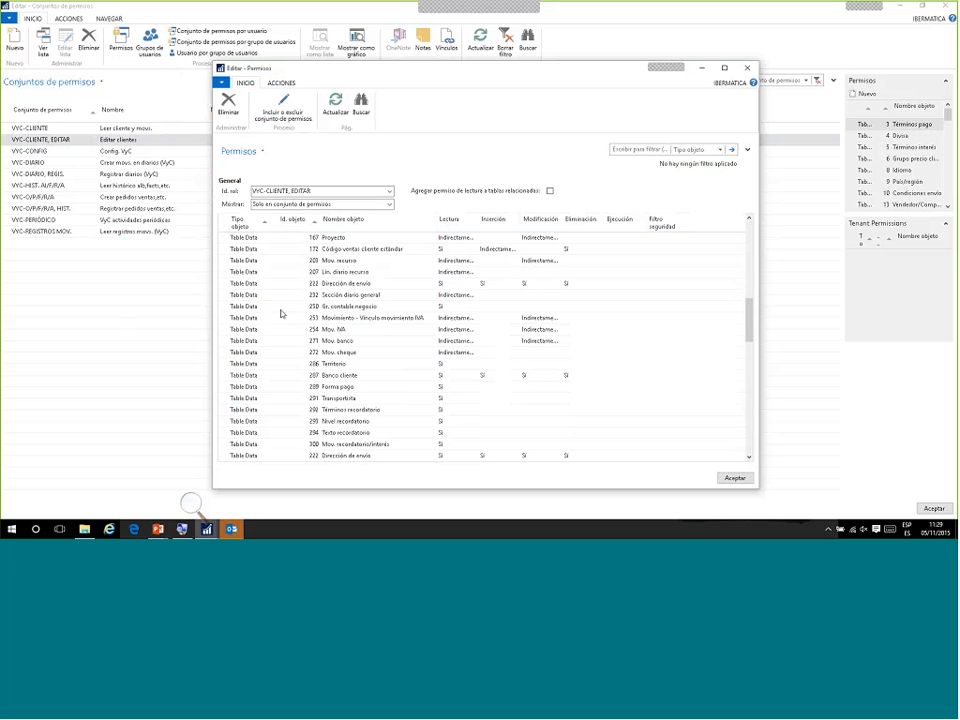
{"action": "scroll", "coordinate": [270, 350], "scroll_direction": "down", "scroll_amount": 10}
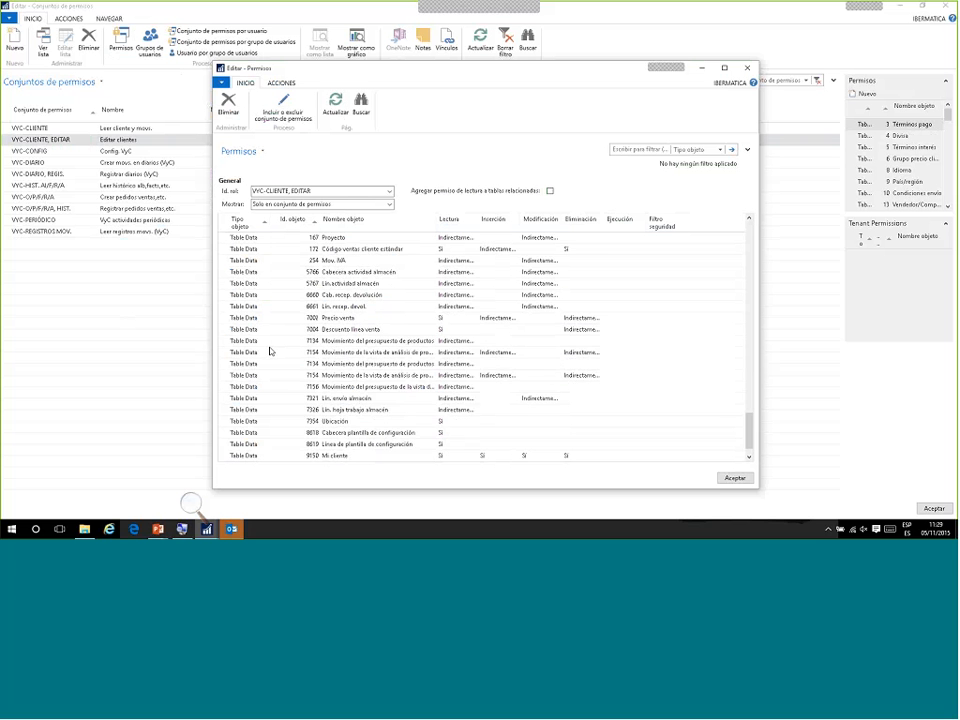
{"action": "scroll", "coordinate": [269, 352], "scroll_direction": "up", "scroll_amount": 5}
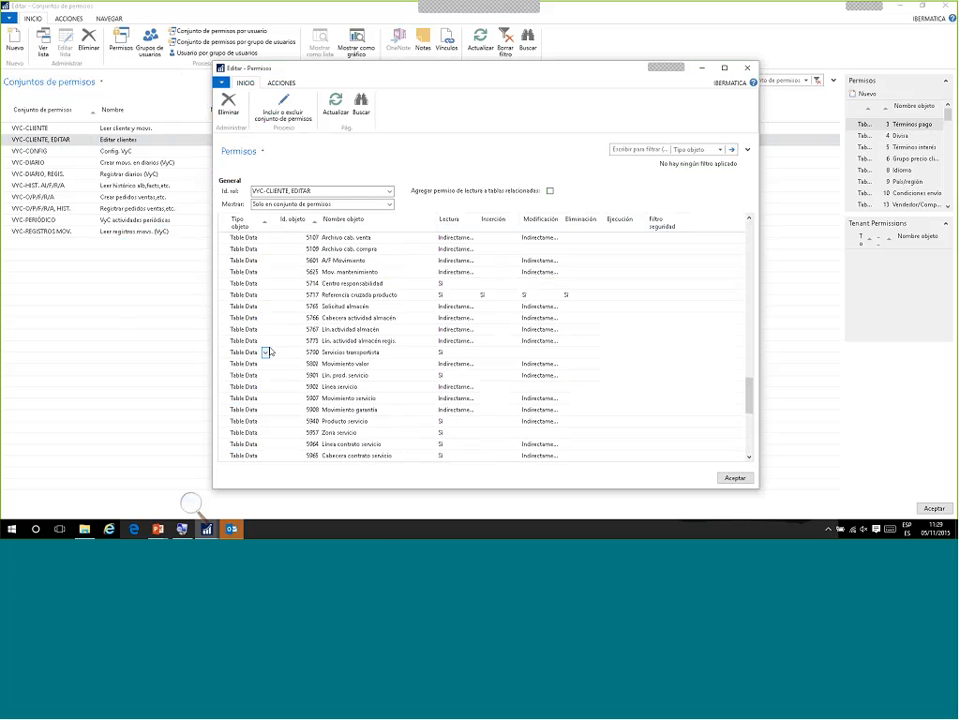
{"action": "scroll", "coordinate": [269, 350], "scroll_direction": "up", "scroll_amount": 12}
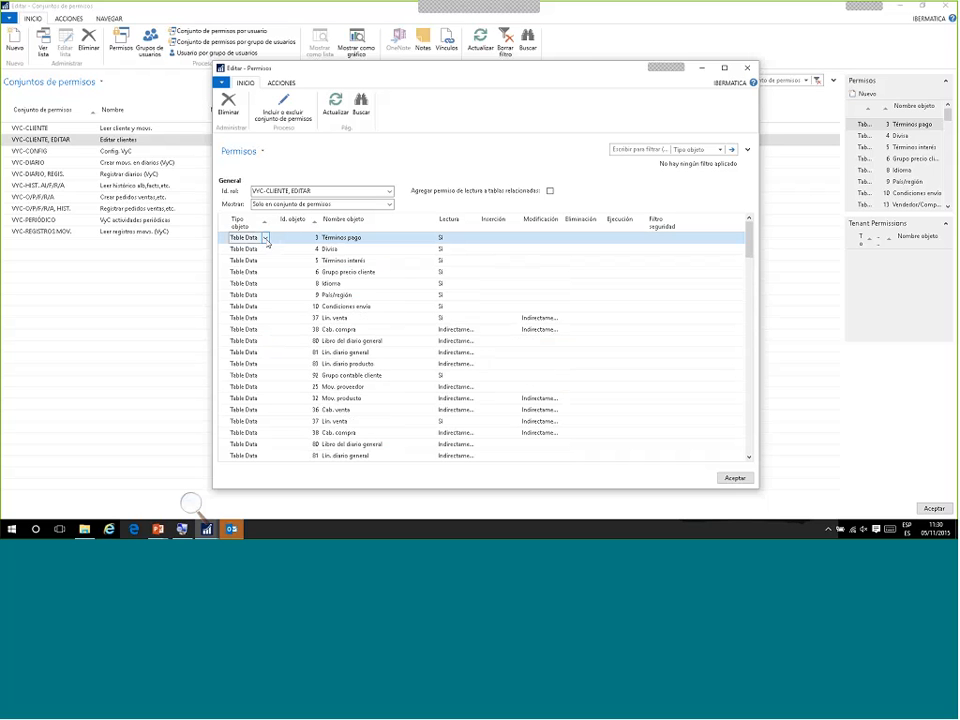
- Show the object types available for the new line at the end of the VYC-CLIENTE, EDITAR permissions
{"action": "scroll", "coordinate": [266, 242], "scroll_direction": "down", "scroll_amount": 15}
{"action": "scroll", "coordinate": [266, 450], "scroll_direction": "down", "scroll_amount": 10}
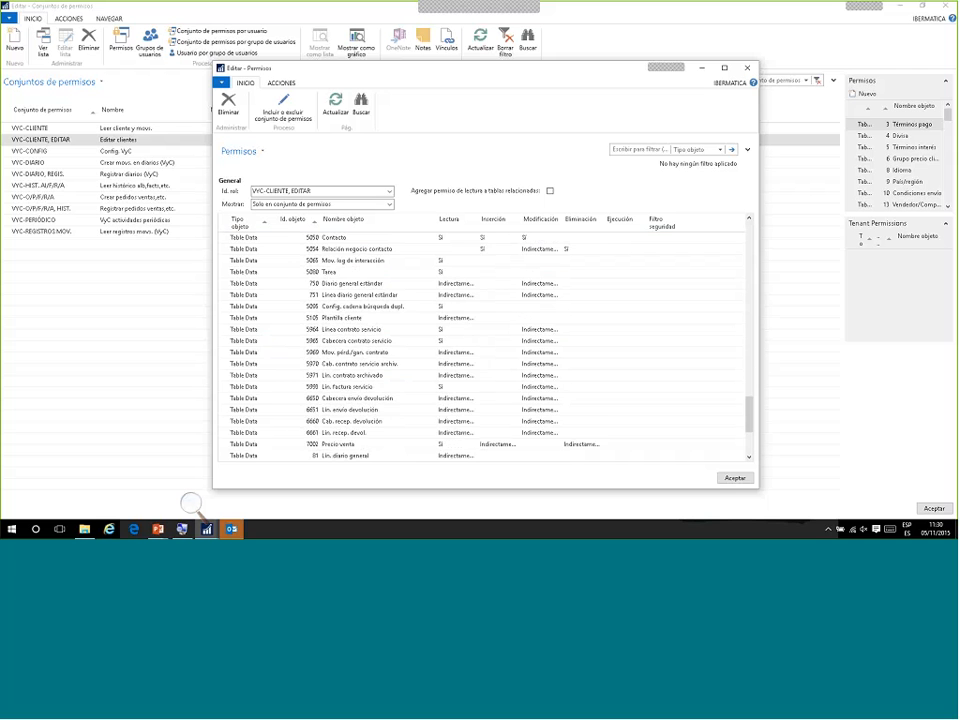
{"action": "left_click", "coordinate": [263, 444]}
{"action": "left_click", "coordinate": [265, 445]}
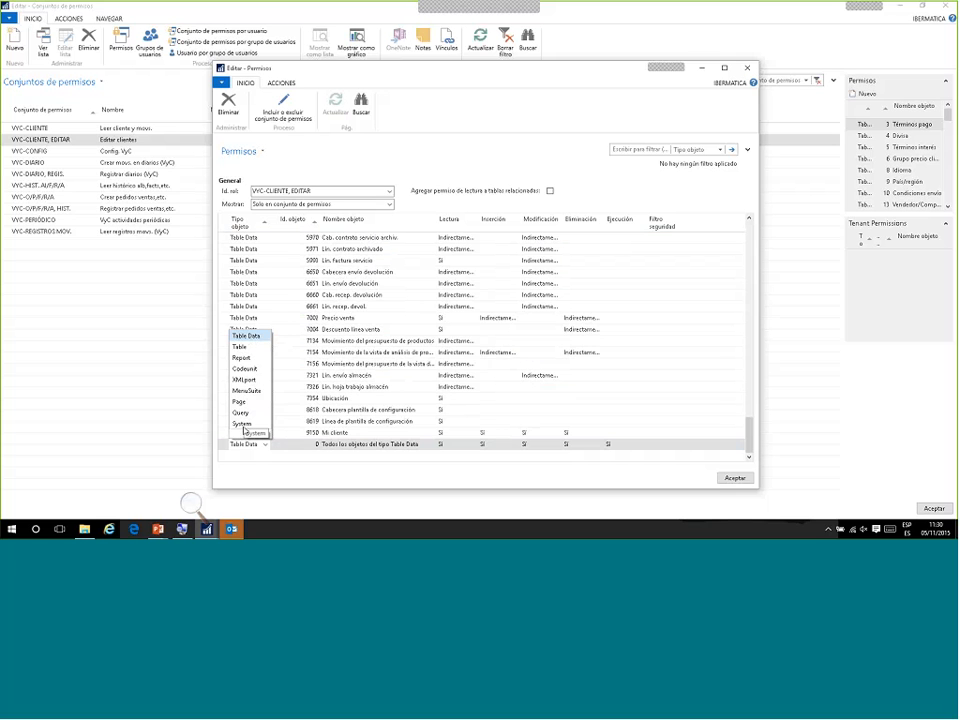
- Set the new permission line's object type to System and open the full list of system objects for its object ID
{"action": "left_click", "coordinate": [243, 426]}
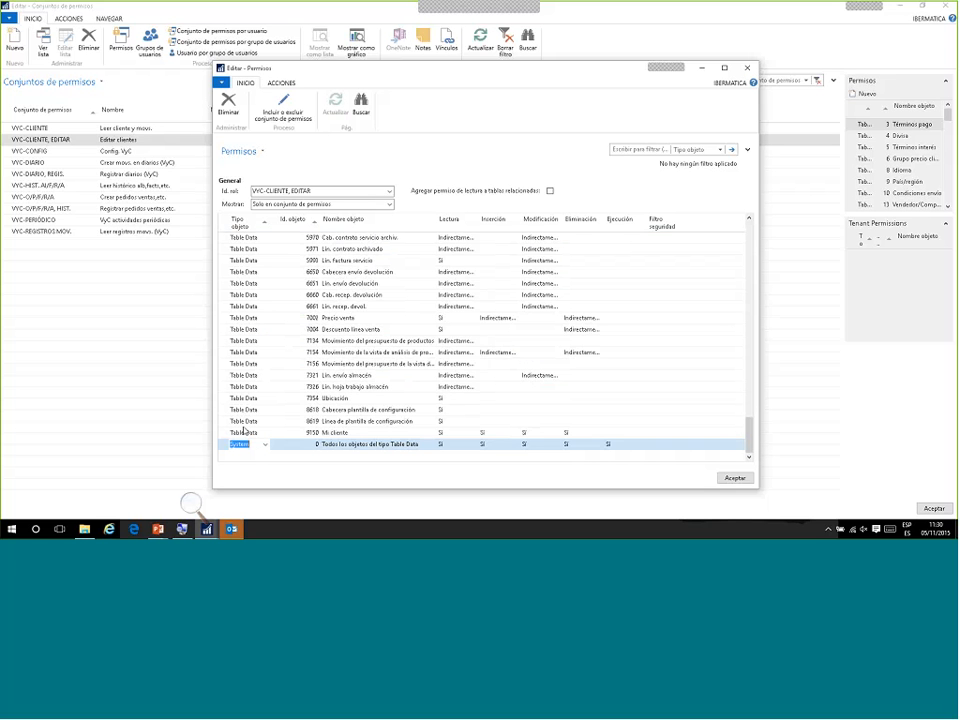
{"action": "left_click", "coordinate": [313, 449]}
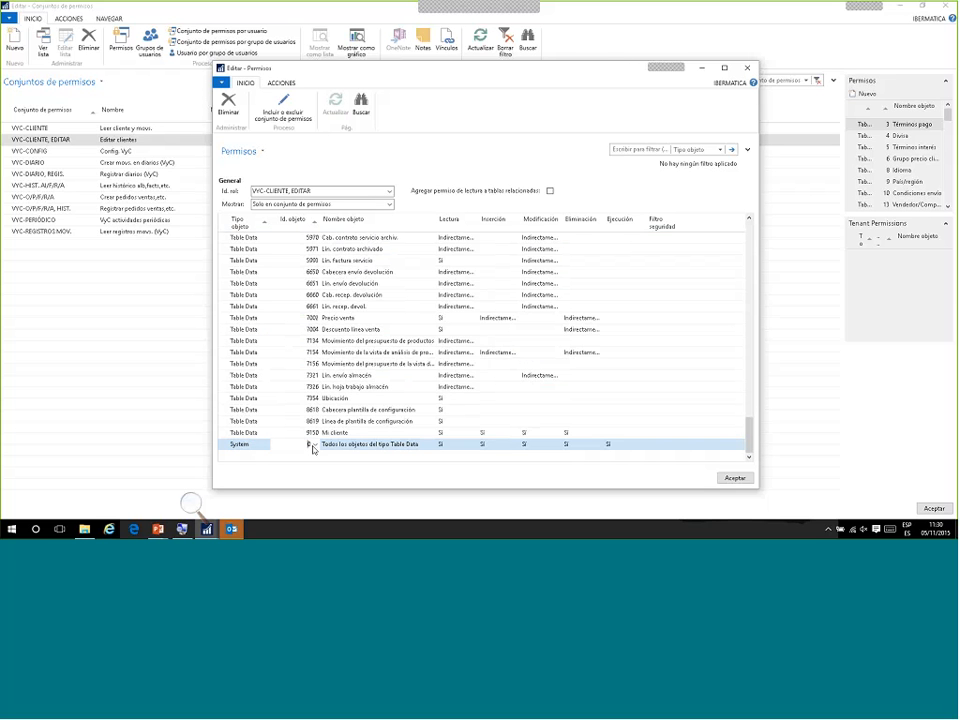
{"action": "left_click", "coordinate": [313, 447]}
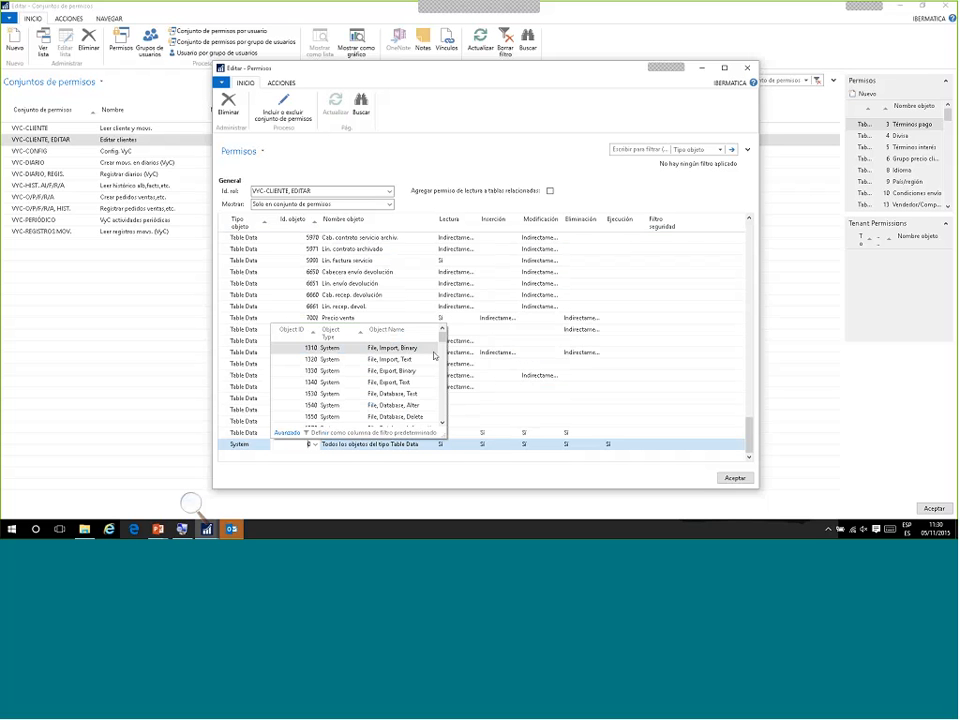
{"action": "scroll", "coordinate": [409, 384], "scroll_direction": "down", "scroll_amount": 5}
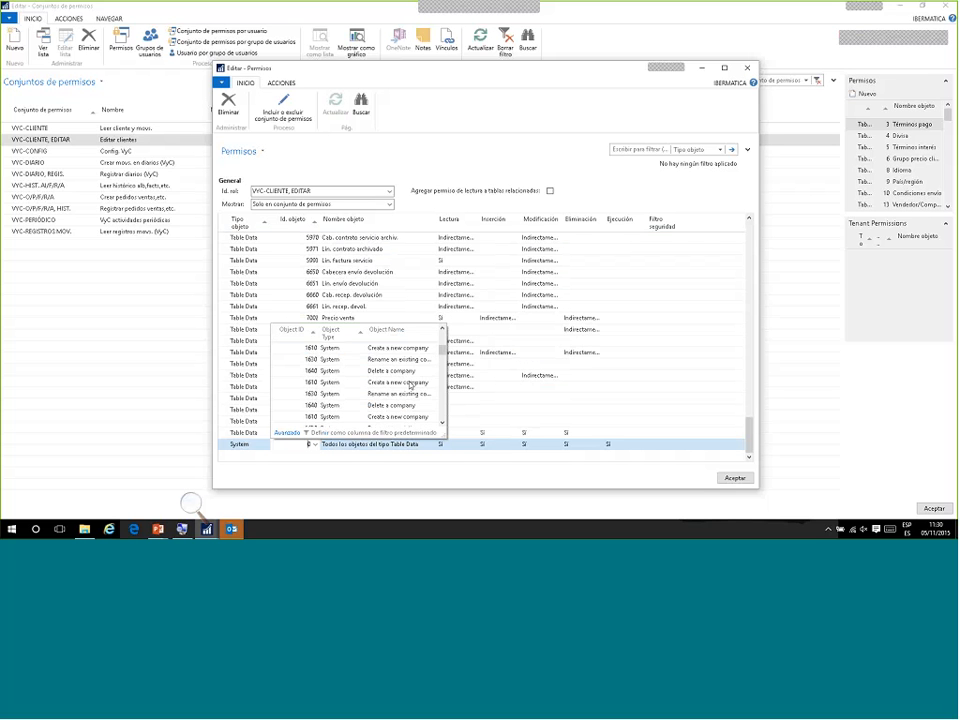
{"action": "scroll", "coordinate": [409, 384], "scroll_direction": "down", "scroll_amount": 3}
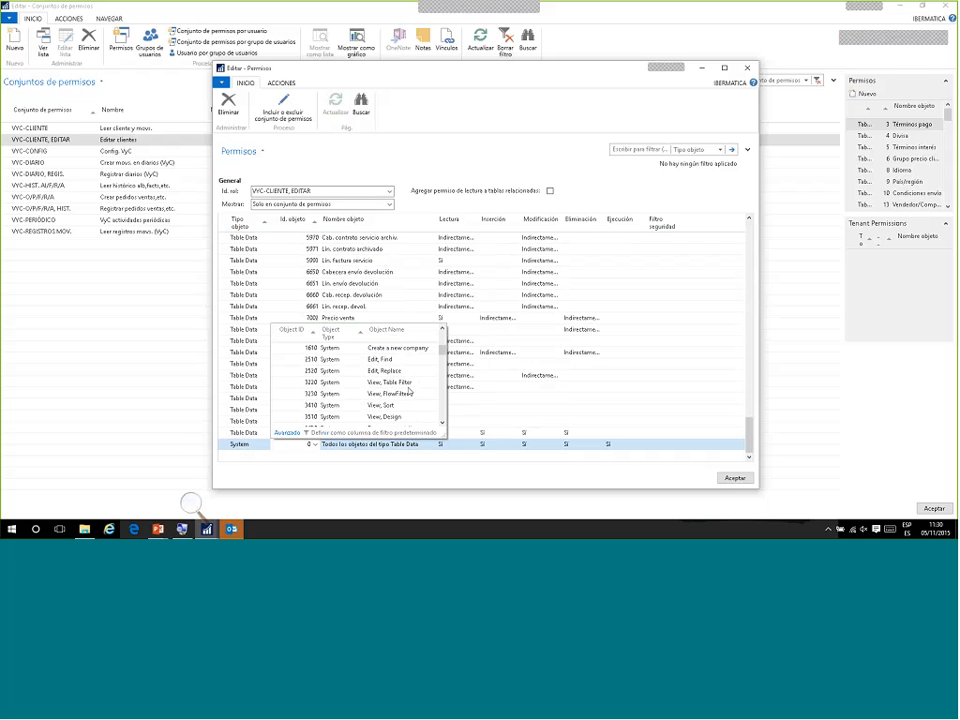
{"action": "scroll", "coordinate": [409, 394], "scroll_direction": "down", "scroll_amount": 1}
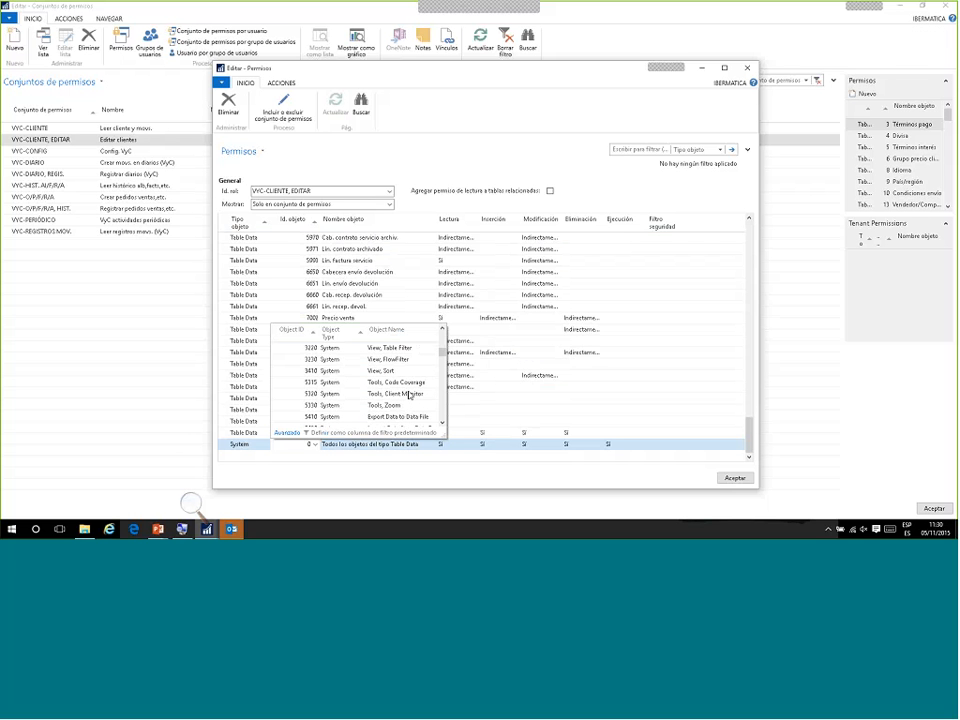
{"action": "left_click", "coordinate": [307, 435]}
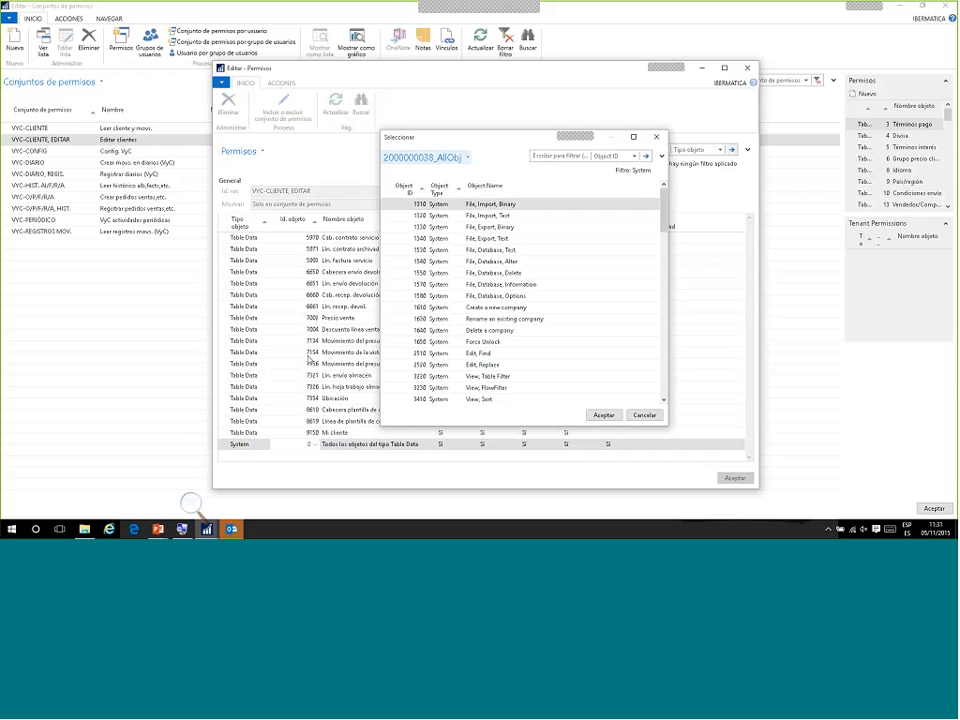
- Examine the system objects available for permissions, from file and company functions to design tools, and leave the list without choosing one
{"action": "scroll", "coordinate": [501, 270], "scroll_direction": "down", "scroll_amount": 3}
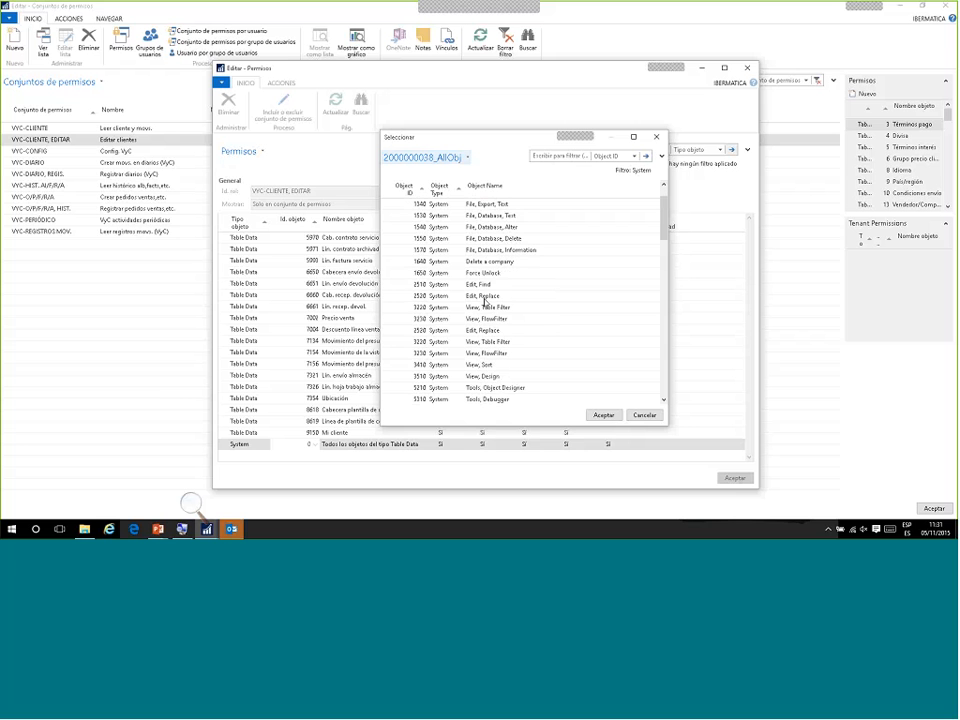
{"action": "scroll", "coordinate": [484, 298], "scroll_direction": "down", "scroll_amount": 3}
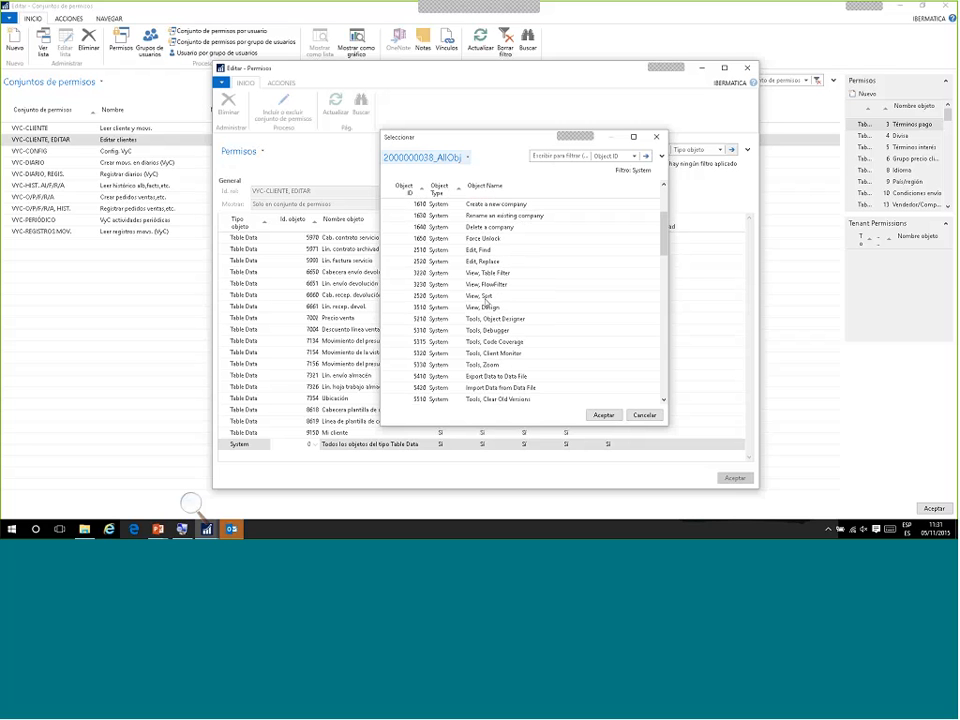
{"action": "scroll", "coordinate": [486, 300], "scroll_direction": "down", "scroll_amount": 5}
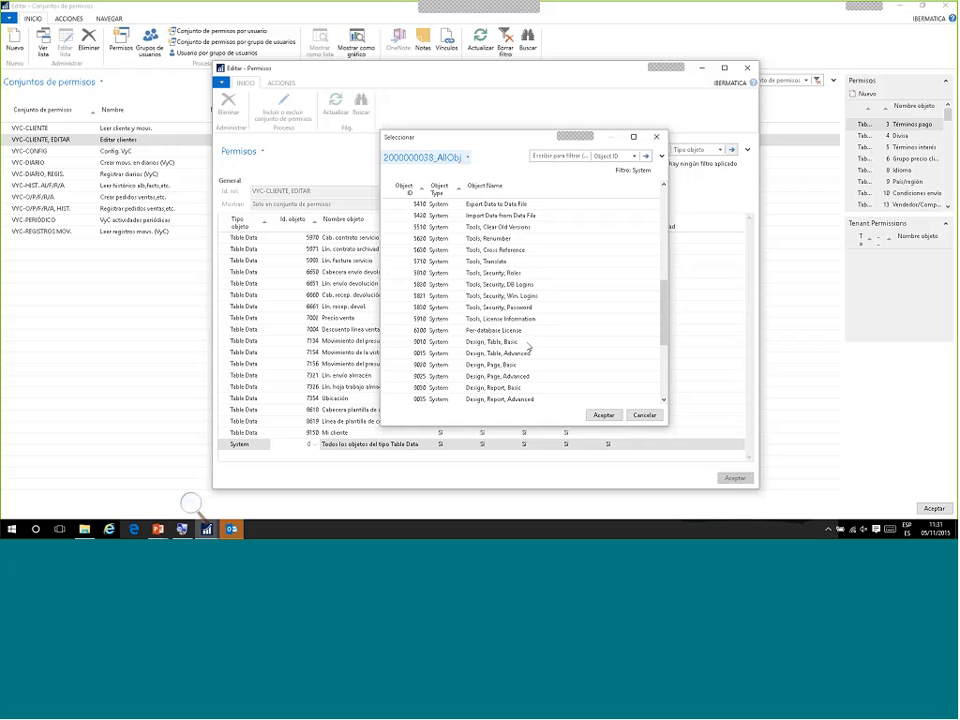
{"action": "scroll", "coordinate": [525, 347], "scroll_direction": "down", "scroll_amount": 4}
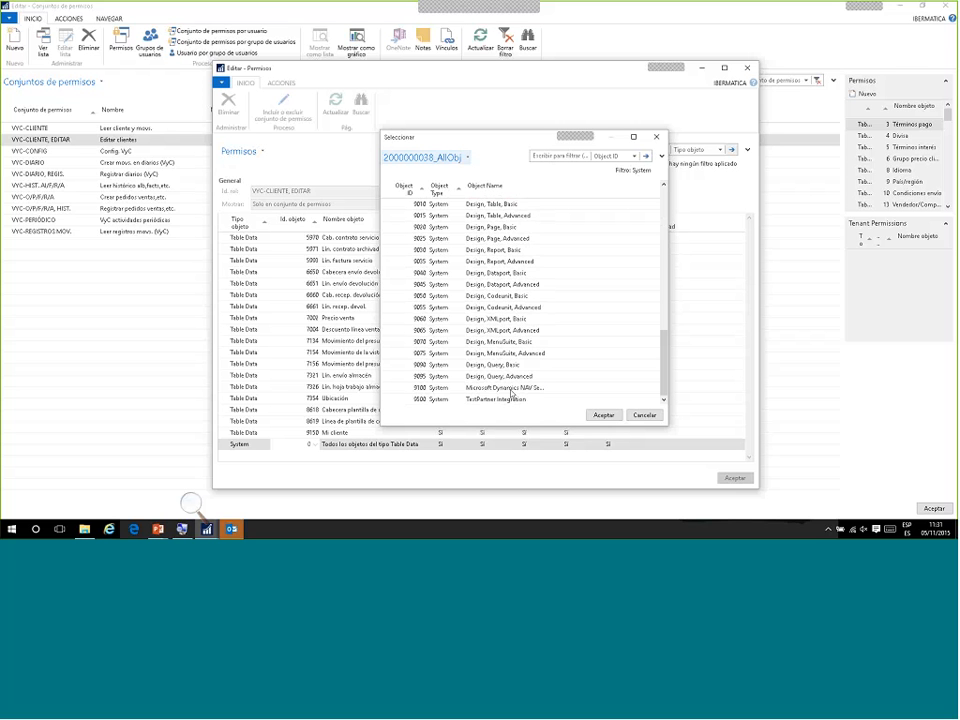
{"action": "scroll", "coordinate": [512, 393], "scroll_direction": "down", "scroll_amount": 1}
{"action": "scroll", "coordinate": [514, 378], "scroll_direction": "up", "scroll_amount": 1}
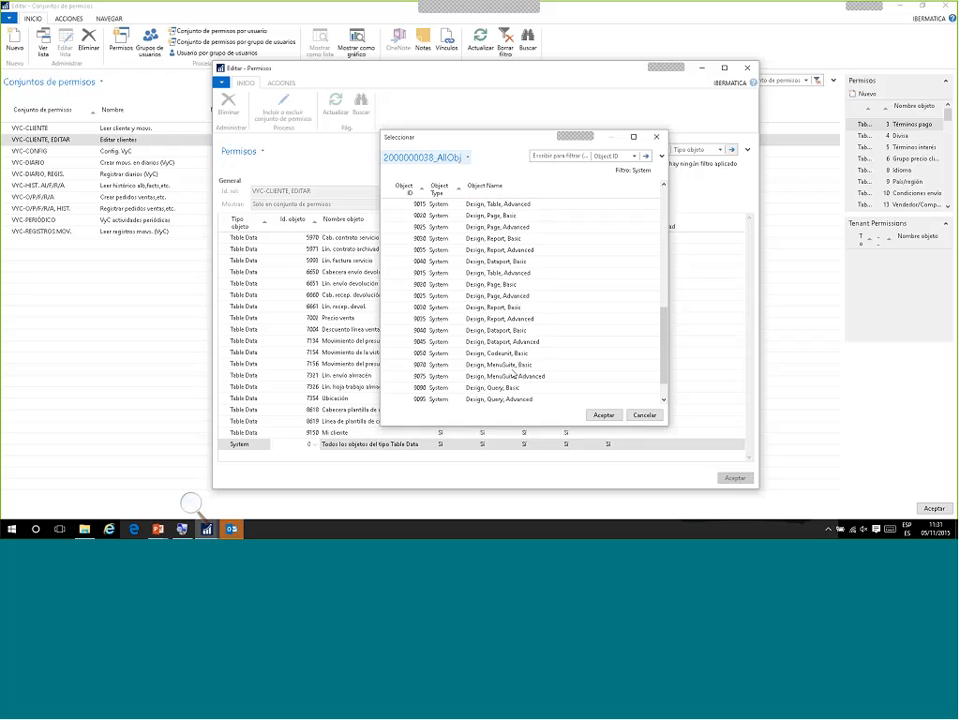
{"action": "scroll", "coordinate": [513, 374], "scroll_direction": "up", "scroll_amount": 3}
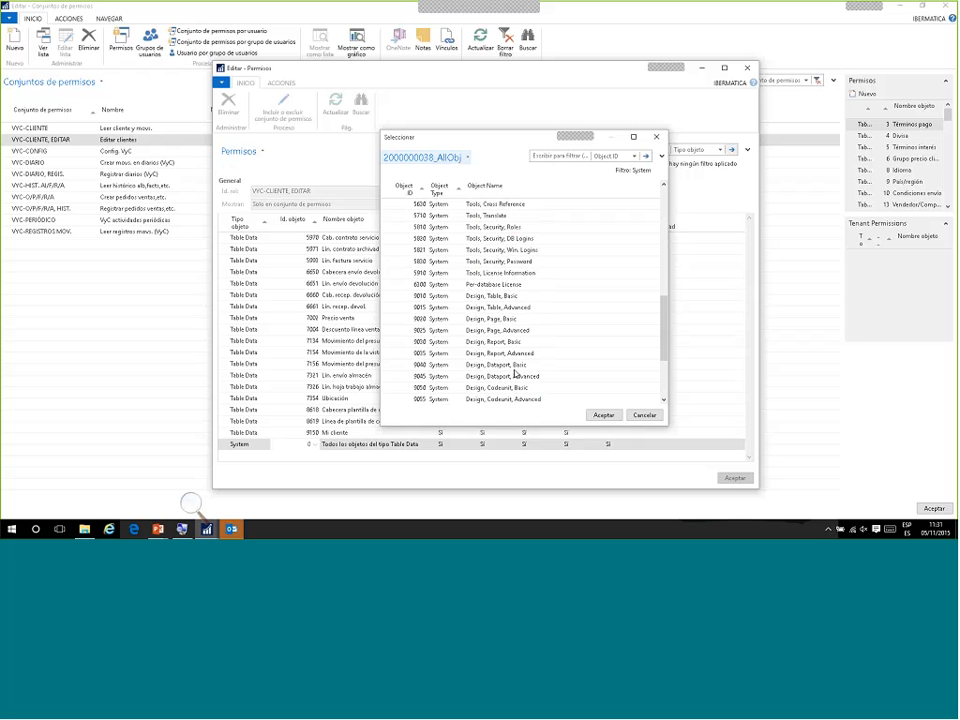
{"action": "scroll", "coordinate": [514, 374], "scroll_direction": "up", "scroll_amount": 1}
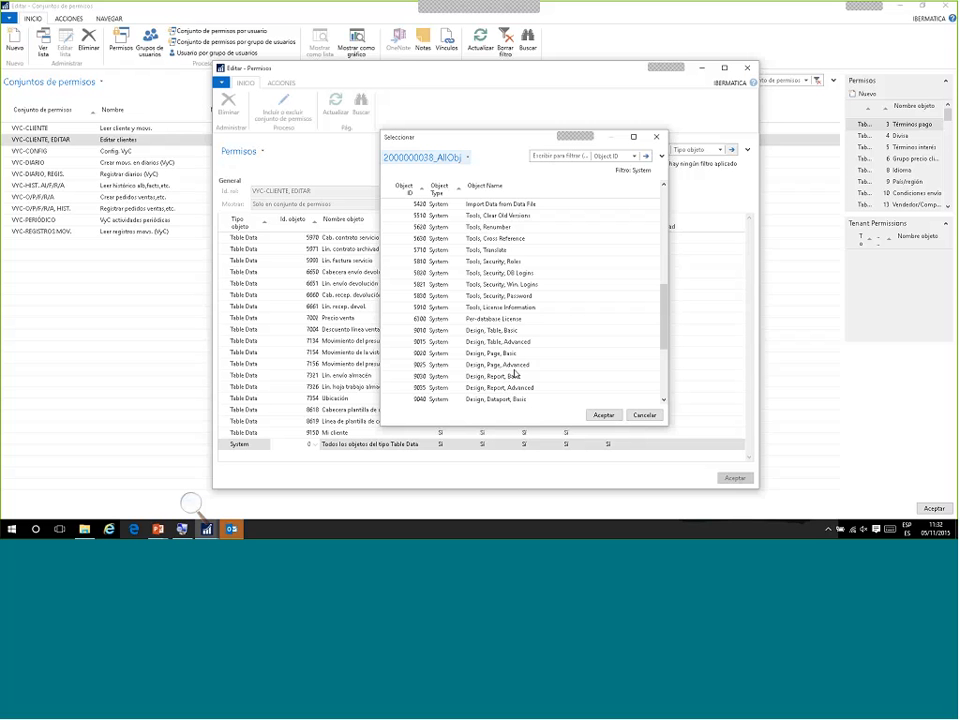
{"action": "left_click", "coordinate": [634, 417]}
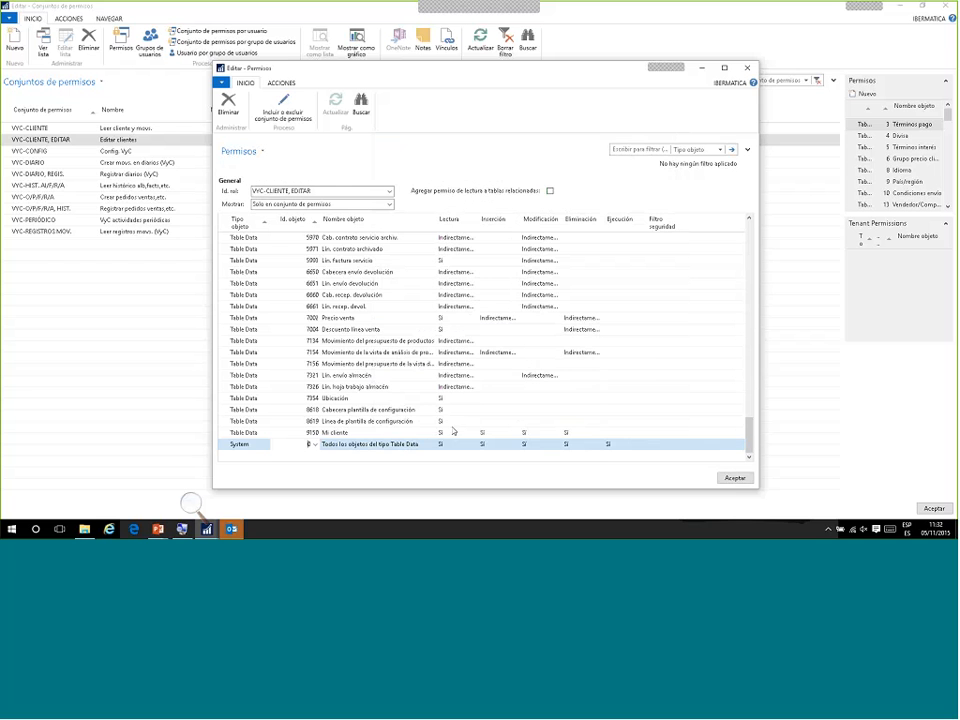
- Delete the System line covering all system objects from the VYC-CLIENTE, EDITAR permissions
{"action": "left_click", "coordinate": [294, 430]}
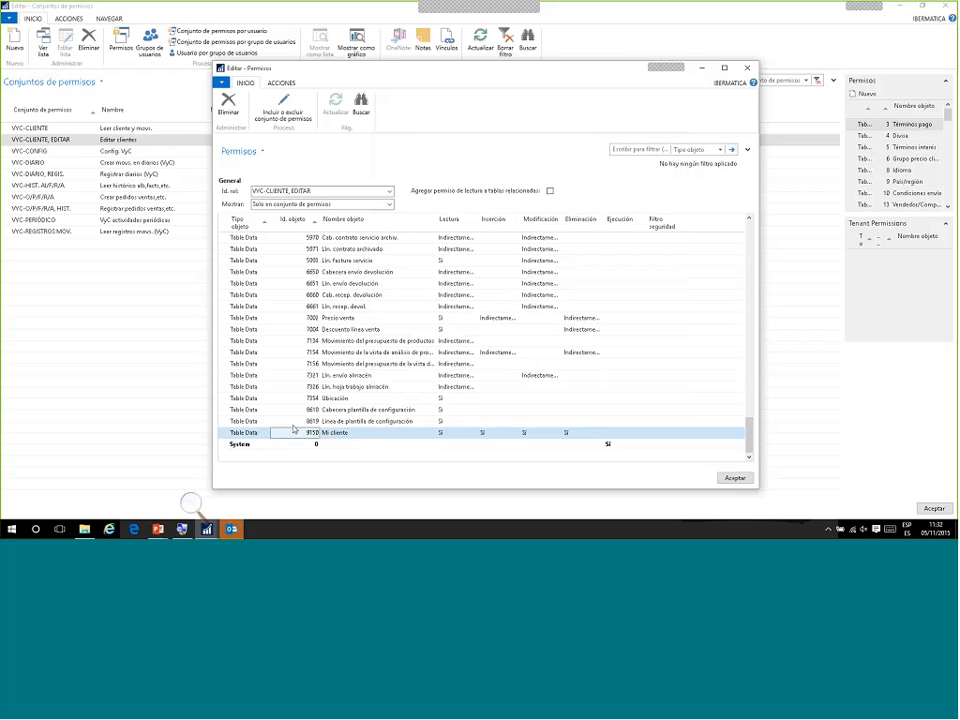
{"action": "left_click", "coordinate": [276, 446]}
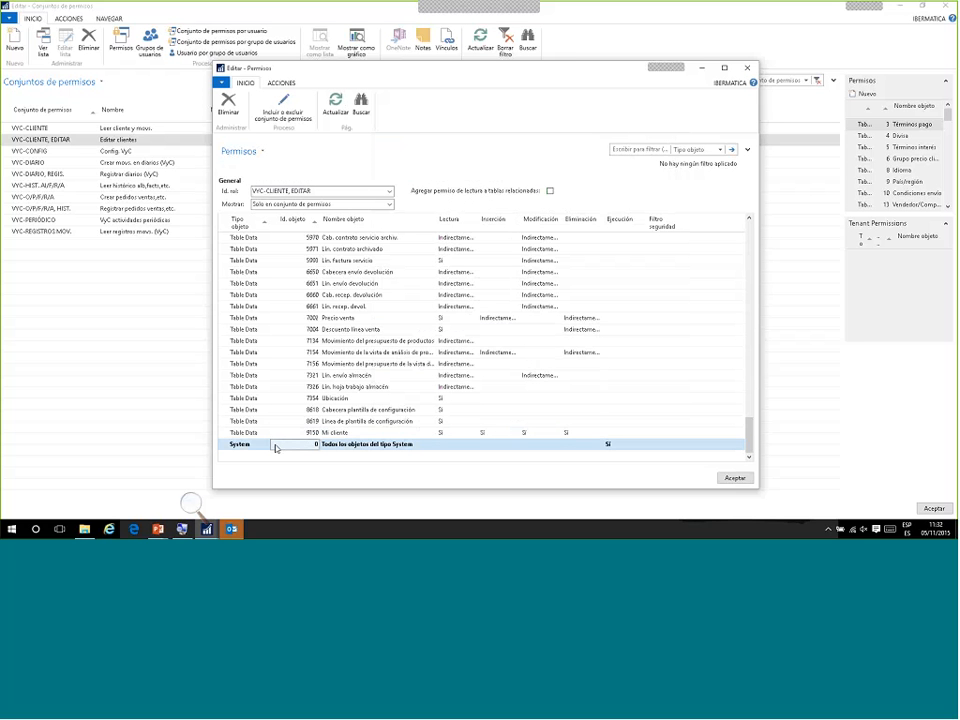
{"action": "left_click", "coordinate": [300, 434]}
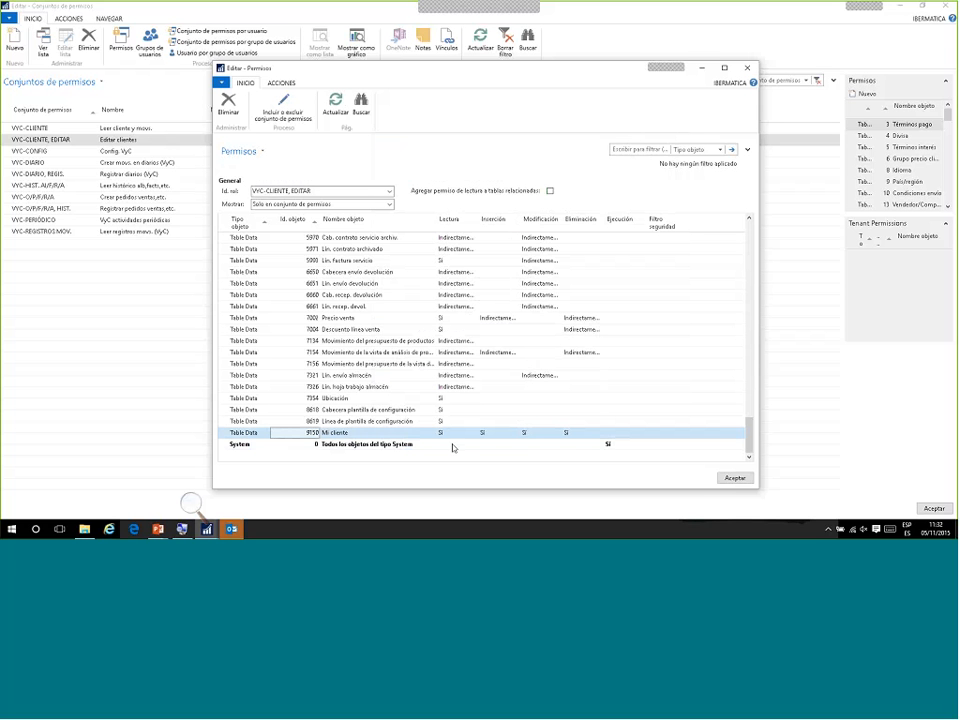
{"action": "left_click", "coordinate": [255, 445]}
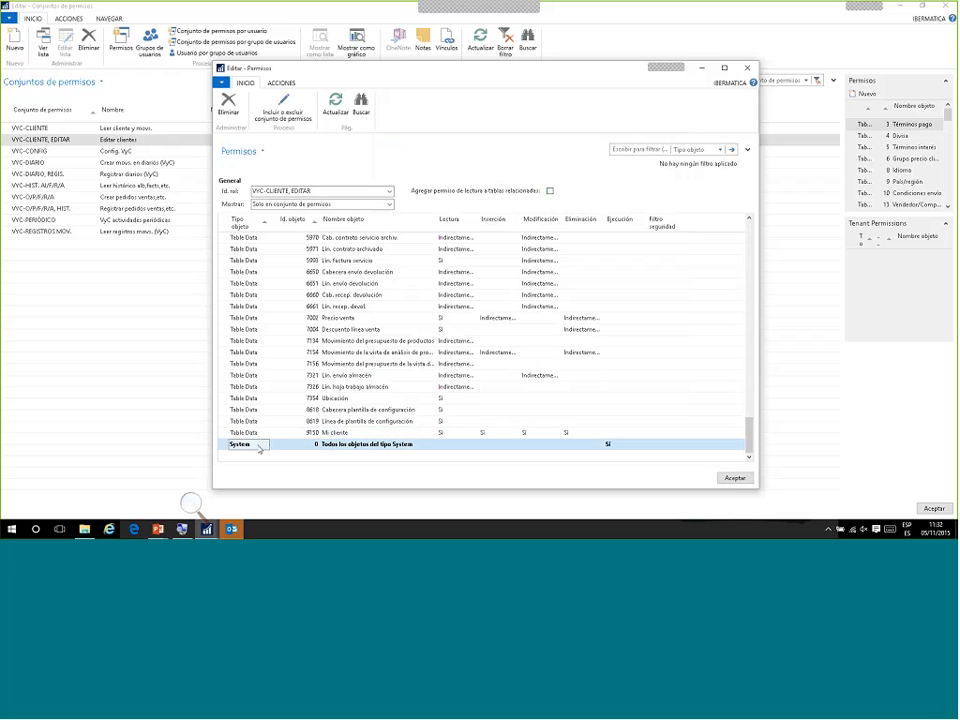
{"action": "left_click", "coordinate": [230, 106]}
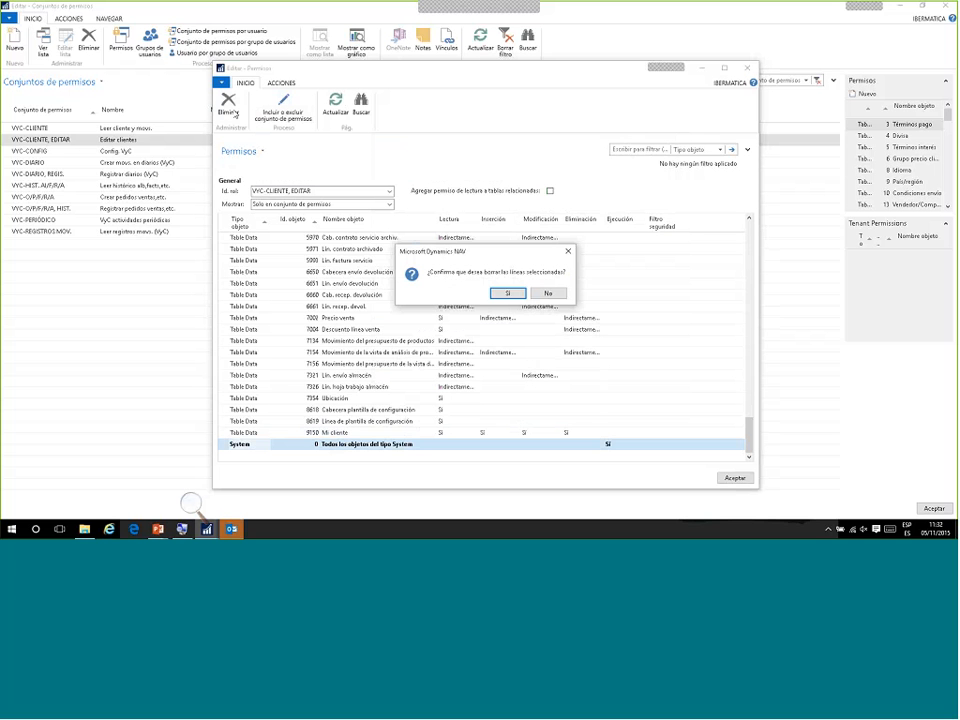
{"action": "left_click", "coordinate": [503, 293]}
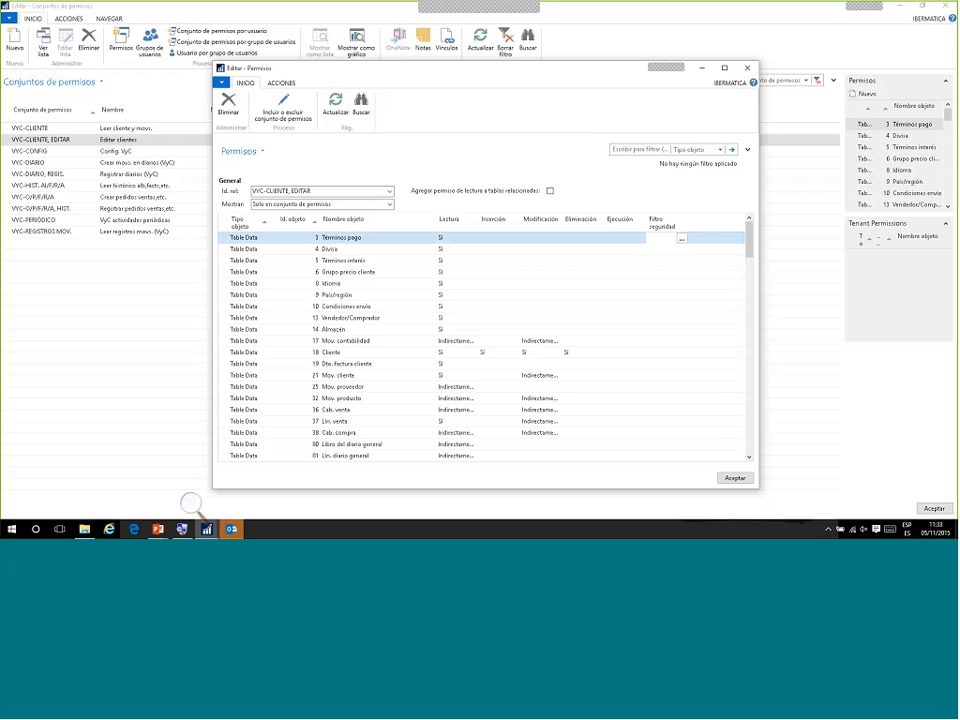
- Open the security filter of the Cliente table permission and choose Territory Code (field 15) as the field to filter
{"action": "left_click", "coordinate": [672, 352]}
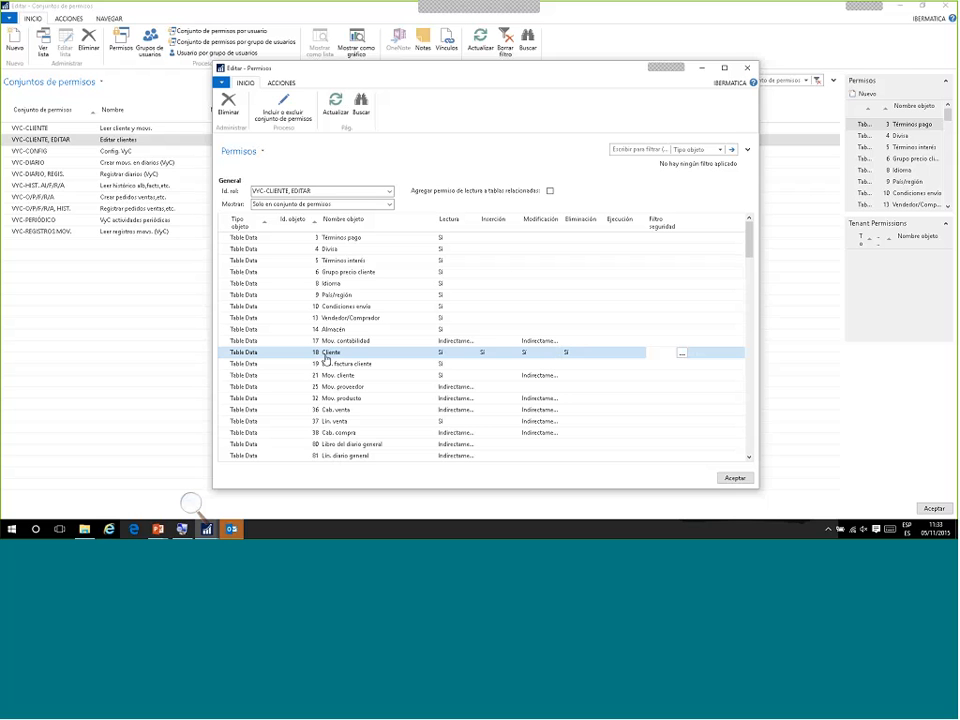
{"action": "left_click", "coordinate": [681, 353]}
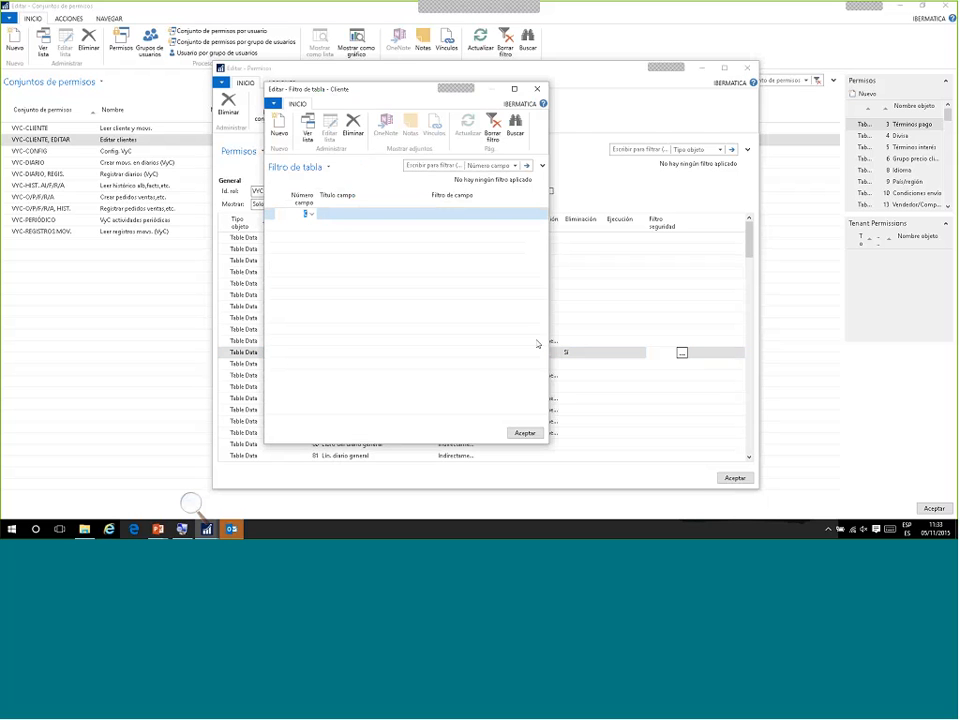
{"action": "left_click", "coordinate": [309, 214]}
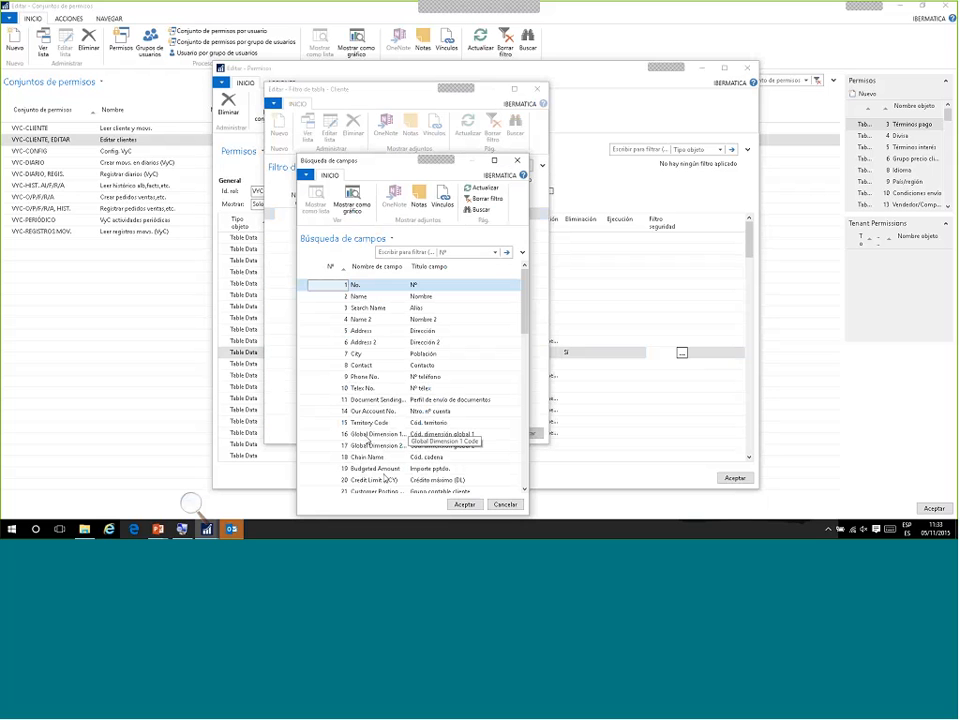
{"action": "scroll", "coordinate": [384, 479], "scroll_direction": "down", "scroll_amount": 1}
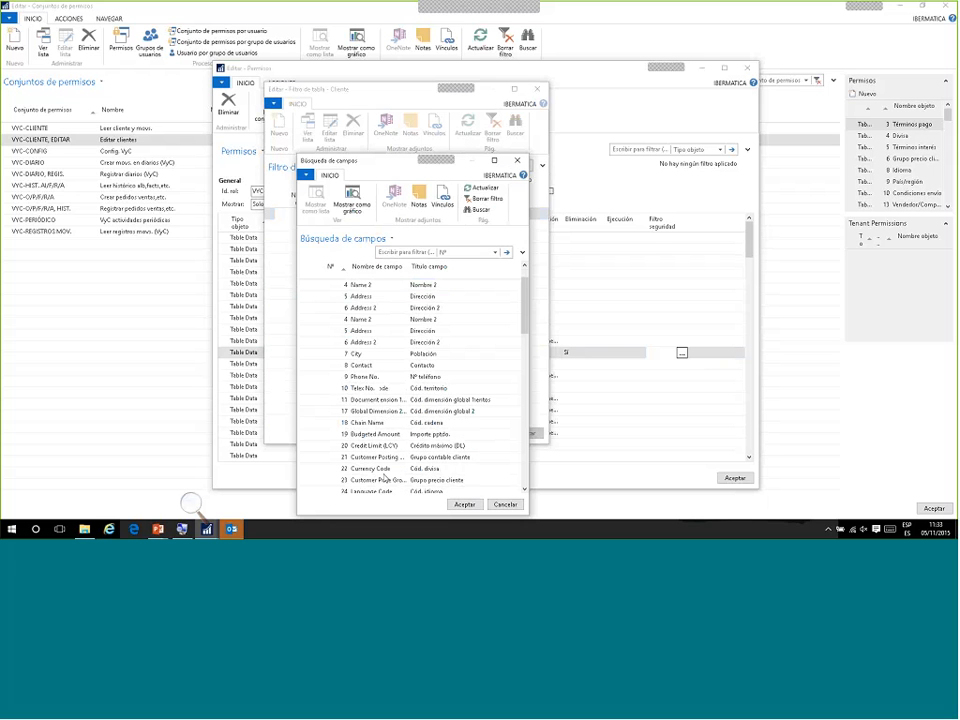
{"action": "scroll", "coordinate": [384, 479], "scroll_direction": "down", "scroll_amount": 3}
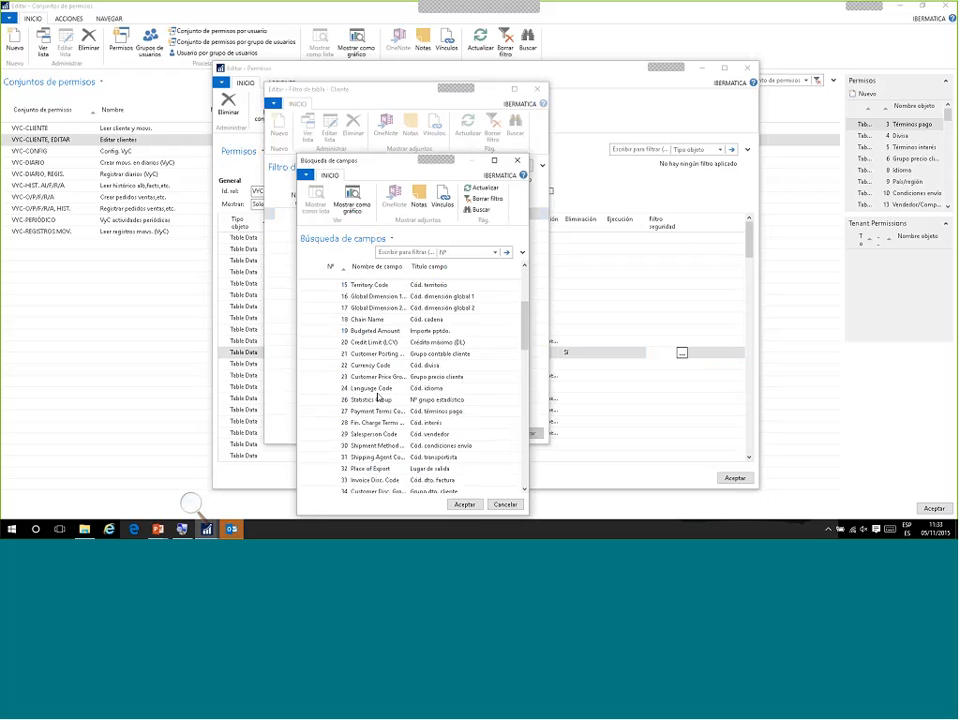
{"action": "scroll", "coordinate": [377, 397], "scroll_direction": "down", "scroll_amount": 1}
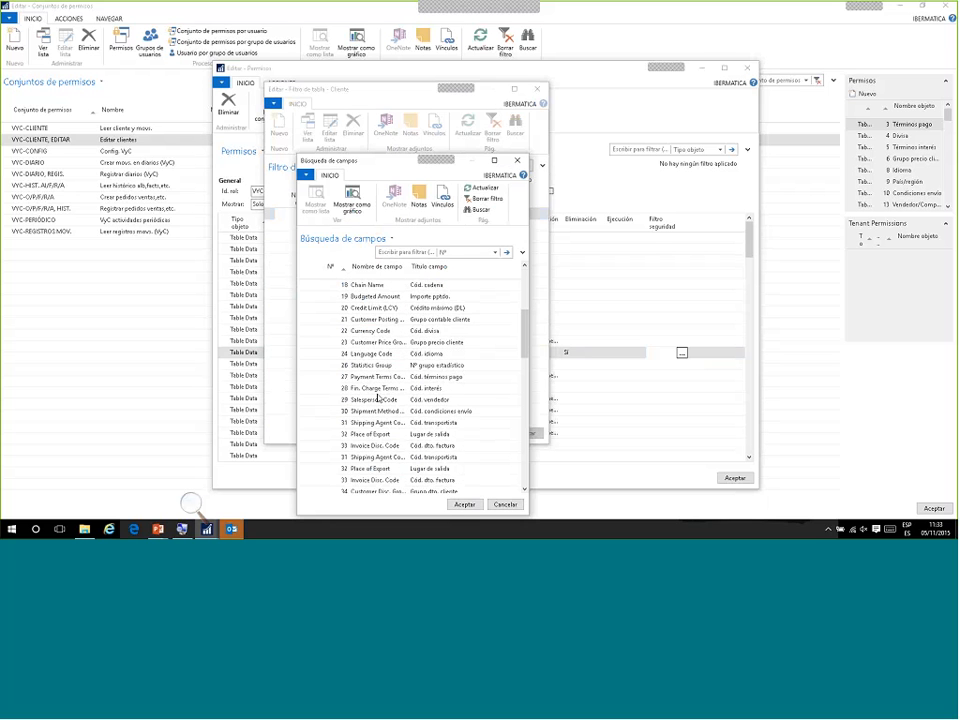
{"action": "scroll", "coordinate": [377, 397], "scroll_direction": "down", "scroll_amount": 3}
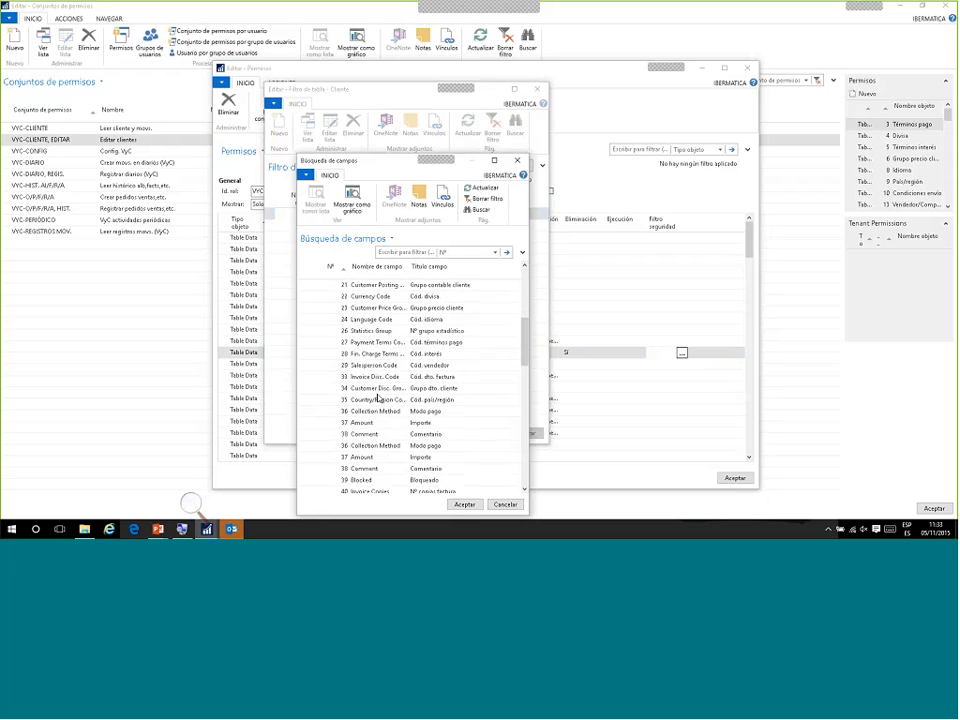
{"action": "scroll", "coordinate": [378, 399], "scroll_direction": "up", "scroll_amount": 7}
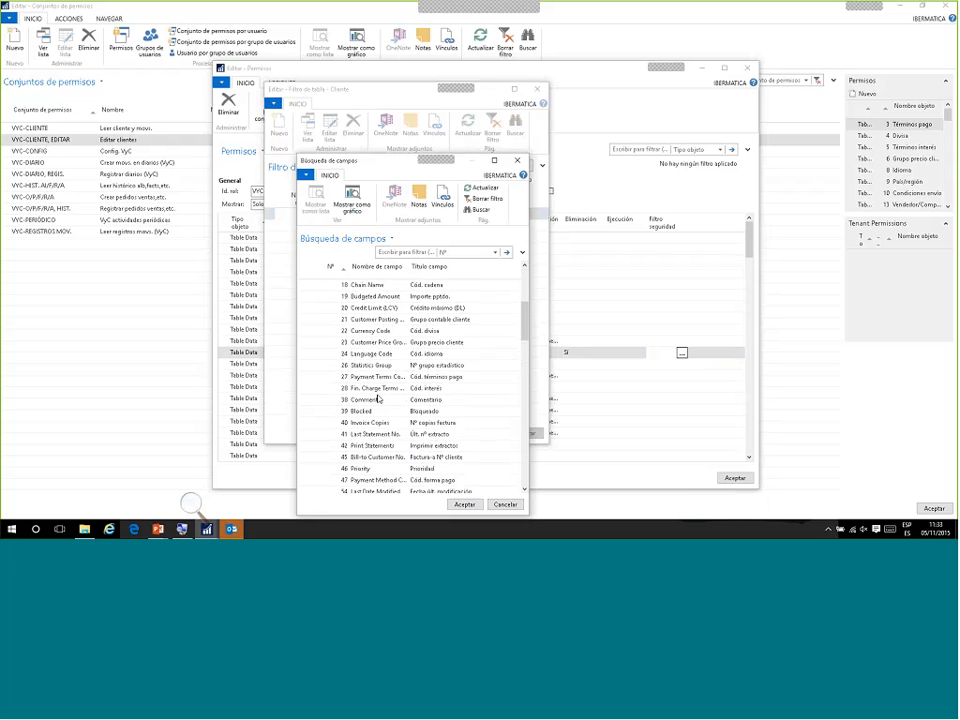
{"action": "scroll", "coordinate": [377, 399], "scroll_direction": "up", "scroll_amount": 2}
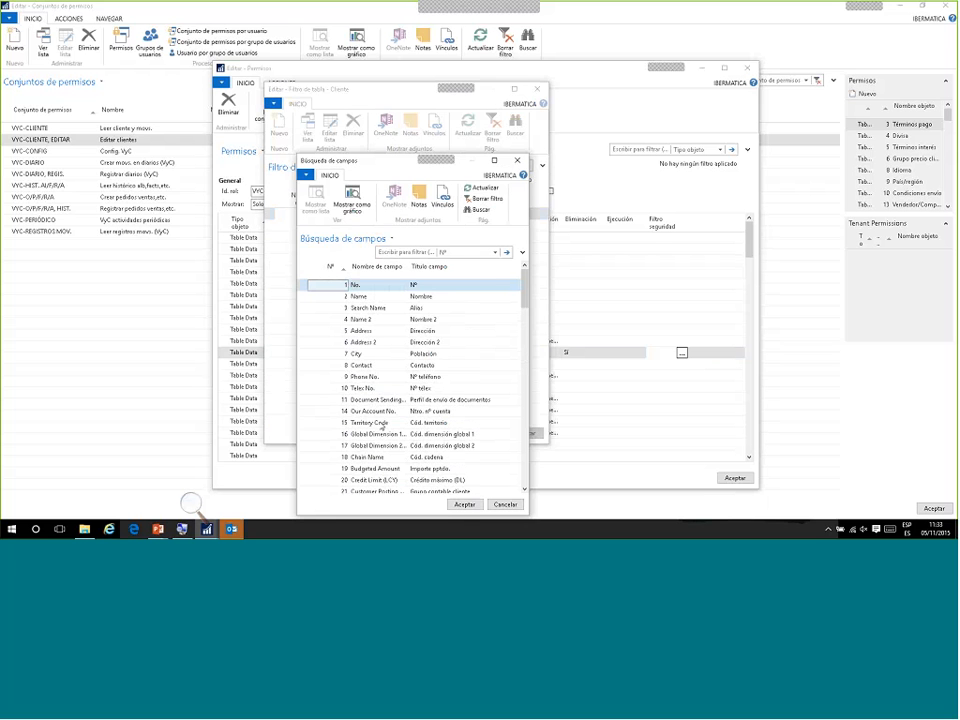
{"action": "left_click", "coordinate": [381, 424]}
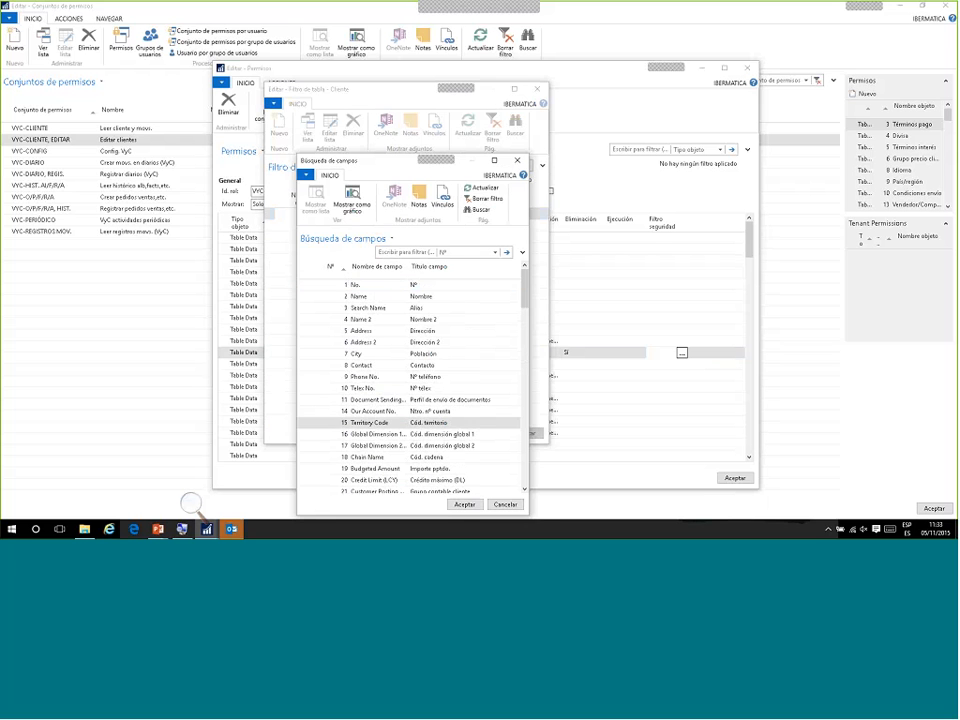
{"action": "left_click", "coordinate": [462, 505]}
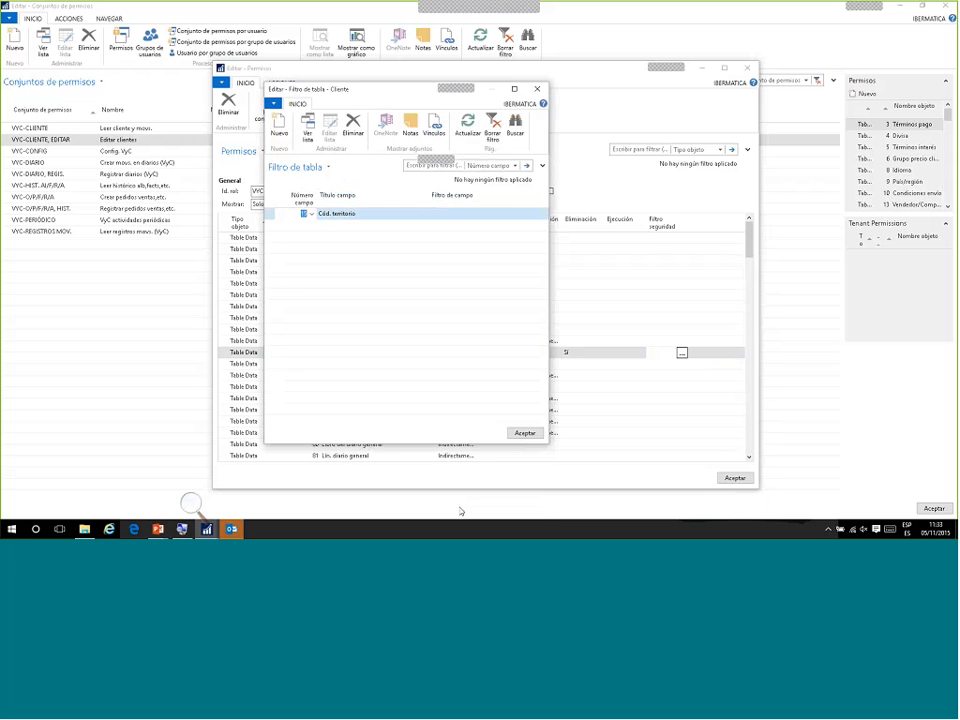
- Set the field filter for Cód. territorio to CEN in the Cliente table filter
{"action": "left_click", "coordinate": [432, 213]}
{"action": "type", "text": "CEN"}
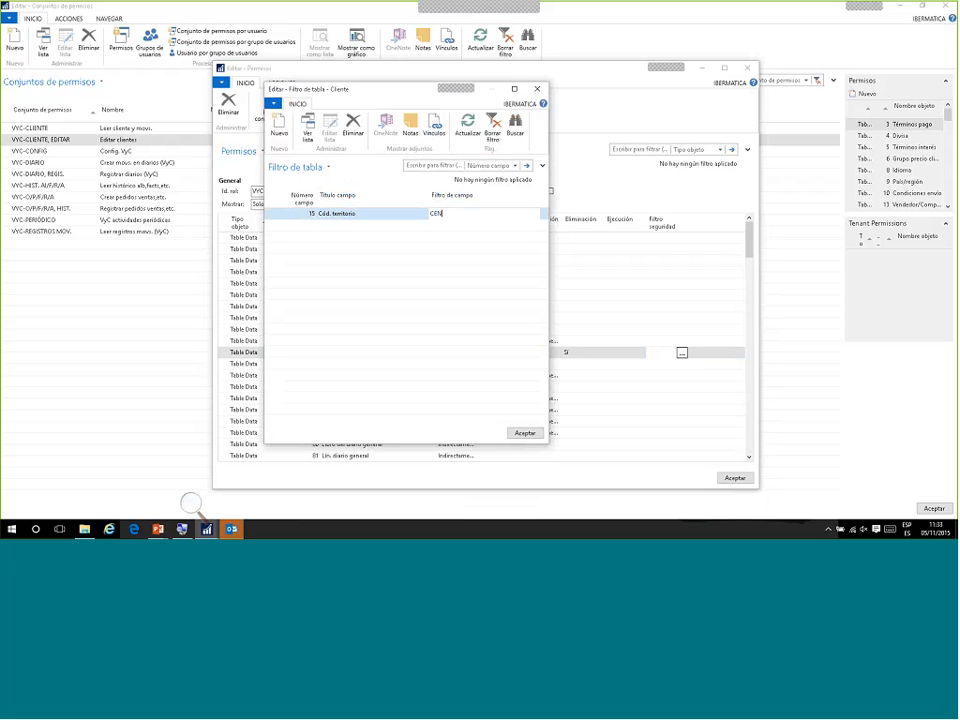
{"action": "left_click", "coordinate": [418, 223]}
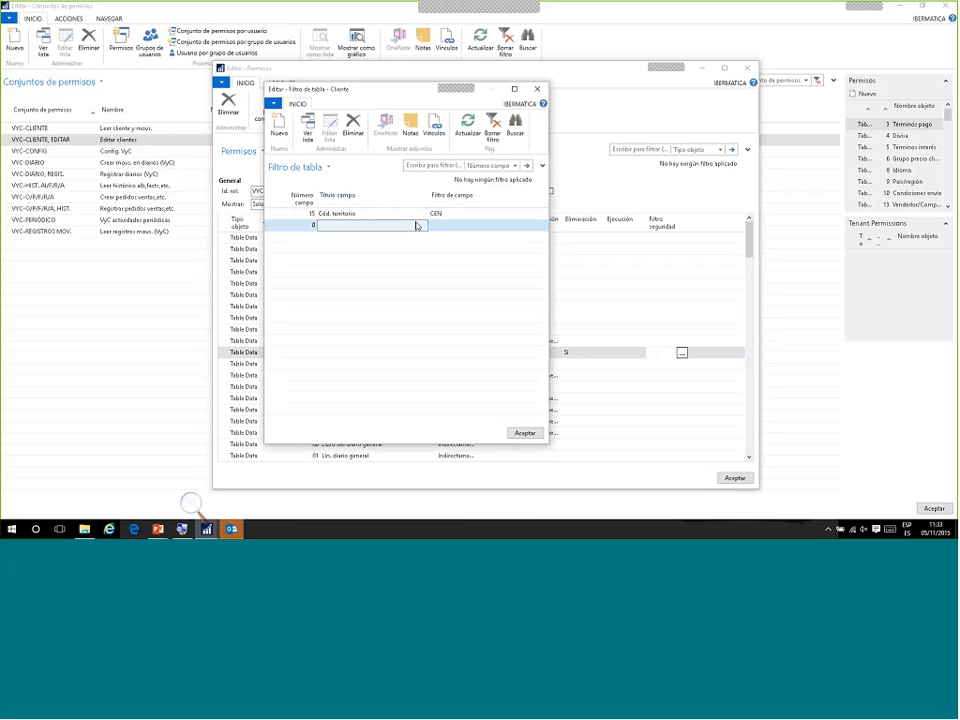
{"action": "left_click", "coordinate": [414, 214]}
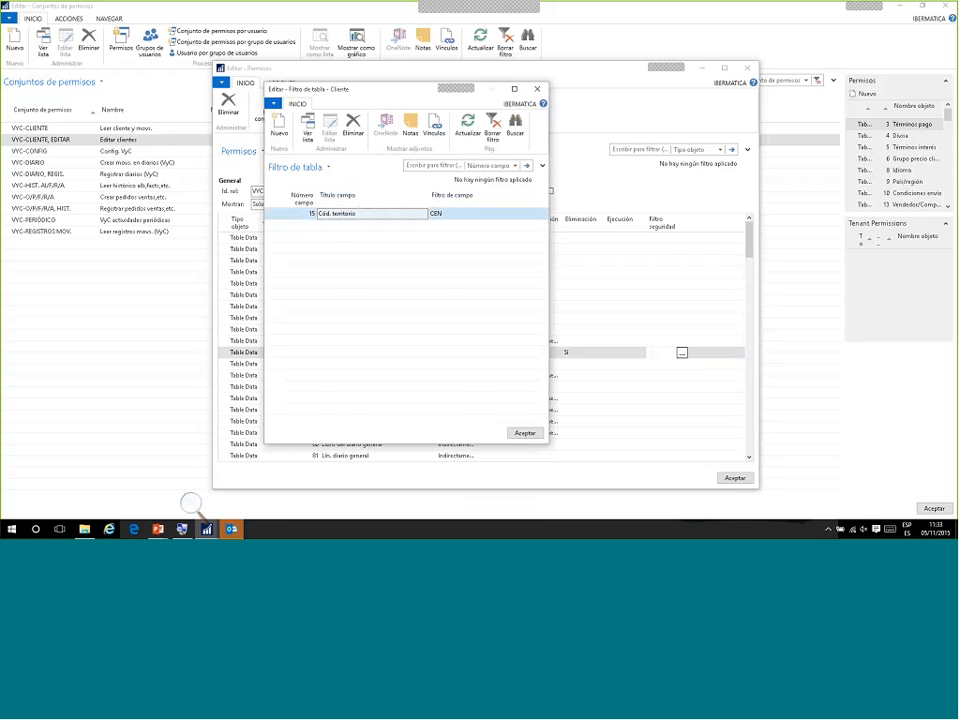
- Accept the Cliente table filter, review it in the security filter field and clear it from the Cliente permission
{"action": "left_click", "coordinate": [524, 432]}
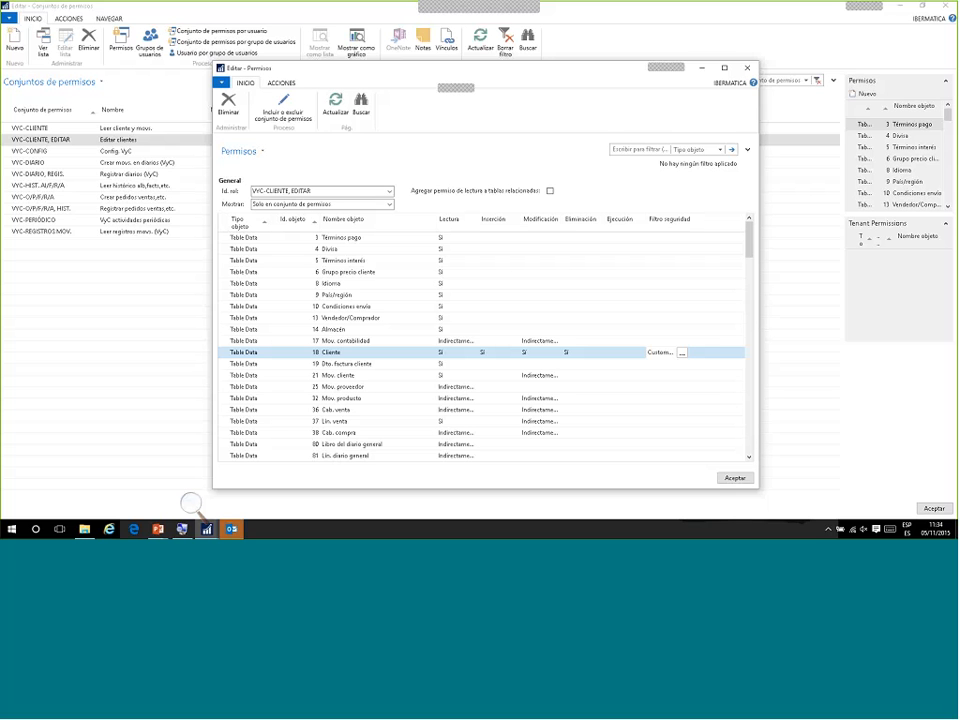
{"action": "left_click", "coordinate": [676, 352]}
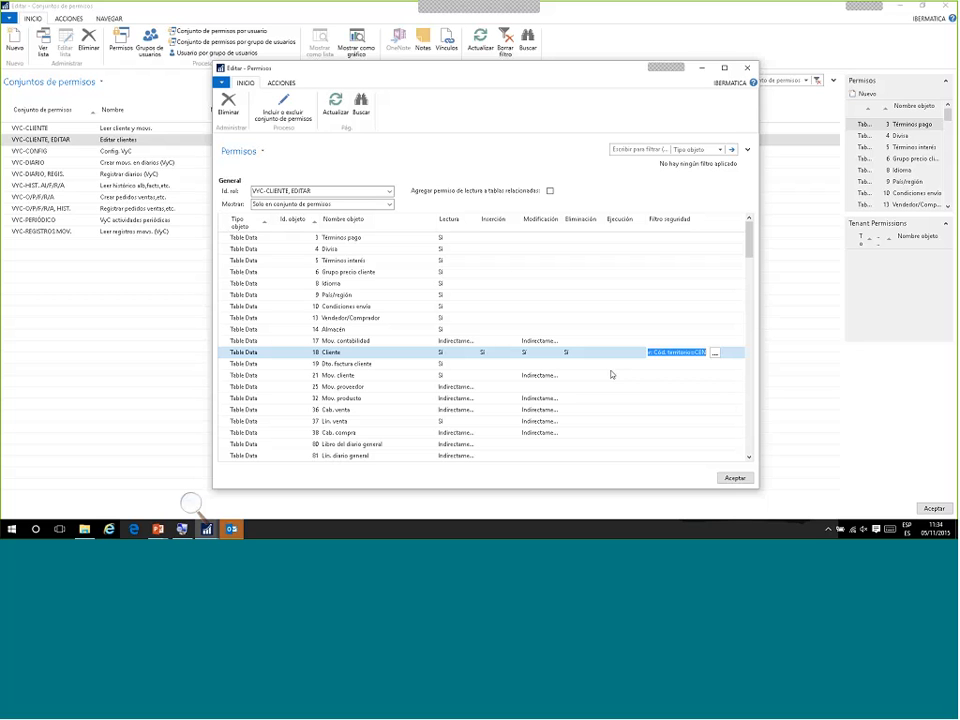
{"action": "left_click", "coordinate": [707, 351]}
{"action": "left_click", "coordinate": [603, 354]}
{"action": "key", "text": "Escape"}
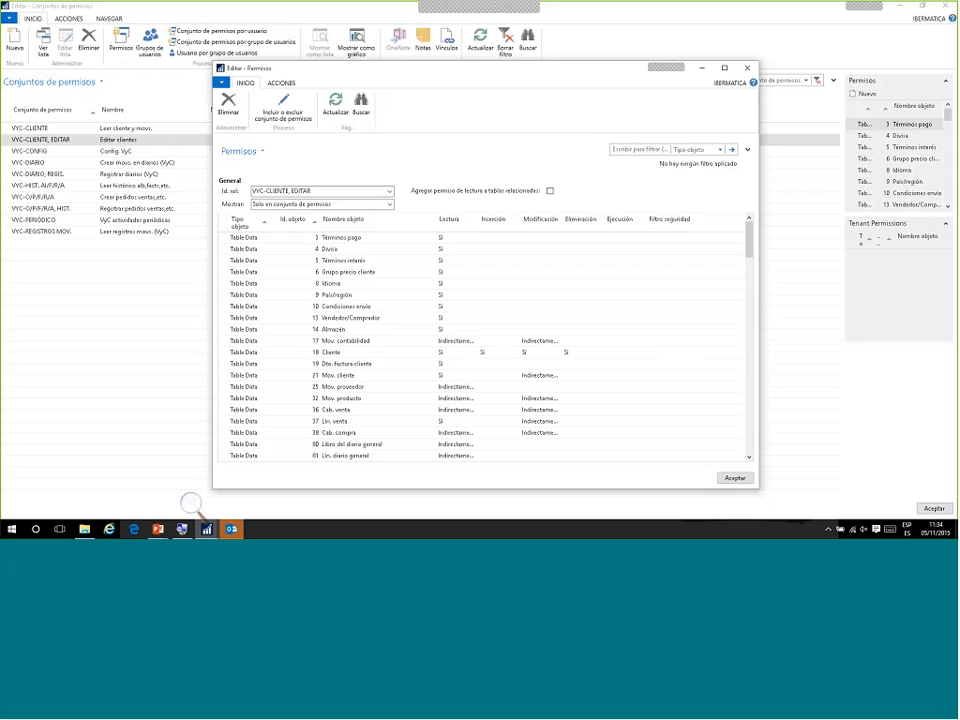
{"action": "left_click", "coordinate": [677, 283]}
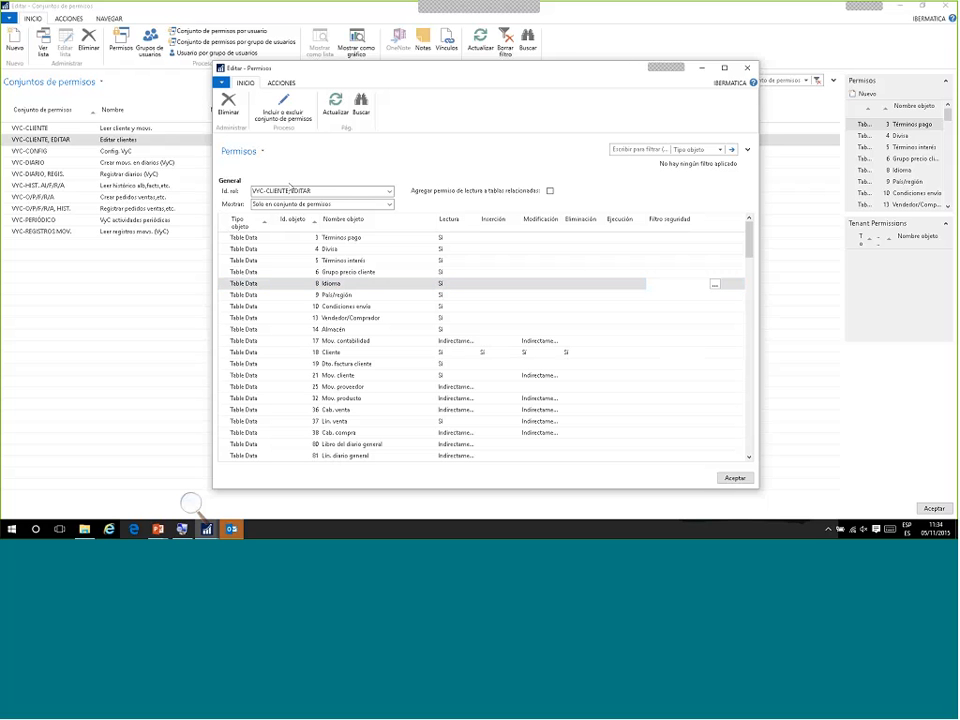
- Examine the read permission of Mov. contabilidad and the insert permission of Vendedor/Comprador in VYC-CLIENTE, EDITAR, and close the permissions
{"action": "left_click", "coordinate": [317, 192]}
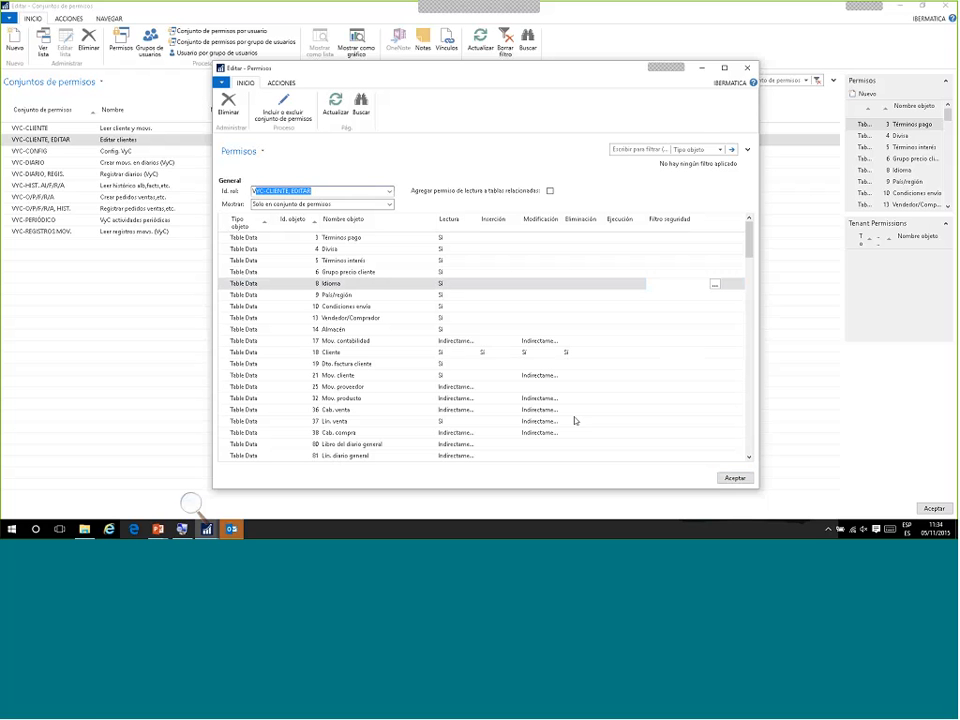
{"action": "left_click", "coordinate": [457, 341]}
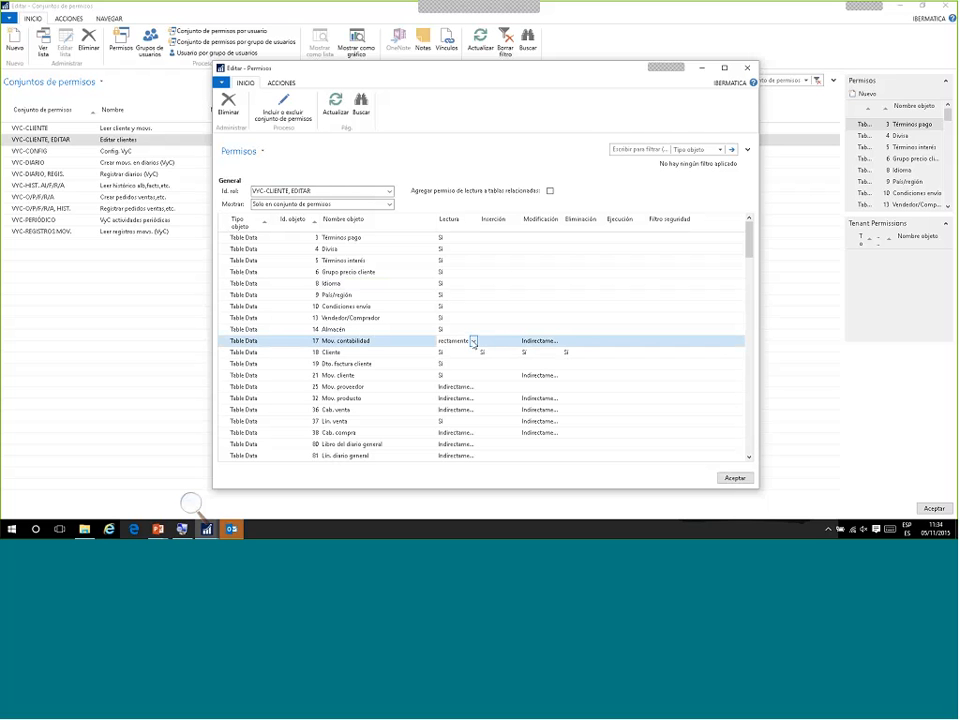
{"action": "left_click", "coordinate": [492, 319]}
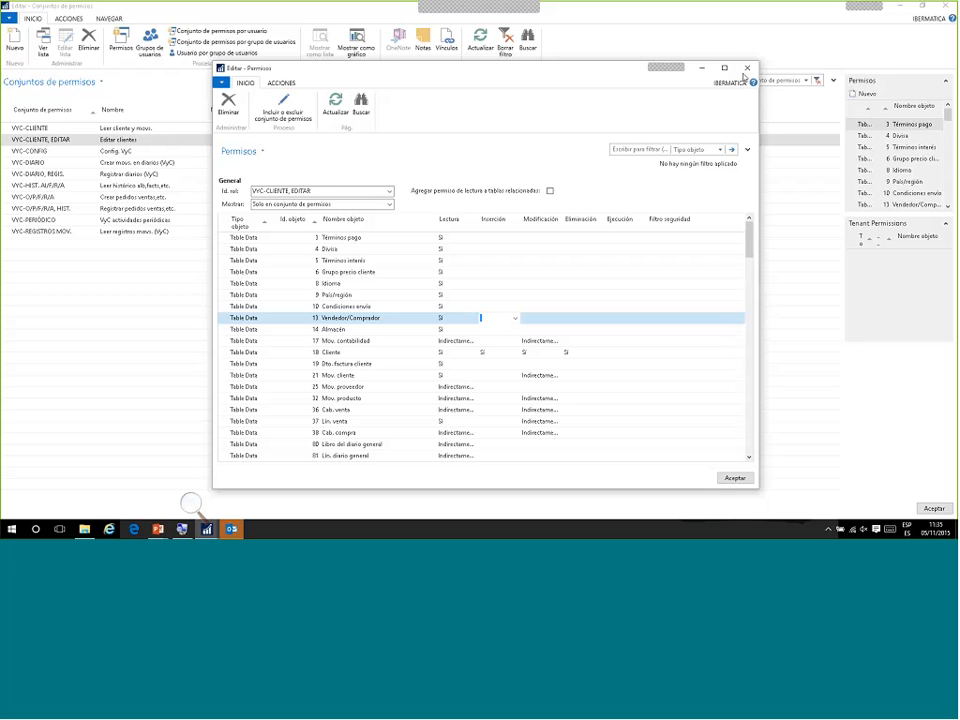
{"action": "double_click", "coordinate": [293, 190]}
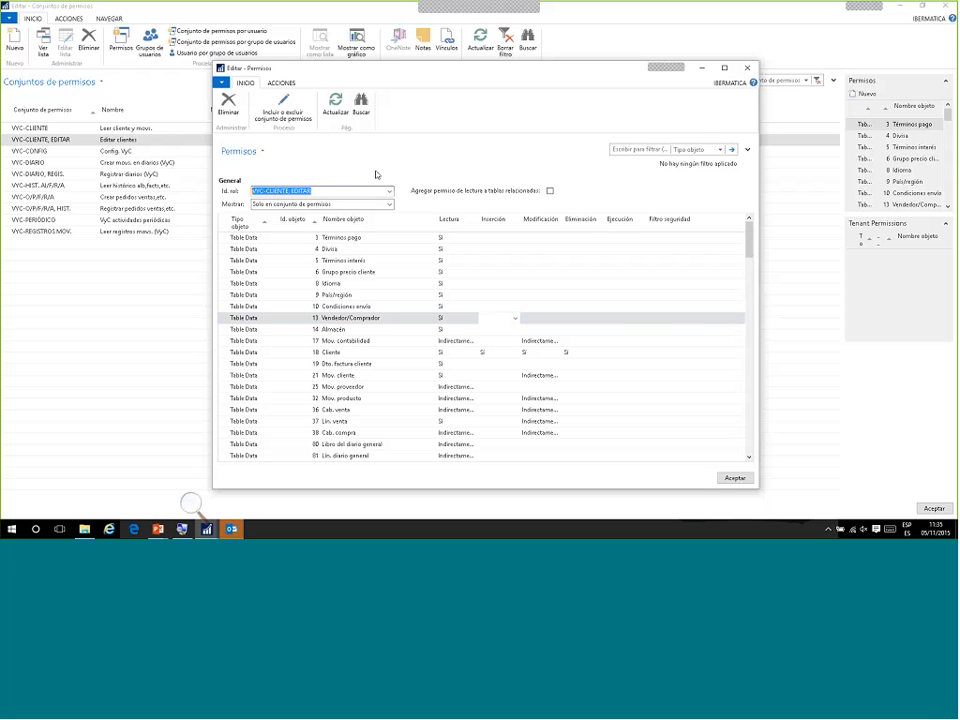
{"action": "key", "text": "Escape"}
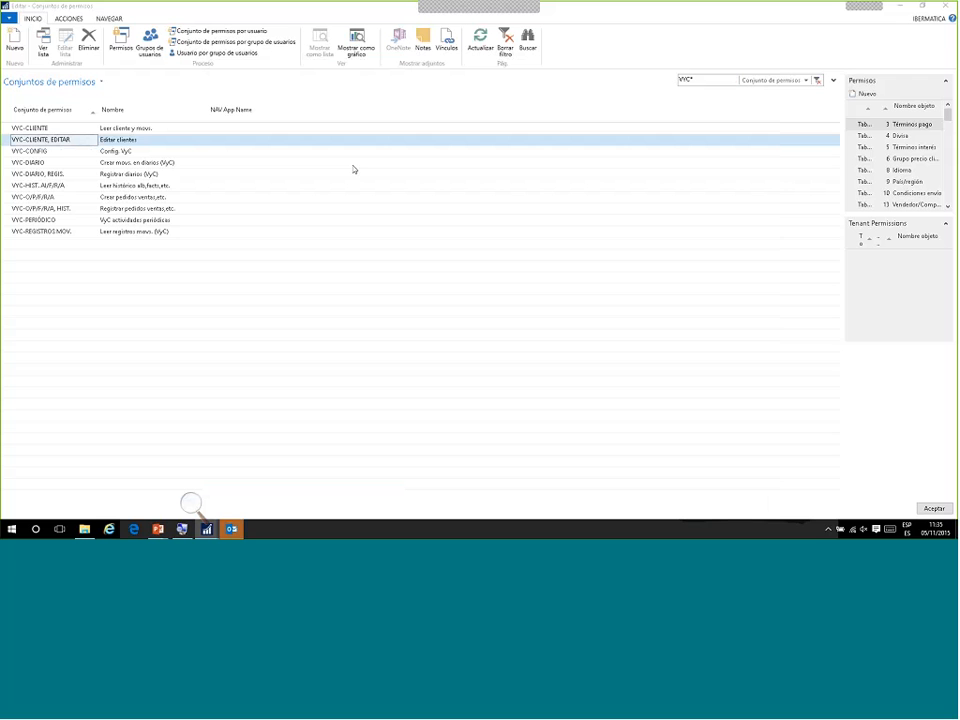
- Review the object permissions of the VYC-CLIENTE set, and close them along with the permission sets list
{"action": "left_click", "coordinate": [55, 129]}
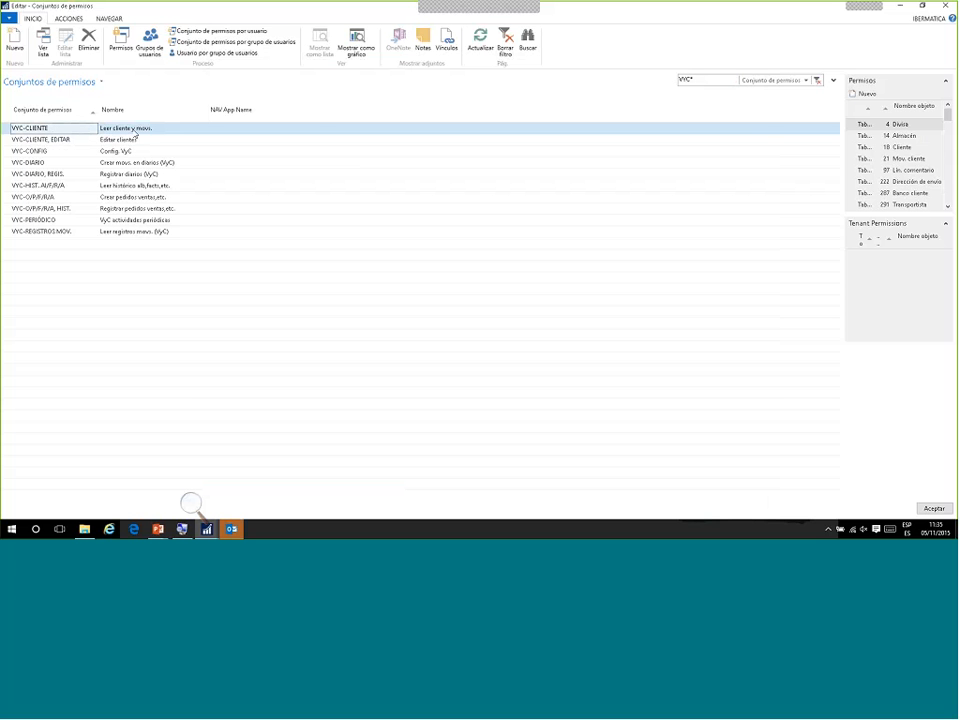
{"action": "left_click", "coordinate": [121, 42]}
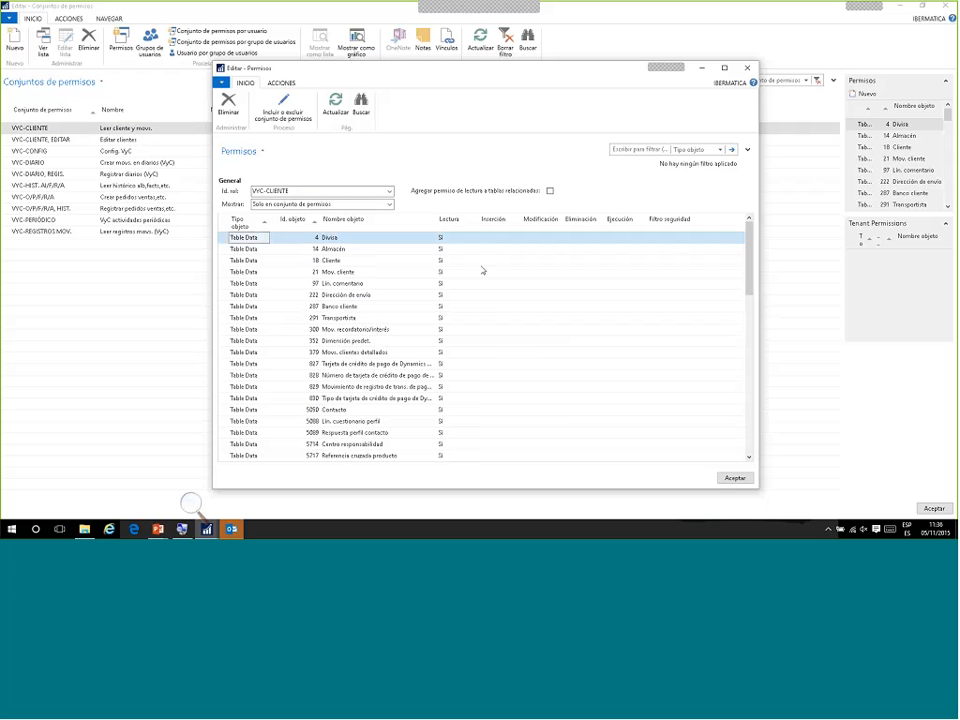
{"action": "scroll", "coordinate": [483, 271], "scroll_direction": "down", "scroll_amount": 2}
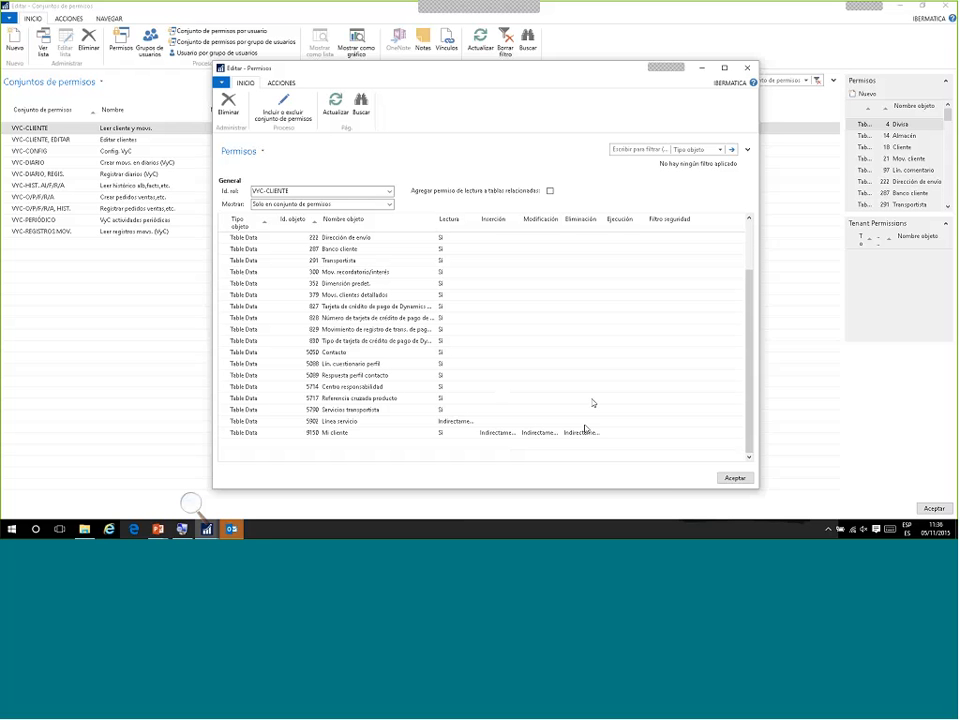
{"action": "scroll", "coordinate": [455, 381], "scroll_direction": "up", "scroll_amount": 2}
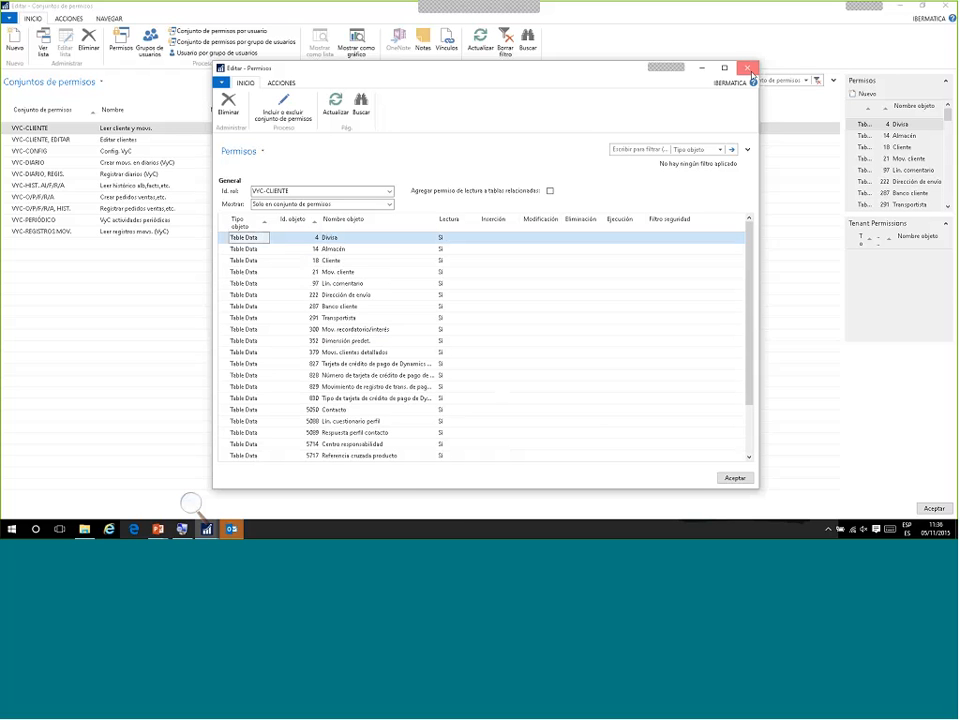
{"action": "key", "text": "Escape"}
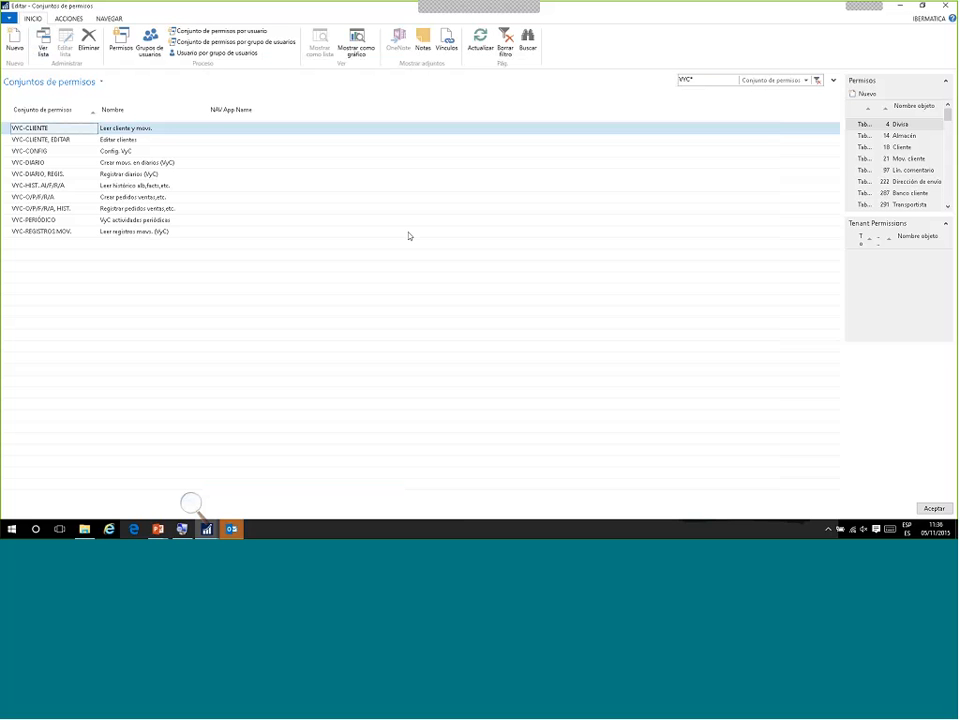
{"action": "left_click", "coordinate": [922, 6]}
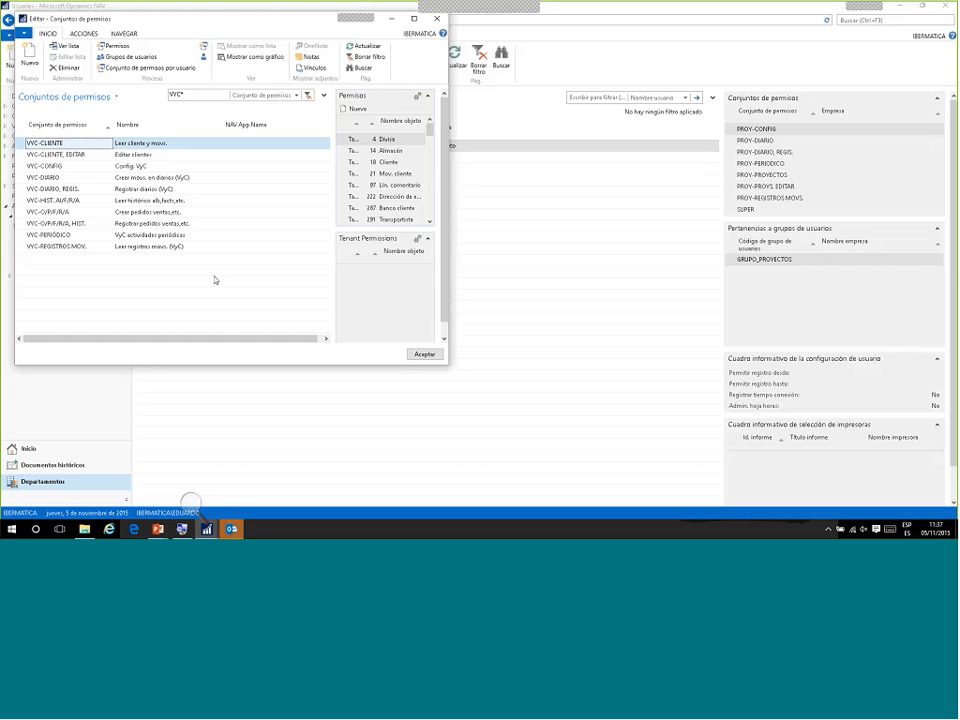
{"action": "left_click", "coordinate": [437, 18]}
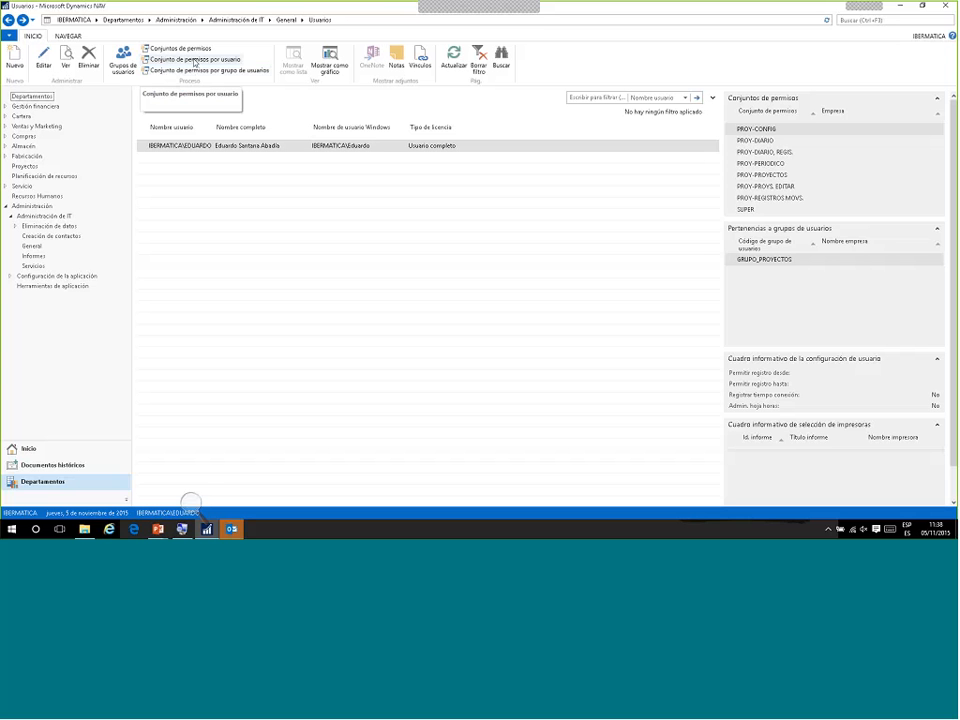
- Open the permission sets by user, widen the Role ID column, review the assignment matrix and close it
{"action": "left_click", "coordinate": [194, 60]}
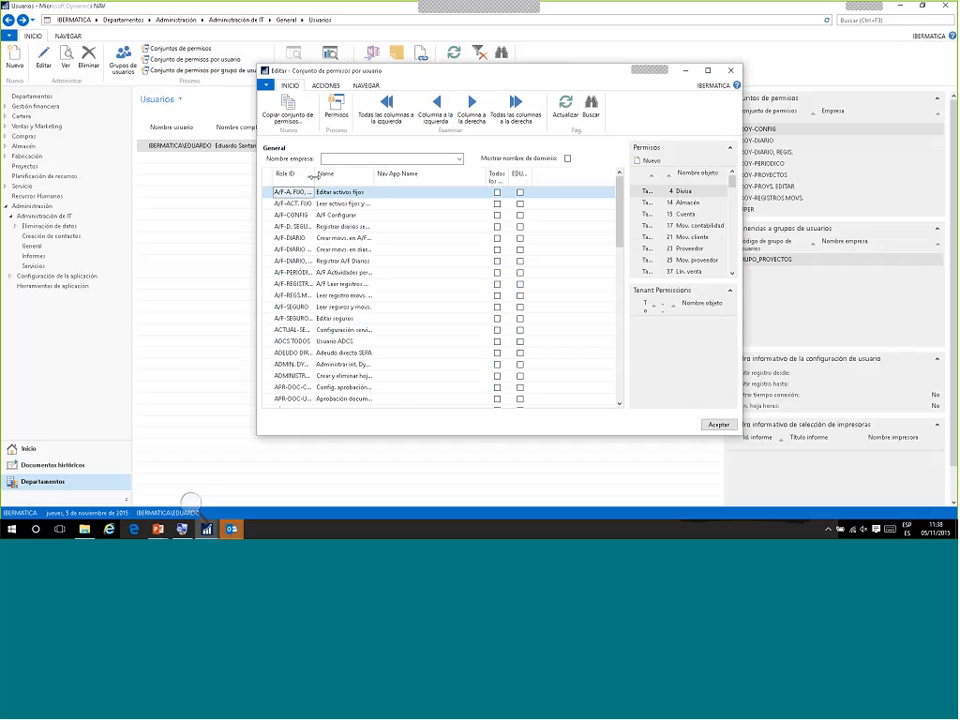
{"action": "left_click_drag", "start_coordinate": [312, 176], "coordinate": [408, 177]}
{"action": "scroll", "coordinate": [381, 310], "scroll_direction": "down", "scroll_amount": 10}
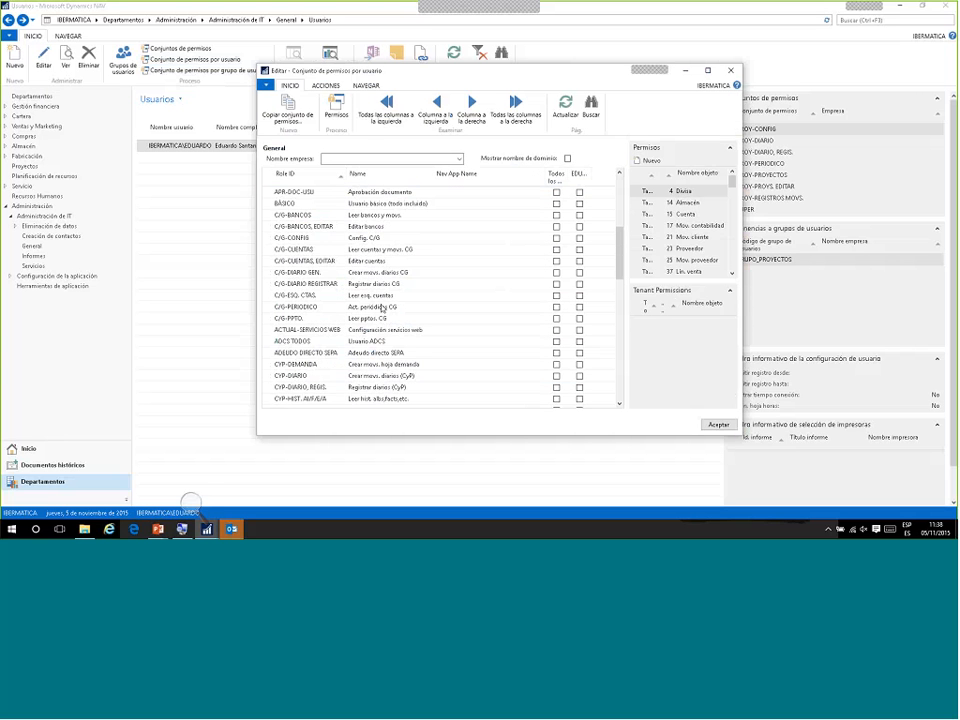
{"action": "scroll", "coordinate": [381, 310], "scroll_direction": "down", "scroll_amount": 15}
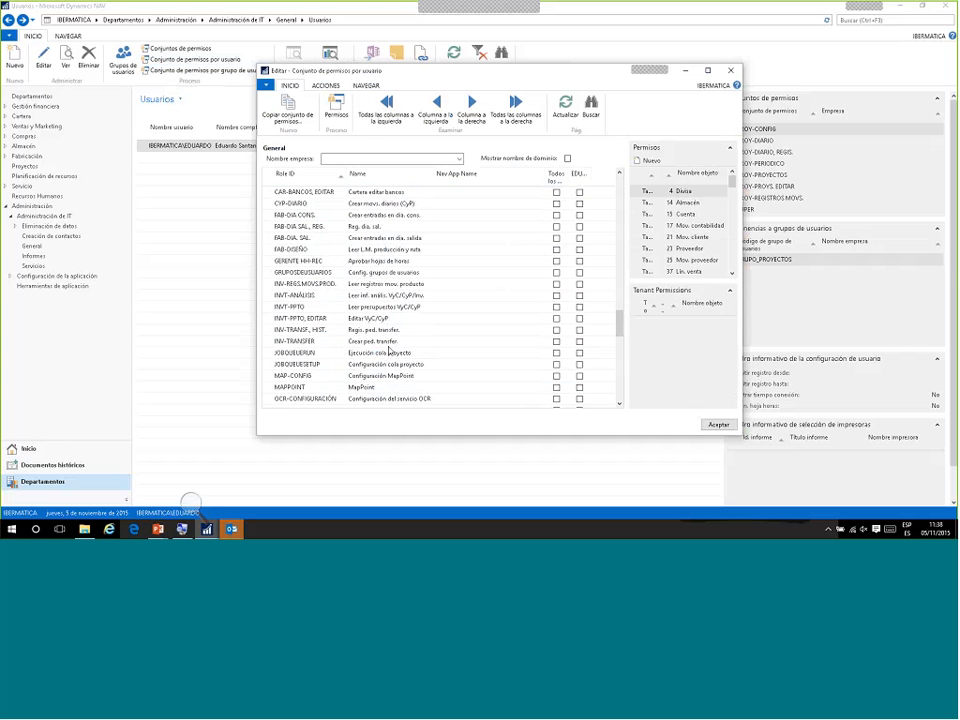
{"action": "scroll", "coordinate": [389, 350], "scroll_direction": "up", "scroll_amount": 10}
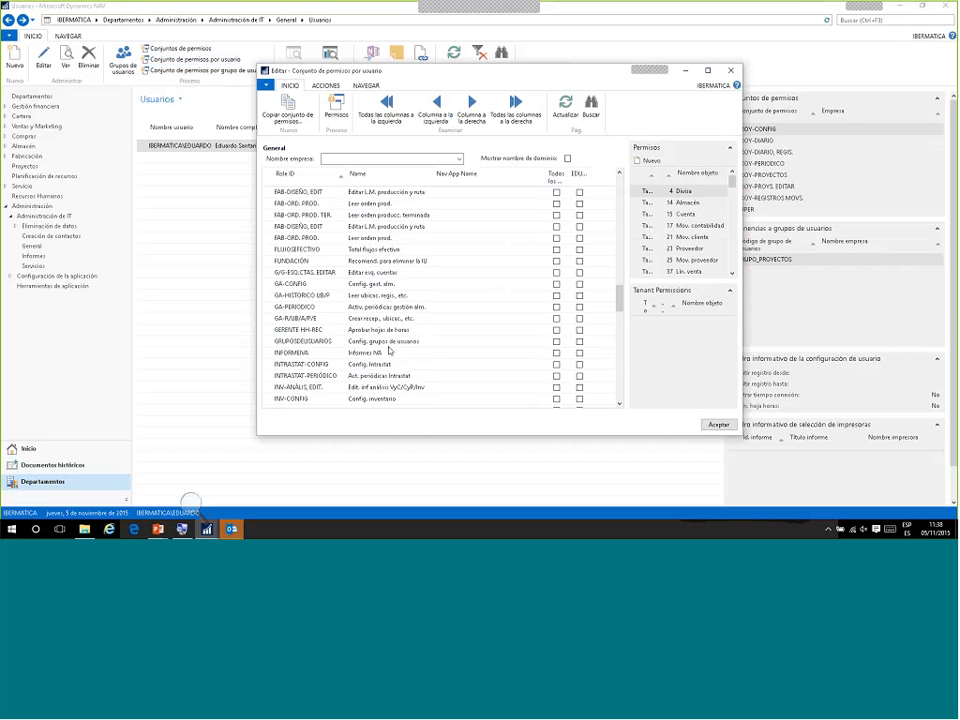
{"action": "scroll", "coordinate": [389, 350], "scroll_direction": "up", "scroll_amount": 10}
{"action": "scroll", "coordinate": [389, 350], "scroll_direction": "up", "scroll_amount": 10}
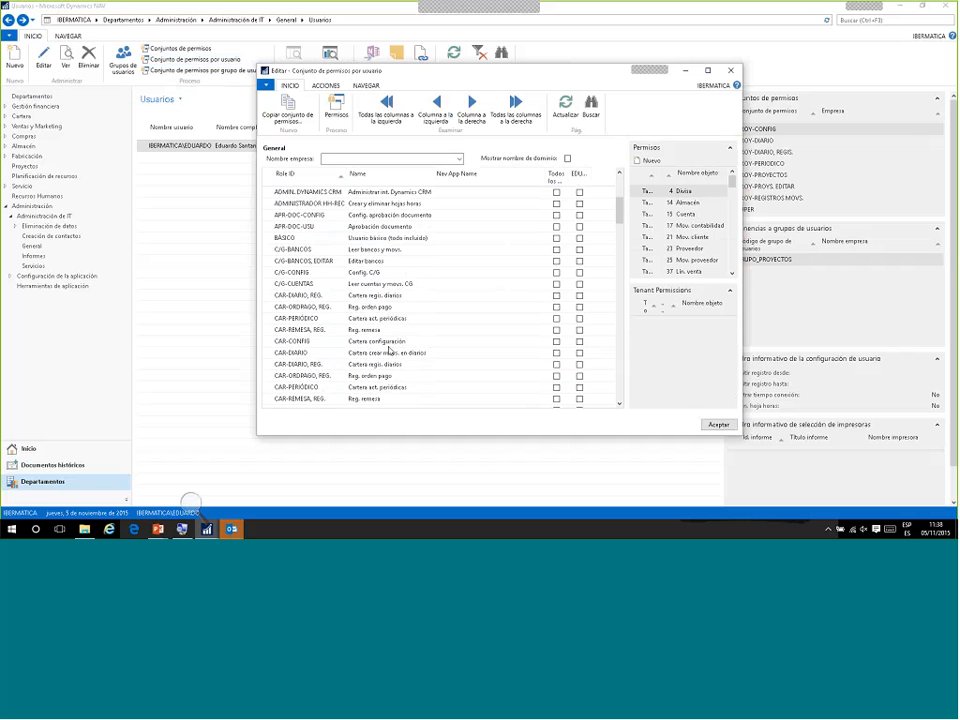
{"action": "scroll", "coordinate": [389, 352], "scroll_direction": "up", "scroll_amount": 3}
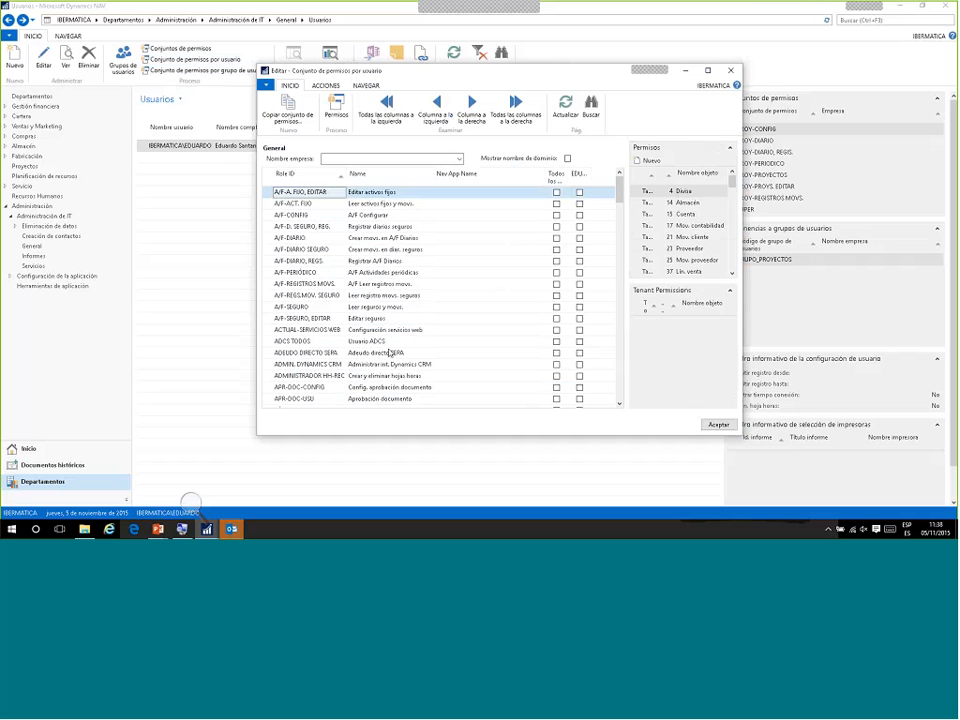
{"action": "key", "text": "Escape"}
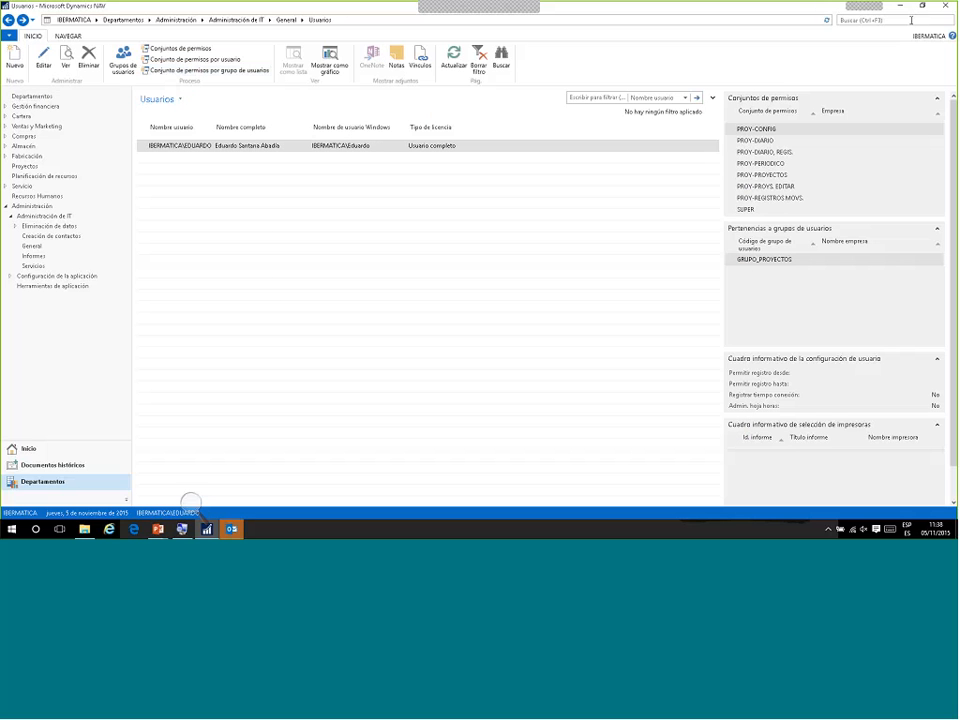
- Search for "permis" and open the Conjuntos de permisos page
{"action": "left_click", "coordinate": [911, 20]}
{"action": "type", "text": "per"}
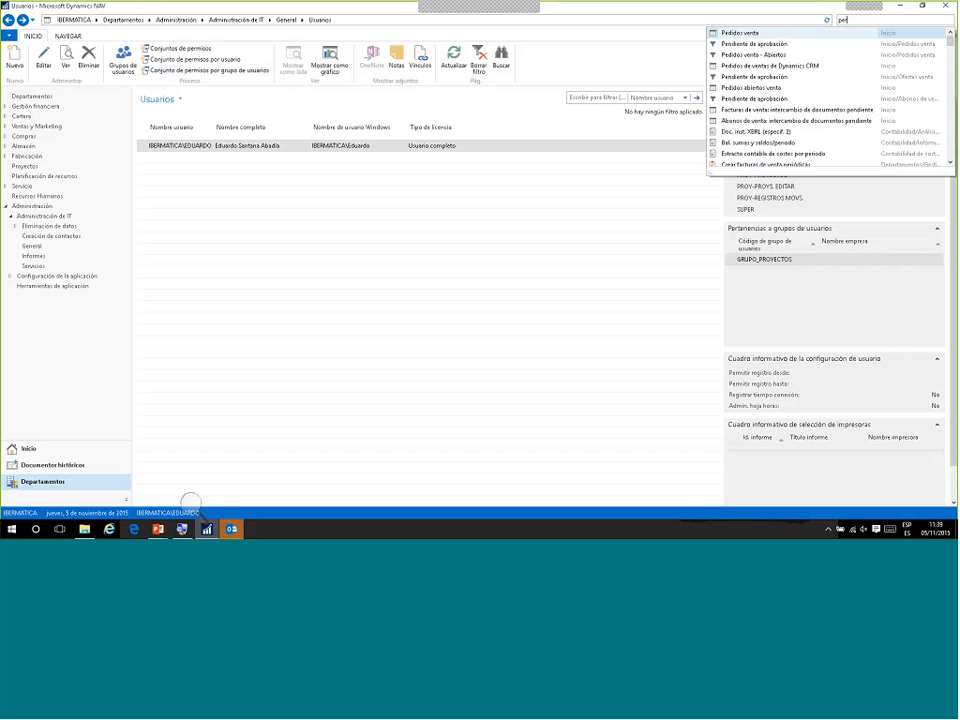
{"action": "type", "text": "mis"}
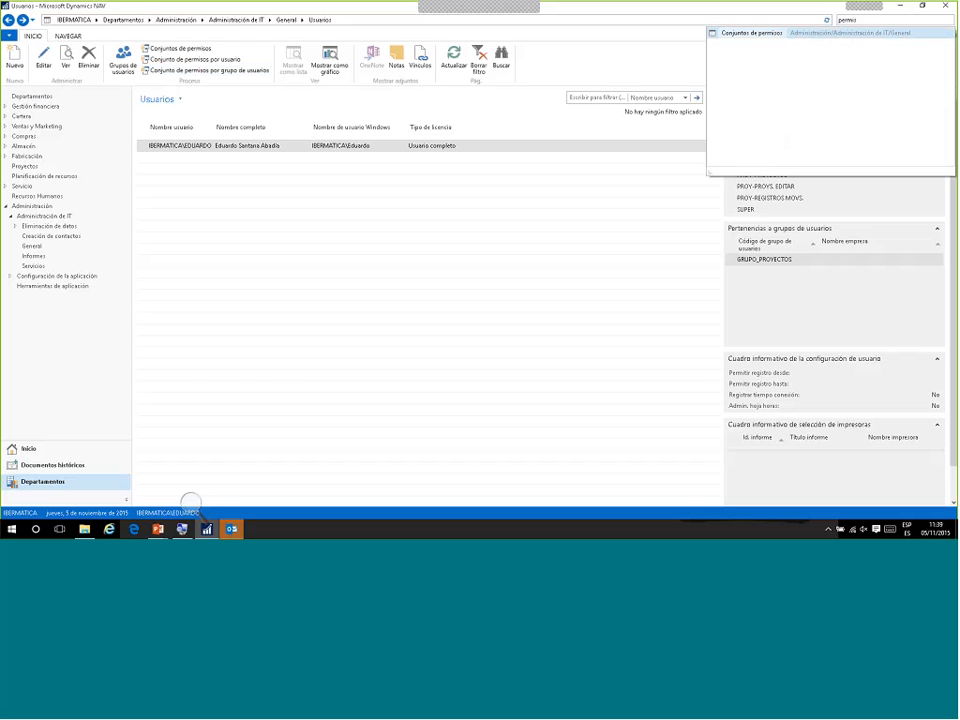
{"action": "left_click", "coordinate": [760, 35]}
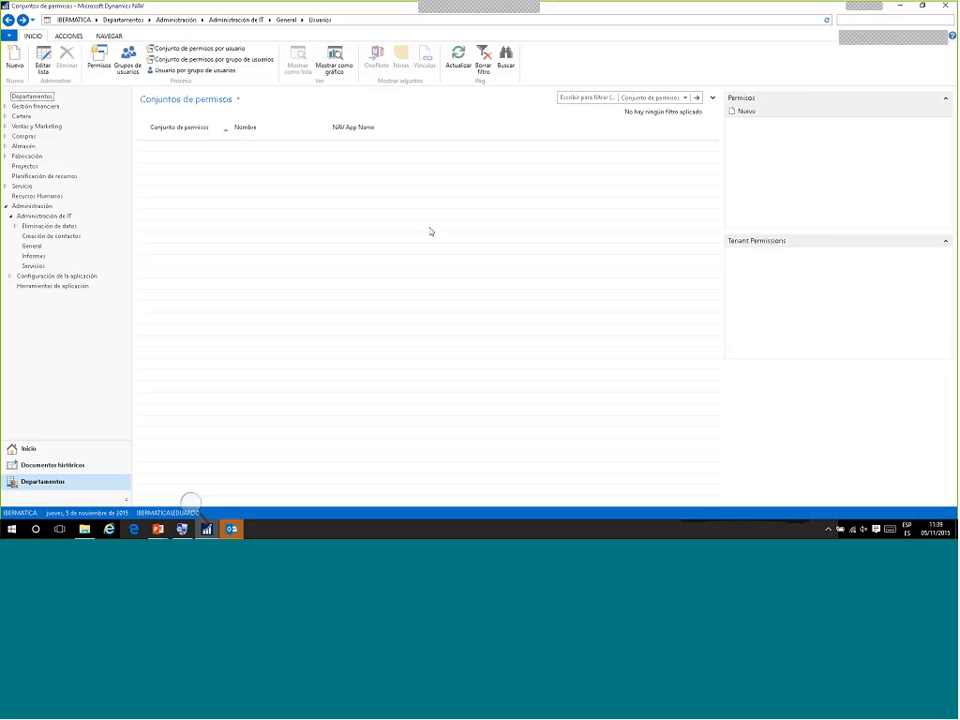
- Create a permission set AA_PRUEBA with the name "Conjunto de permisos de prueba"
{"action": "left_click", "coordinate": [14, 58]}
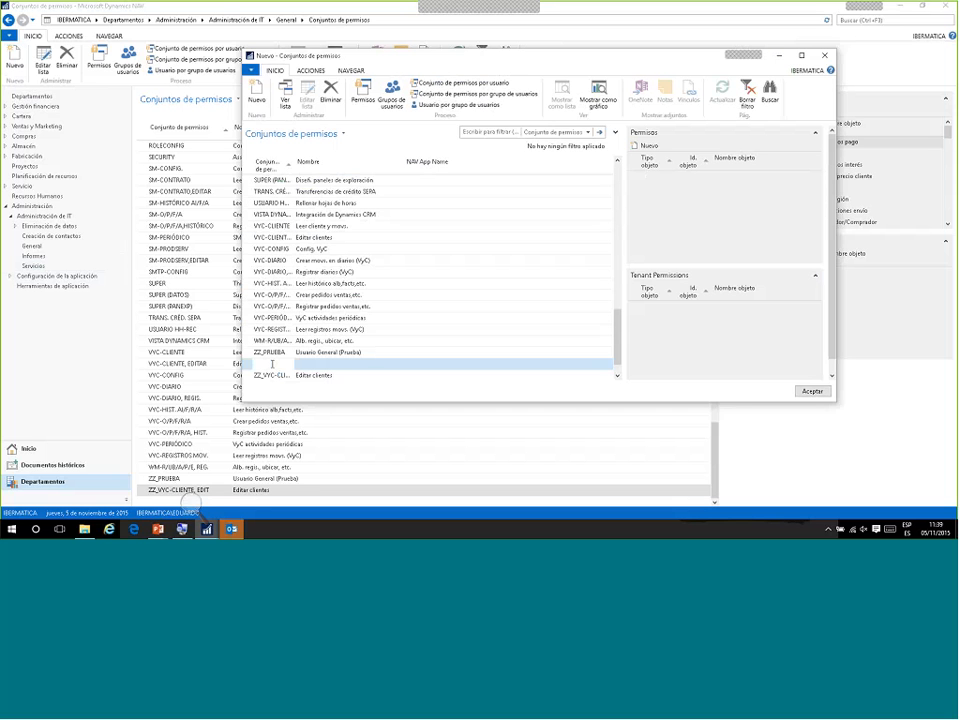
{"action": "type", "text": "AA_"}
{"action": "type", "text": "PRUEBA"}
{"action": "left_click", "coordinate": [339, 365]}
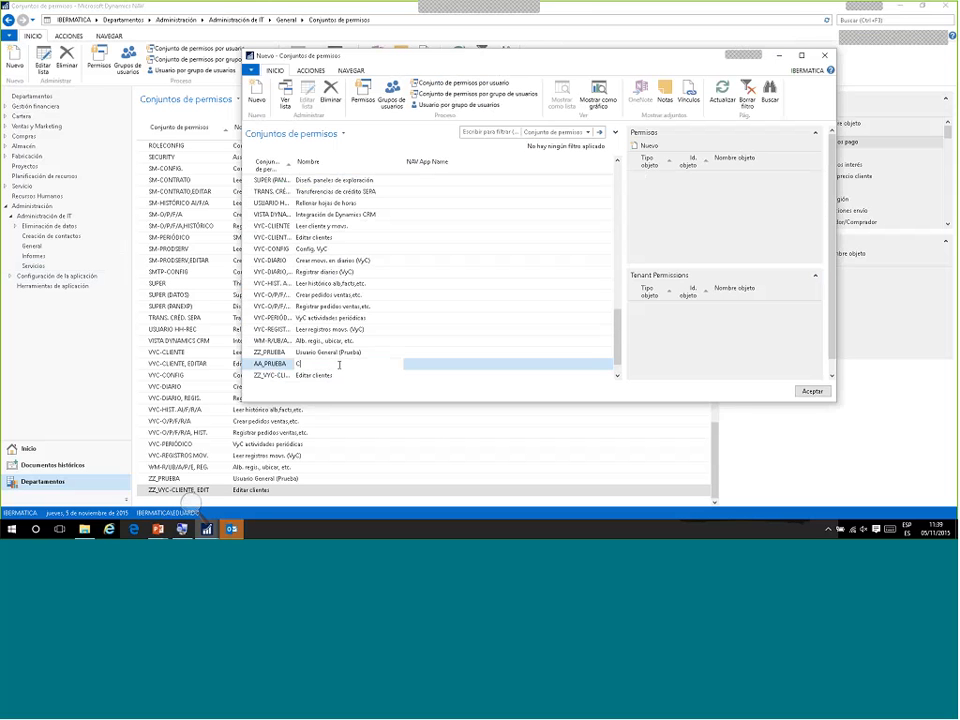
{"action": "type", "text": "Conjunto de p"}
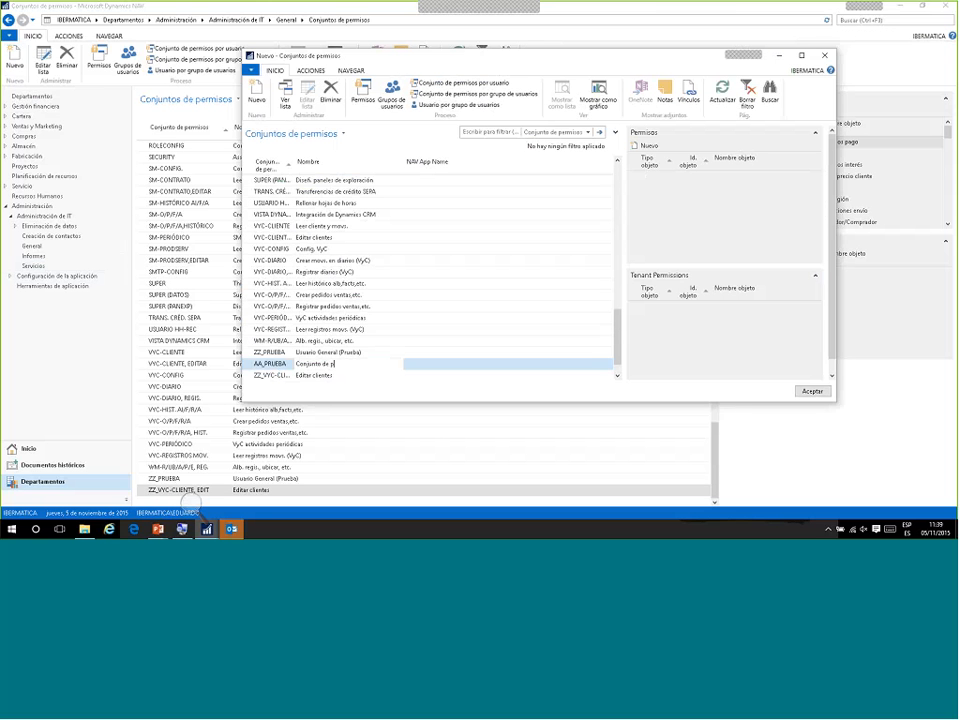
{"action": "type", "text": "ermisos de prueba"}
{"action": "key", "text": "Down"}
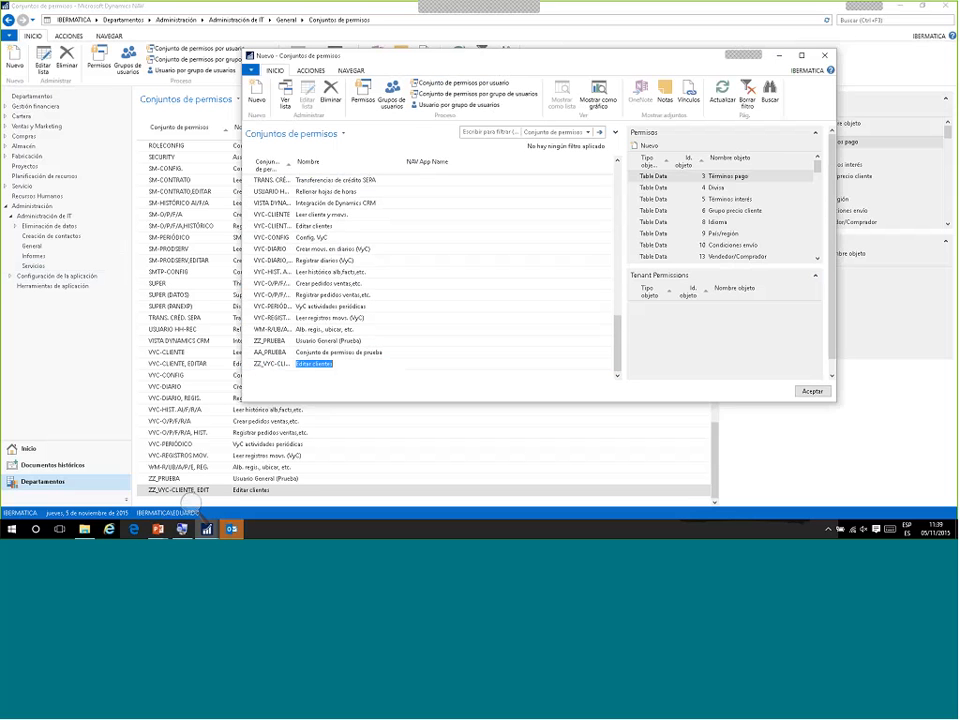
- Open the permissions of the AA_PRUEBA set and include the permissions of the VYC-CLIENTE set in it
{"action": "left_click", "coordinate": [310, 352]}
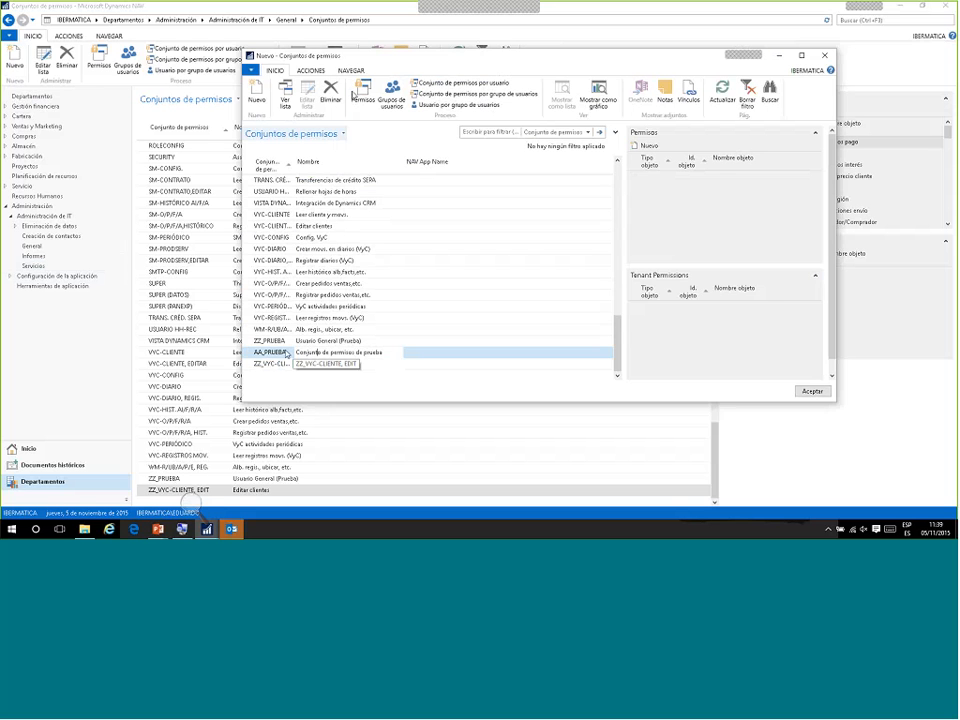
{"action": "left_click", "coordinate": [362, 94]}
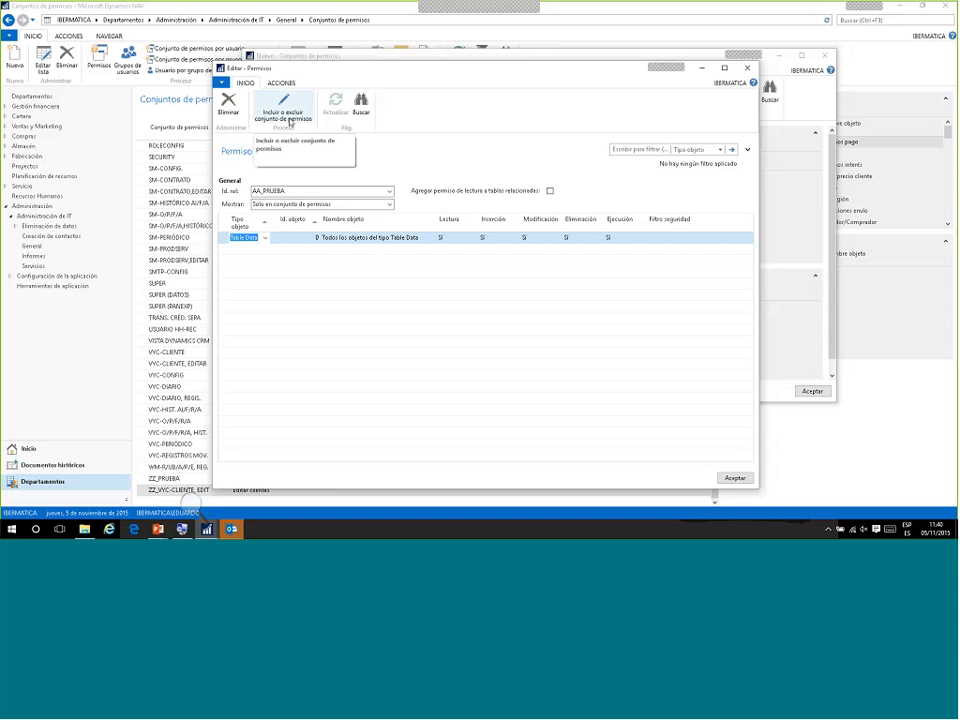
{"action": "left_click", "coordinate": [290, 121]}
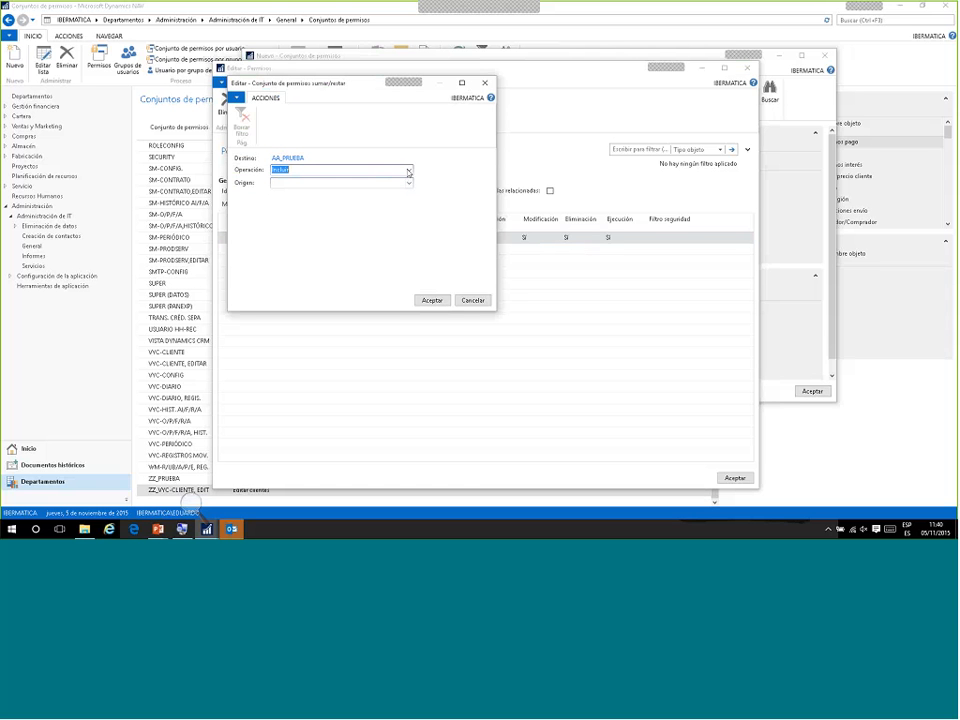
{"action": "left_click", "coordinate": [408, 173]}
{"action": "left_click", "coordinate": [390, 182]}
{"action": "left_click", "coordinate": [408, 183]}
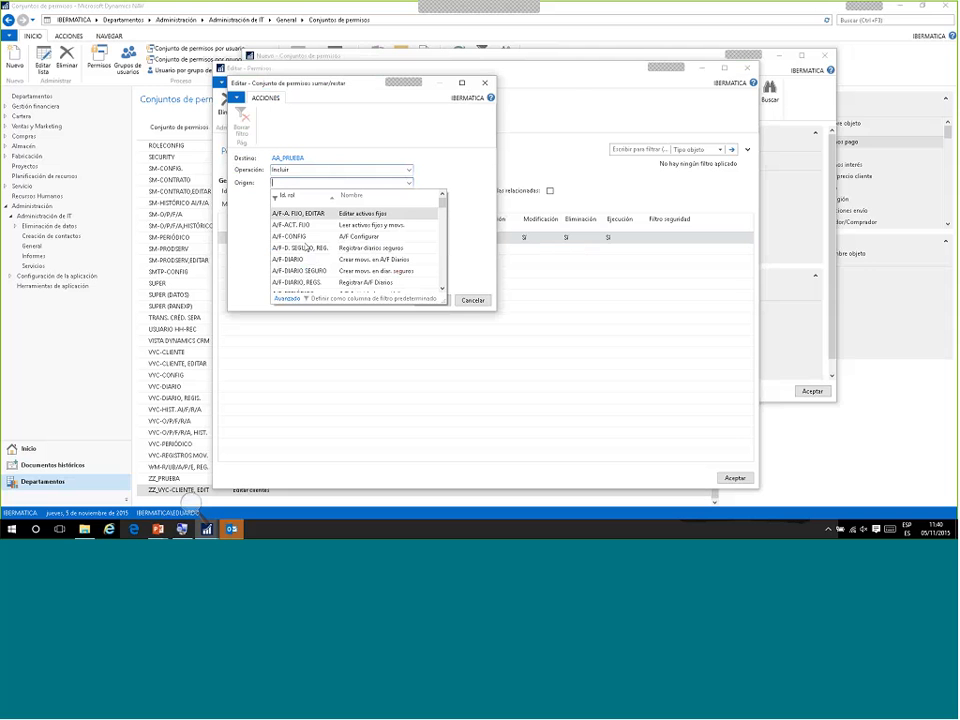
{"action": "scroll", "coordinate": [306, 247], "scroll_direction": "down", "scroll_amount": 10}
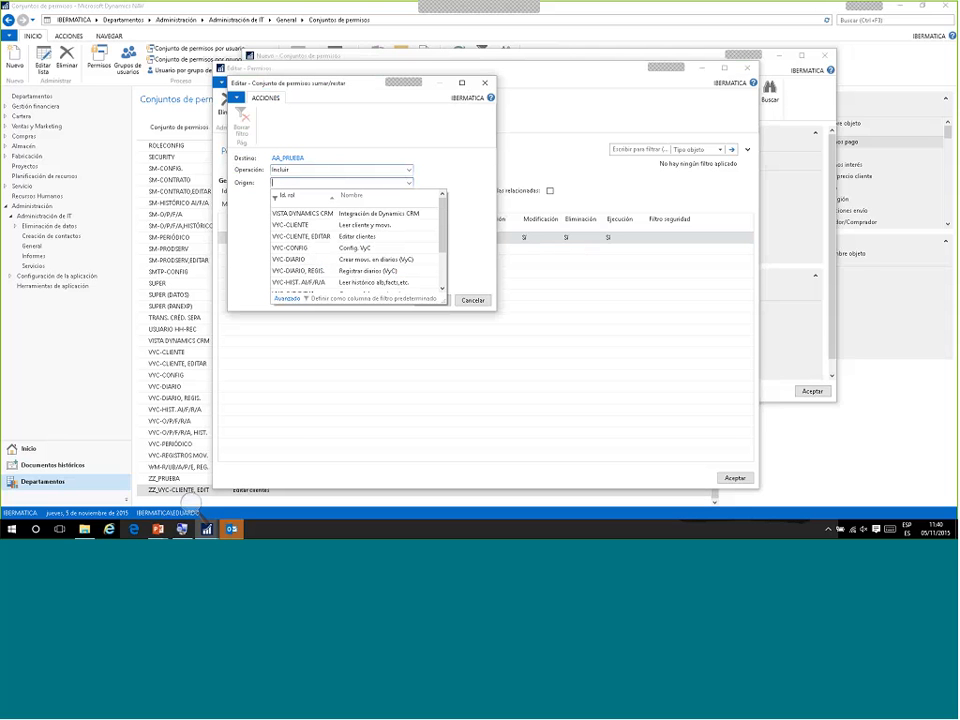
{"action": "type", "text": "VYC"}
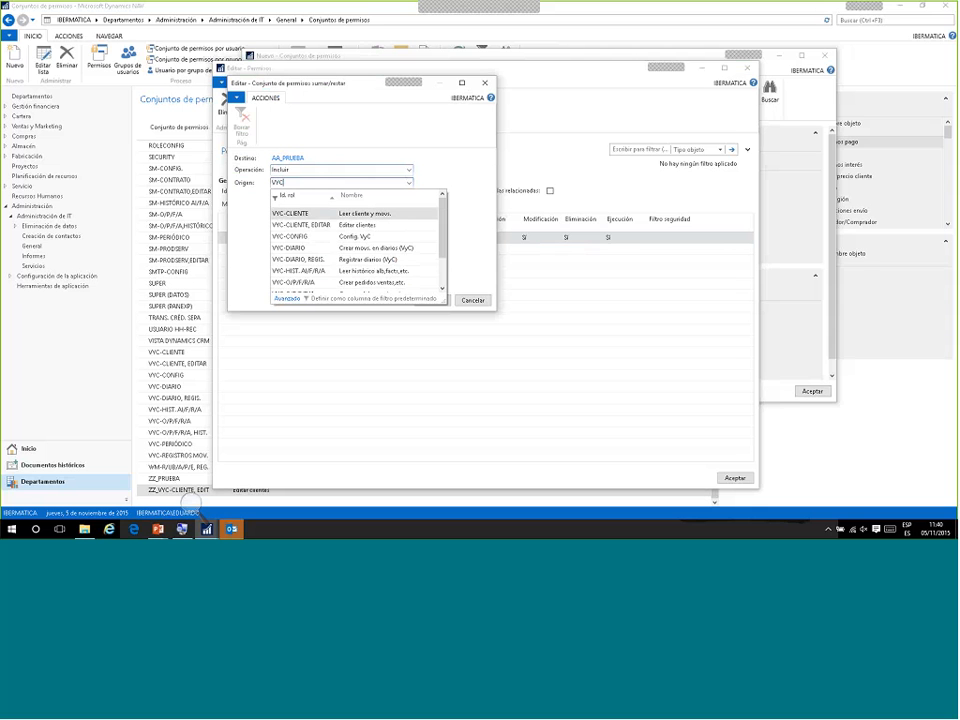
{"action": "left_click", "coordinate": [313, 216]}
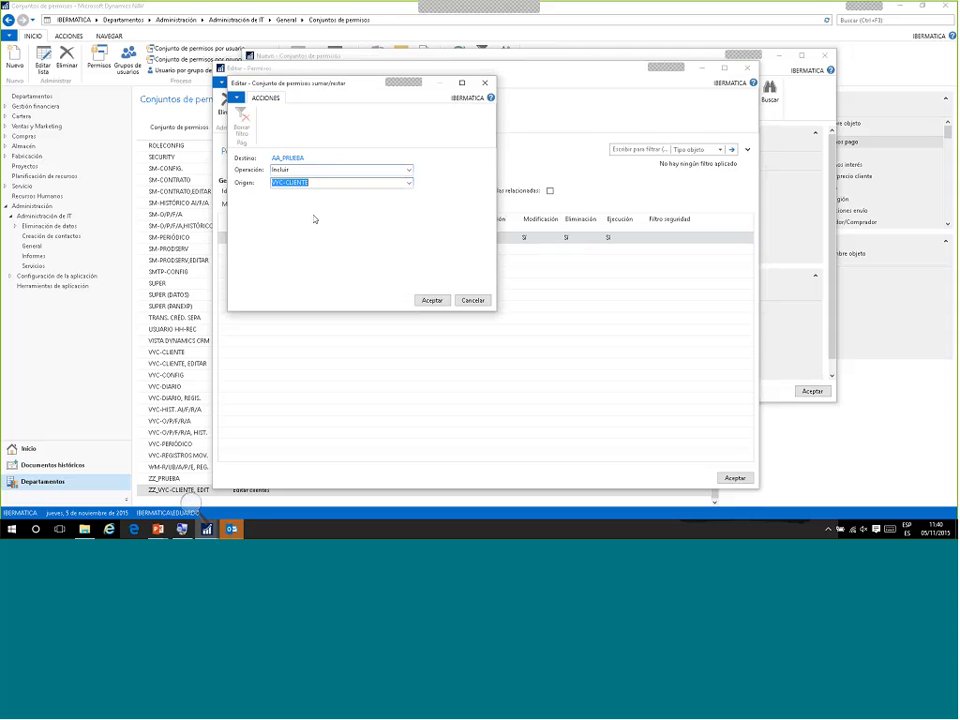
{"action": "left_click", "coordinate": [428, 300]}
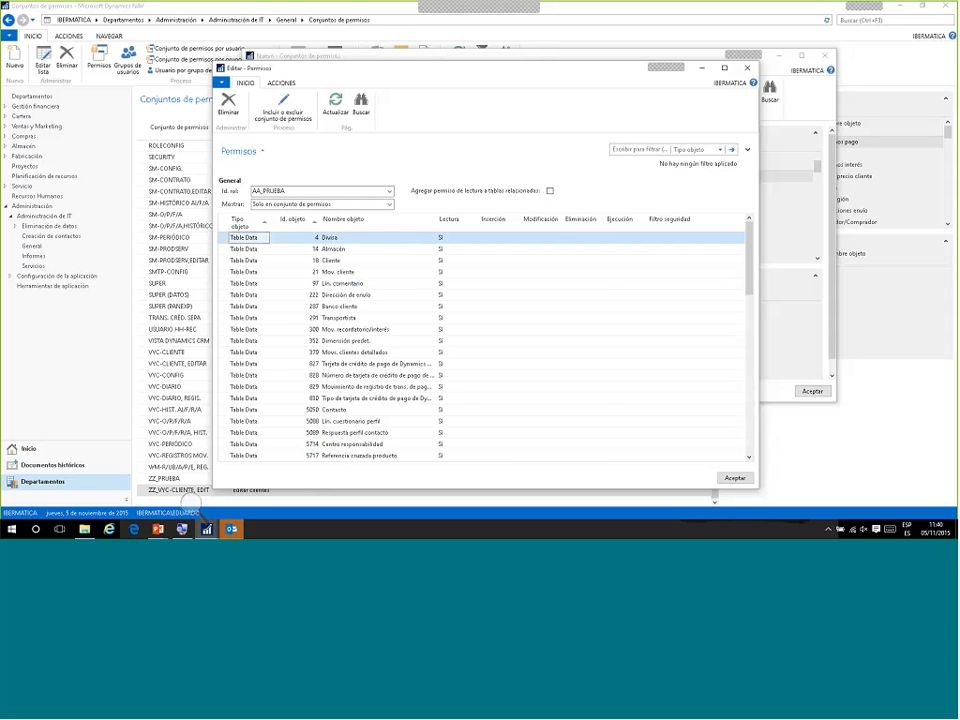
{"action": "scroll", "coordinate": [380, 398], "scroll_direction": "down", "scroll_amount": 2}
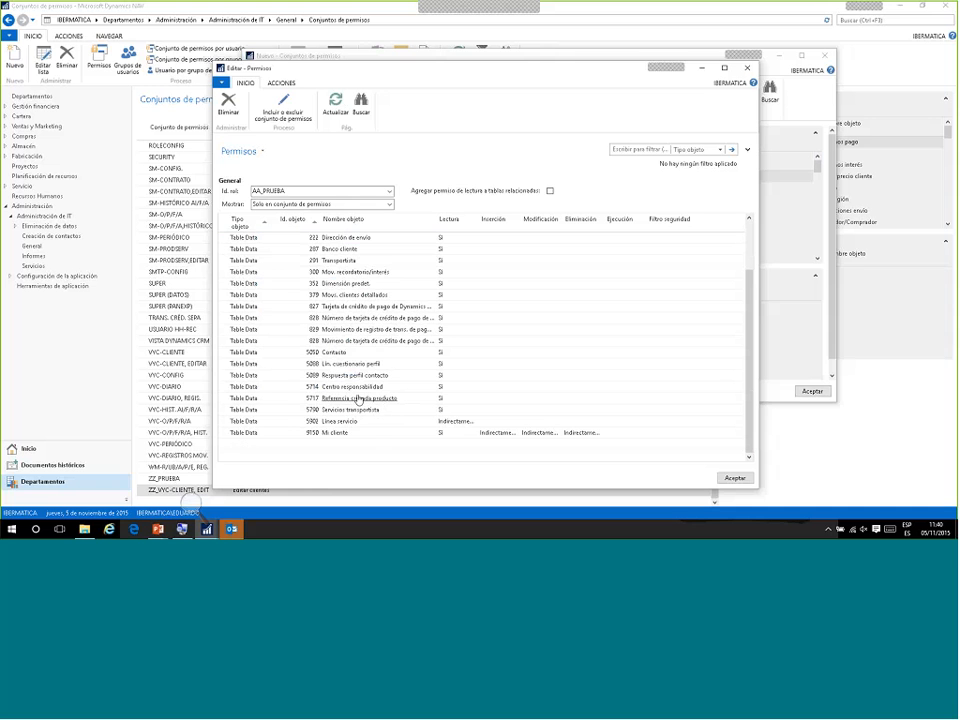
{"action": "left_click", "coordinate": [297, 116]}
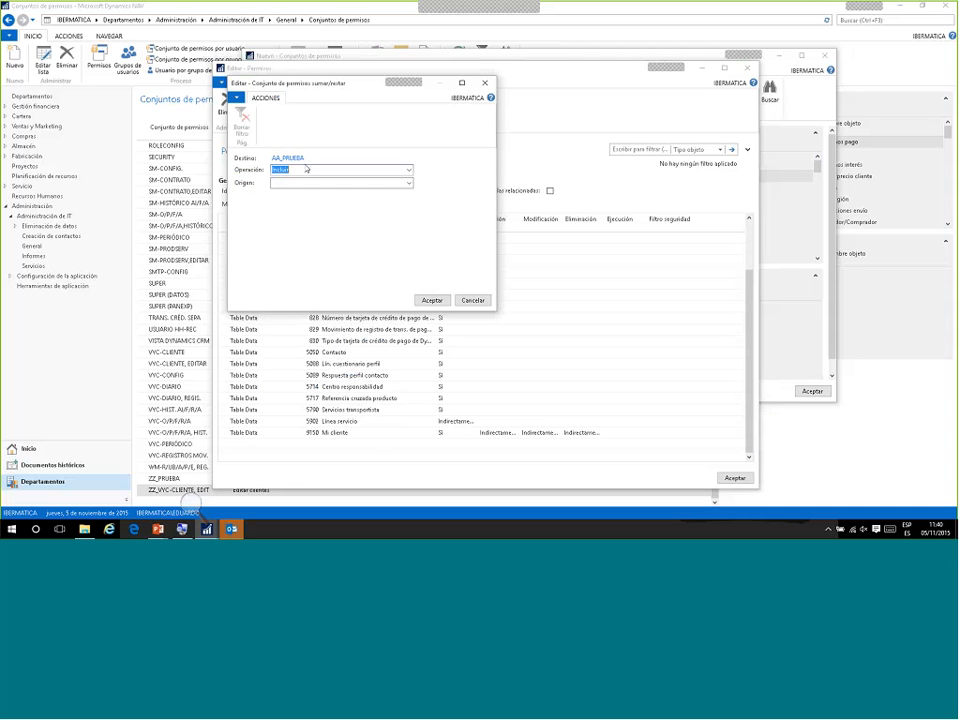
{"action": "left_click", "coordinate": [408, 183]}
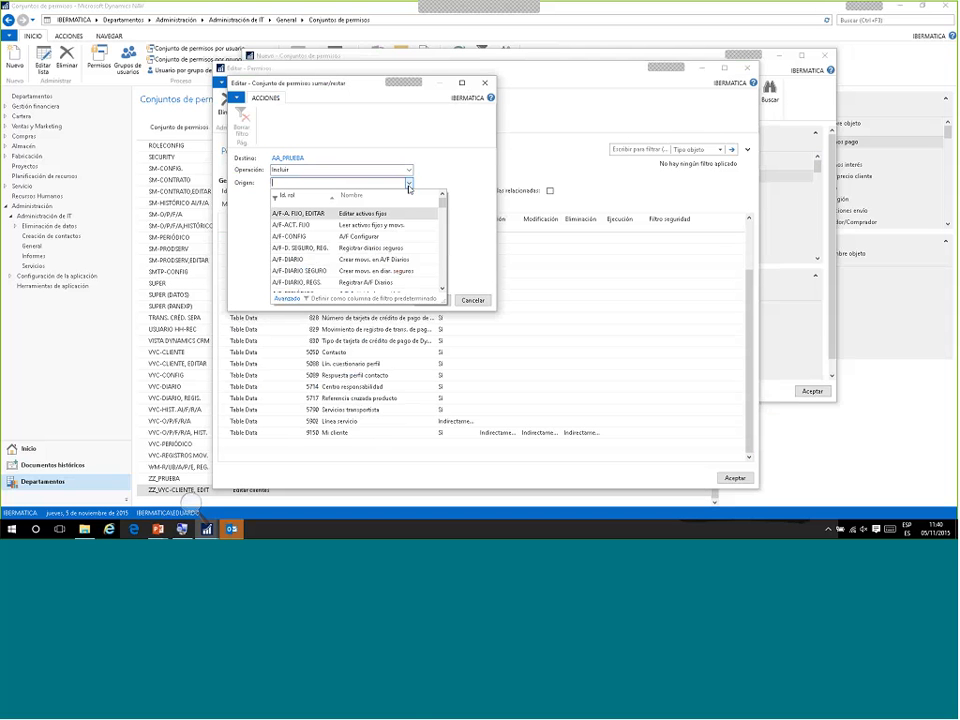
{"action": "left_click", "coordinate": [408, 185]}
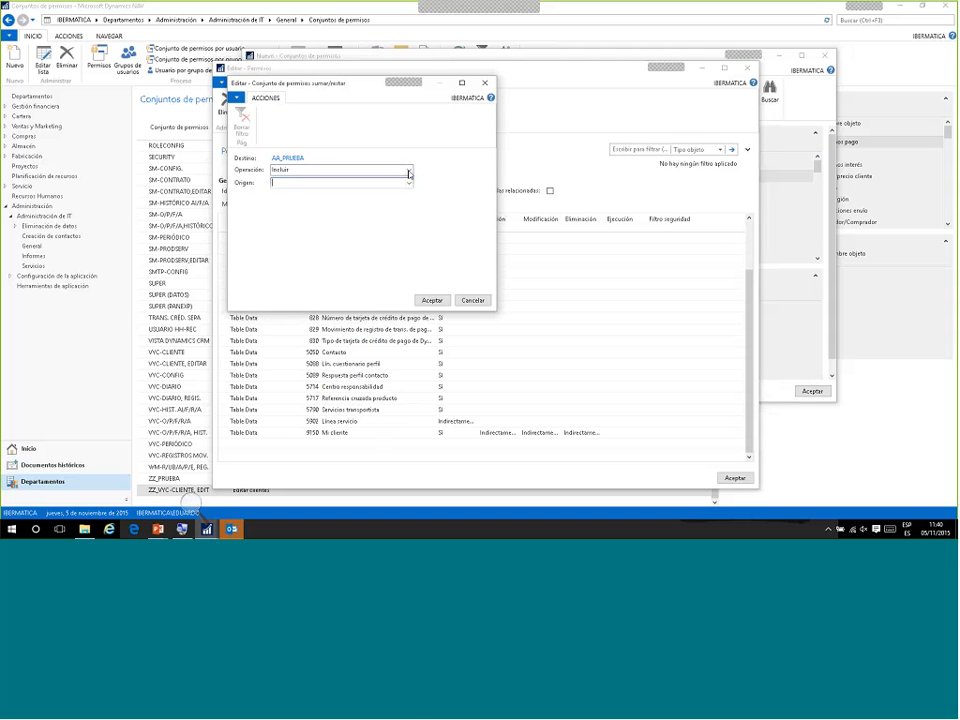
{"action": "left_click", "coordinate": [407, 171]}
{"action": "left_click", "coordinate": [330, 180]}
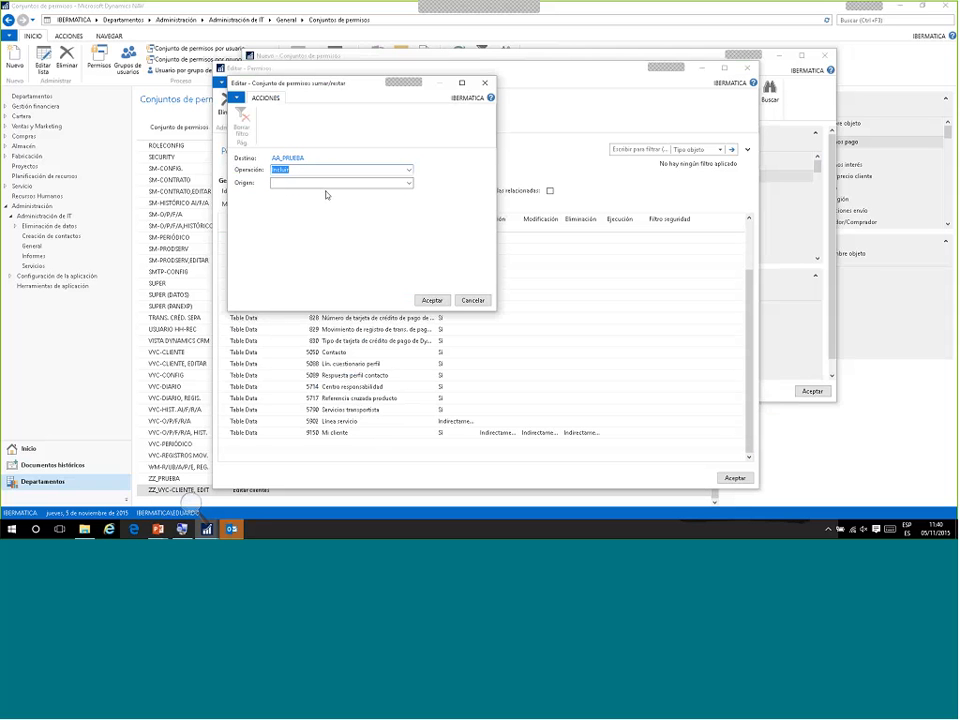
{"action": "left_click", "coordinate": [393, 184]}
{"action": "left_click", "coordinate": [408, 184]}
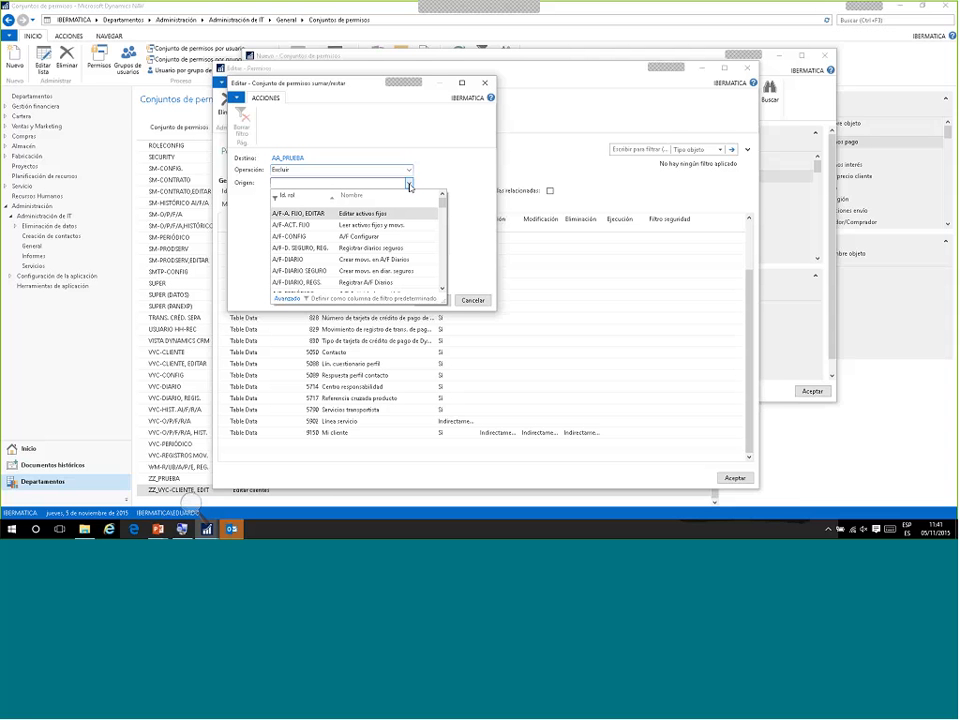
{"action": "left_click", "coordinate": [473, 302]}
{"action": "left_click", "coordinate": [470, 302]}
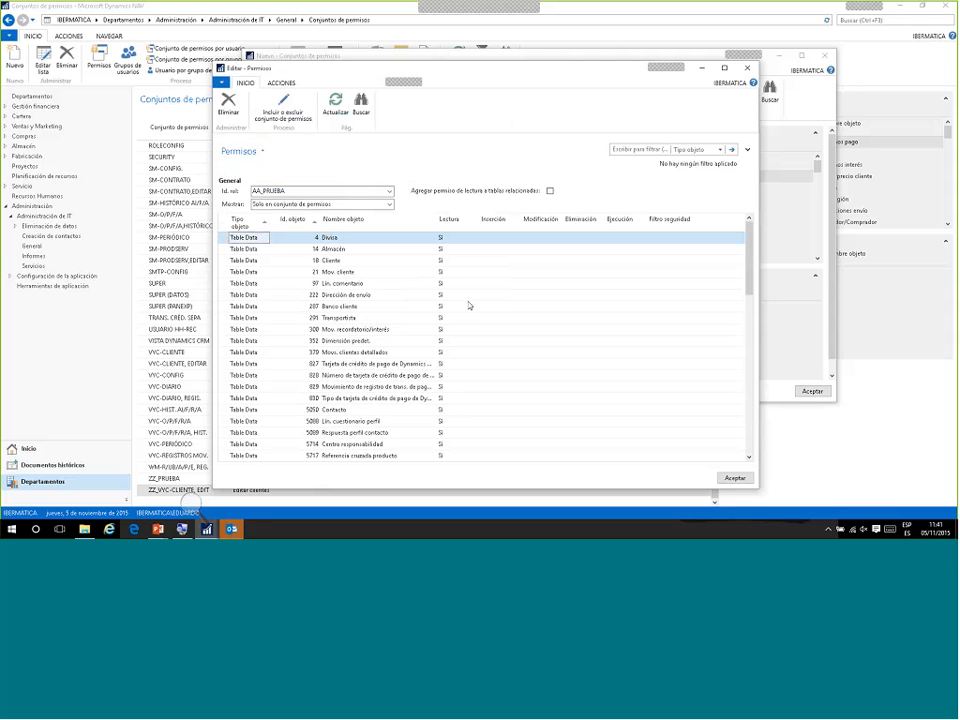
- Set Modificación to Sí for the Cliente table in the AA_PRUEBA permissions
{"action": "scroll", "coordinate": [469, 305], "scroll_direction": "down", "scroll_amount": 2}
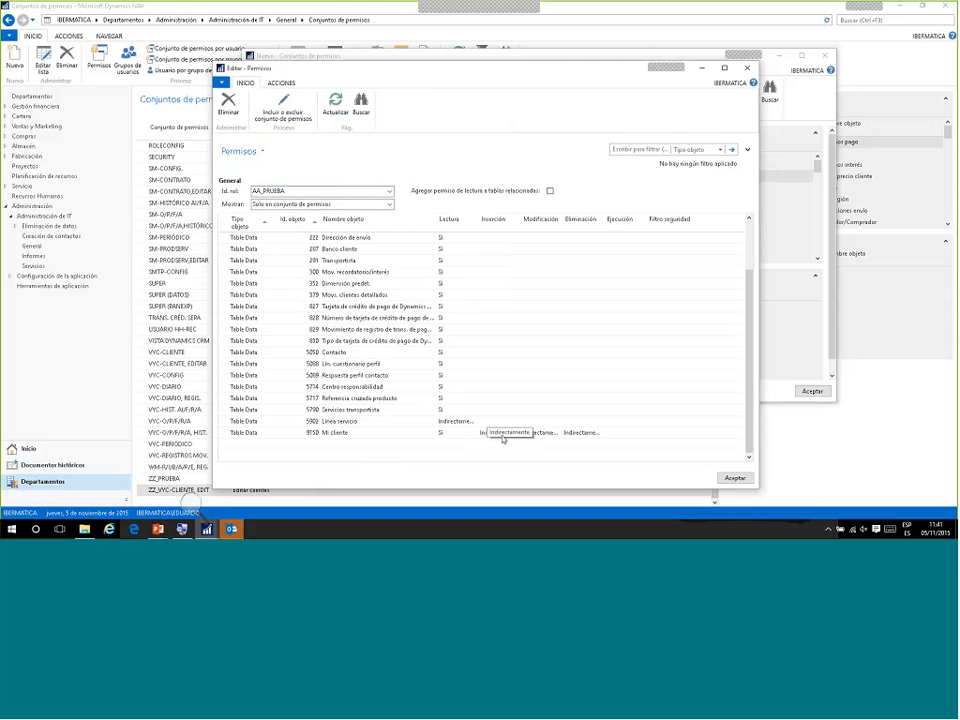
{"action": "scroll", "coordinate": [444, 335], "scroll_direction": "up", "scroll_amount": 2}
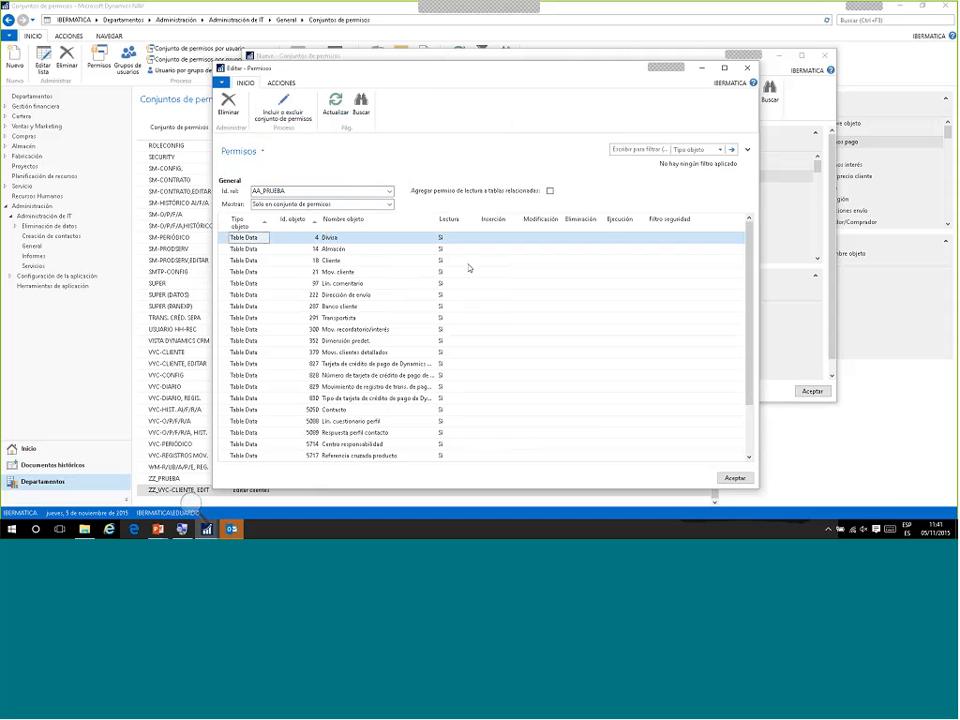
{"action": "left_click", "coordinate": [500, 260]}
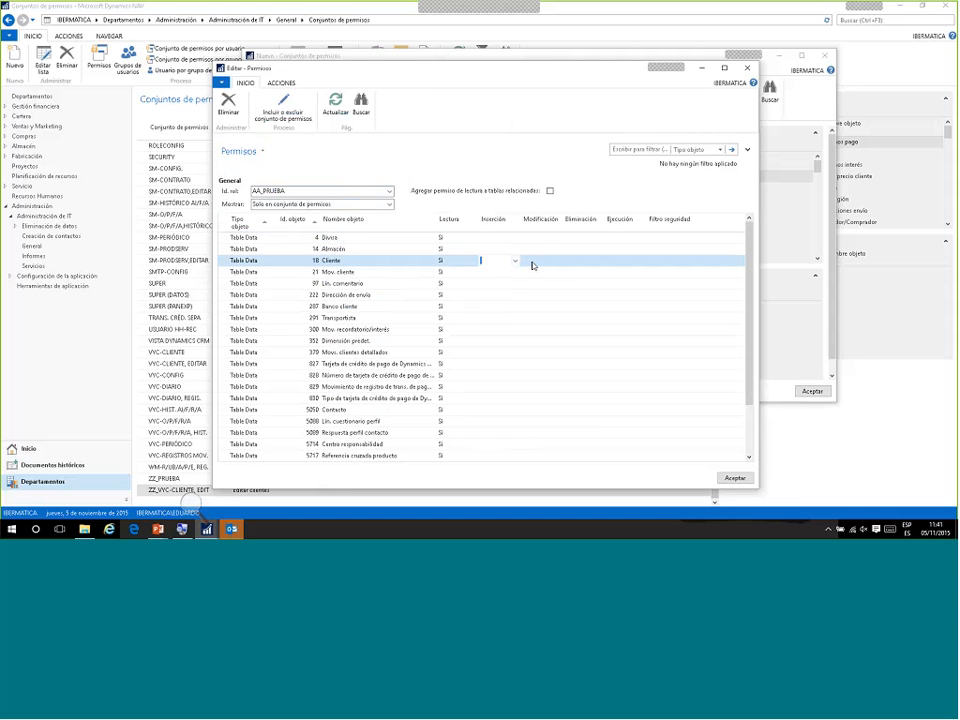
{"action": "left_click", "coordinate": [533, 264]}
{"action": "left_click", "coordinate": [549, 287]}
{"action": "left_click", "coordinate": [584, 268]}
{"action": "left_click", "coordinate": [502, 263]}
{"action": "left_click", "coordinate": [580, 262]}
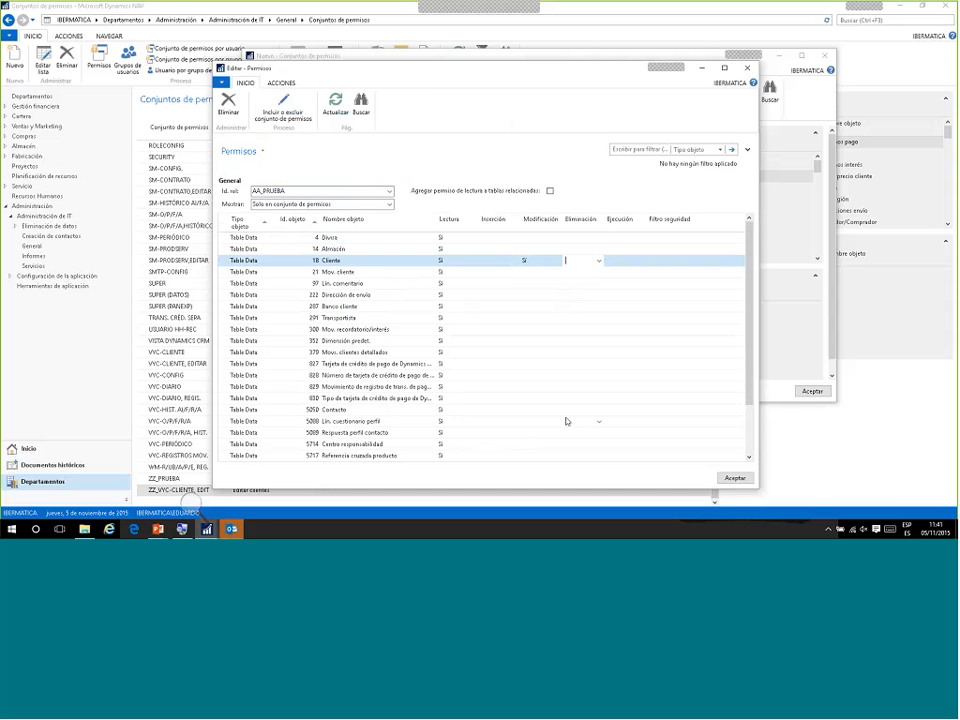
- Examine the fields available for a security filter on the Cliente table, and close the filter without defining one
{"action": "left_click", "coordinate": [720, 263]}
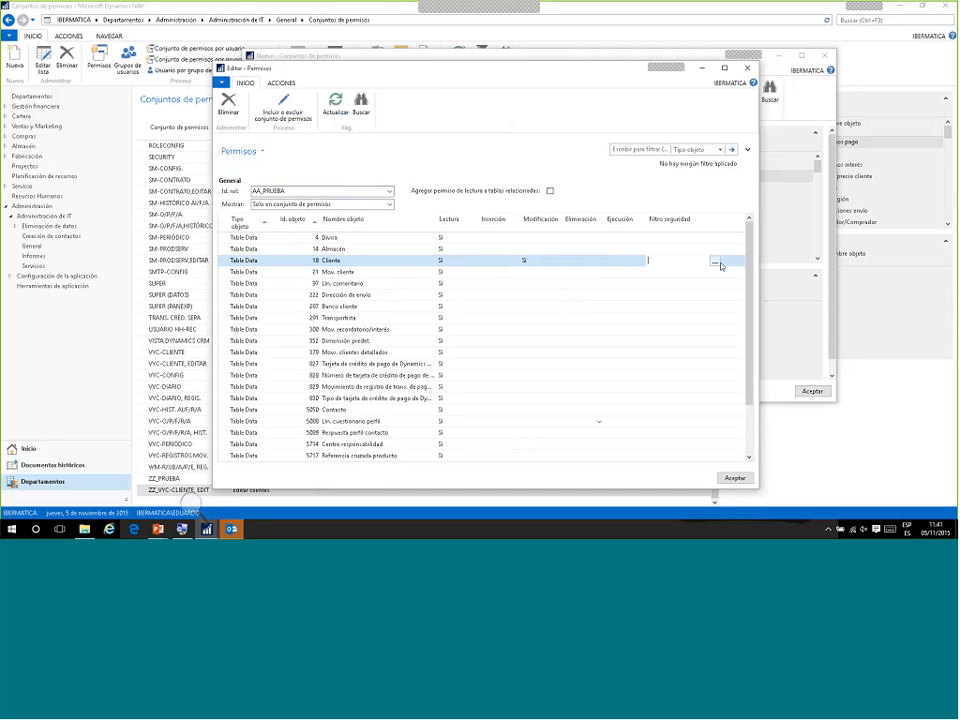
{"action": "left_click", "coordinate": [715, 262]}
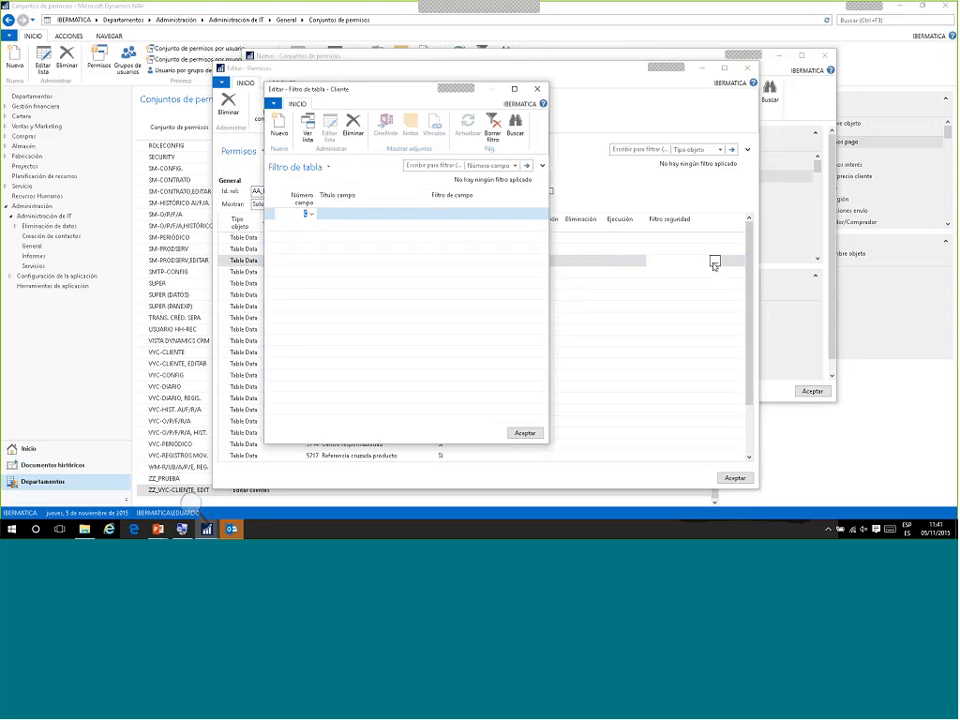
{"action": "left_click", "coordinate": [313, 216]}
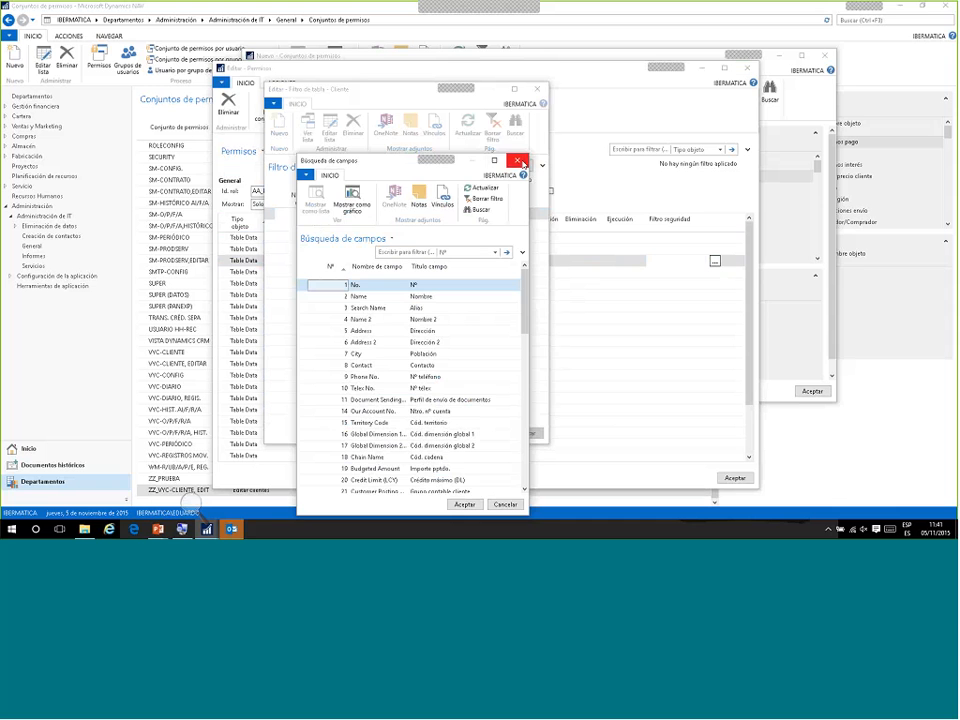
{"action": "left_click", "coordinate": [517, 160]}
{"action": "left_click", "coordinate": [537, 89]}
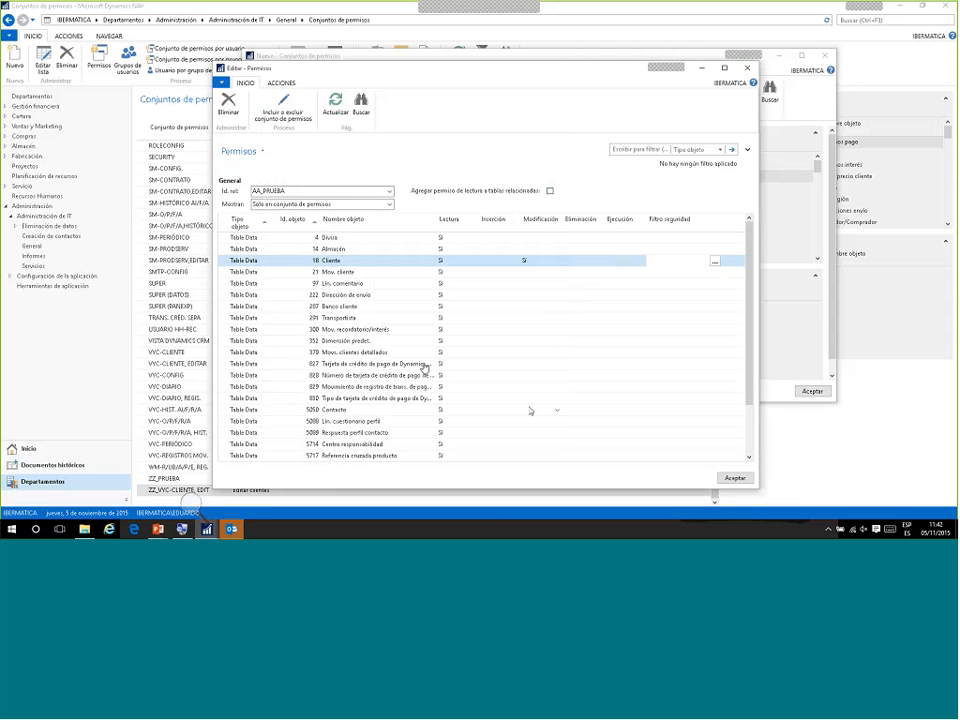
- Delete the Almacén permission line and all the remaining lines from the AA_PRUEBA set
{"action": "left_click", "coordinate": [228, 249]}
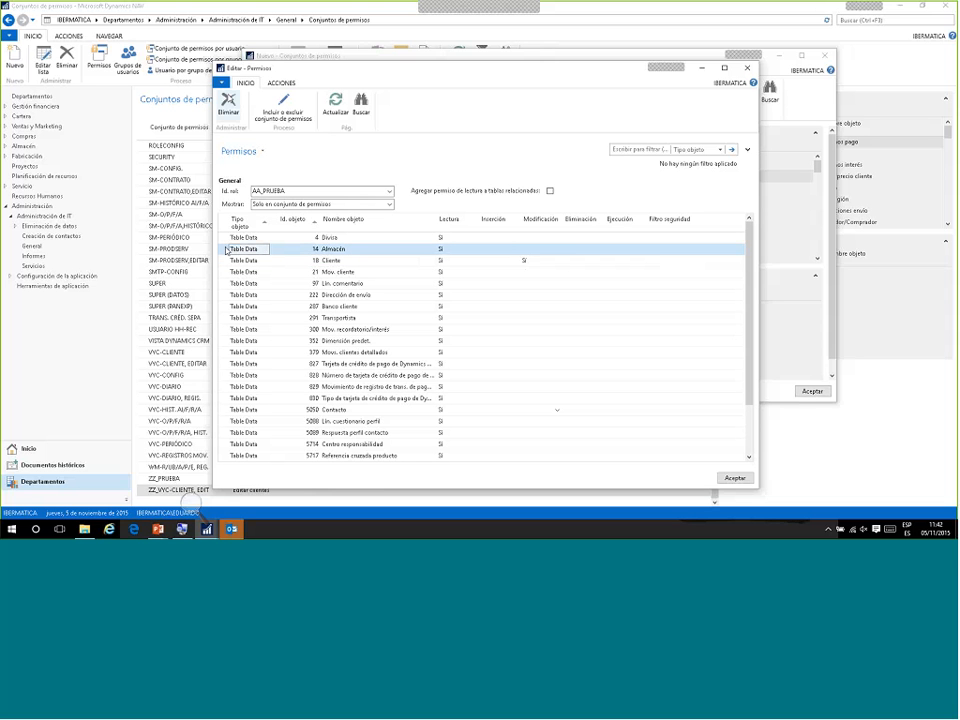
{"action": "left_click", "coordinate": [229, 108]}
{"action": "left_click", "coordinate": [507, 293]}
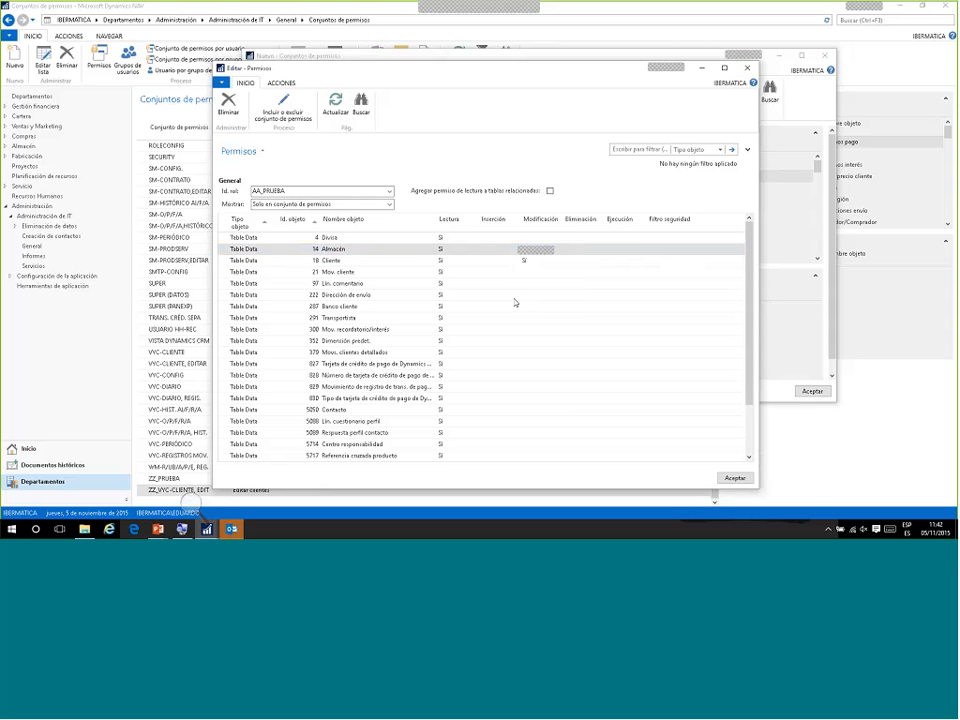
{"action": "left_click", "coordinate": [226, 228]}
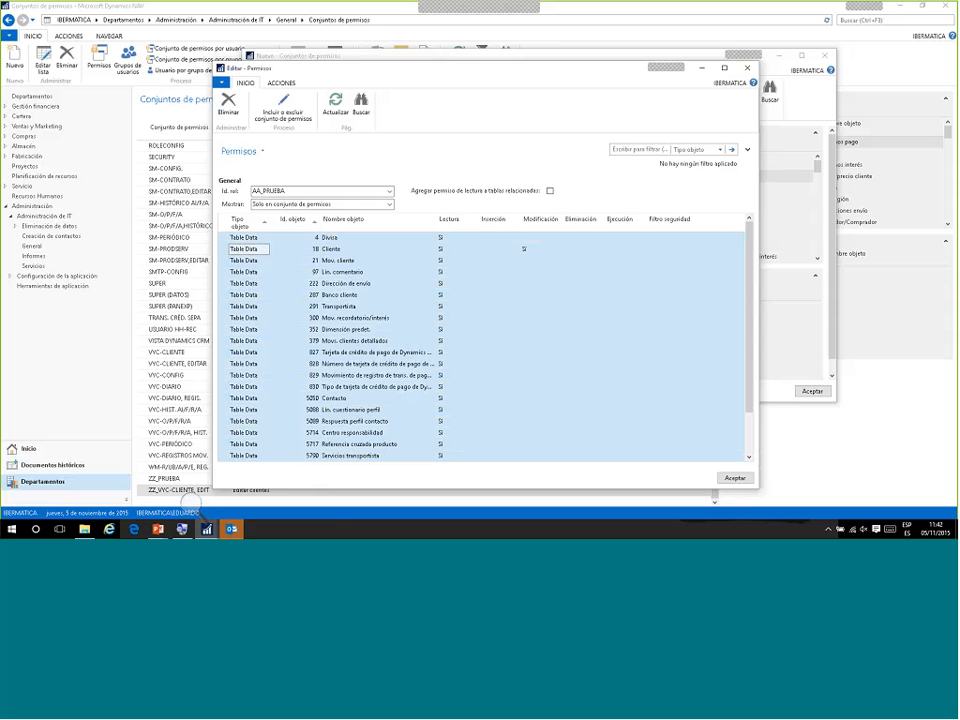
{"action": "left_click", "coordinate": [229, 108]}
{"action": "left_click", "coordinate": [507, 293]}
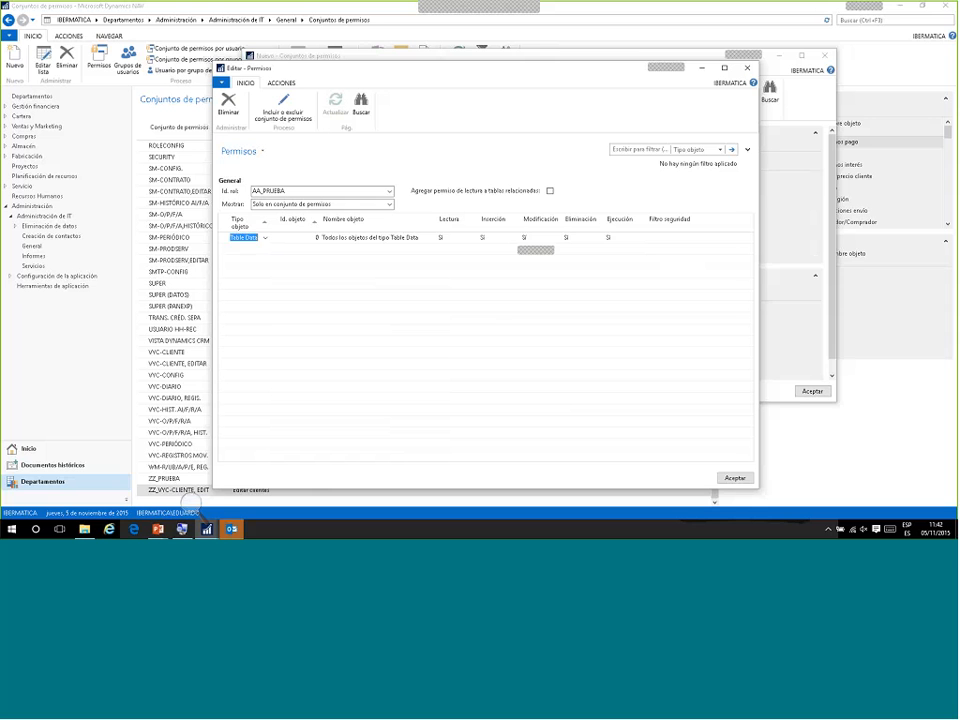
- Add a Table Data permission line for object 18, Cliente, to the AA_PRUEBA set
{"action": "left_click", "coordinate": [313, 239]}
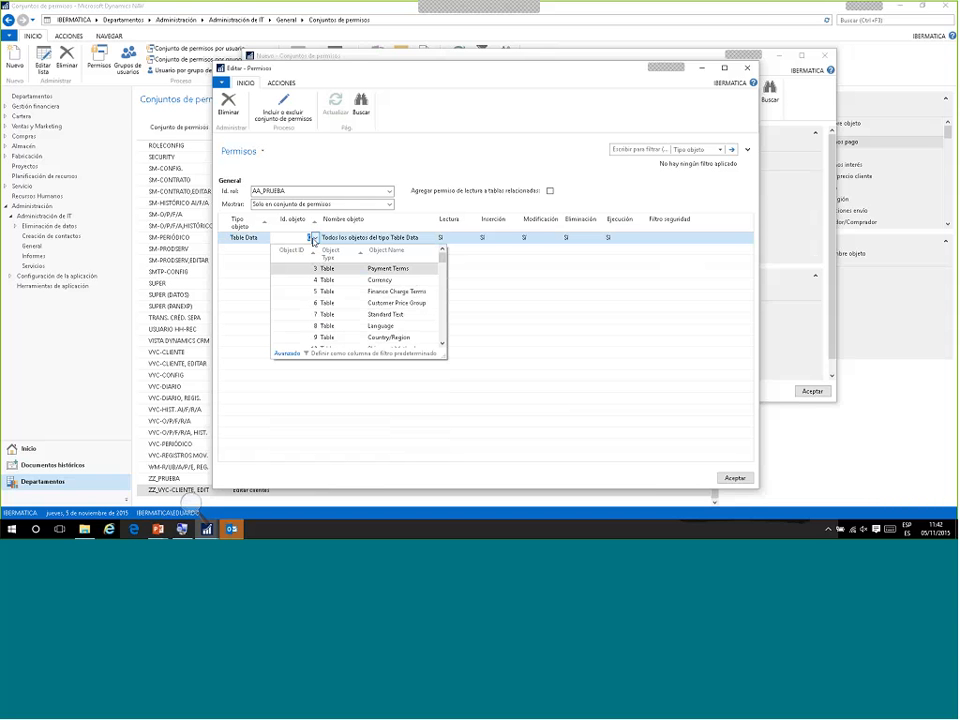
{"action": "left_click", "coordinate": [237, 242]}
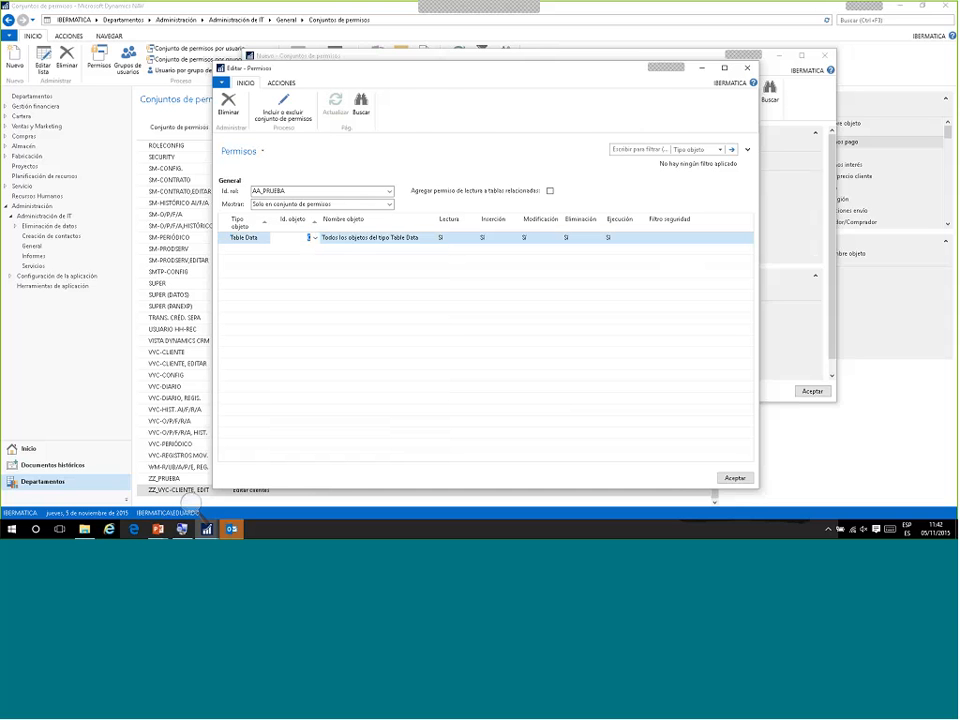
{"action": "left_click", "coordinate": [284, 84]}
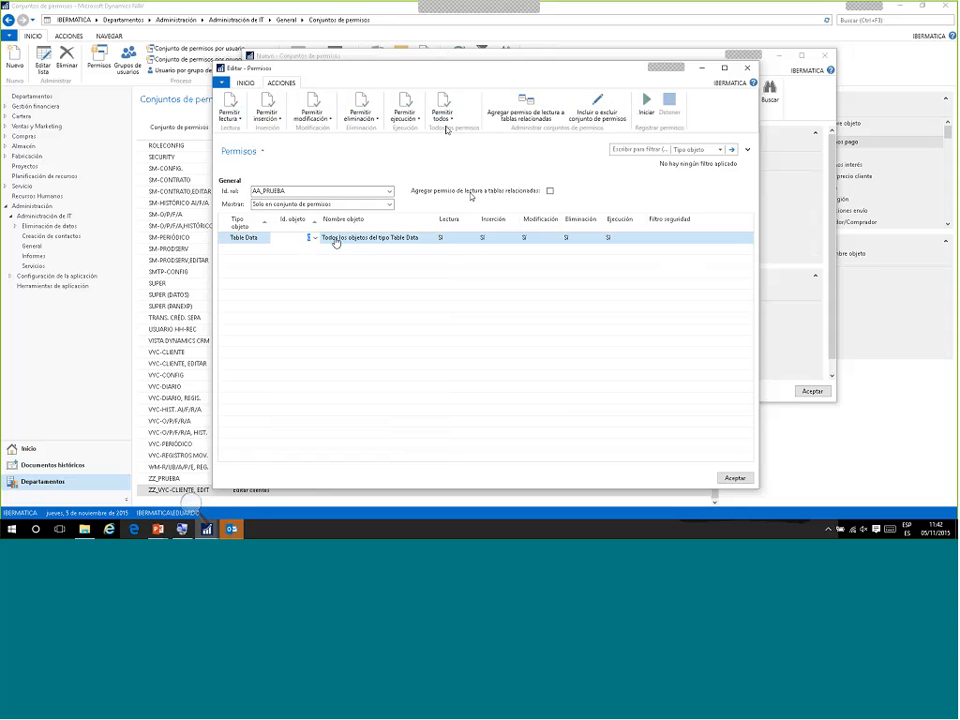
{"action": "left_click", "coordinate": [316, 238]}
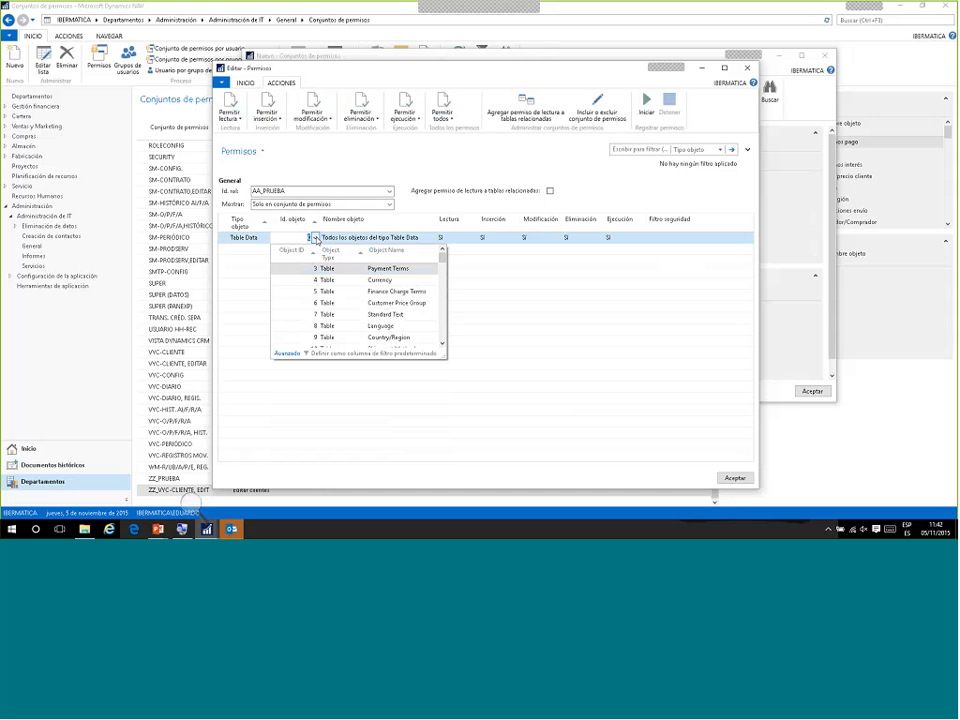
{"action": "scroll", "coordinate": [326, 313], "scroll_direction": "down", "scroll_amount": 2}
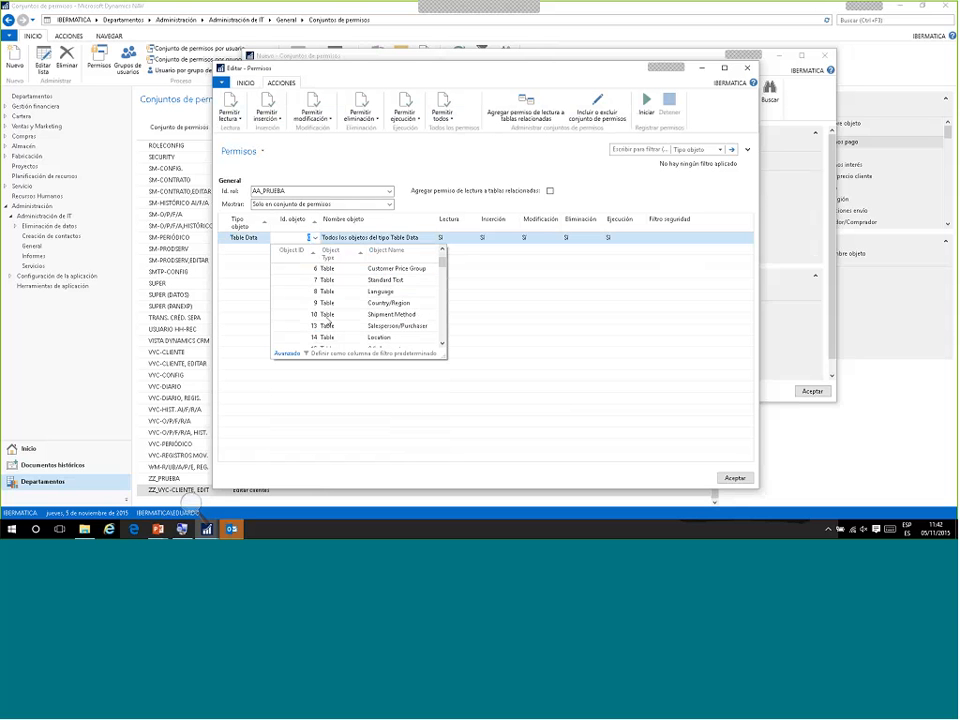
{"action": "left_click", "coordinate": [326, 314]}
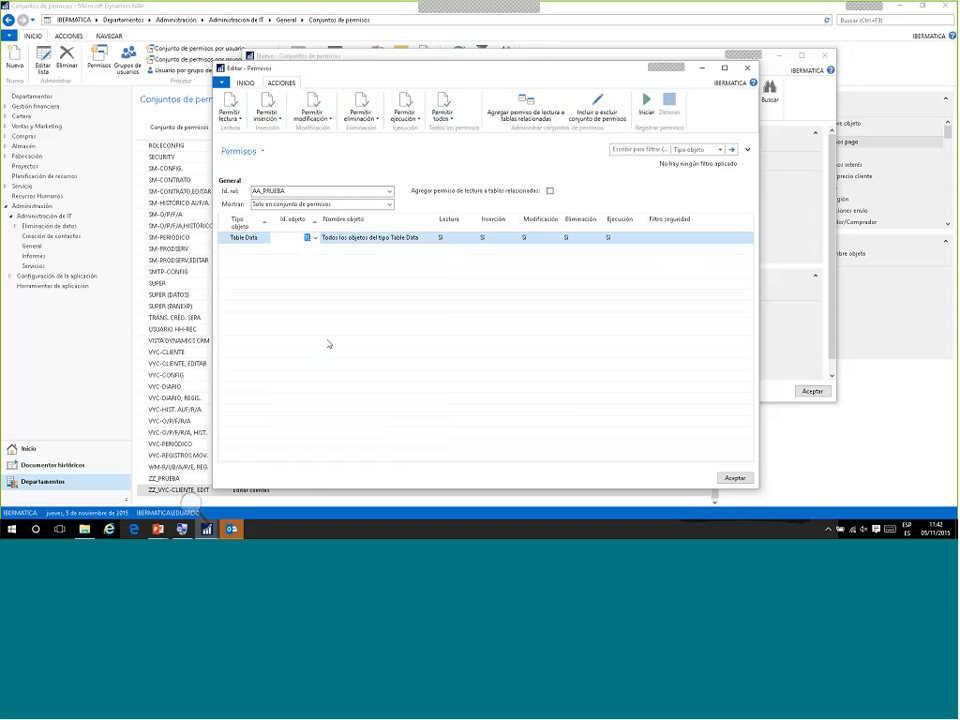
{"action": "left_click", "coordinate": [391, 249]}
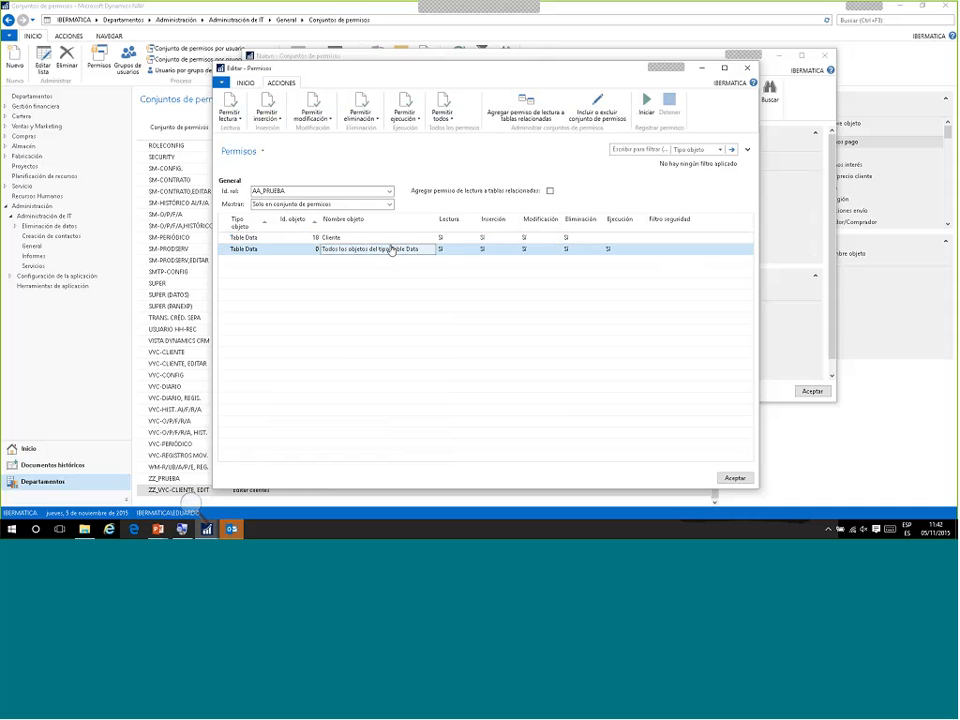
{"action": "left_click", "coordinate": [462, 239]}
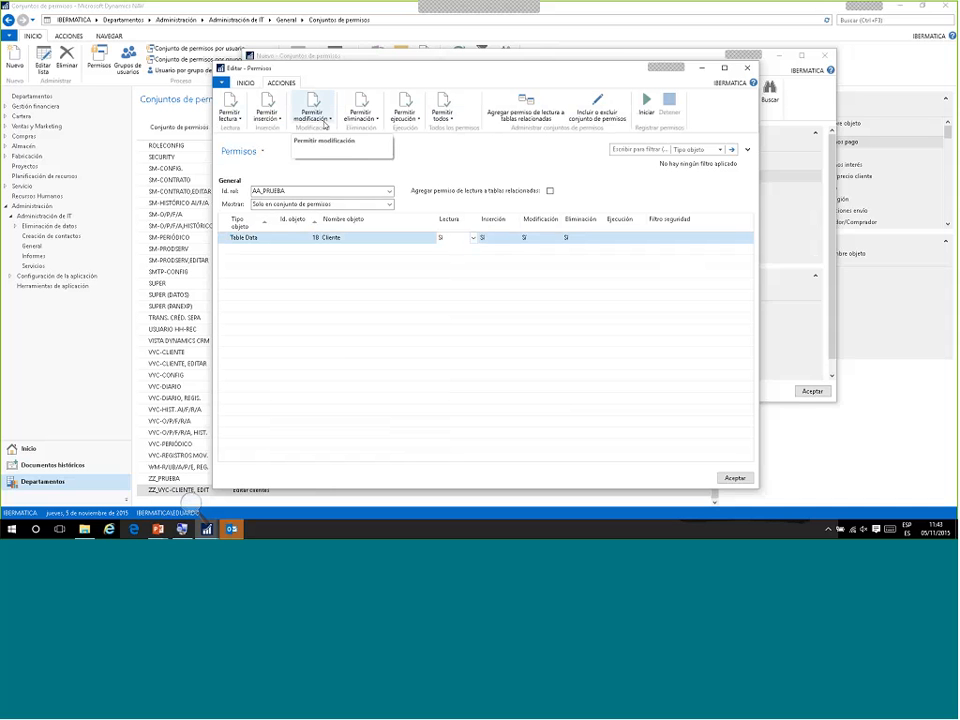
- Clear the Modificación, Inserción and Eliminación permissions on the Cliente line of the AA_PRUEBA set, keeping only Lectura
{"action": "left_click", "coordinate": [324, 124]}
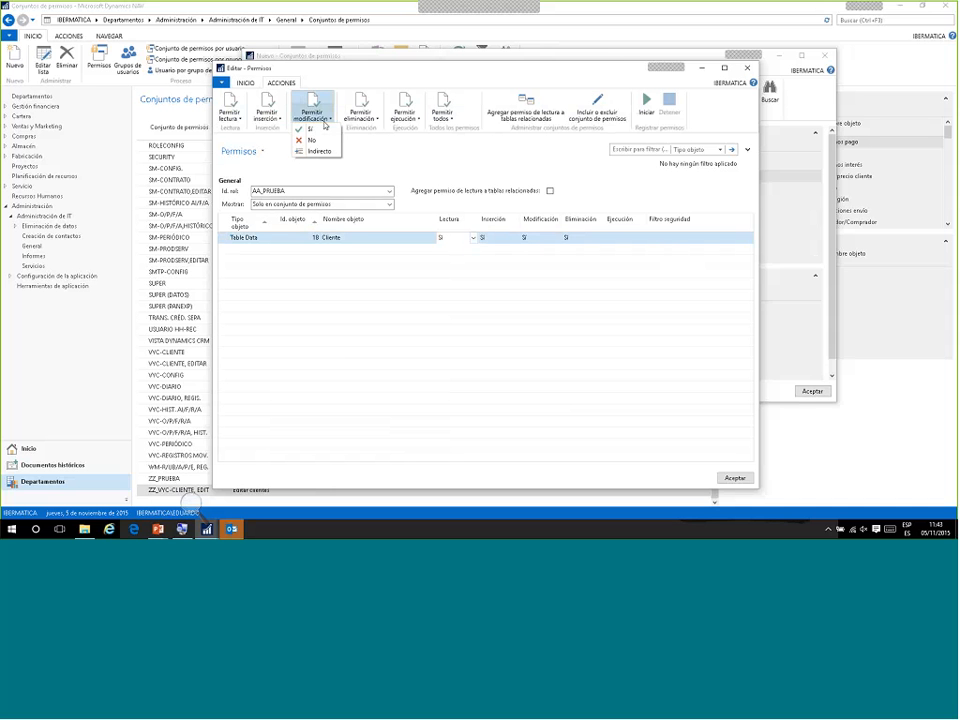
{"action": "left_click", "coordinate": [323, 141]}
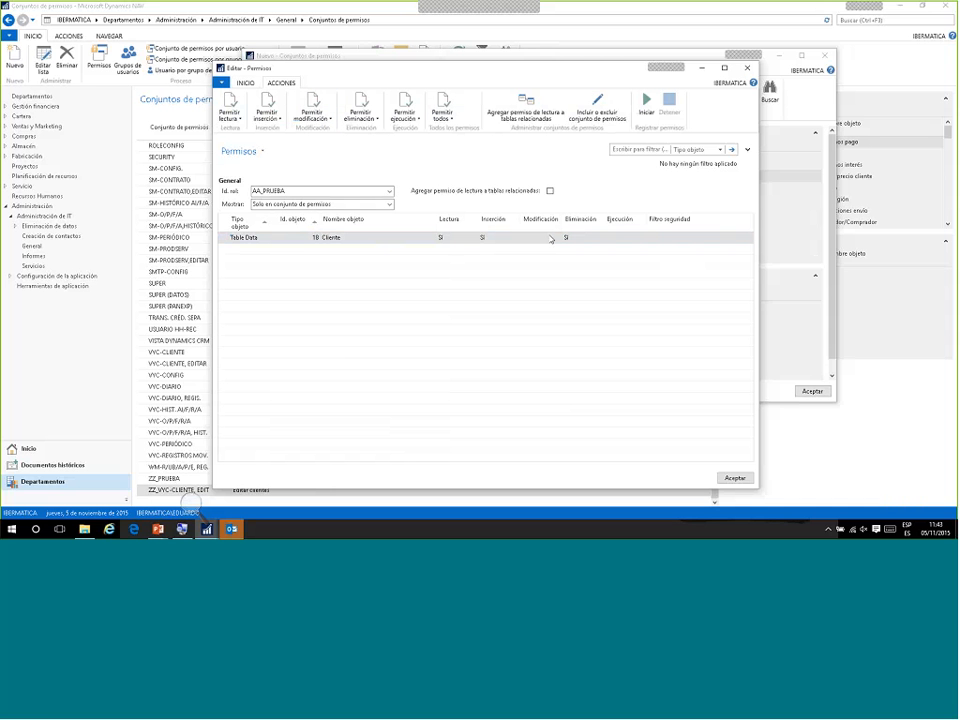
{"action": "left_click", "coordinate": [516, 239]}
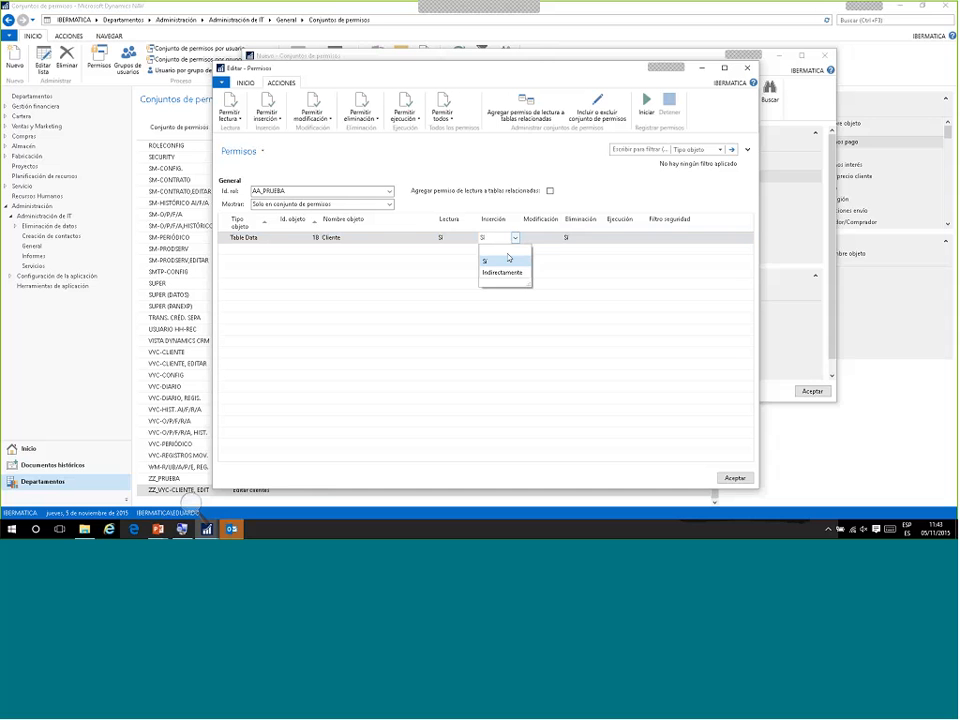
{"action": "left_click", "coordinate": [505, 250]}
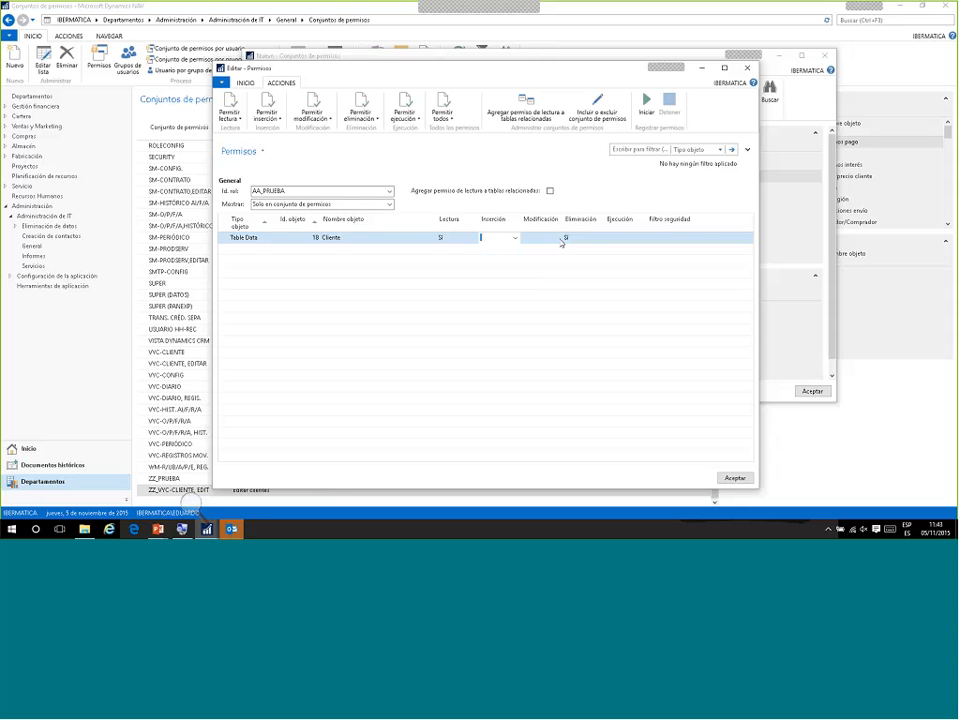
{"action": "left_click", "coordinate": [562, 242]}
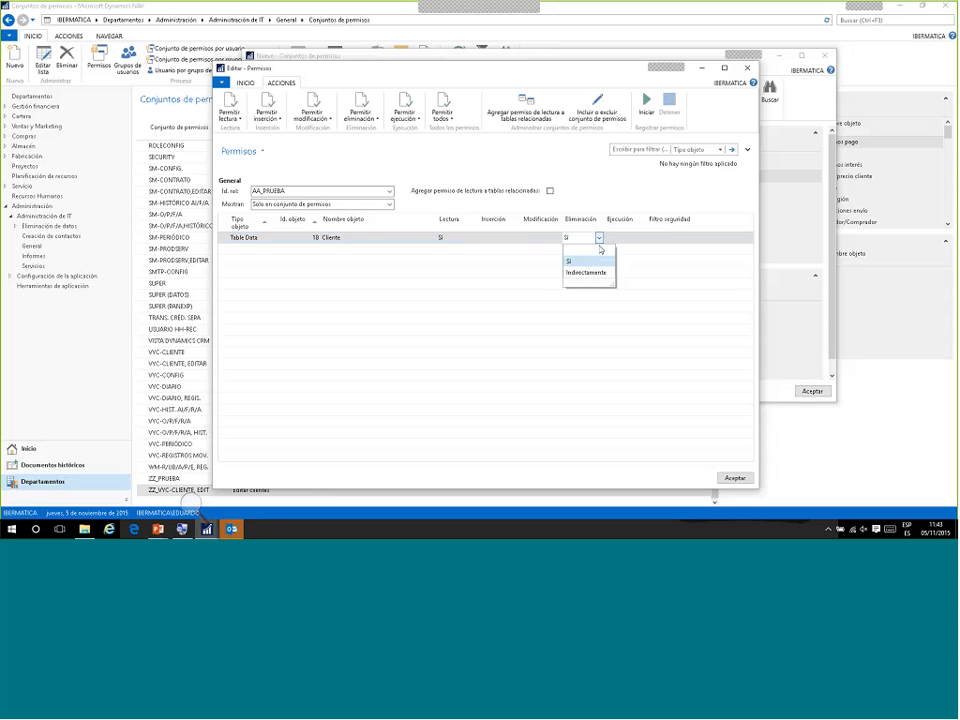
{"action": "left_click", "coordinate": [575, 253]}
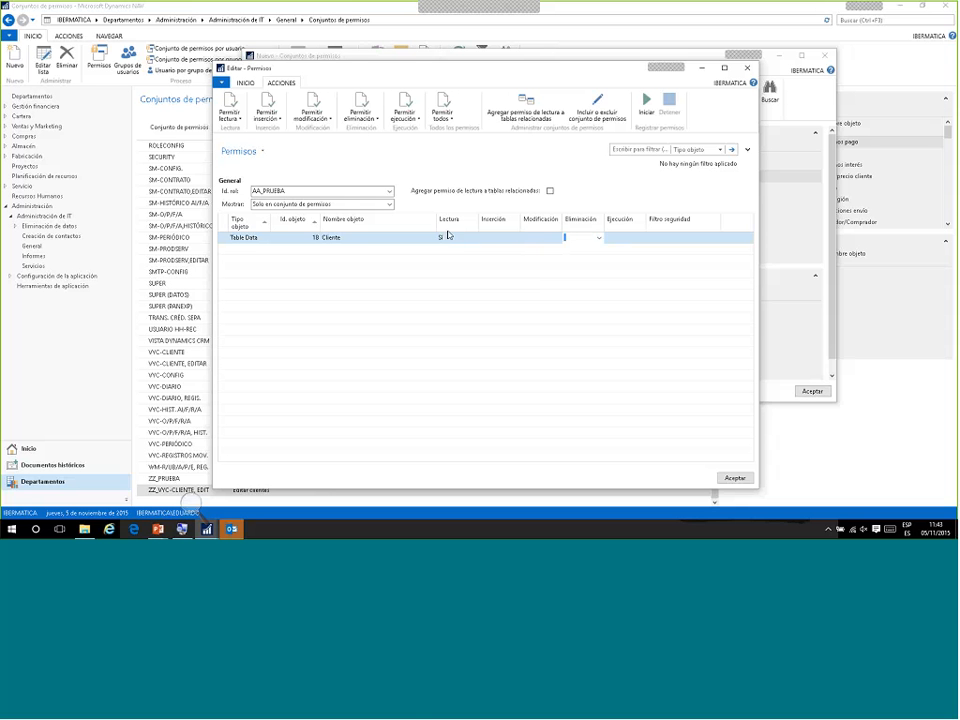
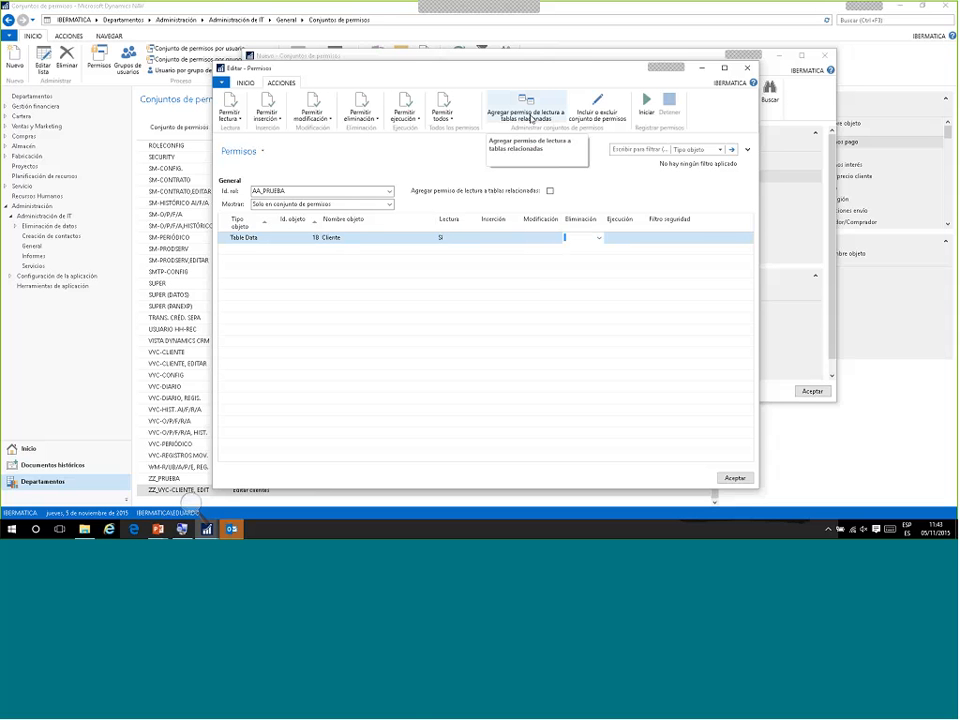
- Add read permission for the tables related to Cliente in the AA_PRUEBA set and review the added lines
{"action": "left_click", "coordinate": [530, 118]}
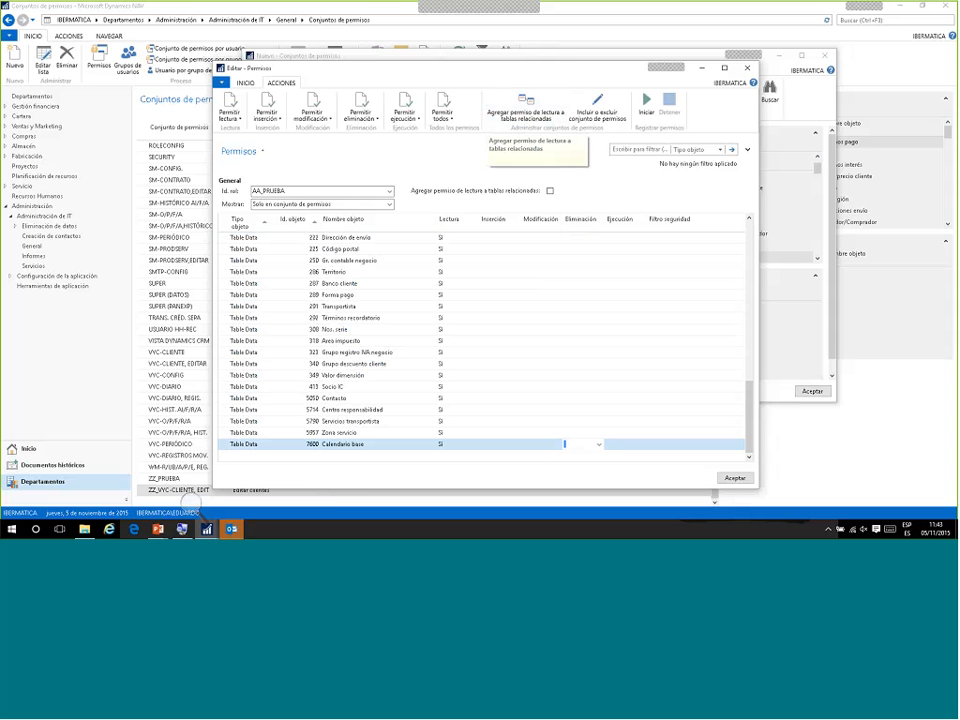
{"action": "scroll", "coordinate": [393, 353], "scroll_direction": "up", "scroll_amount": 10}
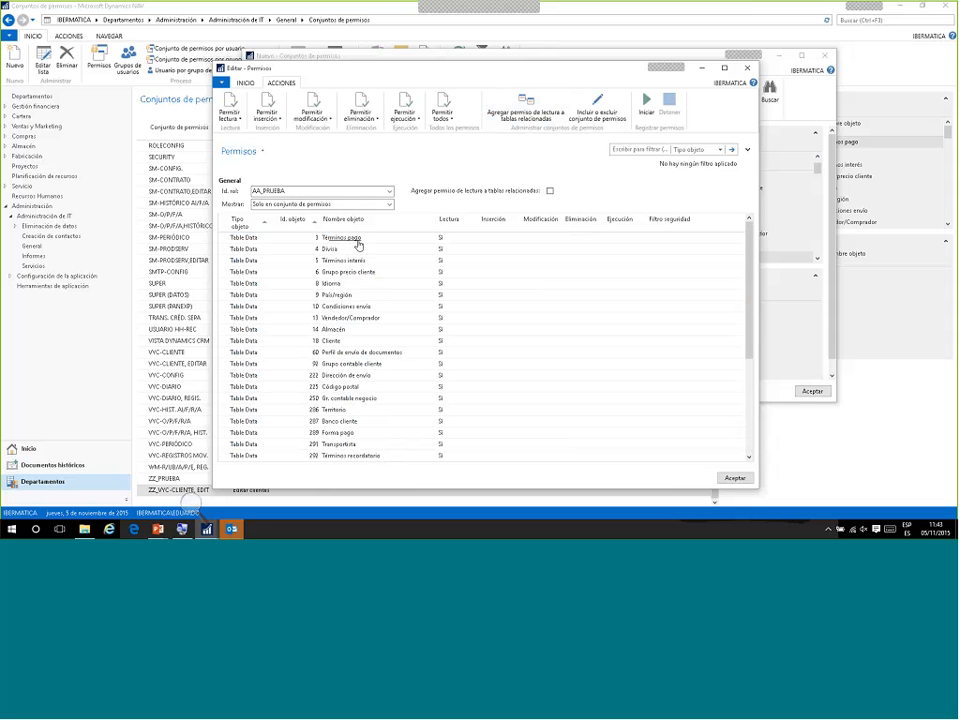
{"action": "scroll", "coordinate": [356, 320], "scroll_direction": "down", "scroll_amount": 5}
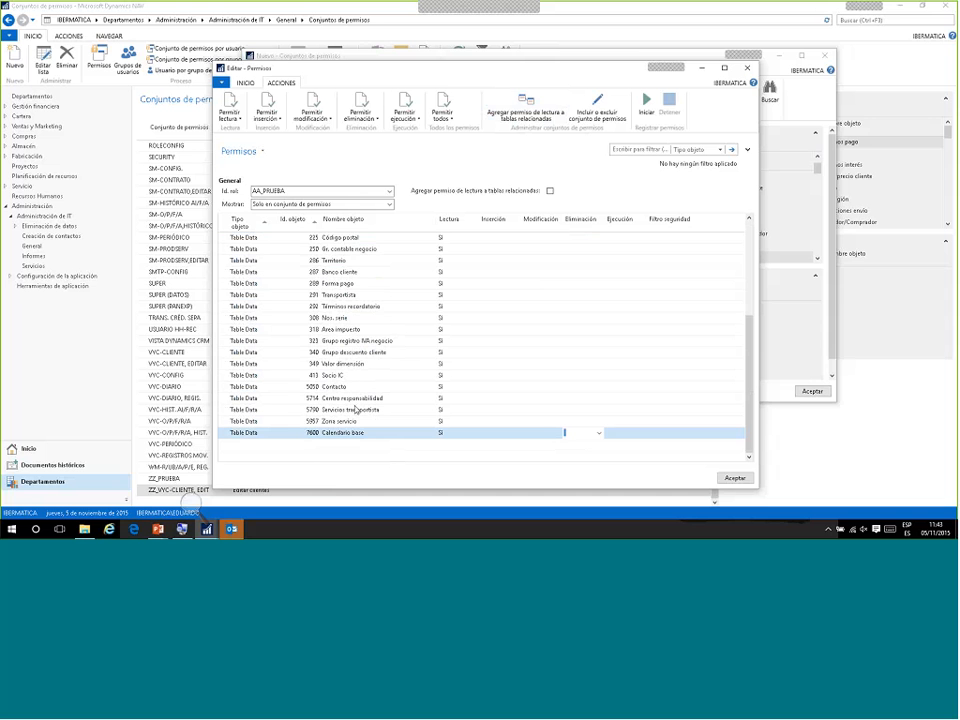
{"action": "scroll", "coordinate": [356, 410], "scroll_direction": "up", "scroll_amount": 3}
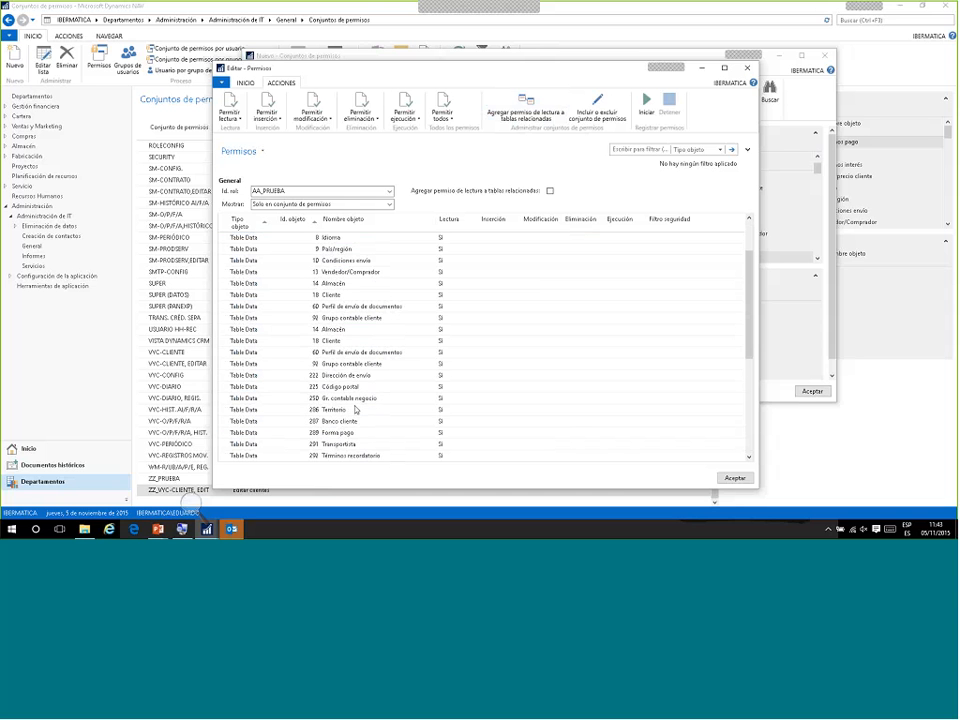
{"action": "scroll", "coordinate": [355, 409], "scroll_direction": "up", "scroll_amount": 2}
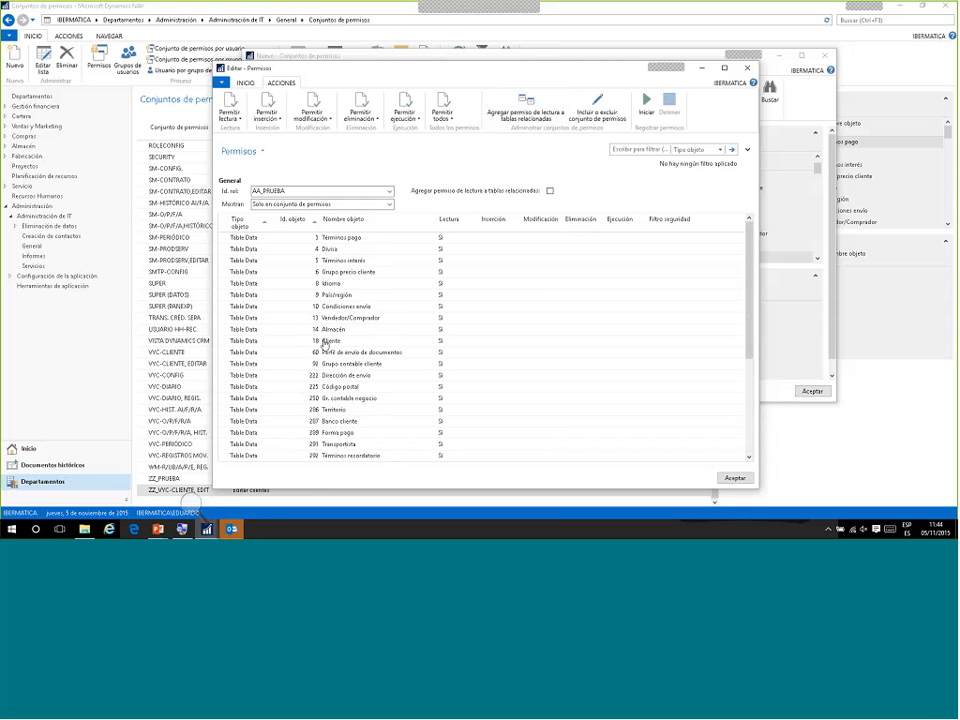
- Delete all the permission lines from the AA_PRUEBA set
{"action": "key", "text": "ctrl+a"}
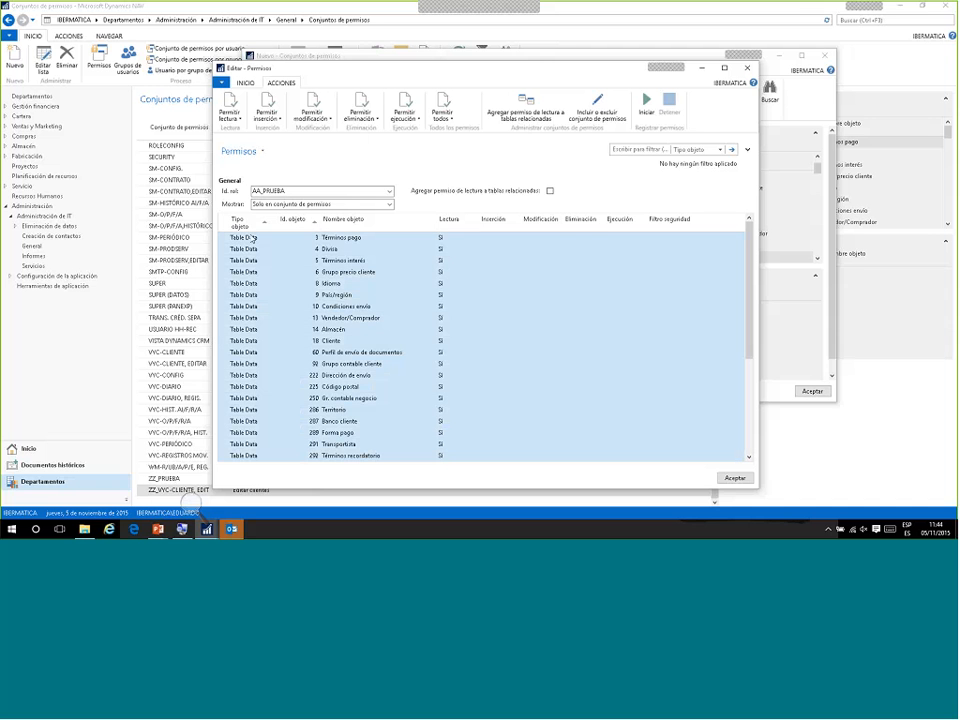
{"action": "left_click", "coordinate": [245, 82]}
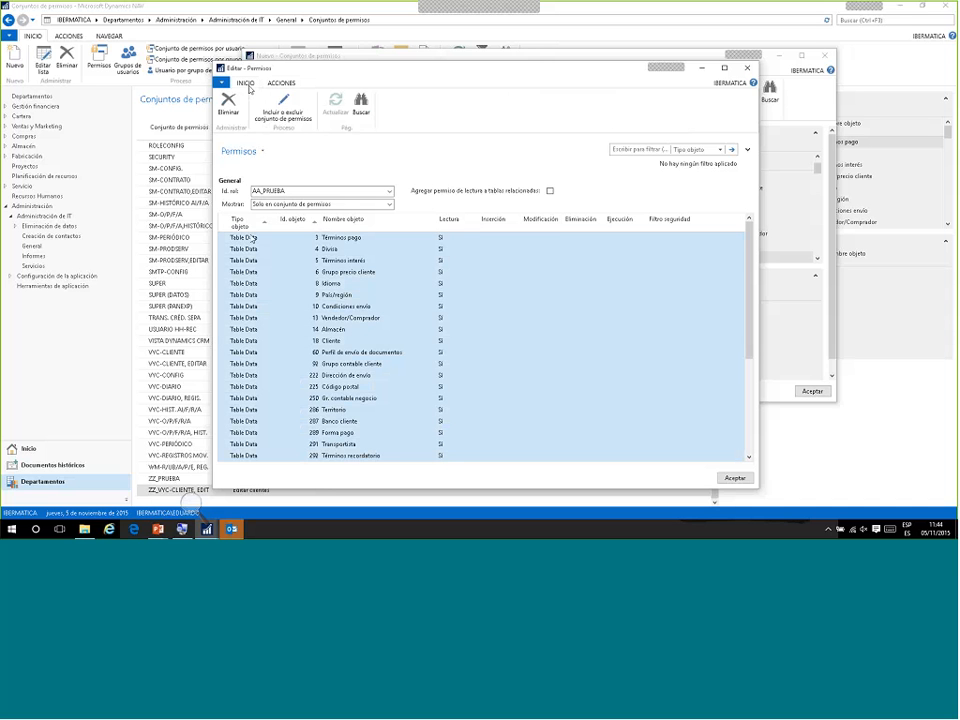
{"action": "left_click", "coordinate": [233, 108]}
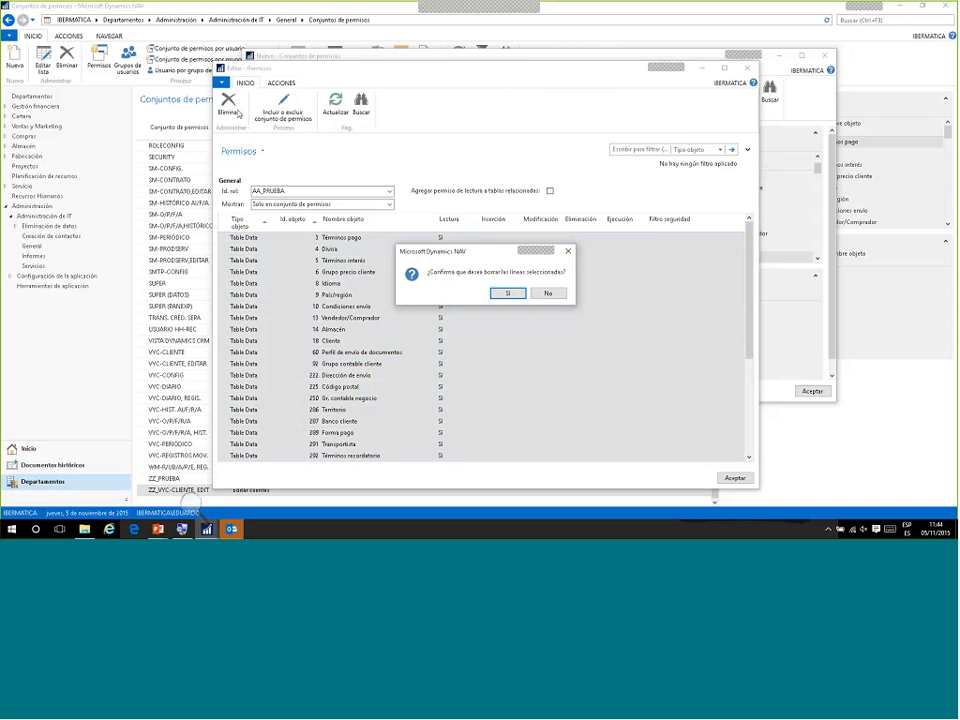
{"action": "left_click", "coordinate": [507, 293]}
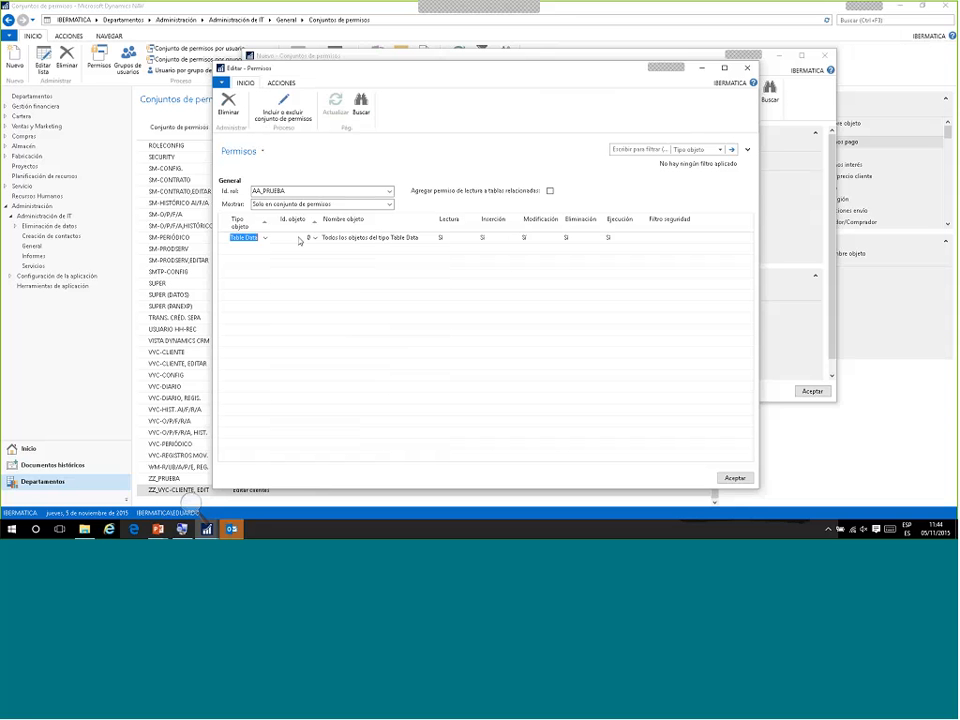
- Start recording permissions for the AA_PRUEBA set and return to the sales order processor home page
{"action": "left_click", "coordinate": [281, 82]}
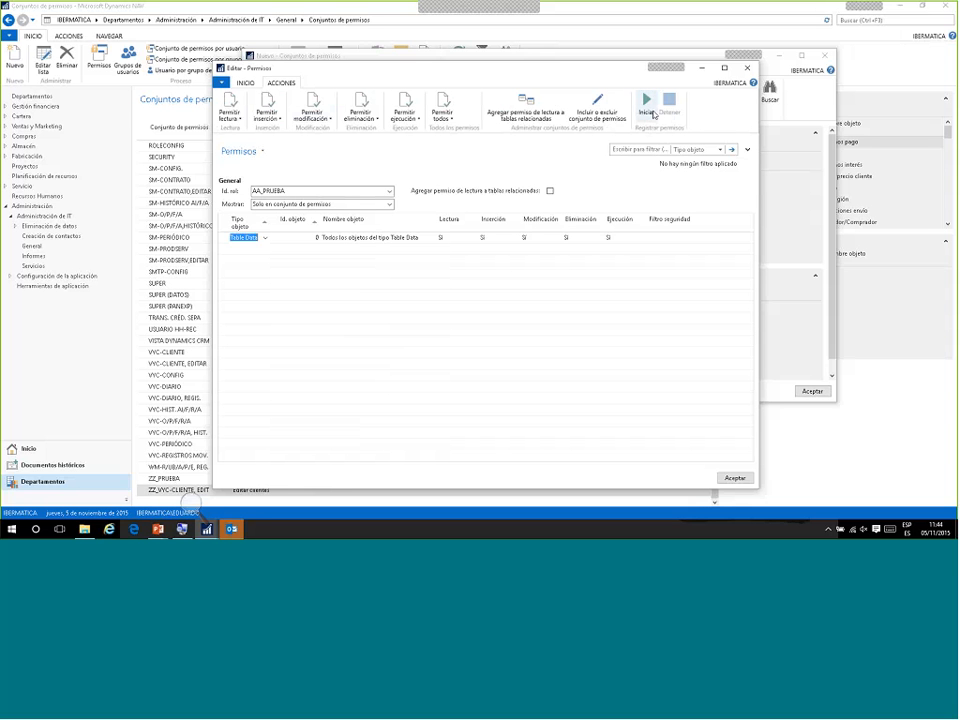
{"action": "left_click", "coordinate": [652, 113]}
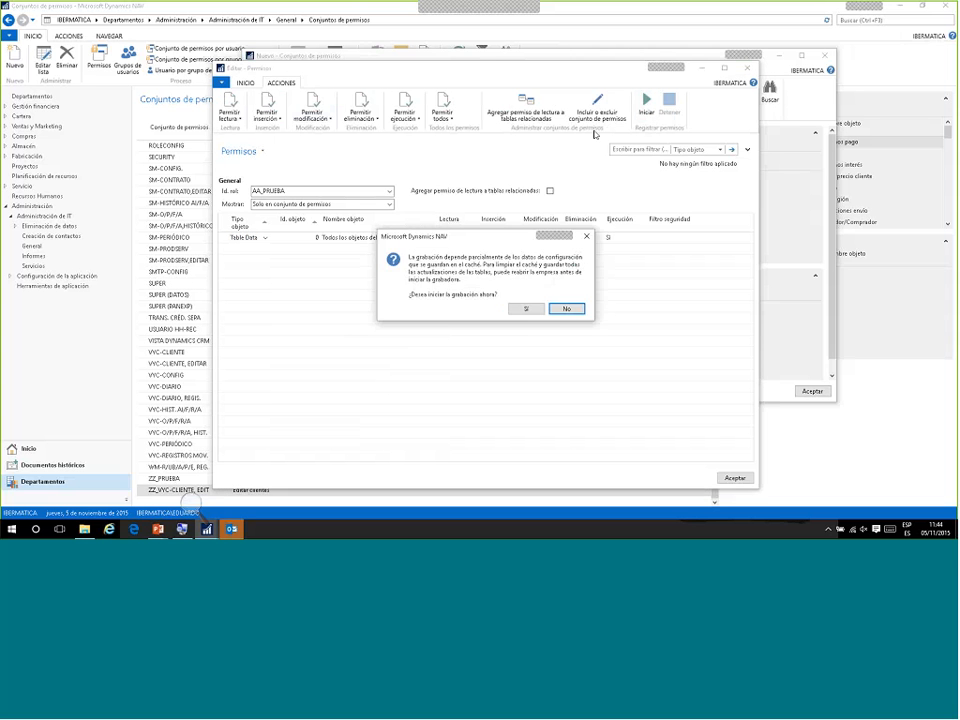
{"action": "left_click", "coordinate": [522, 309]}
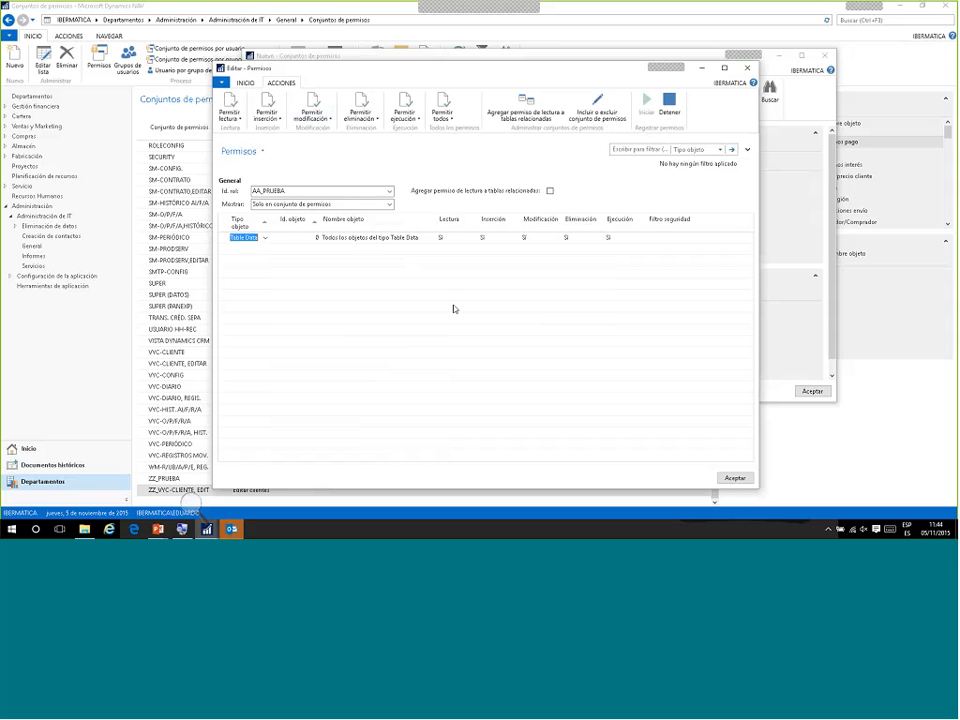
{"action": "key", "text": "Escape"}
{"action": "key", "text": "Escape"}
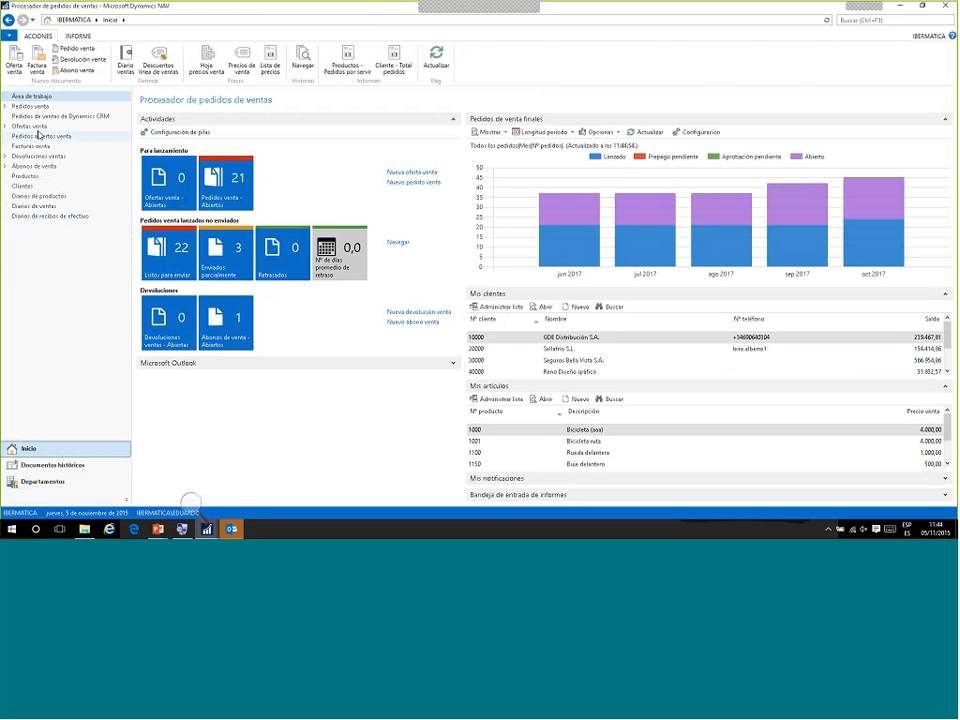
- Append "(AAA)" to the name on the GDE Distribución S.A. customer card and close the card
{"action": "left_click", "coordinate": [33, 187]}
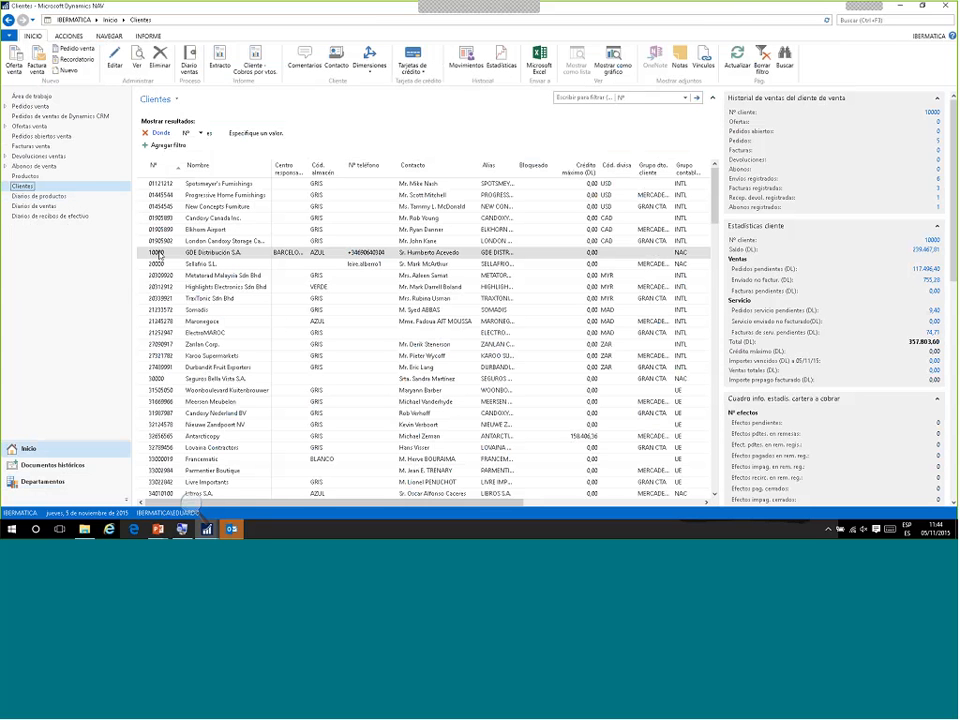
{"action": "double_click", "coordinate": [158, 254]}
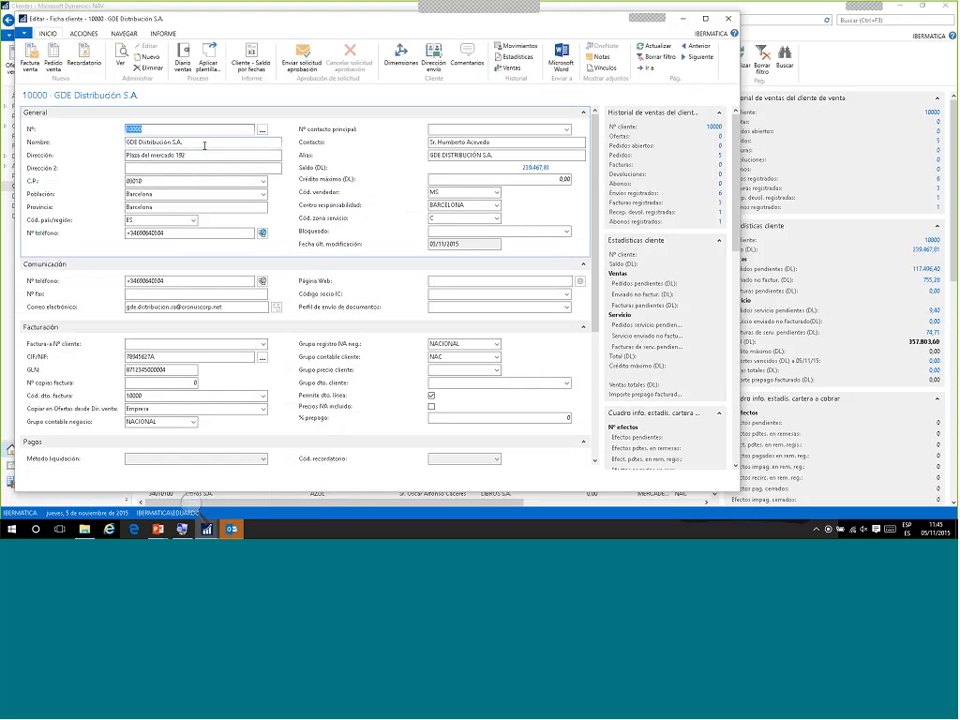
{"action": "left_click", "coordinate": [206, 146]}
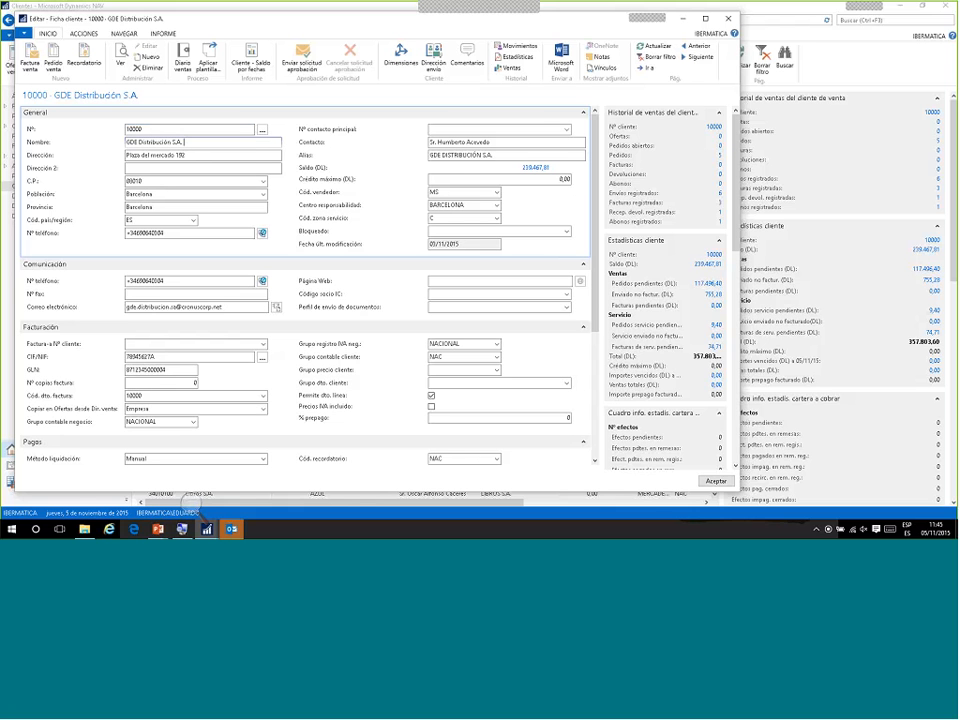
{"action": "type", "text": "(AAA)"}
{"action": "key", "text": "Tab"}
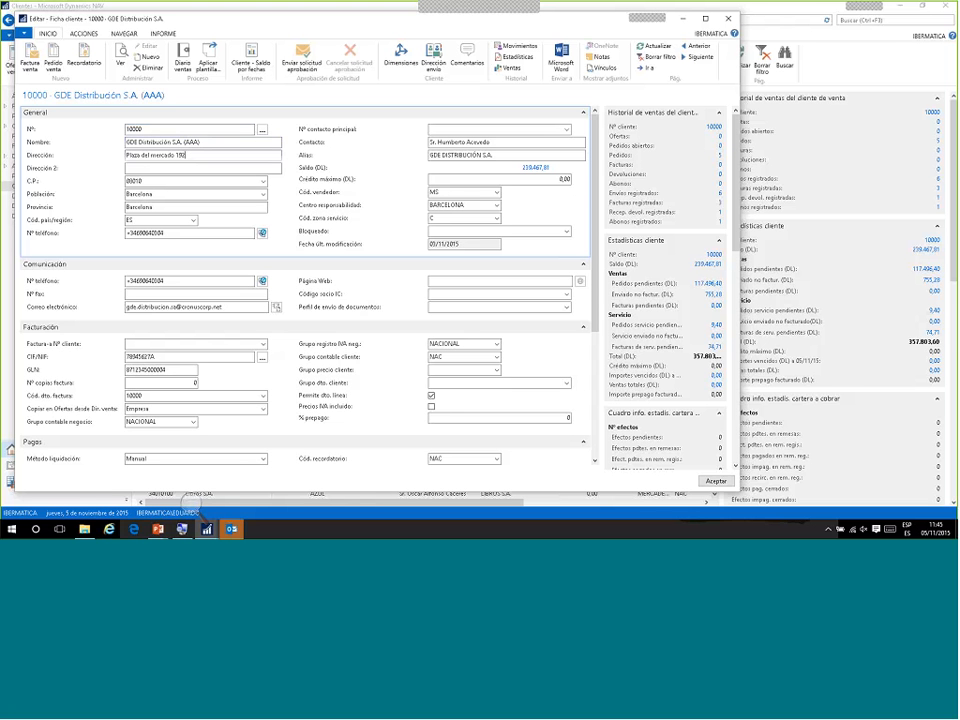
{"action": "left_click", "coordinate": [717, 481]}
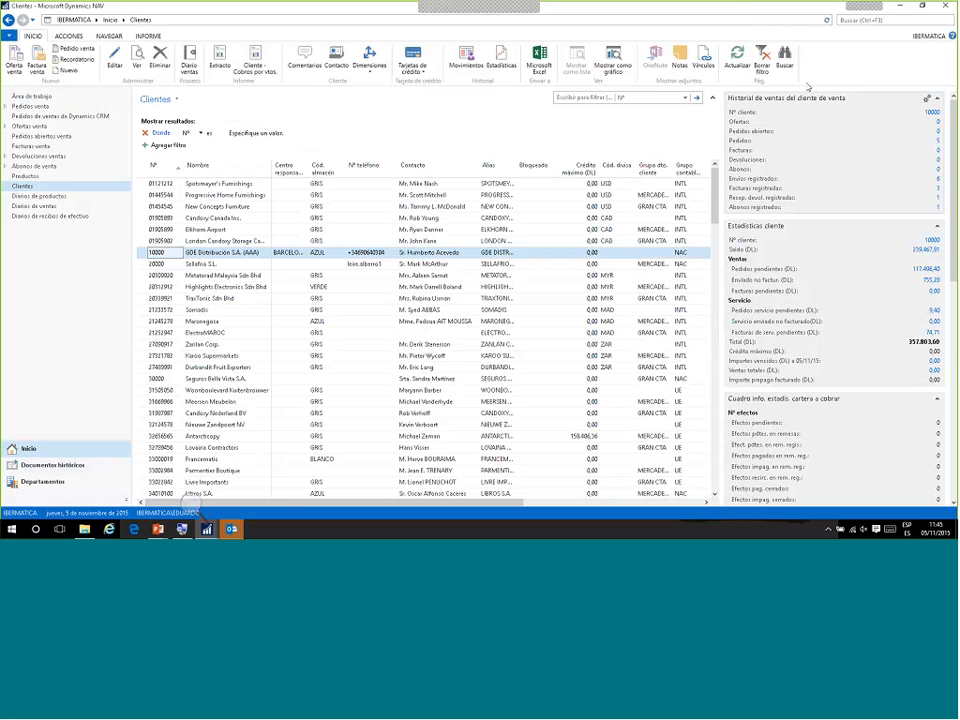
- Find the Proveedores list by searching for "proveedores", then open and close the Mensajería Madrid vendor card without editing it
{"action": "left_click", "coordinate": [903, 21]}
{"action": "type", "text": "prov"}
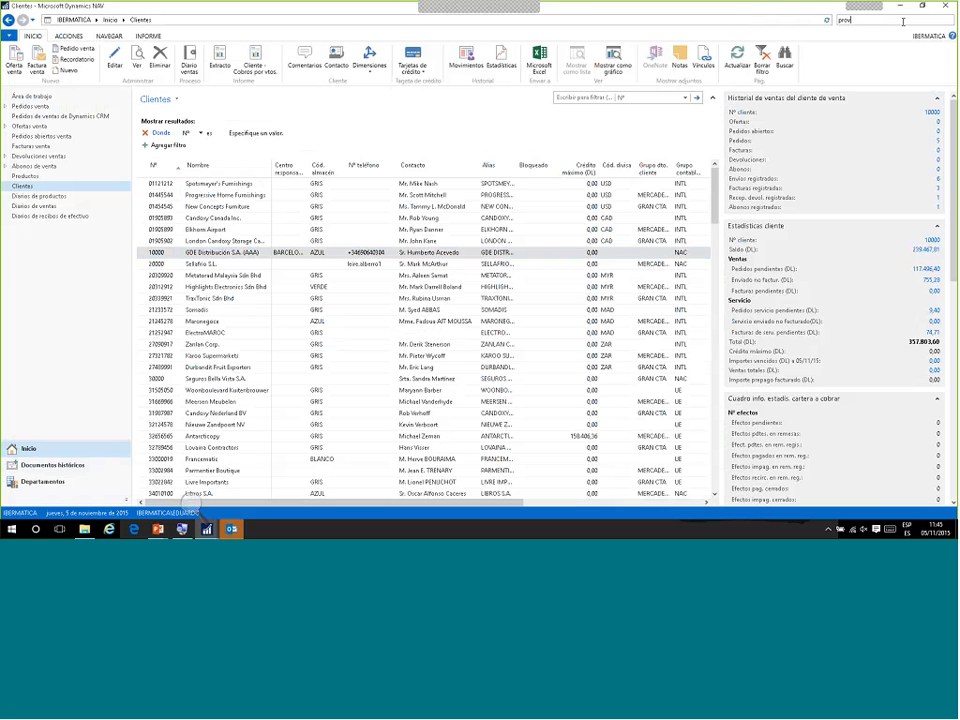
{"action": "type", "text": "eedores"}
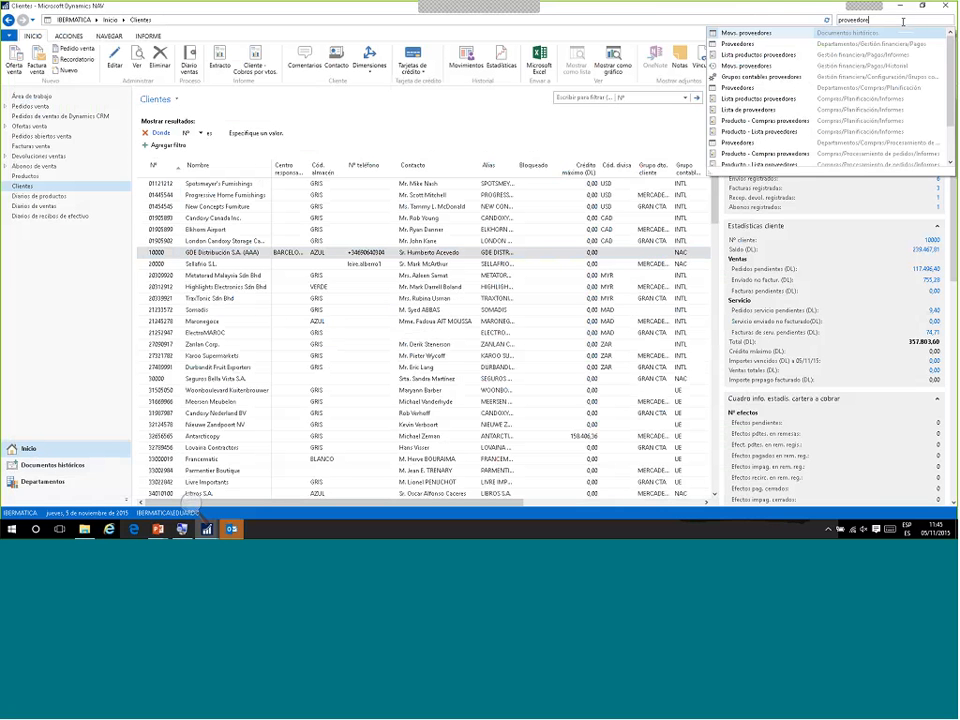
{"action": "left_click", "coordinate": [738, 44]}
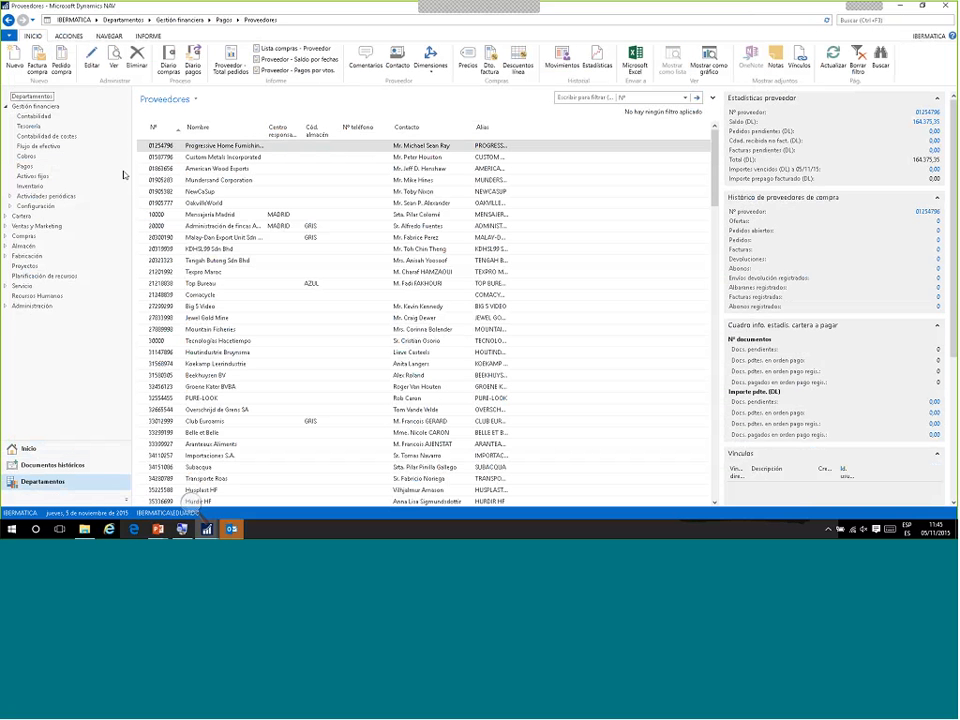
{"action": "double_click", "coordinate": [160, 214]}
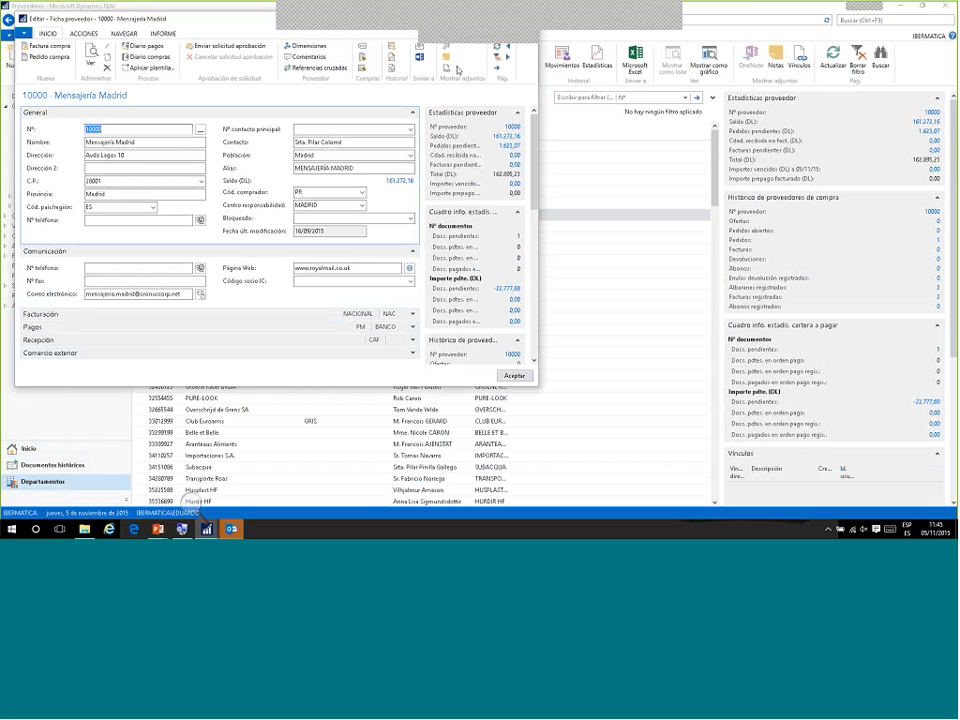
{"action": "key", "text": "Escape"}
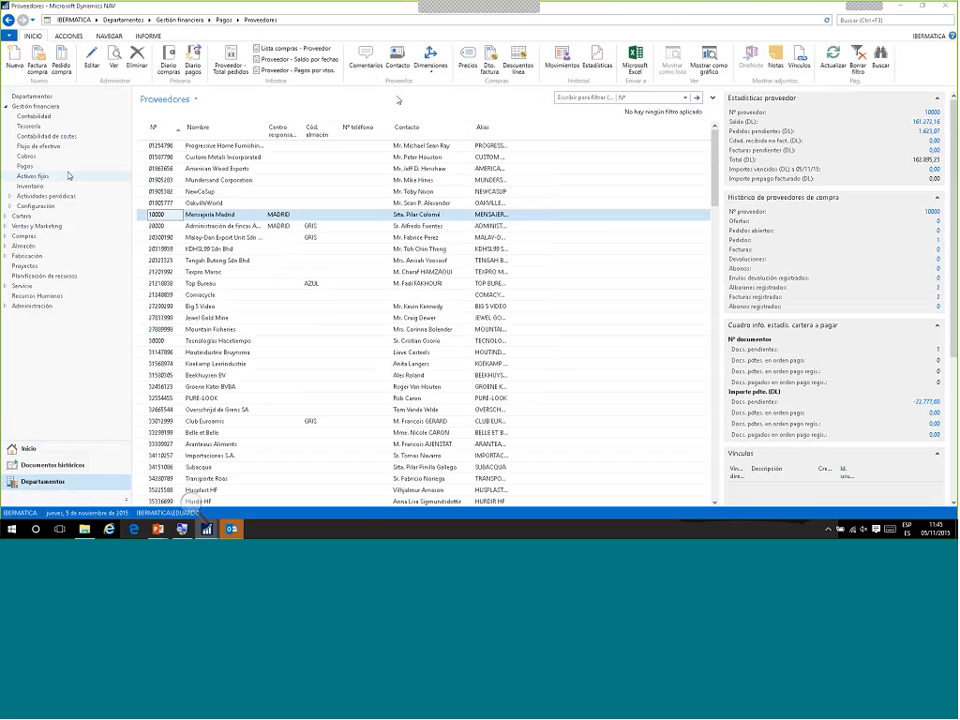
- Stop the permission recording, add the recorded permissions to the AA_PRUEBA set, and review its Cliente and Proveedor lines
{"action": "mouse_move", "coordinate": [204, 530]}
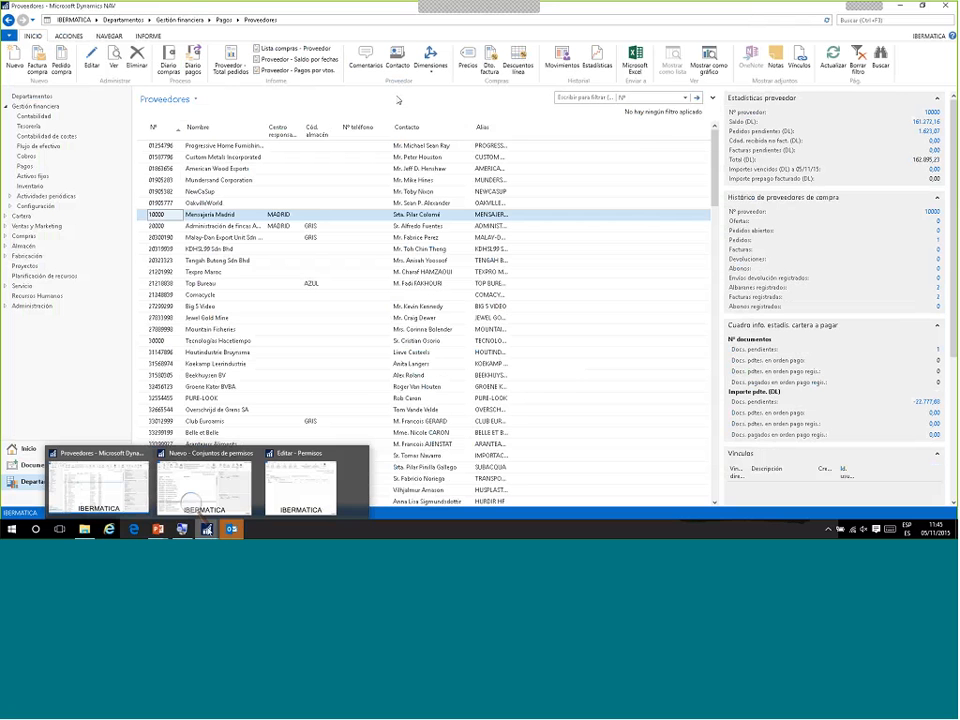
{"action": "left_click", "coordinate": [290, 484]}
{"action": "left_click", "coordinate": [669, 106]}
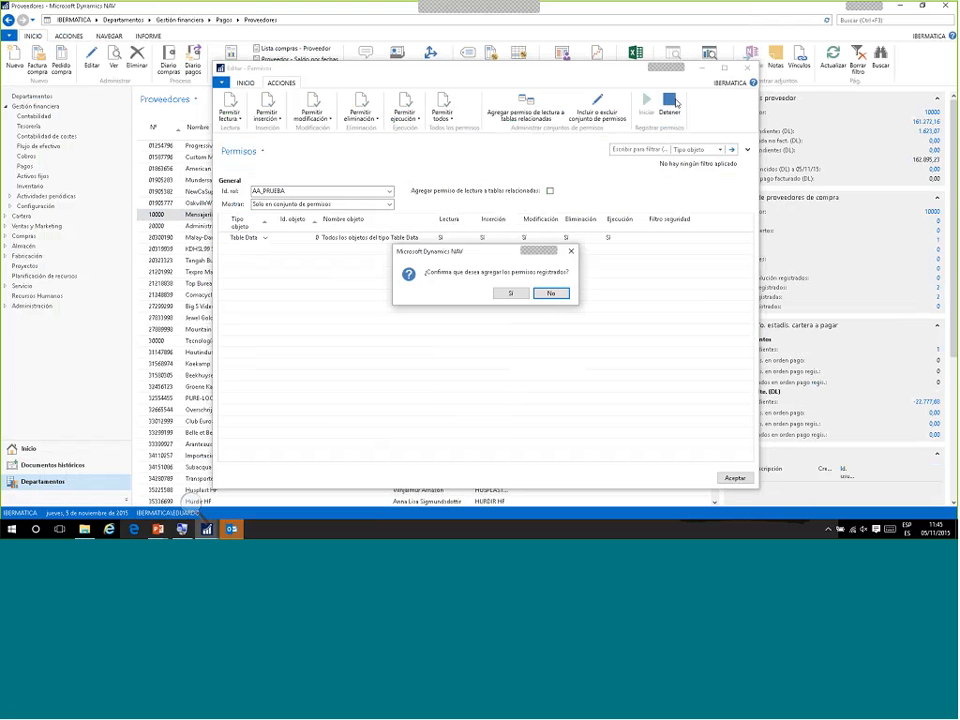
{"action": "left_click", "coordinate": [517, 293]}
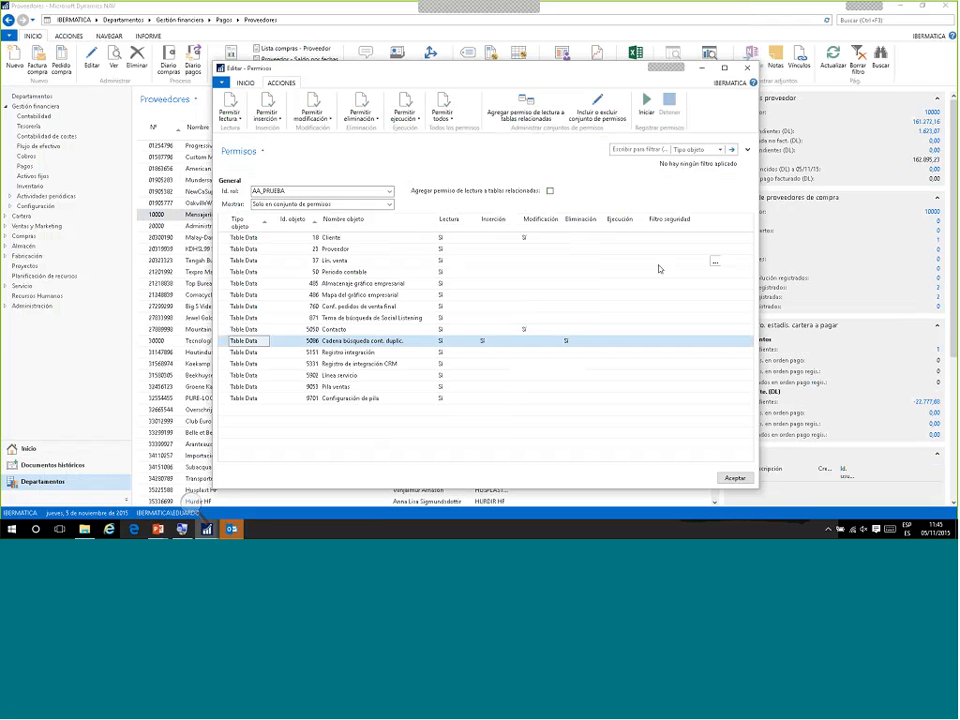
{"action": "left_click", "coordinate": [351, 242]}
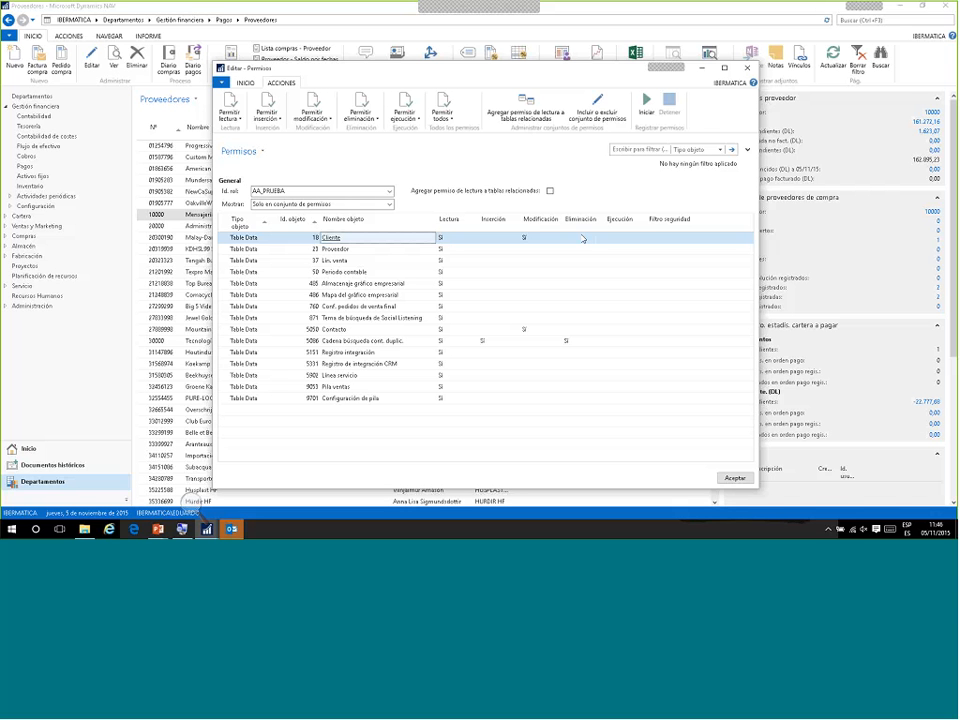
{"action": "left_click", "coordinate": [380, 252]}
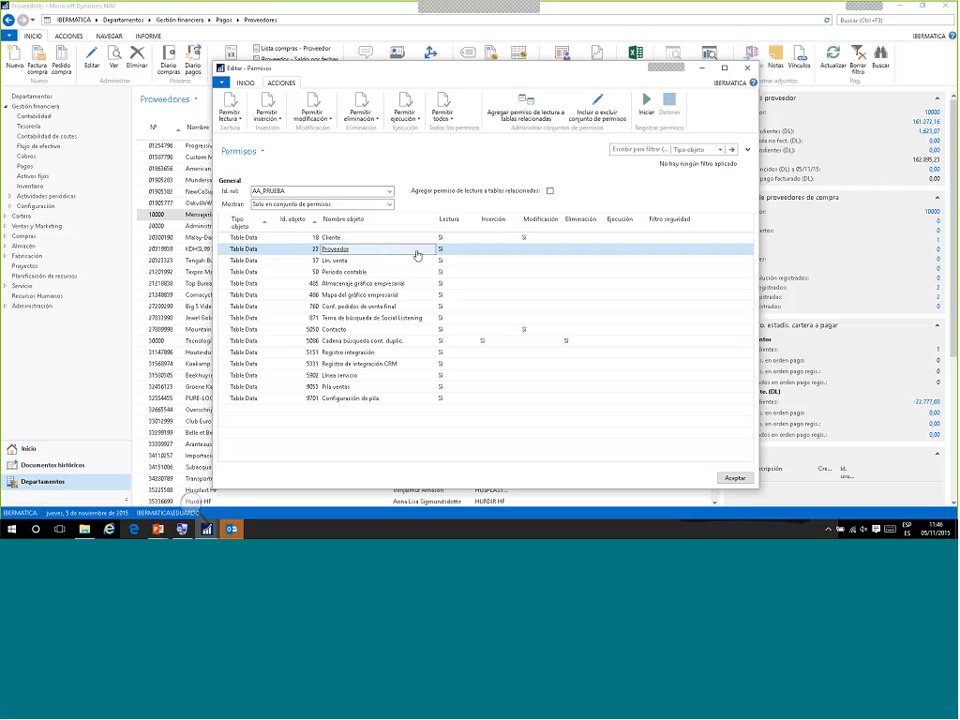
- Add read permission for the tables related to Cliente and Proveedor in the AA_PRUEBA set, and close its permissions window
{"action": "key", "text": "Up"}
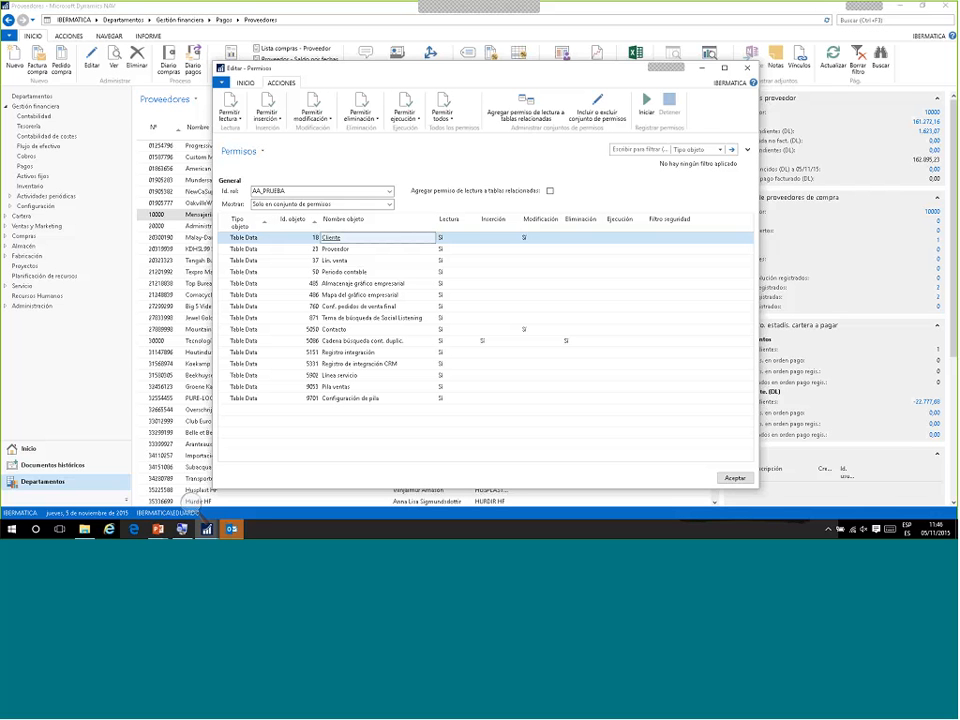
{"action": "left_click", "coordinate": [369, 252]}
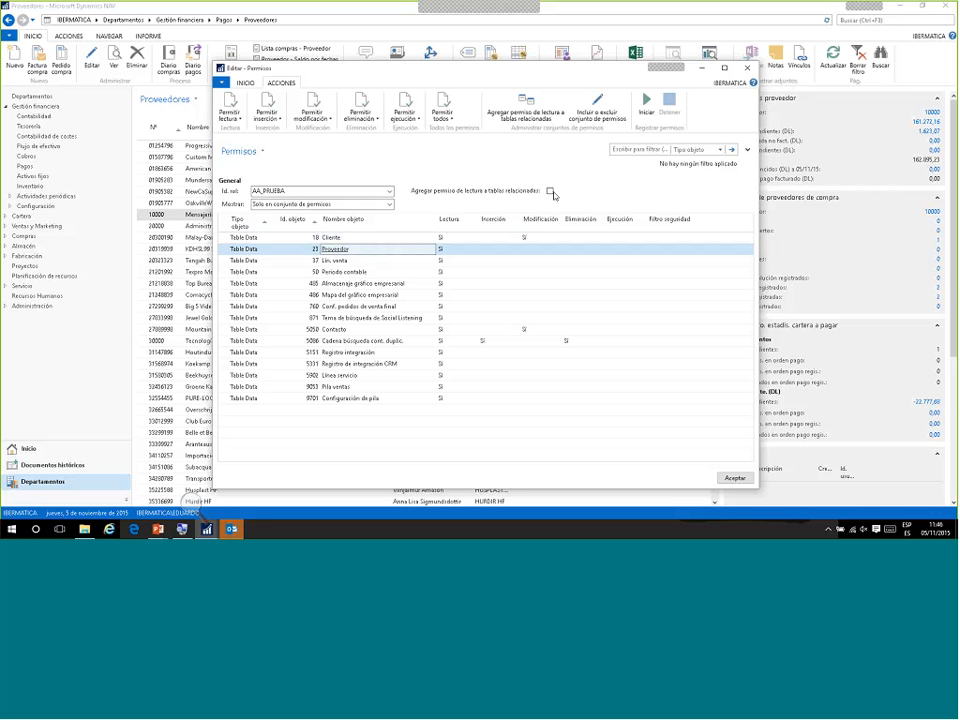
{"action": "left_click", "coordinate": [392, 242]}
{"action": "left_click", "coordinate": [545, 115]}
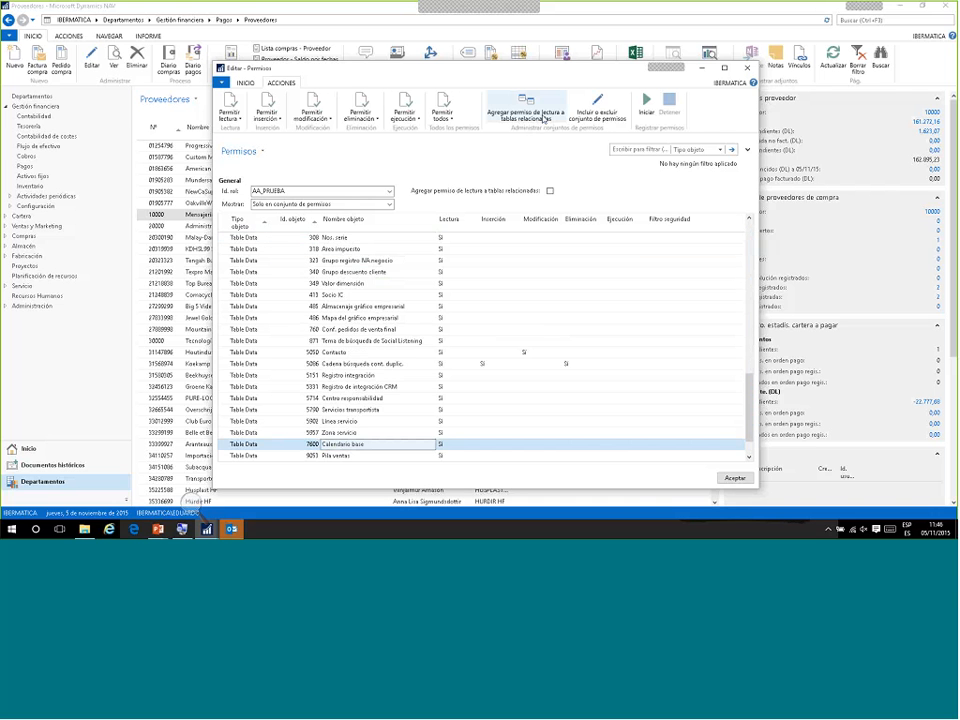
{"action": "scroll", "coordinate": [404, 387], "scroll_direction": "up", "scroll_amount": 10}
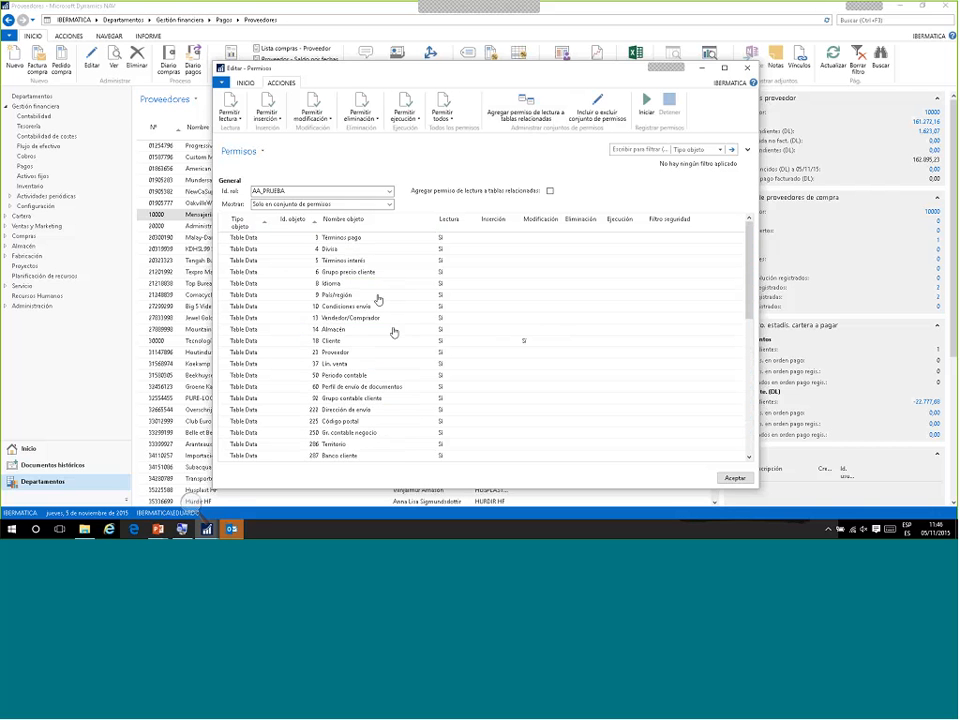
{"action": "scroll", "coordinate": [407, 377], "scroll_direction": "down", "scroll_amount": 3}
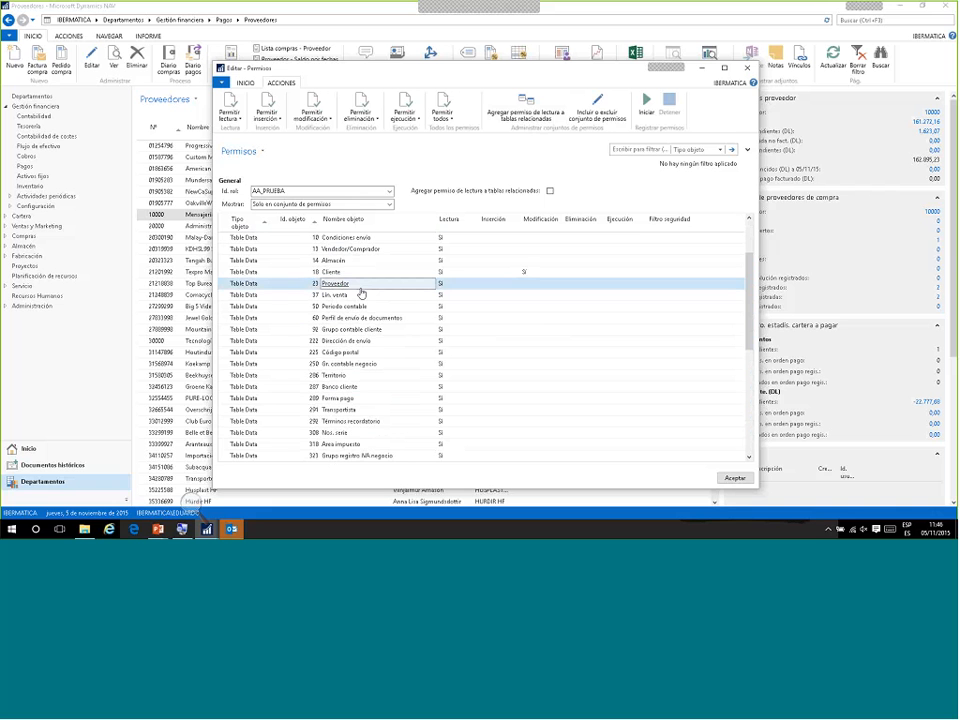
{"action": "left_click", "coordinate": [524, 116]}
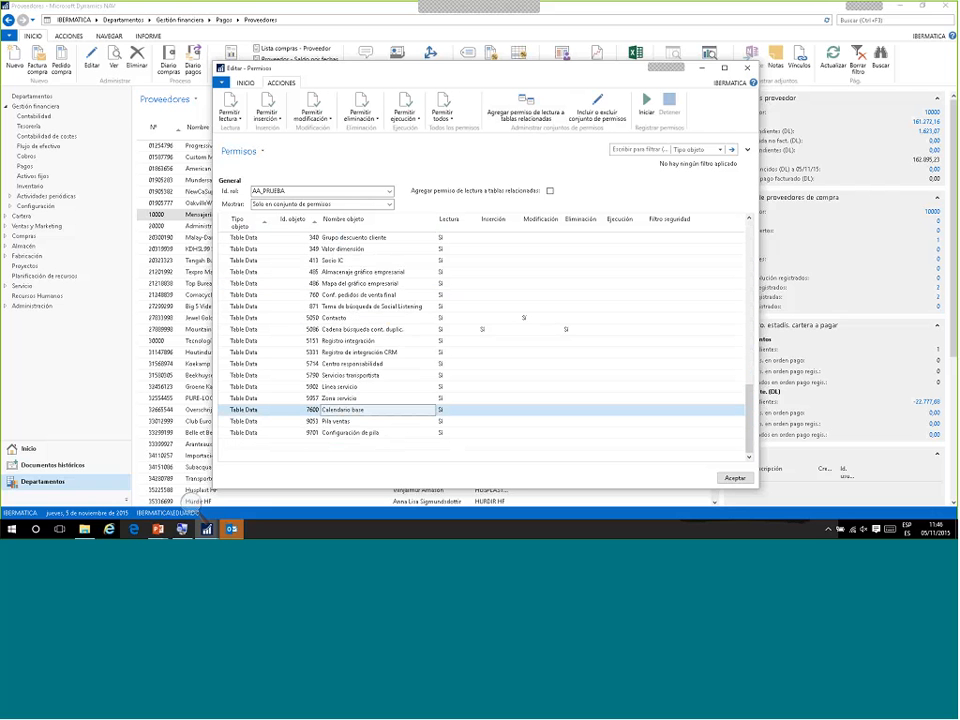
{"action": "scroll", "coordinate": [430, 420], "scroll_direction": "up", "scroll_amount": 10}
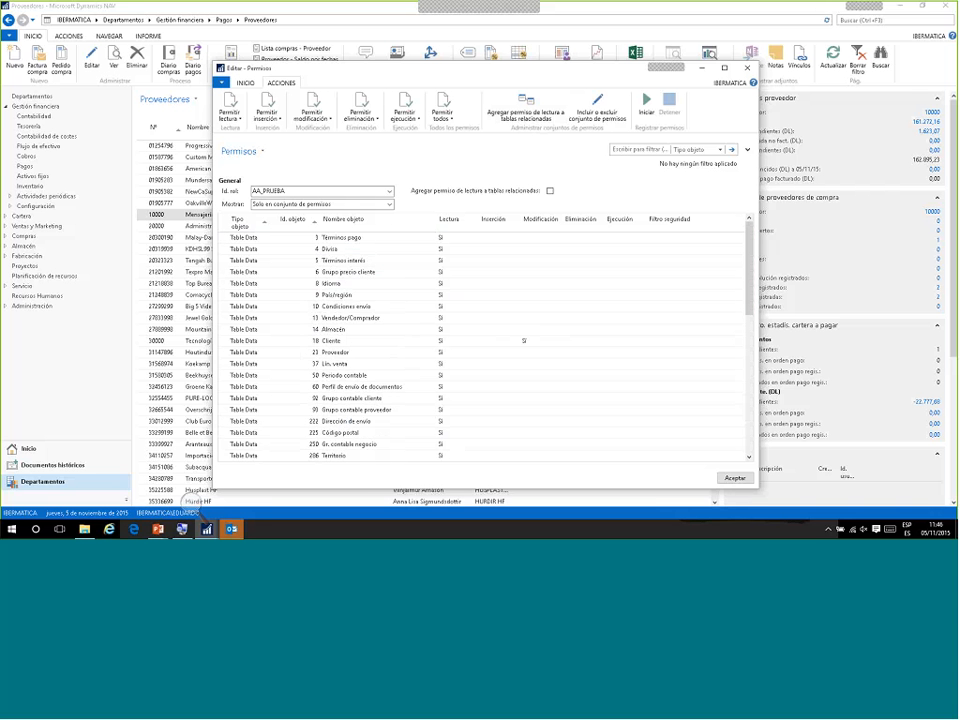
{"action": "left_click", "coordinate": [244, 83]}
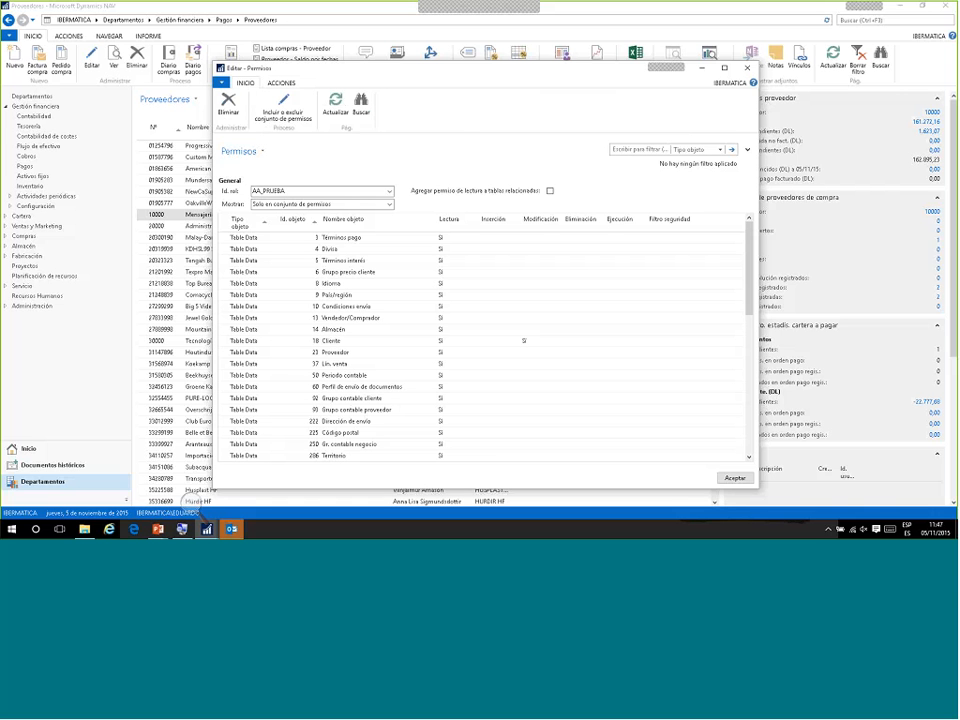
{"action": "left_click", "coordinate": [733, 478]}
- Switch to the Conjuntos de permisos window, maximize it and filter the permission sets by AA*
{"action": "scroll", "coordinate": [242, 422], "scroll_direction": "down", "scroll_amount": 10}
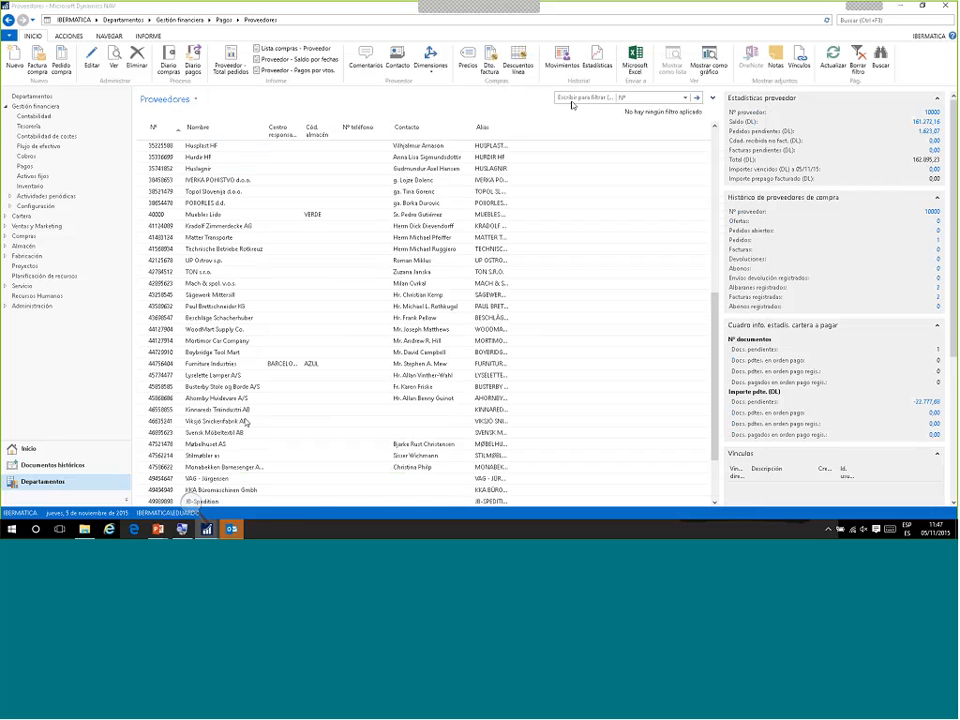
{"action": "mouse_move", "coordinate": [207, 529]}
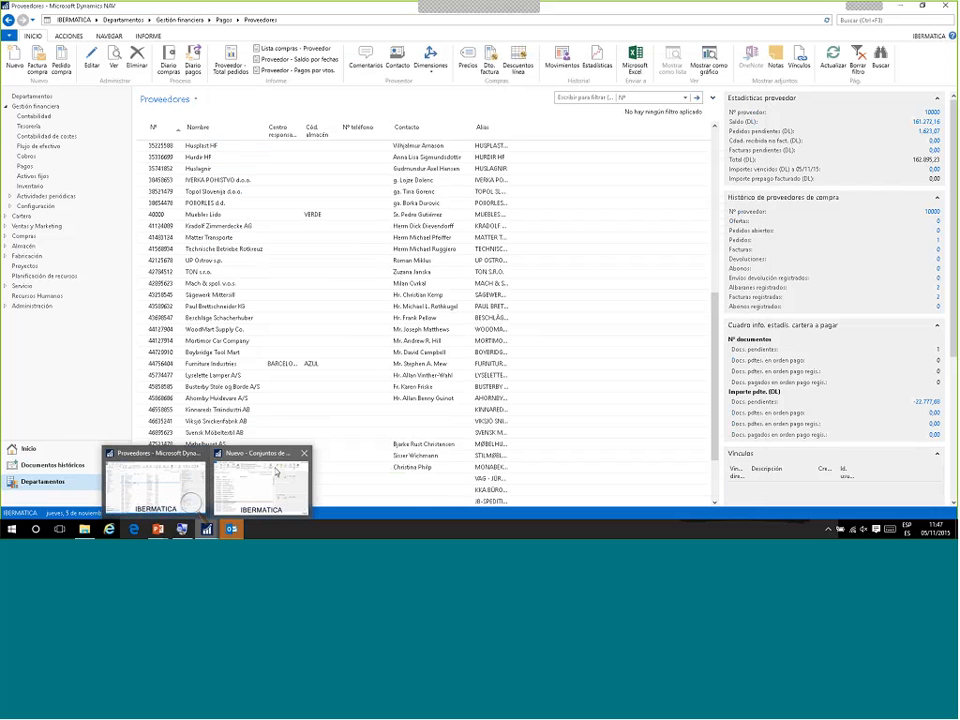
{"action": "left_click", "coordinate": [260, 482]}
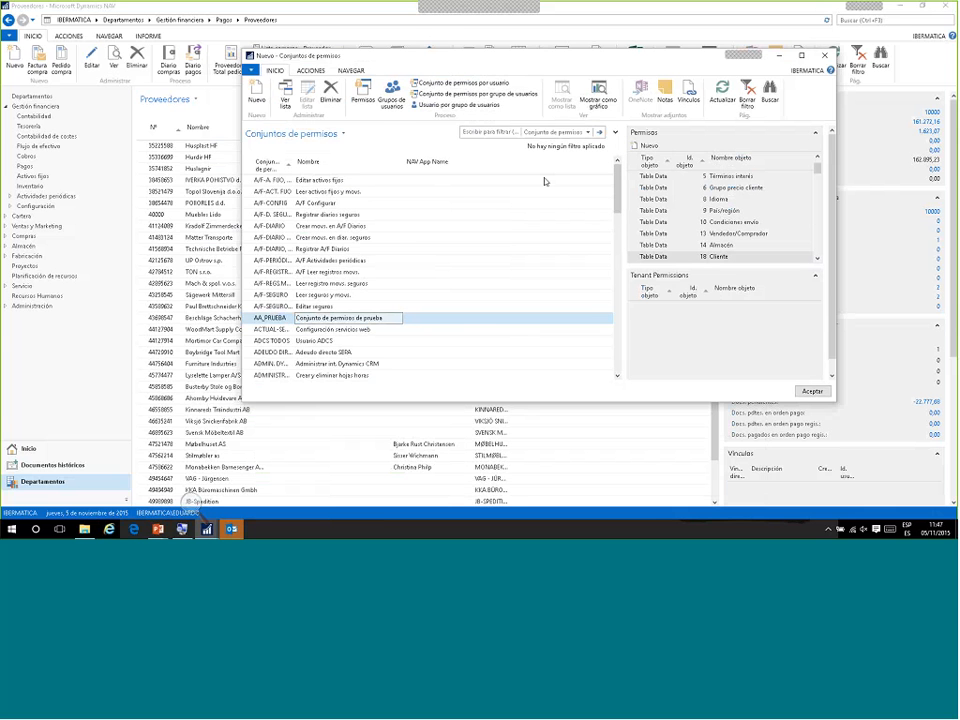
{"action": "left_click", "coordinate": [801, 56]}
{"action": "left_click", "coordinate": [611, 79]}
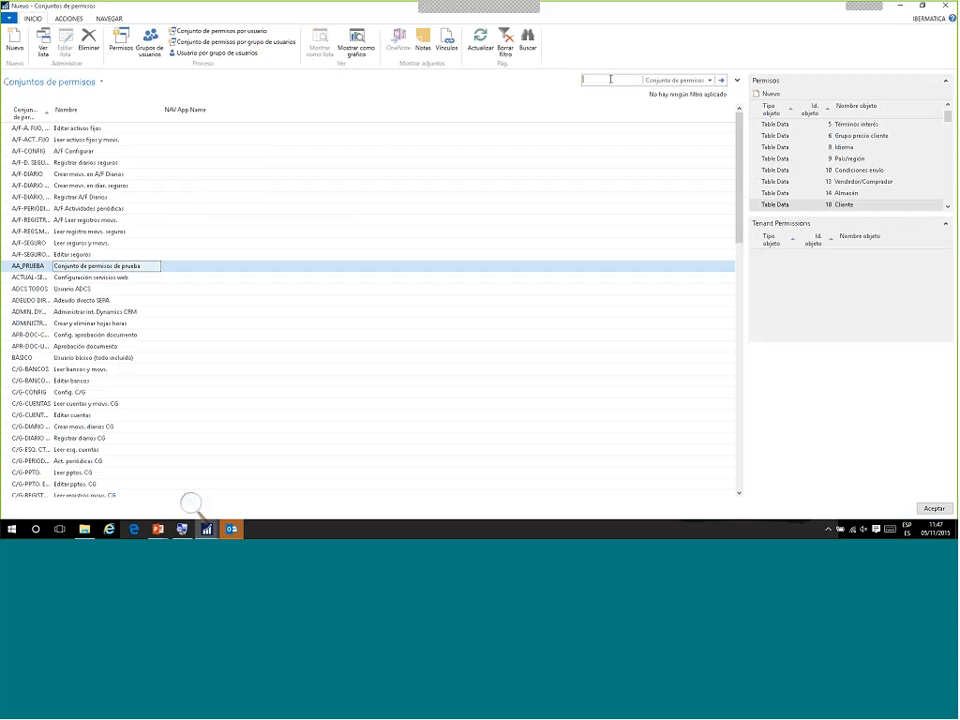
{"action": "type", "text": "AA*"}
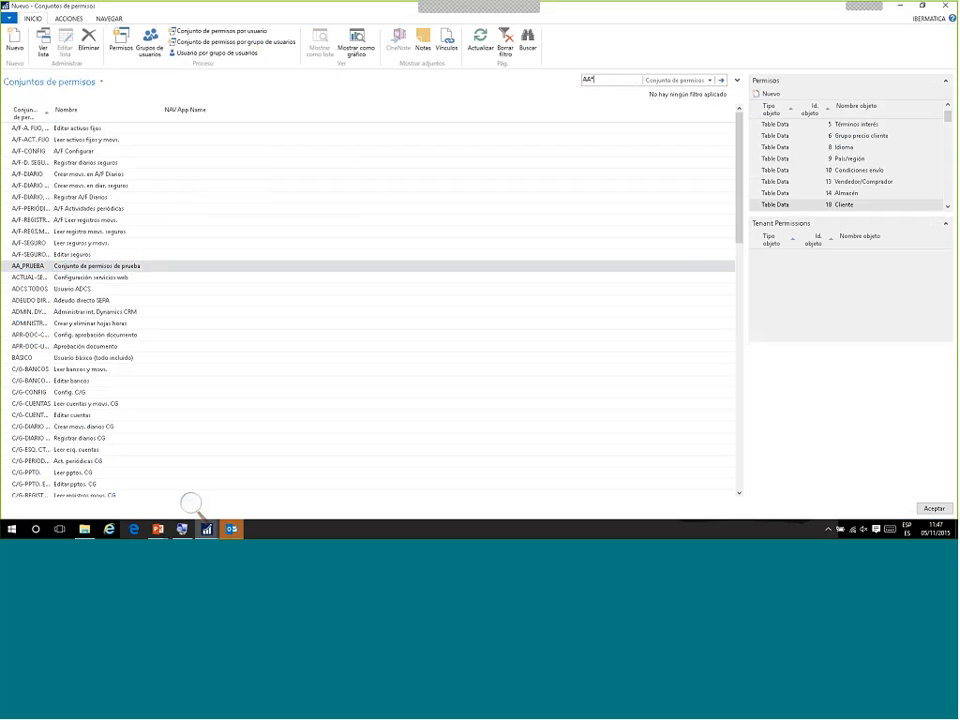
{"action": "key", "text": "Return"}
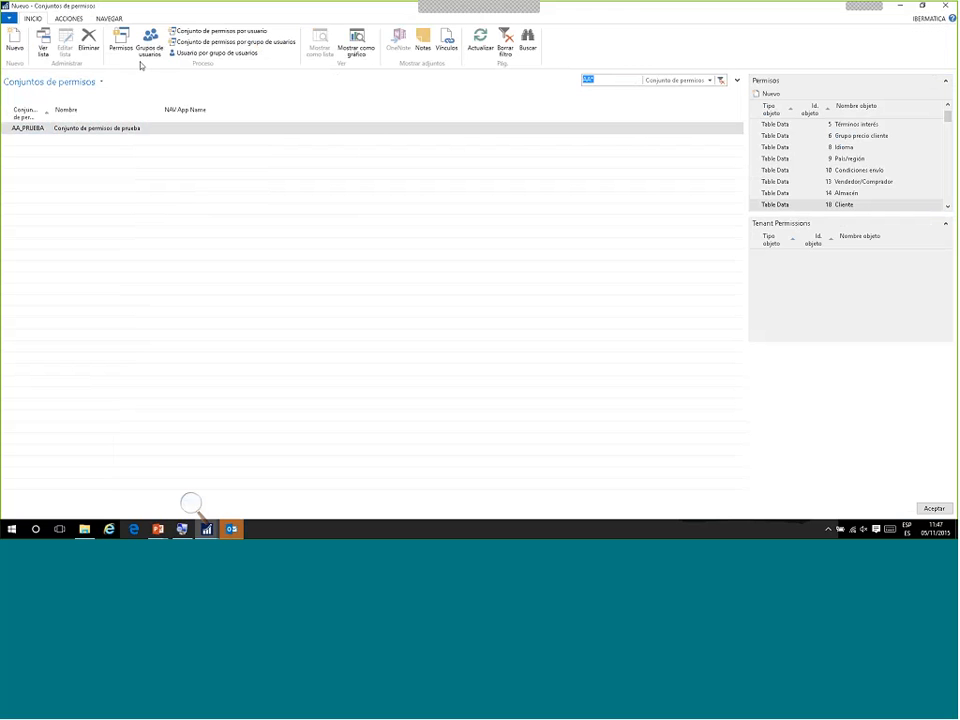
- Open the user groups and show the permission sets assigned to GRUPO_PROYECTOS
{"action": "left_click", "coordinate": [148, 47]}
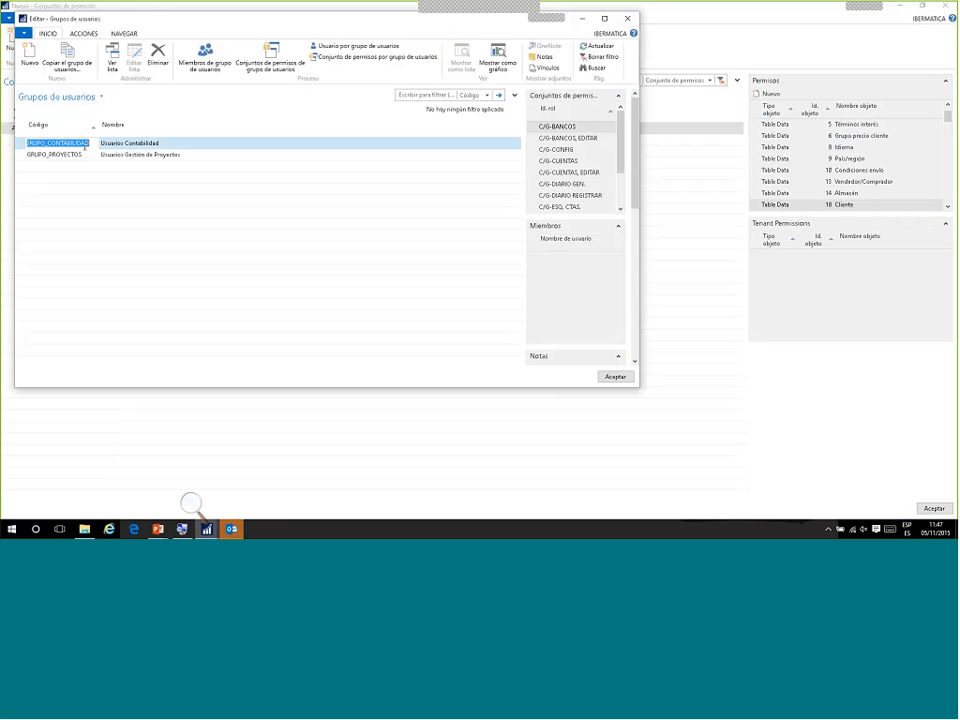
{"action": "left_click", "coordinate": [83, 155]}
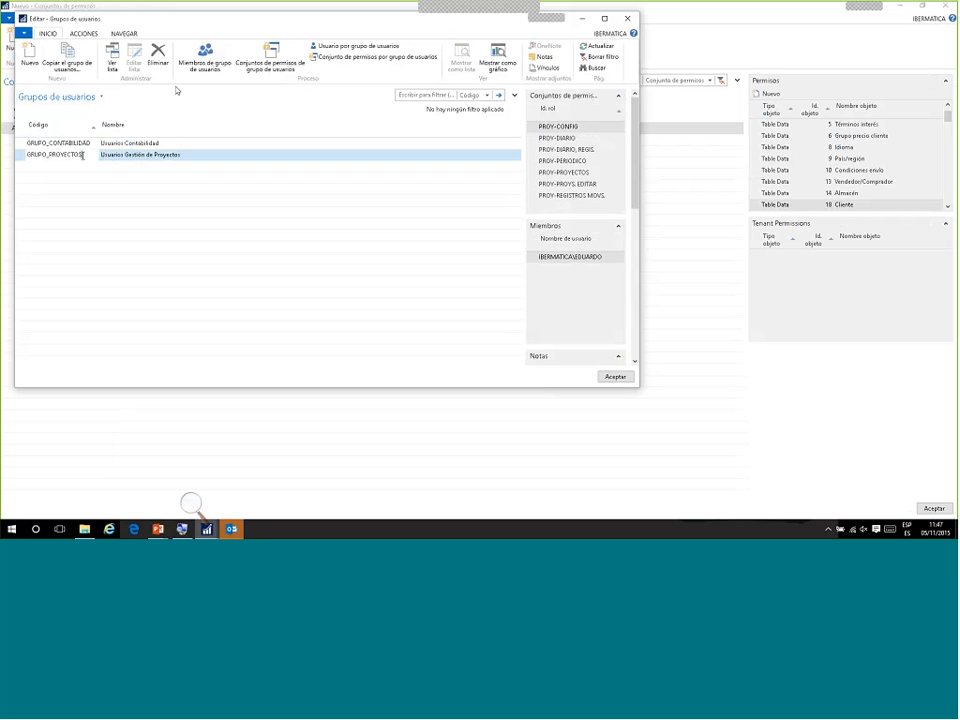
{"action": "left_click", "coordinate": [250, 66]}
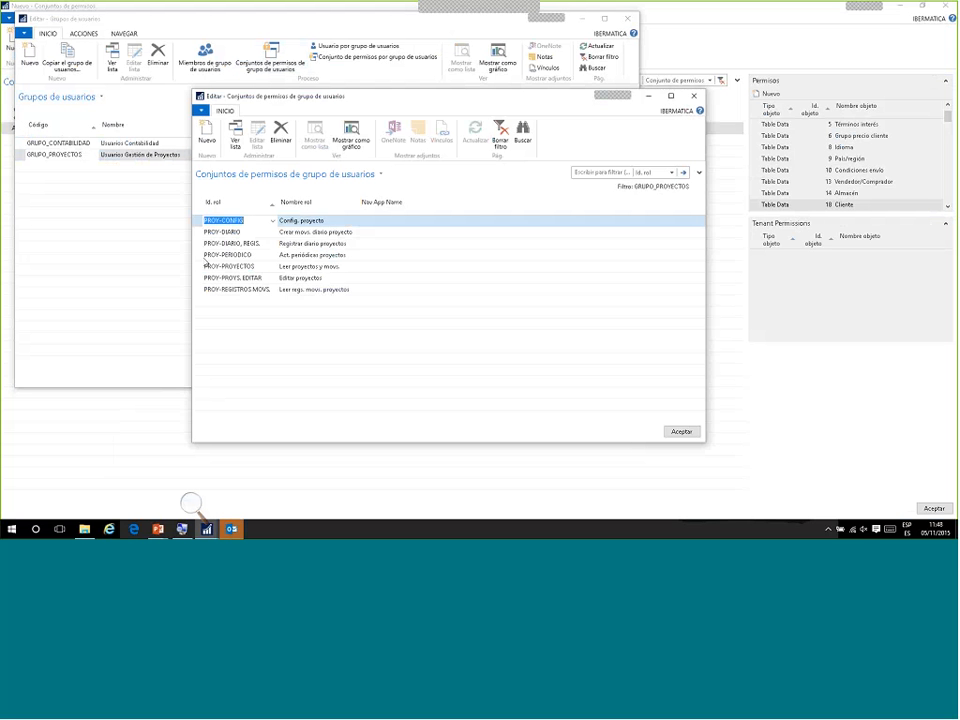
- Browse the permission sets available for a new GRUPO_PROYECTOS line without adding one, and close the user group windows
{"action": "left_click", "coordinate": [258, 302]}
{"action": "left_click", "coordinate": [272, 301]}
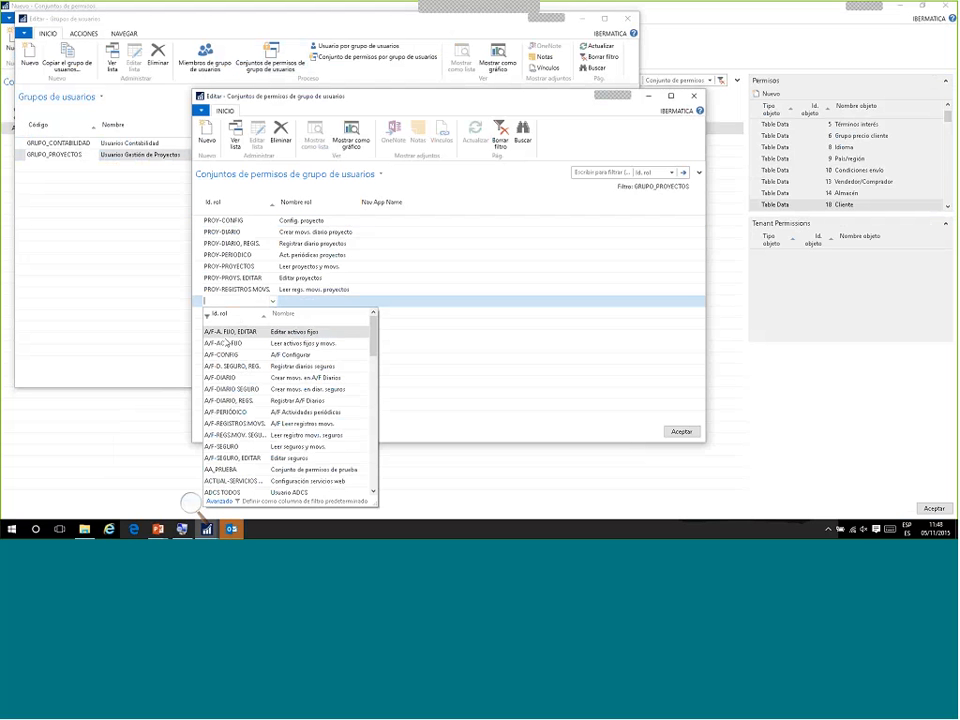
{"action": "scroll", "coordinate": [226, 348], "scroll_direction": "down", "scroll_amount": 6}
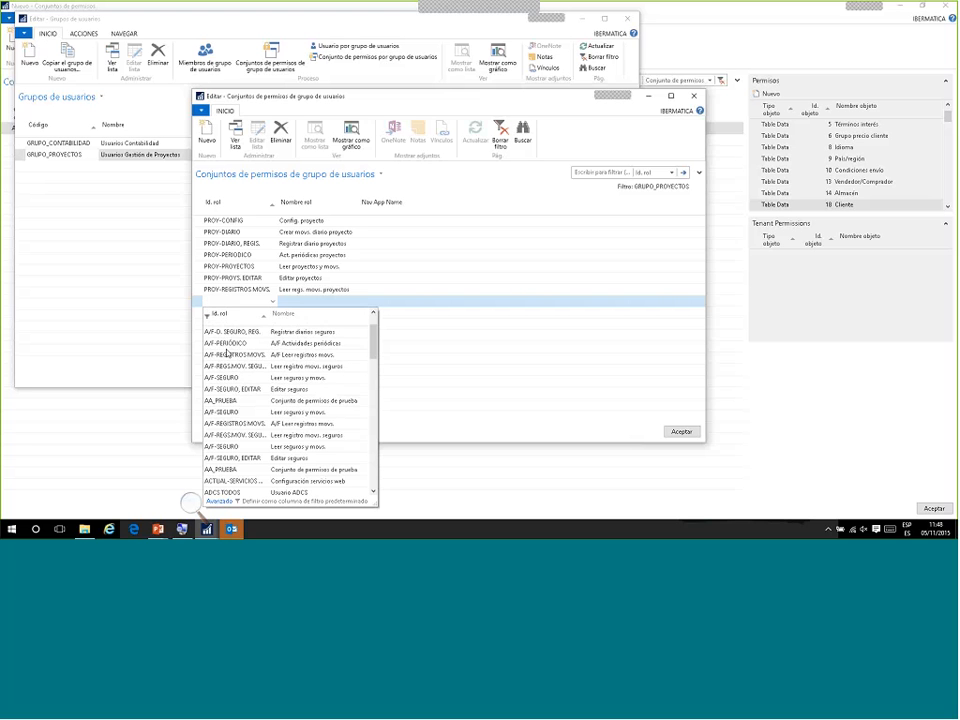
{"action": "scroll", "coordinate": [226, 350], "scroll_direction": "down", "scroll_amount": 15}
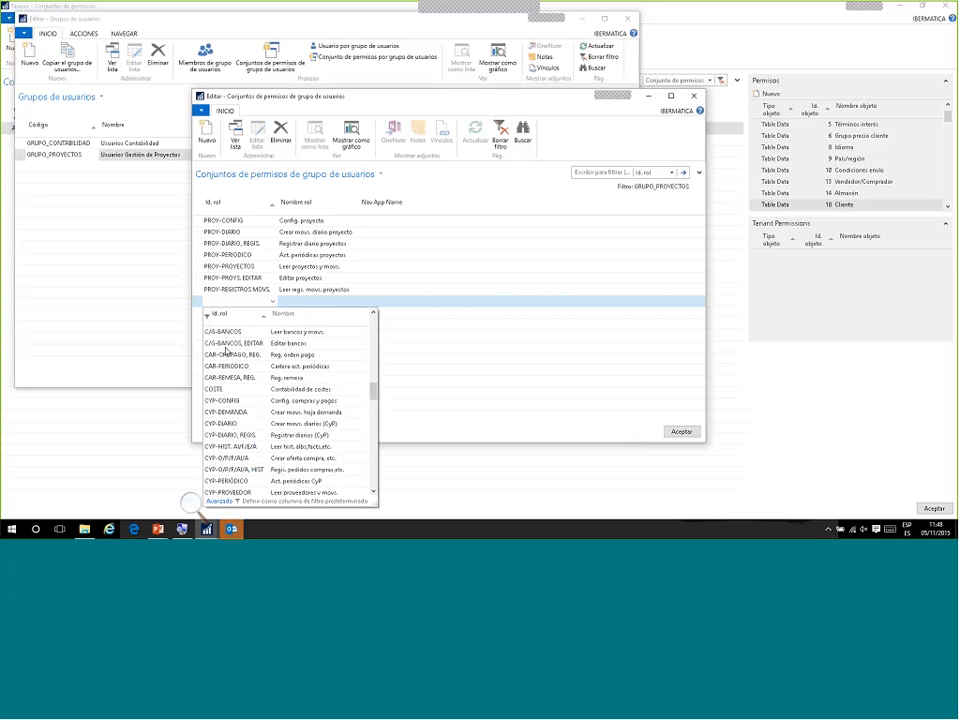
{"action": "scroll", "coordinate": [226, 350], "scroll_direction": "down", "scroll_amount": 15}
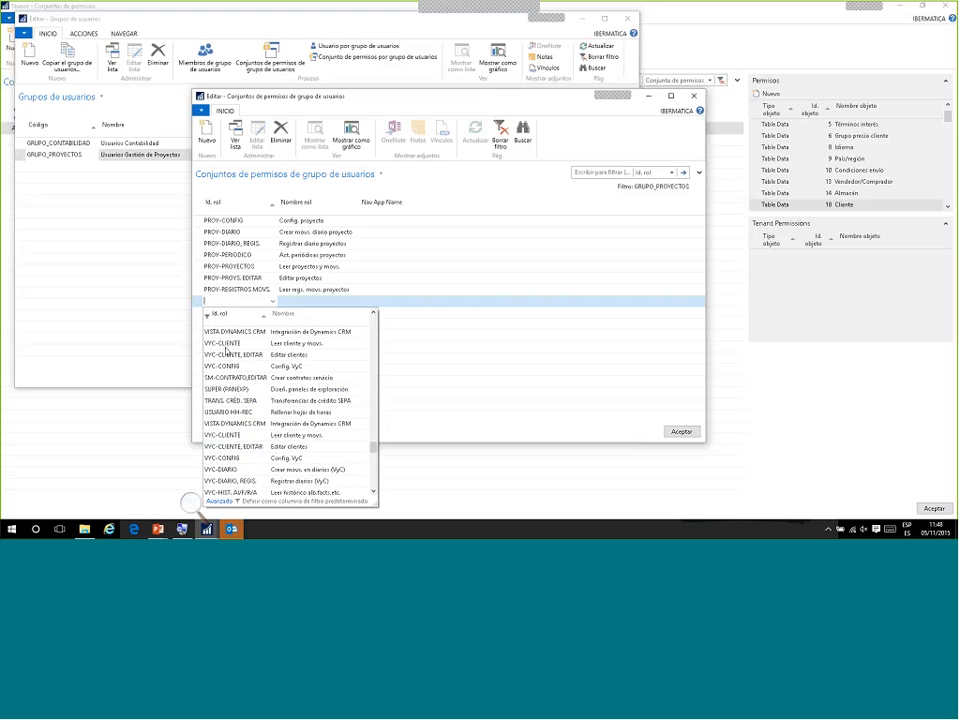
{"action": "scroll", "coordinate": [226, 350], "scroll_direction": "up", "scroll_amount": 15}
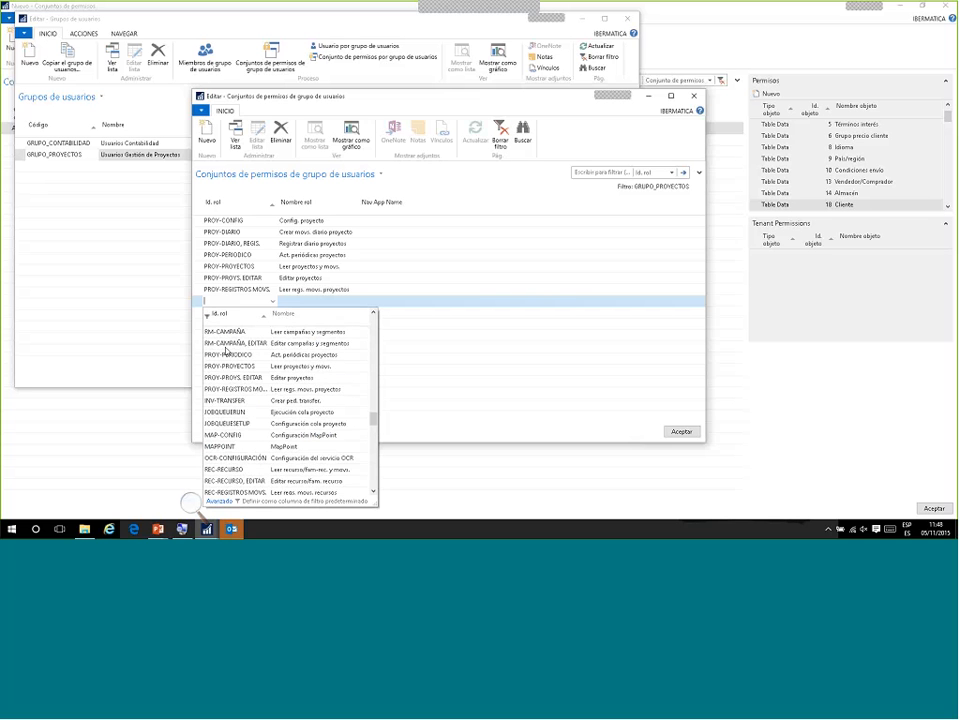
{"action": "scroll", "coordinate": [250, 340], "scroll_direction": "up", "scroll_amount": 10}
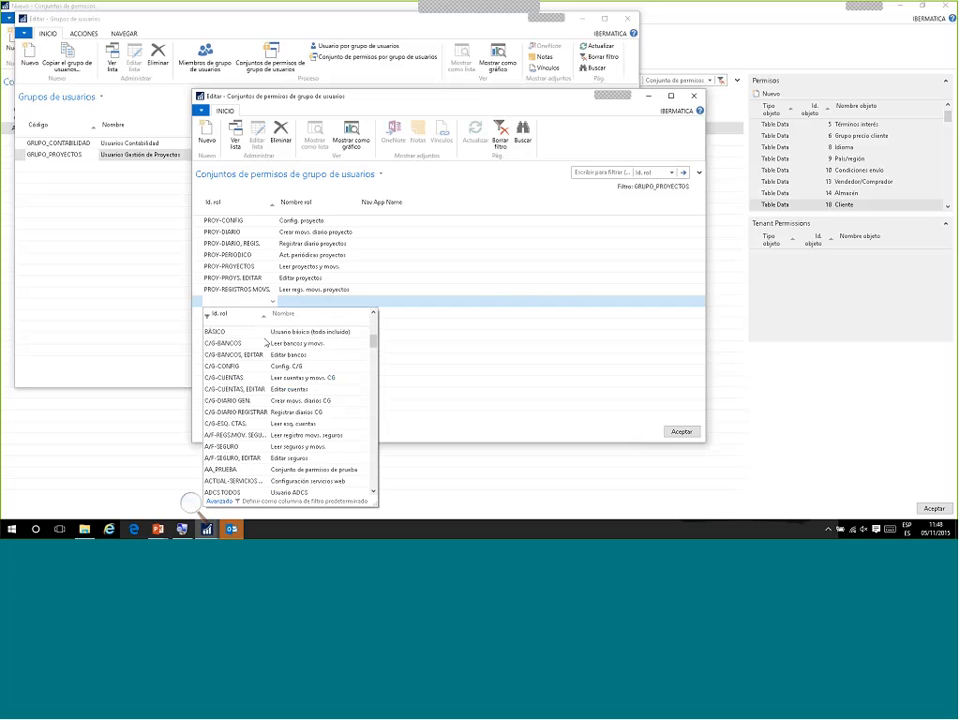
{"action": "left_click", "coordinate": [482, 340]}
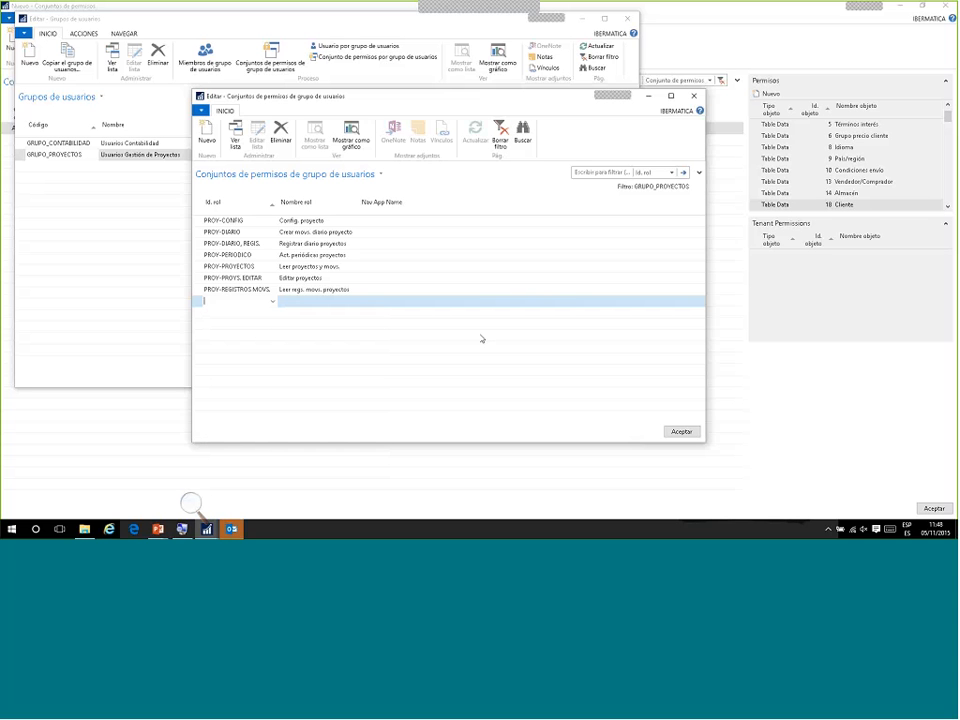
{"action": "left_click", "coordinate": [695, 96]}
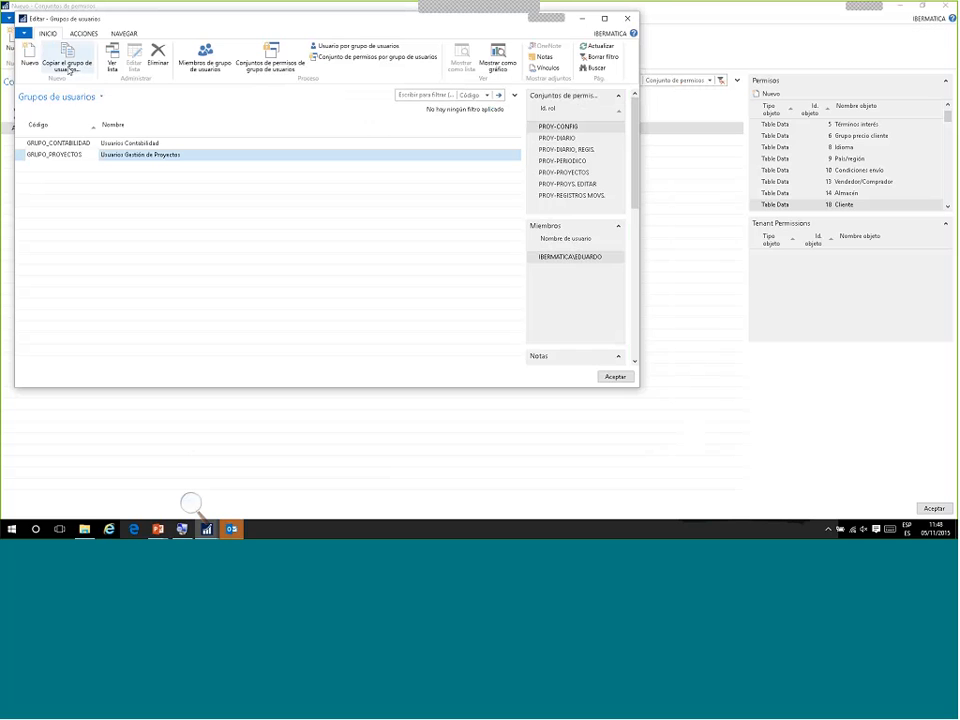
{"action": "left_click", "coordinate": [627, 18]}
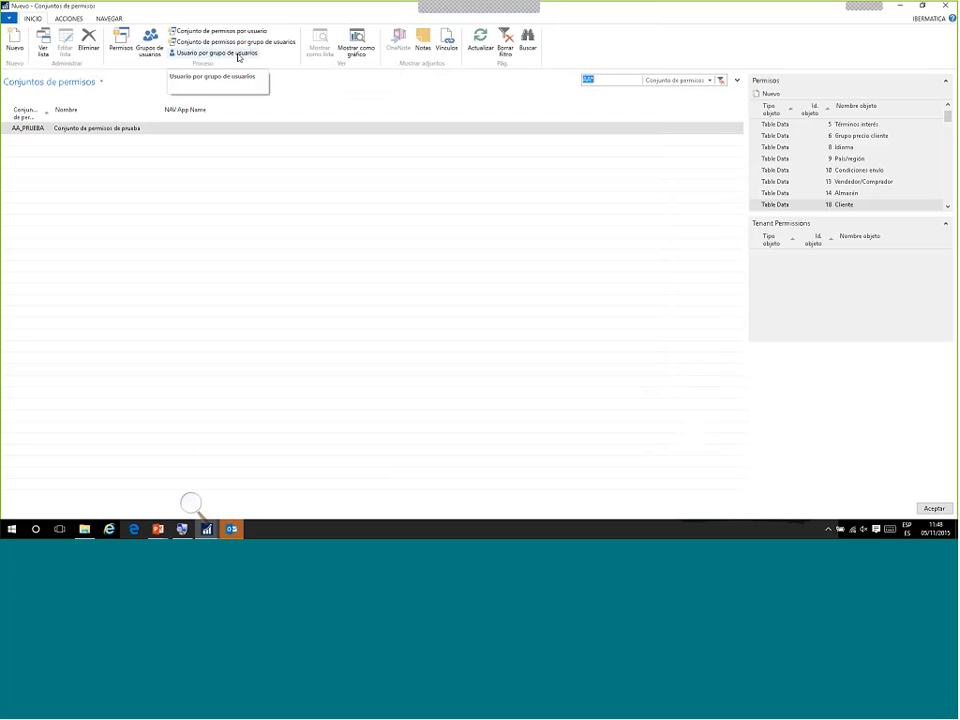
- View the overview of users by user group and its available actions, and close it without changes
{"action": "left_click", "coordinate": [238, 54]}
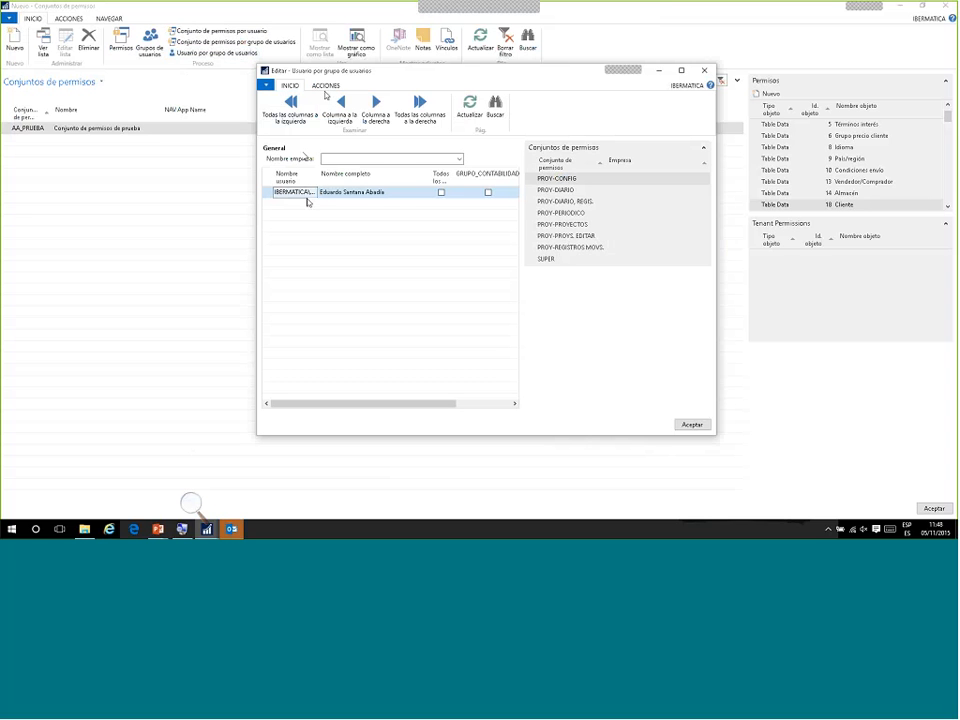
{"action": "left_click", "coordinate": [321, 86]}
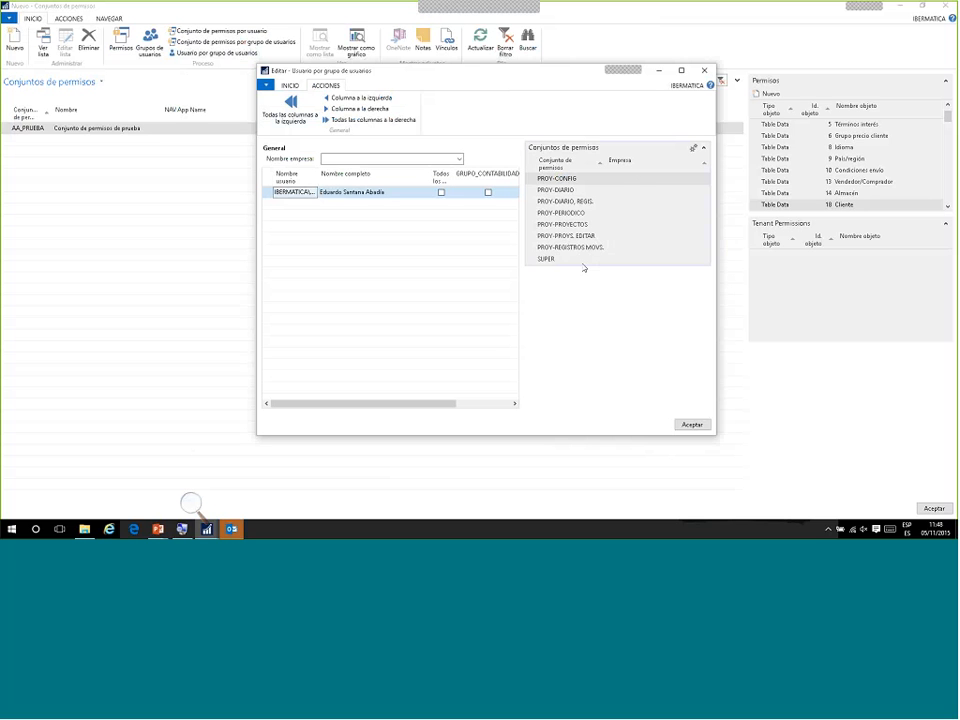
{"action": "left_click", "coordinate": [706, 71]}
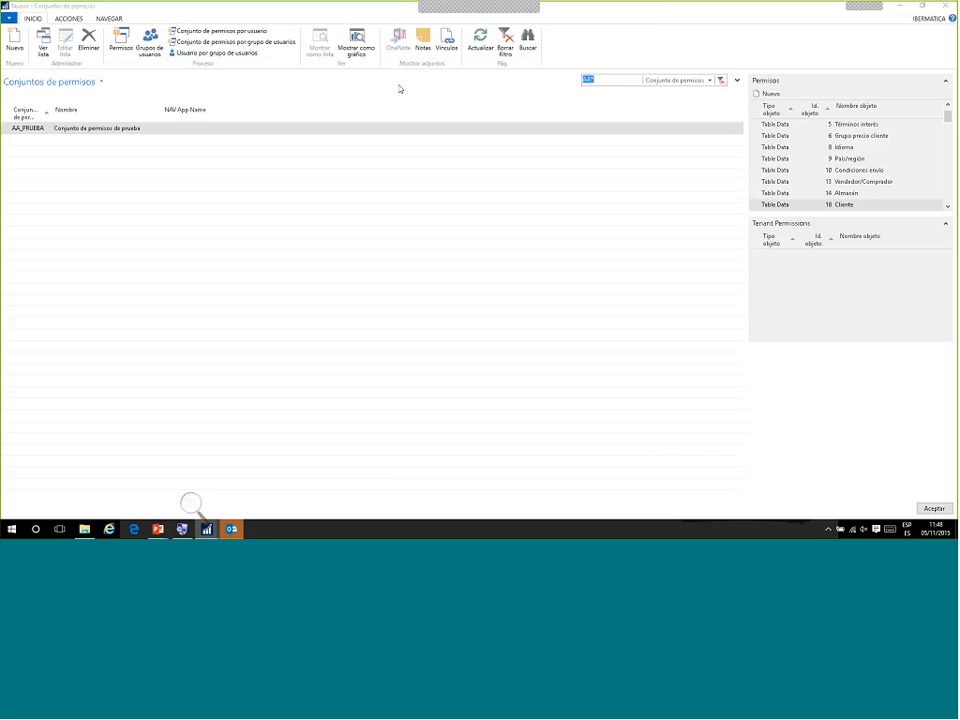
- Open the permission sets by user group overview, enlarge it, and examine the permissions of C/G-BANCOS and C/G-BANCOS, EDITAR
{"action": "left_click", "coordinate": [236, 42]}
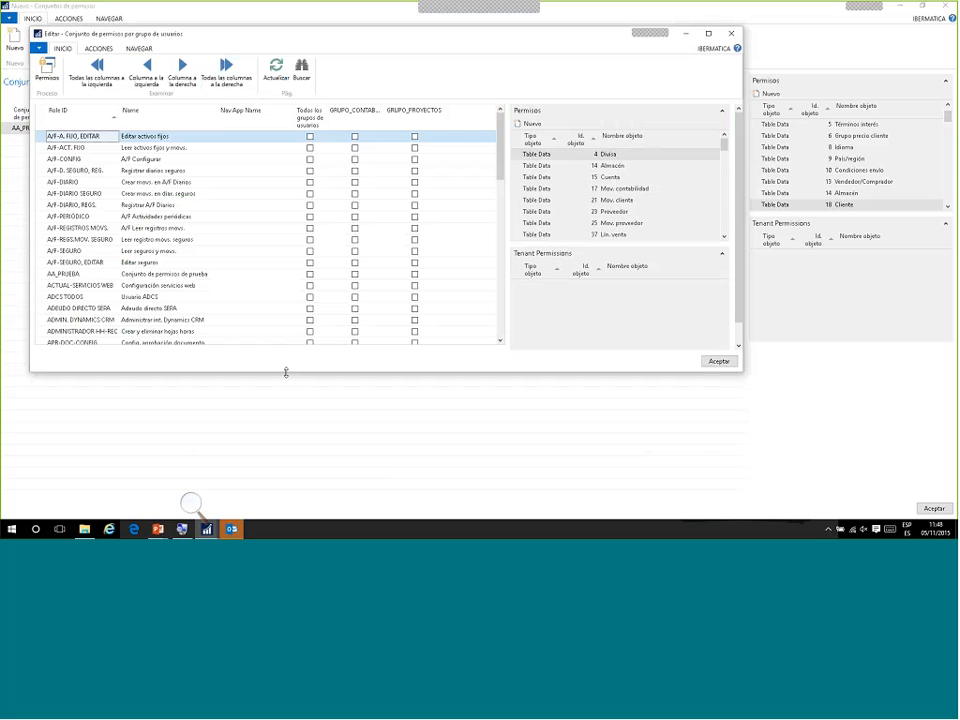
{"action": "left_click_drag", "start_coordinate": [286, 372], "coordinate": [286, 488]}
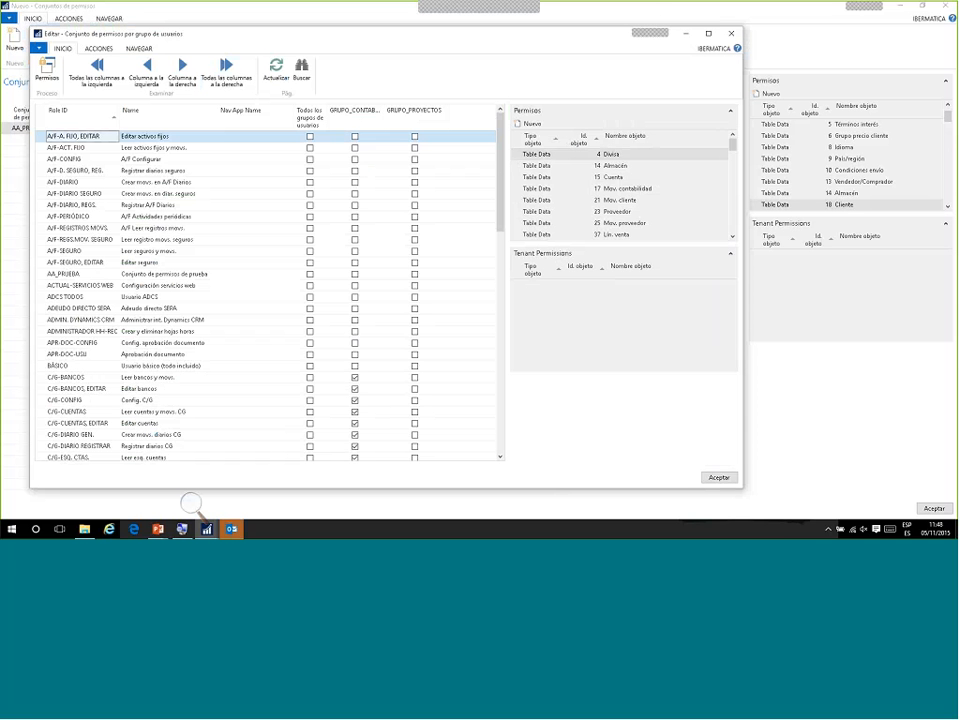
{"action": "scroll", "coordinate": [317, 319], "scroll_direction": "down", "scroll_amount": 2}
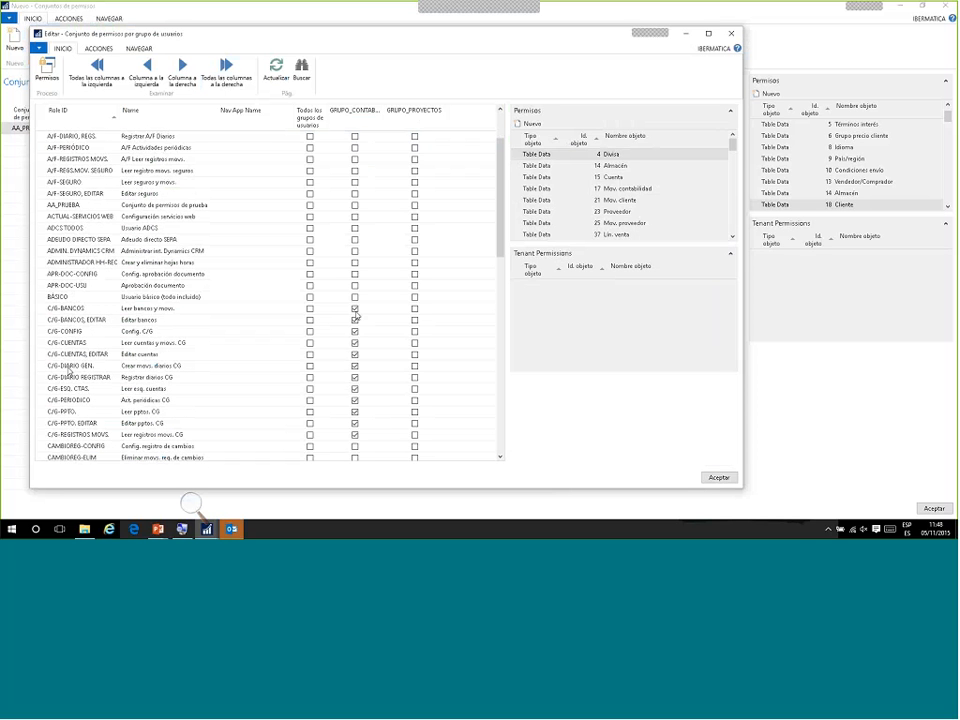
{"action": "left_click", "coordinate": [240, 309]}
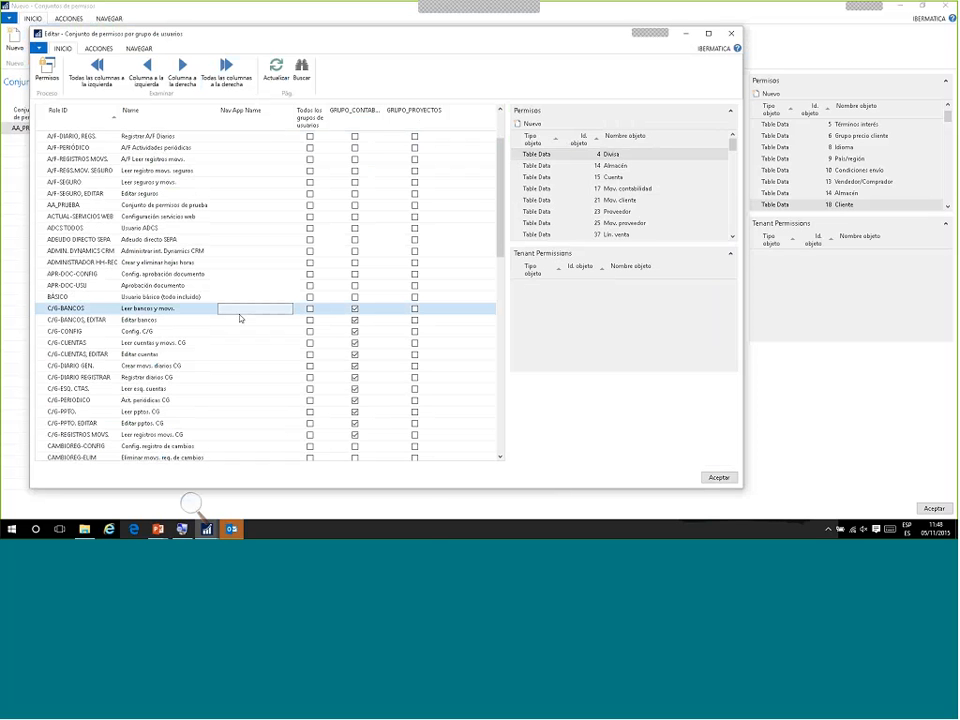
{"action": "mouse_move", "coordinate": [733, 166]}
{"action": "left_mouse_down"}
{"action": "mouse_move", "coordinate": [746, 241]}
{"action": "mouse_move", "coordinate": [738, 172]}
{"action": "left_mouse_up"}
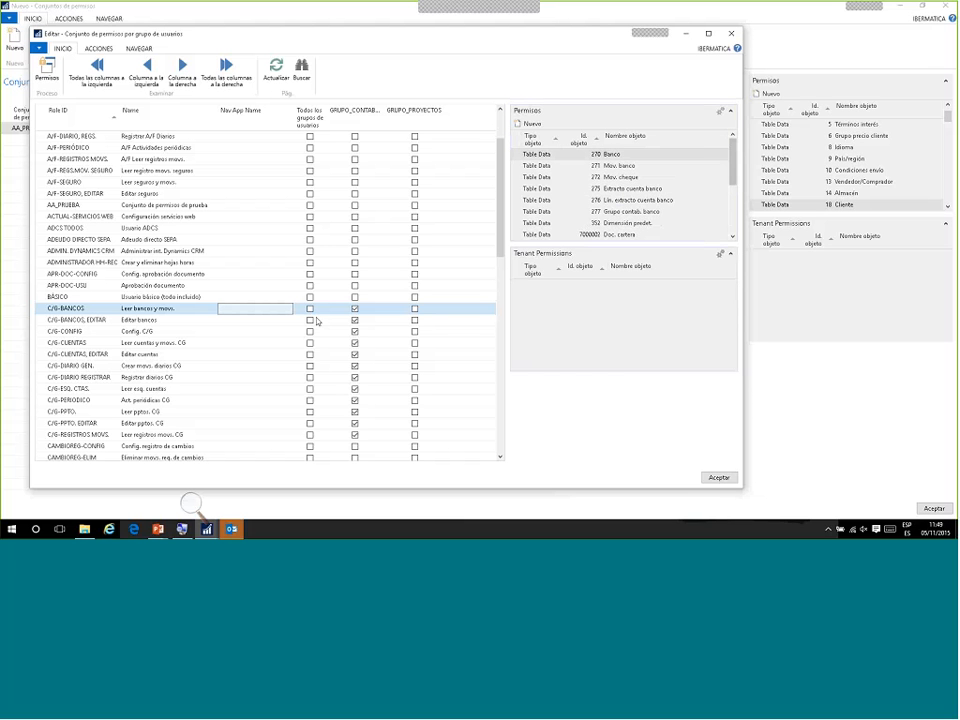
{"action": "left_click", "coordinate": [257, 321]}
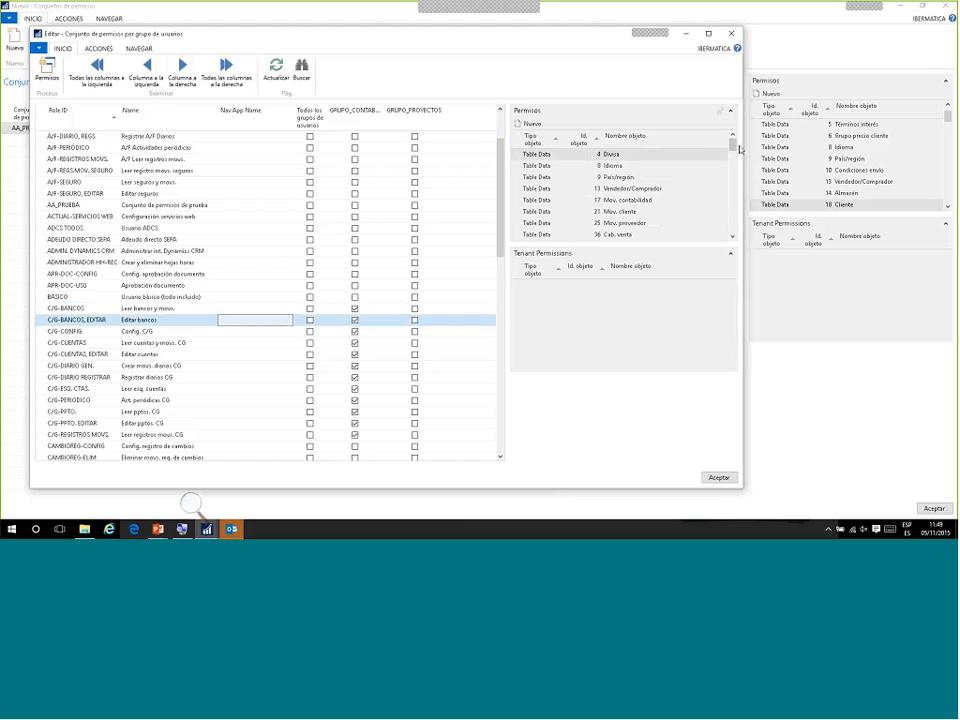
- Examine the permissions of the C/G-BANCOS, EDITAR and C/G-CONFIG permission sets, and close the user group overview
{"action": "left_click_drag", "start_coordinate": [743, 144], "coordinate": [743, 207]}
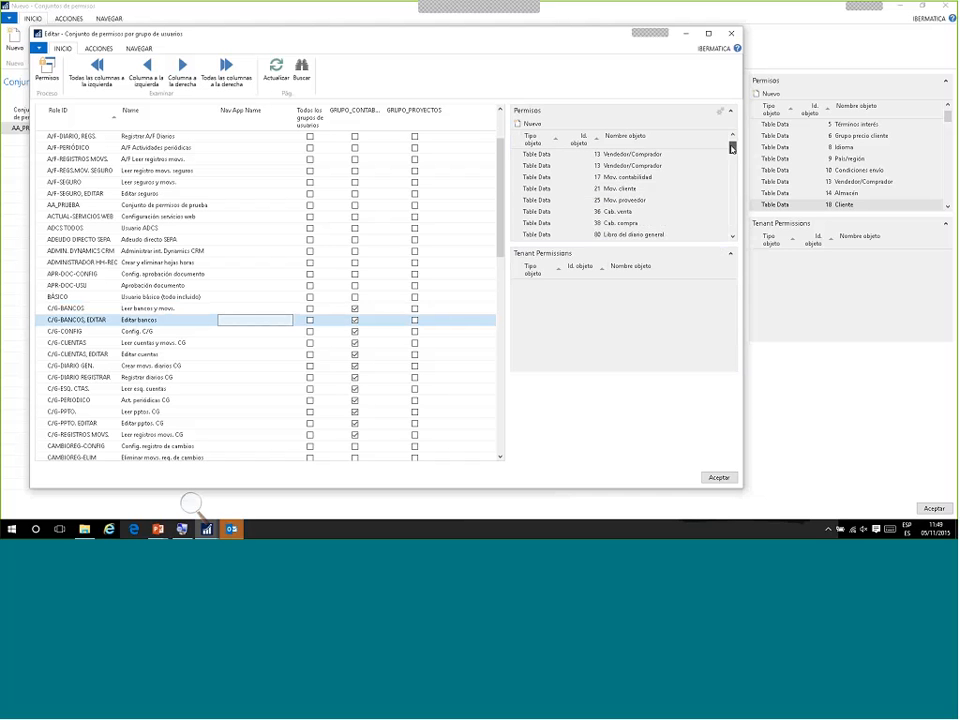
{"action": "left_click", "coordinate": [278, 334]}
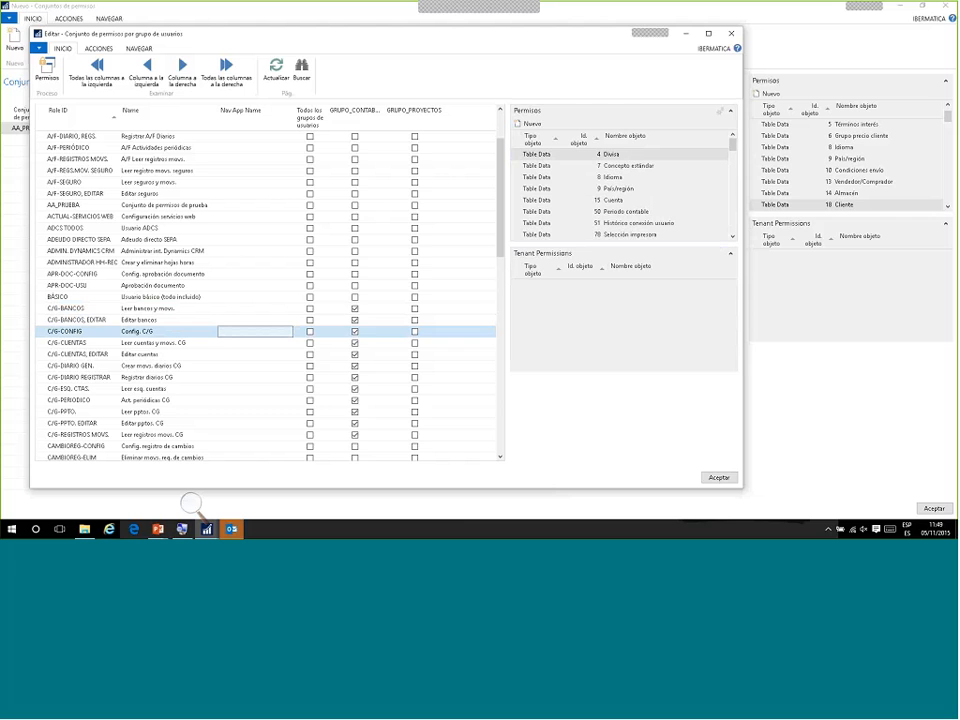
{"action": "left_click", "coordinate": [731, 34]}
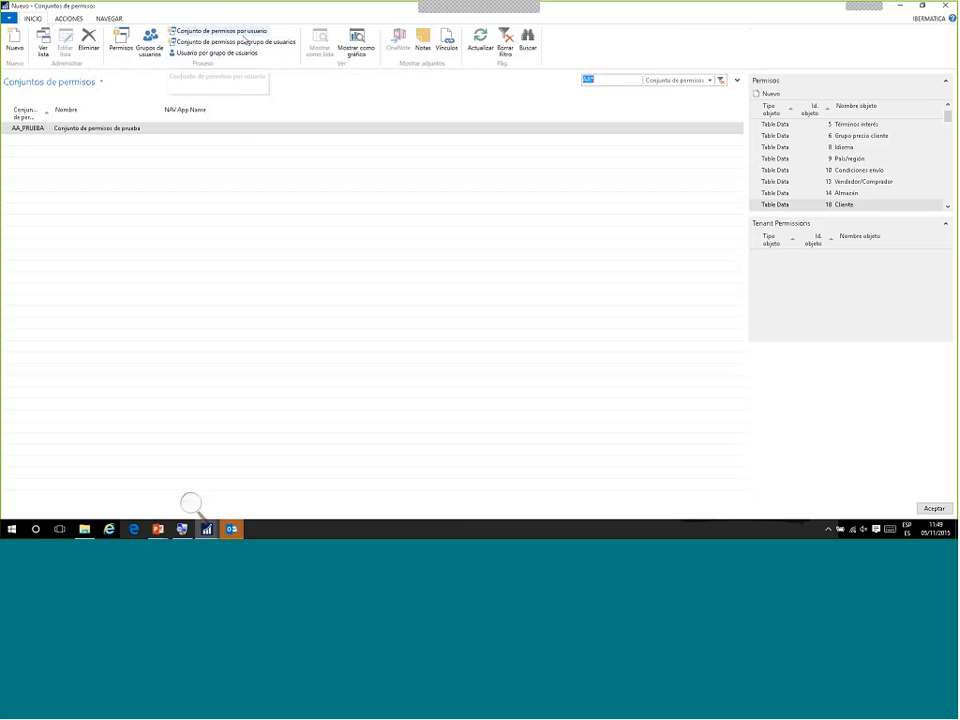
- Open the permission sets by user overview, widen the user column, review which sets are assigned, and close it
{"action": "left_click", "coordinate": [244, 33]}
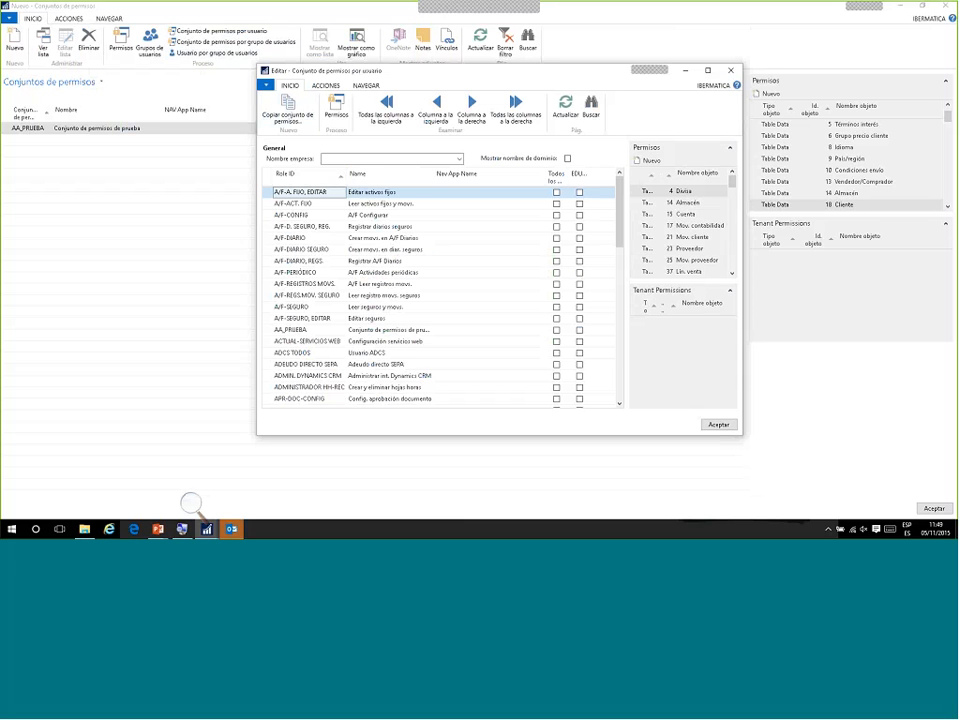
{"action": "left_click_drag", "start_coordinate": [590, 174], "coordinate": [603, 174]}
{"action": "scroll", "coordinate": [589, 319], "scroll_direction": "down", "scroll_amount": 5}
{"action": "scroll", "coordinate": [589, 320], "scroll_direction": "down", "scroll_amount": 10}
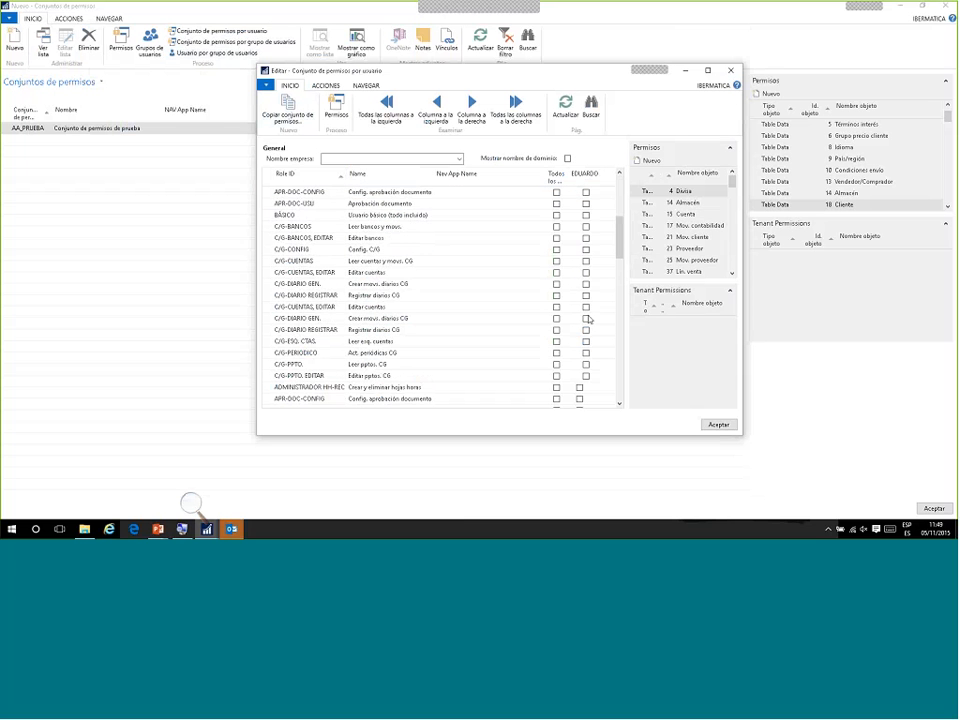
{"action": "scroll", "coordinate": [589, 333], "scroll_direction": "down", "scroll_amount": 10}
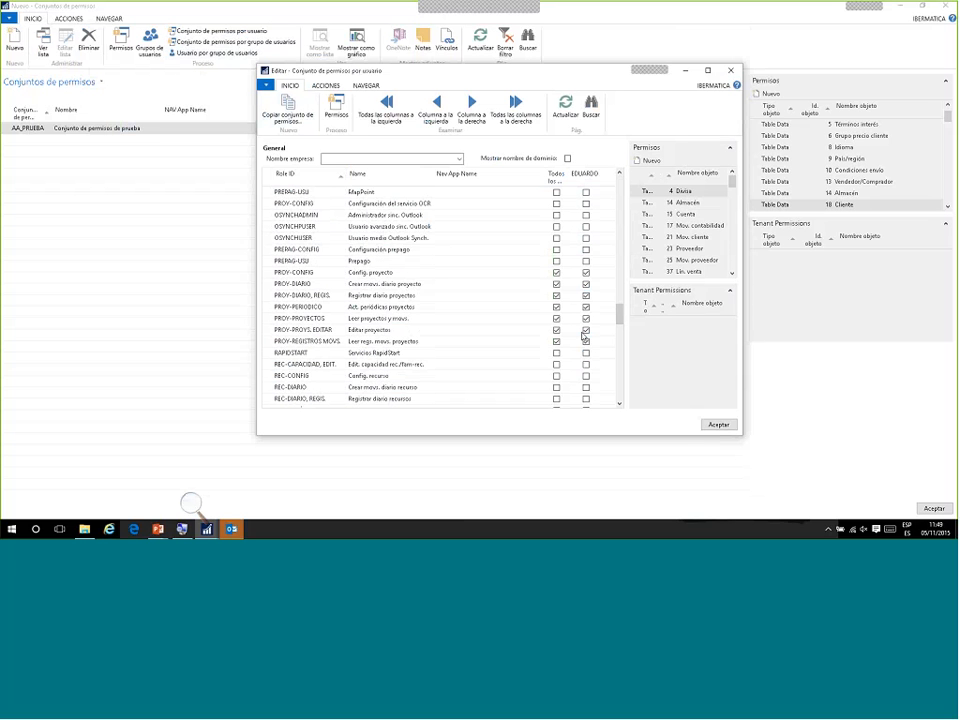
{"action": "scroll", "coordinate": [583, 337], "scroll_direction": "down", "scroll_amount": 5}
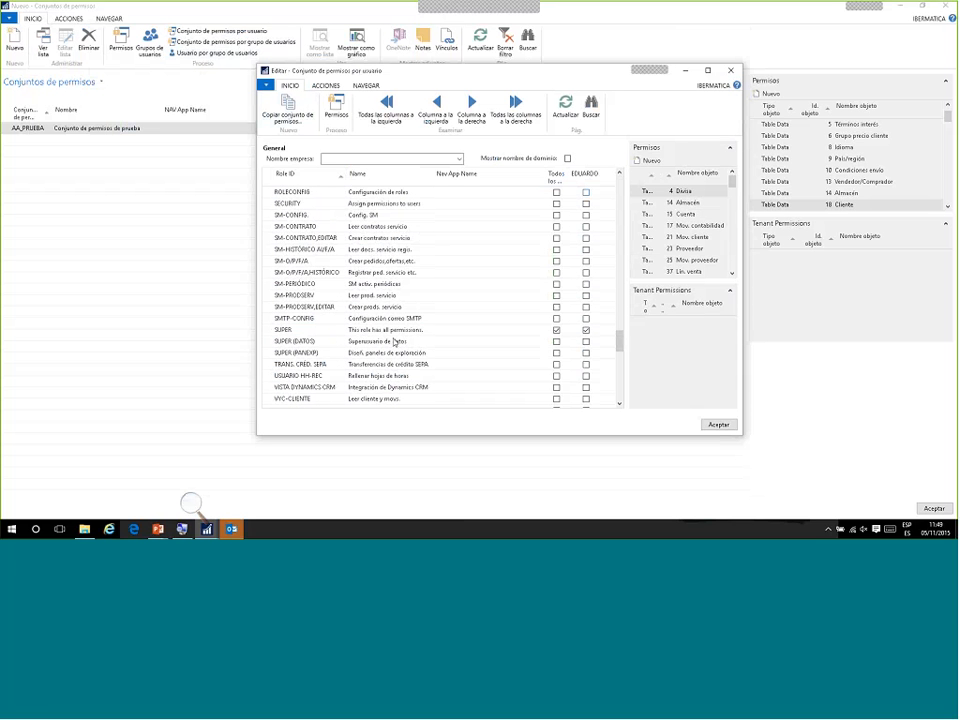
{"action": "scroll", "coordinate": [565, 338], "scroll_direction": "up", "scroll_amount": 1}
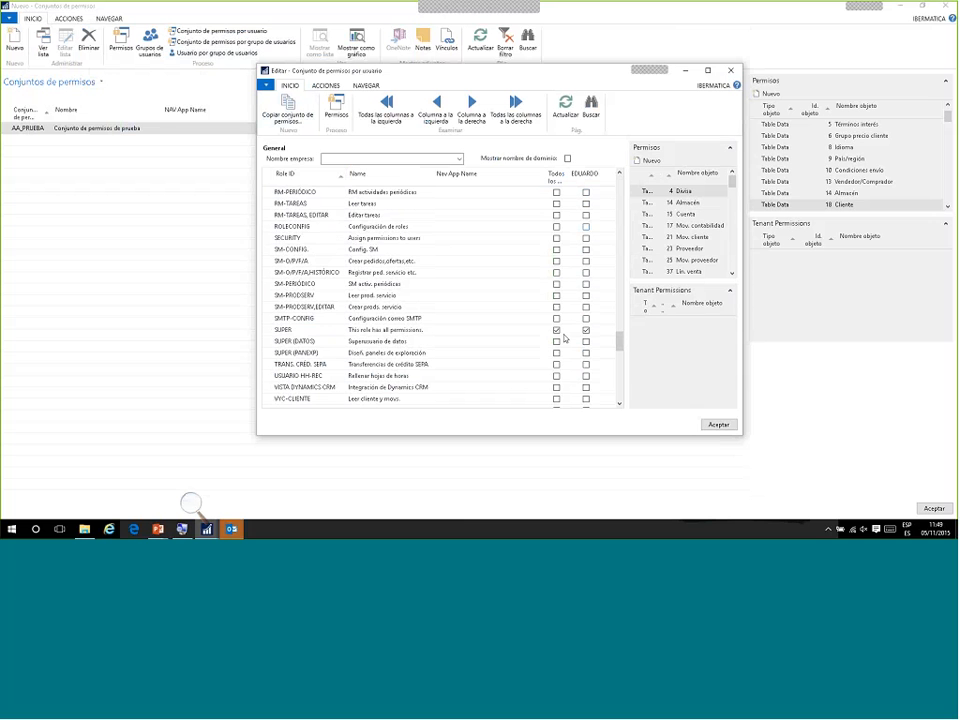
{"action": "scroll", "coordinate": [565, 338], "scroll_direction": "up", "scroll_amount": 10}
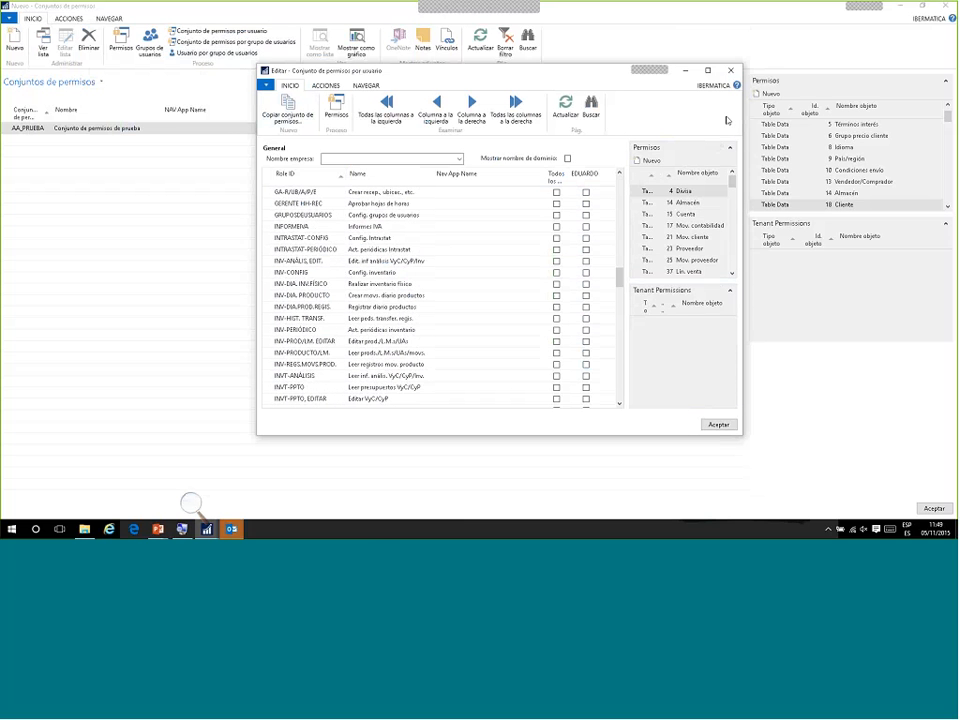
{"action": "left_click", "coordinate": [731, 70]}
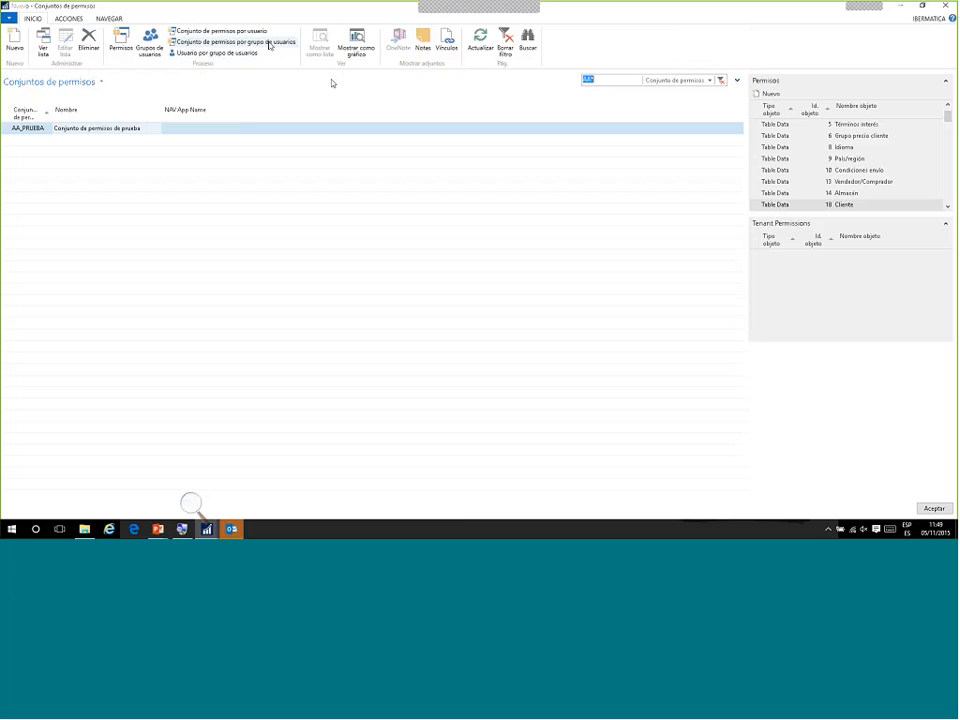
- Show the permission sets by user group overview again, then close the permission windows and return to the Proveedores list
{"action": "left_click", "coordinate": [235, 41]}
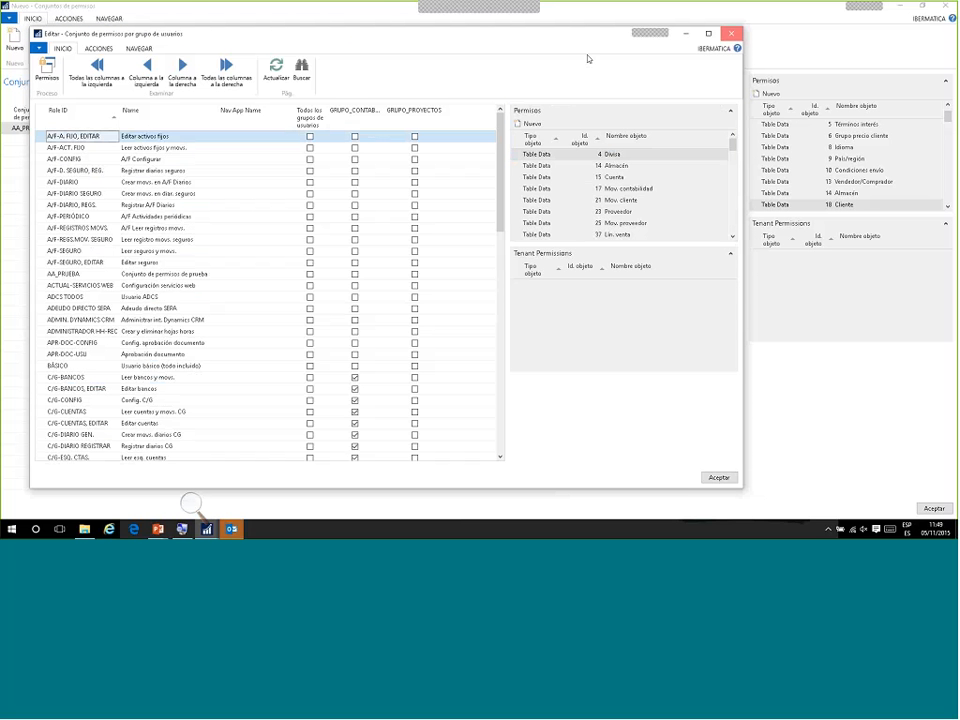
{"action": "left_click", "coordinate": [731, 33]}
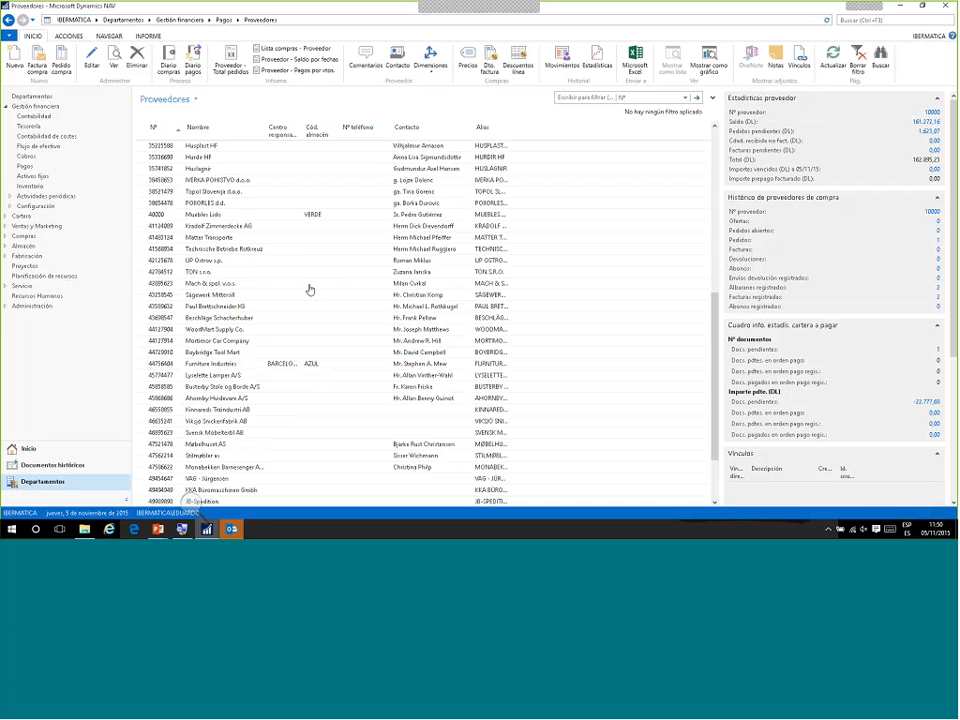
{"action": "scroll", "coordinate": [309, 290], "scroll_direction": "up", "scroll_amount": 10}
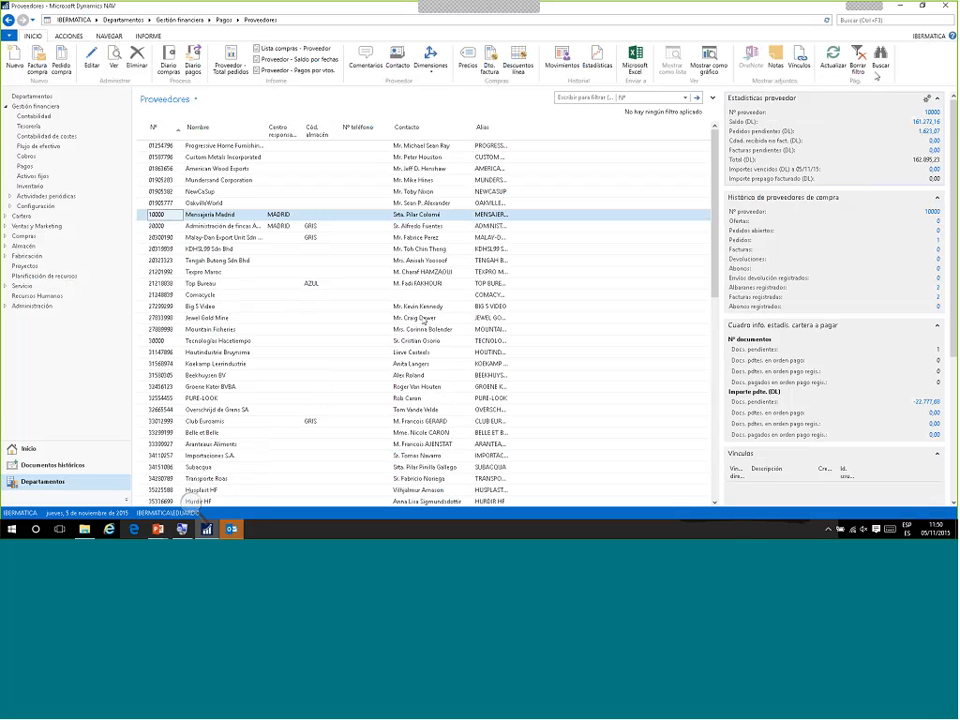
- Search for "conjun", open the Conjuntos de permisos page, and review its available actions and related navigation options
{"action": "left_click", "coordinate": [897, 22]}
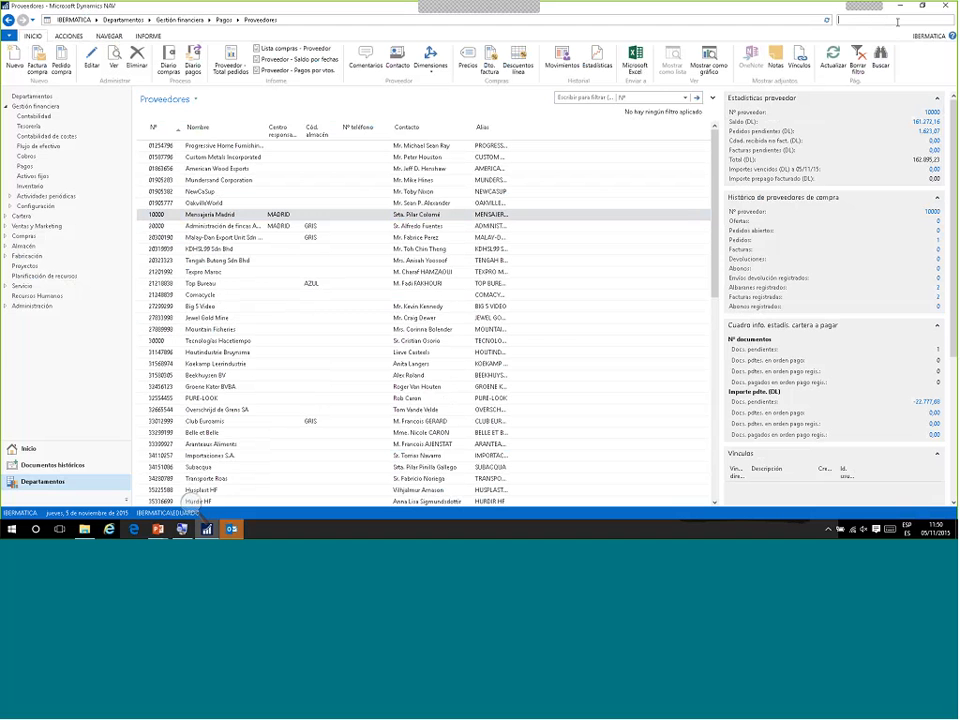
{"action": "type", "text": "conjun"}
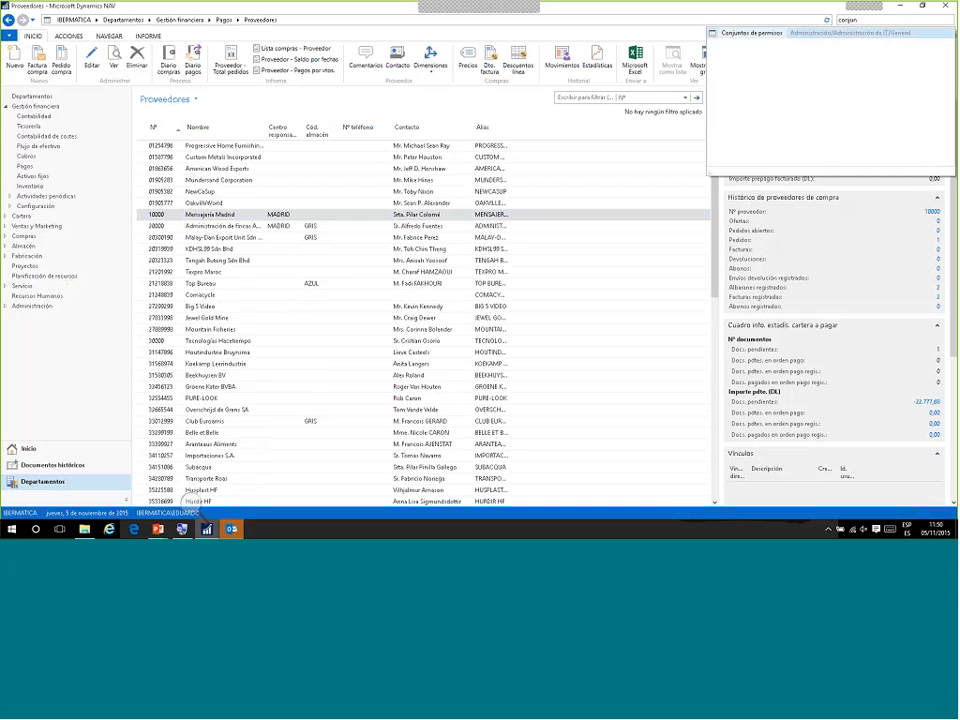
{"action": "left_click", "coordinate": [762, 34]}
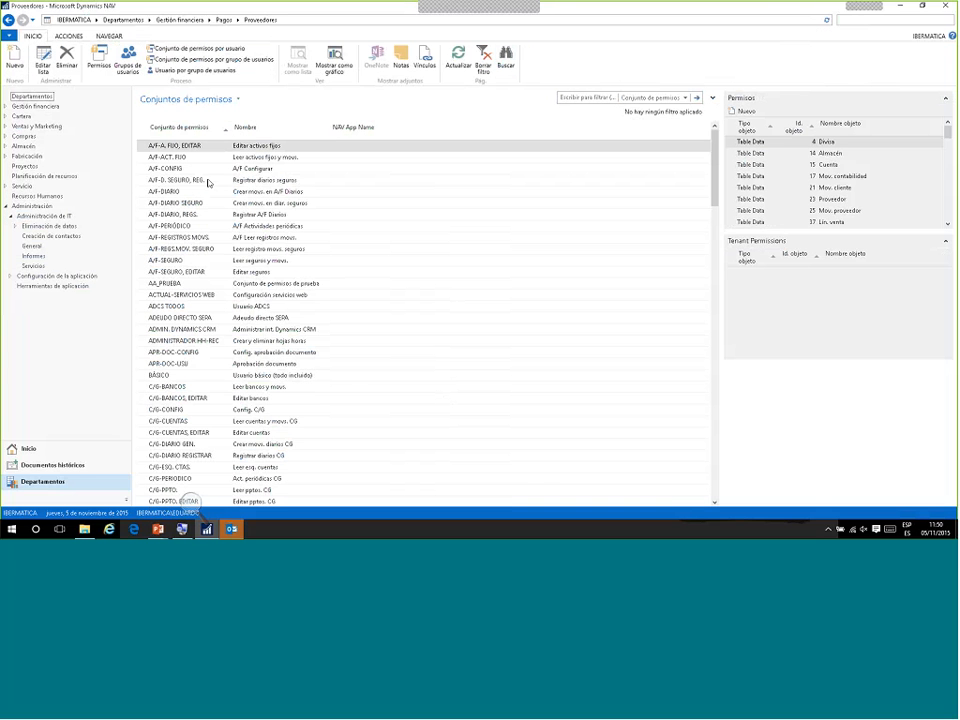
{"action": "left_click", "coordinate": [68, 35]}
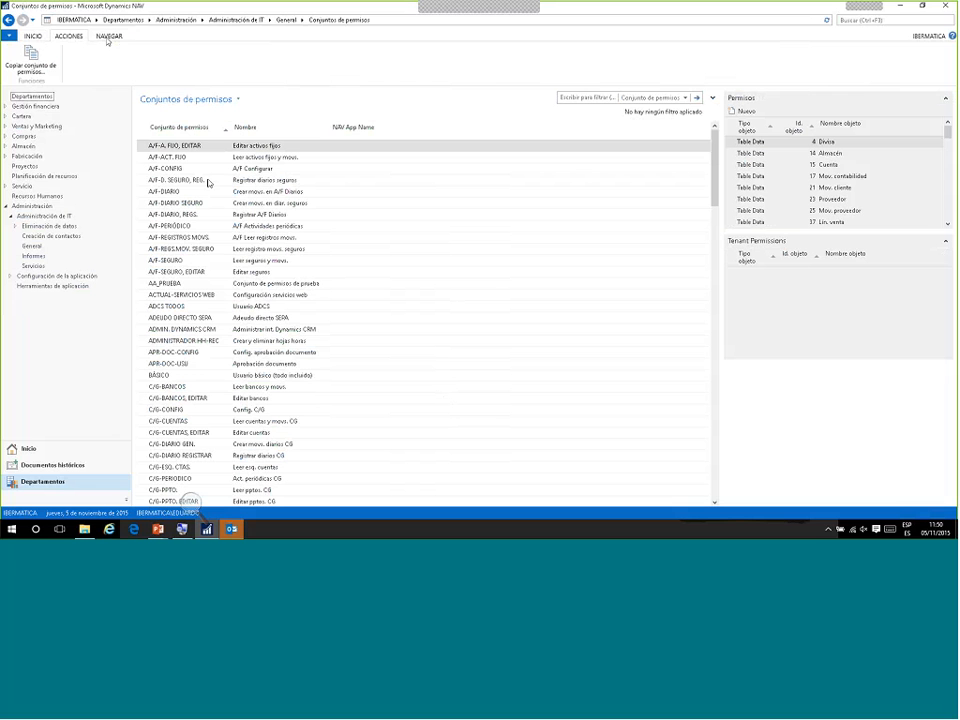
{"action": "left_click", "coordinate": [110, 36]}
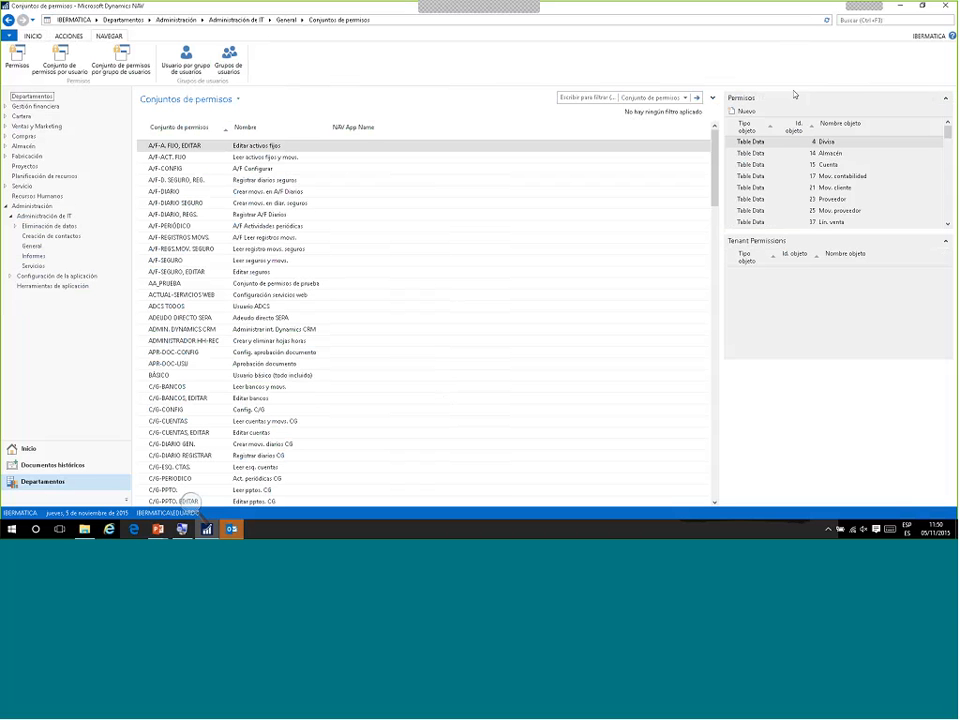
{"action": "left_click", "coordinate": [897, 19]}
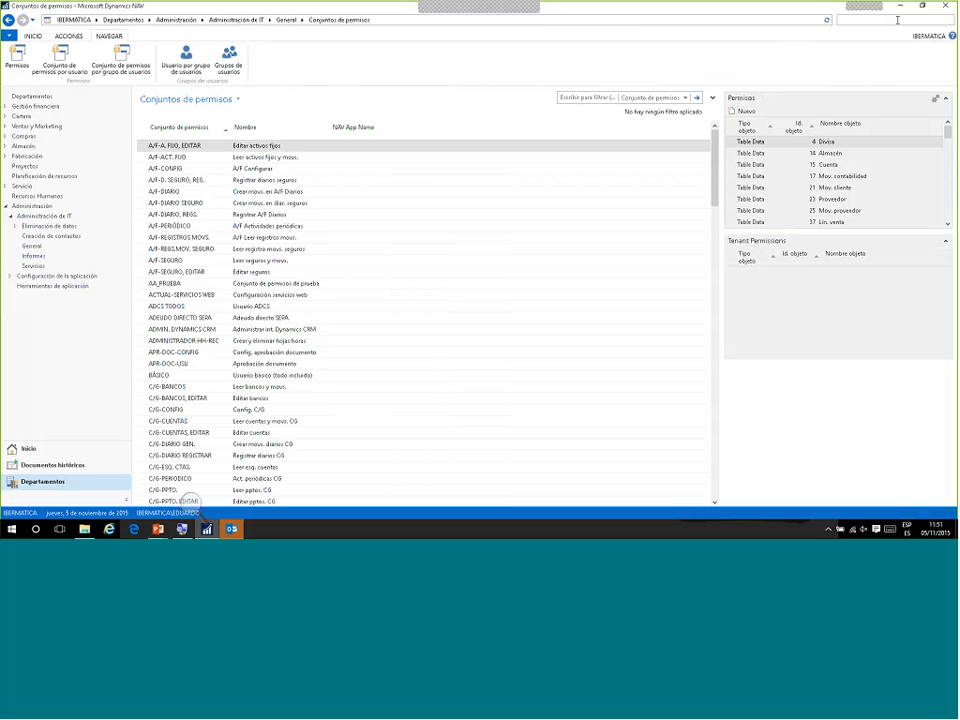
- Switch to the PowerPoint slide show, go back to the CONTENIDO slide, and return to Dynamics NAV
{"action": "mouse_move", "coordinate": [160, 530]}
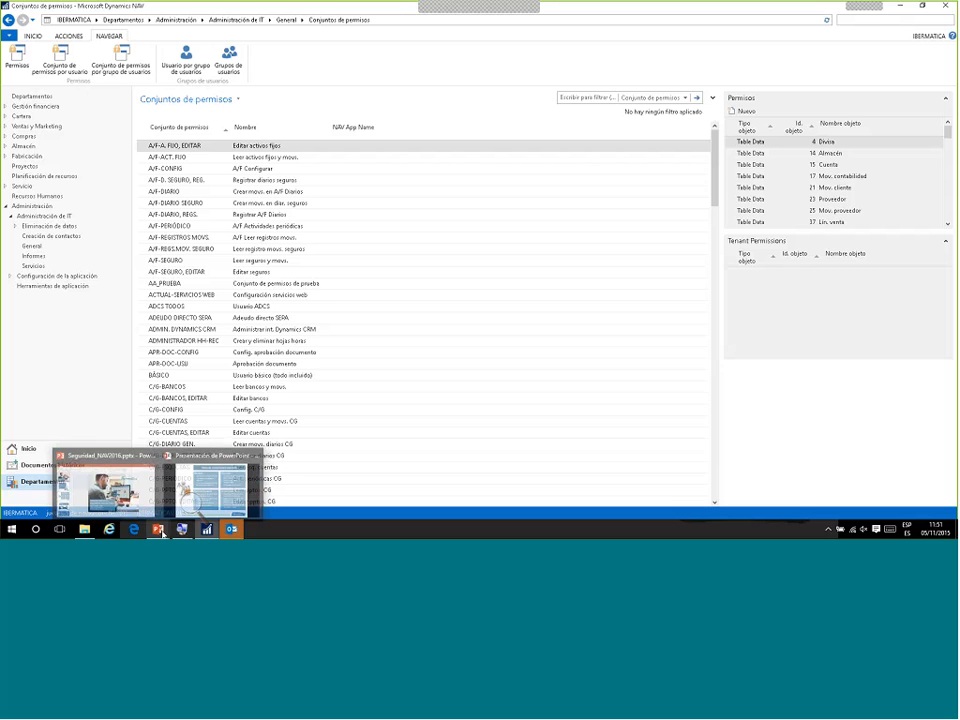
{"action": "left_click", "coordinate": [210, 487]}
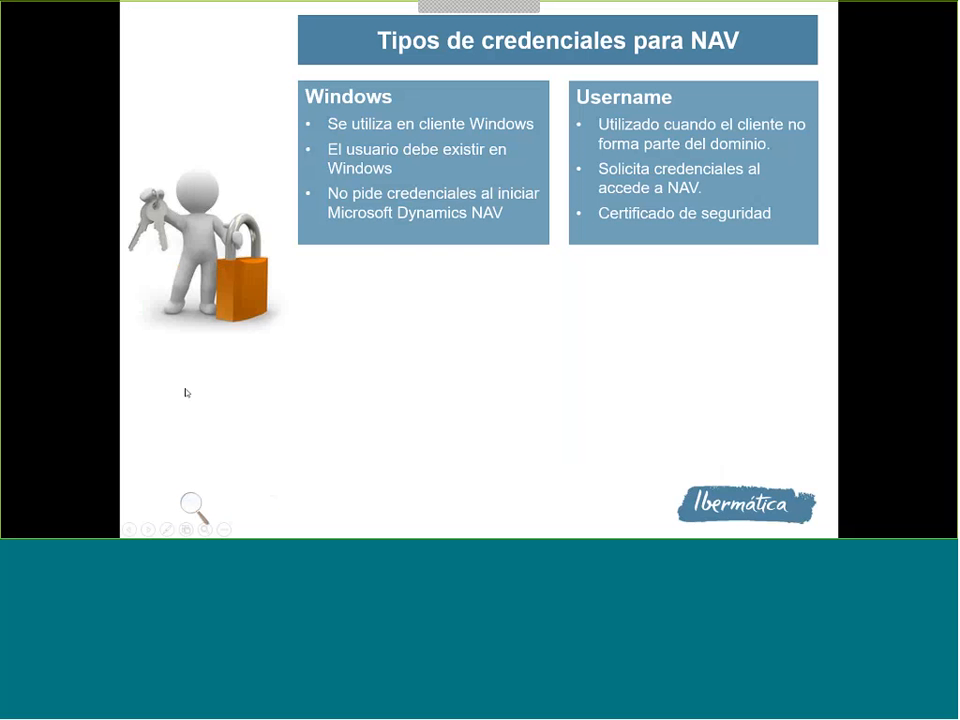
{"action": "key", "text": "Left"}
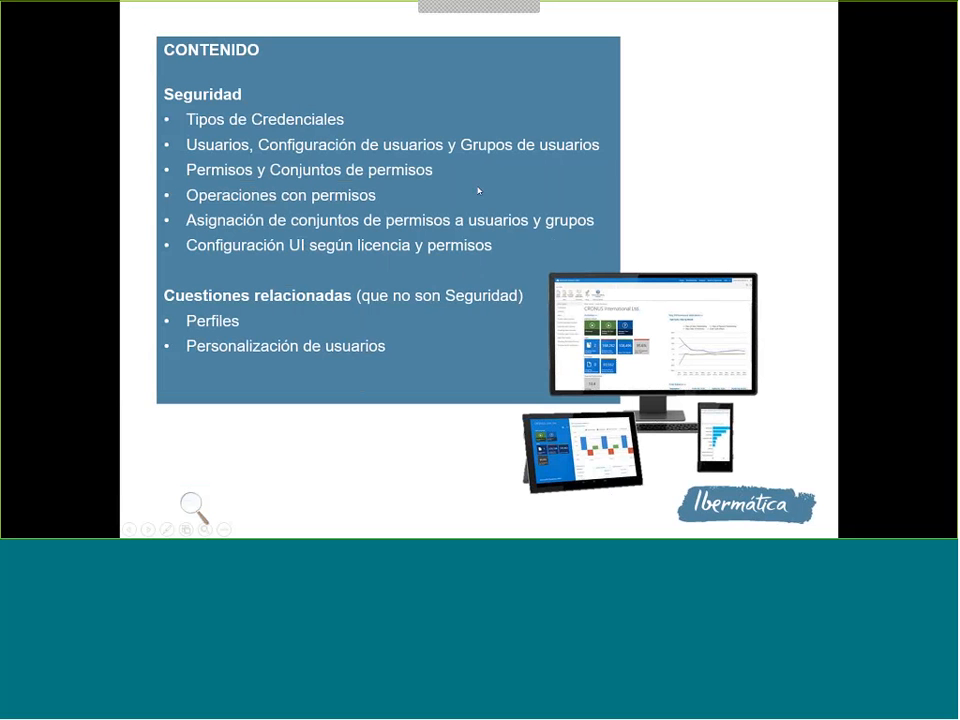
{"action": "key", "text": "alt+Tab"}
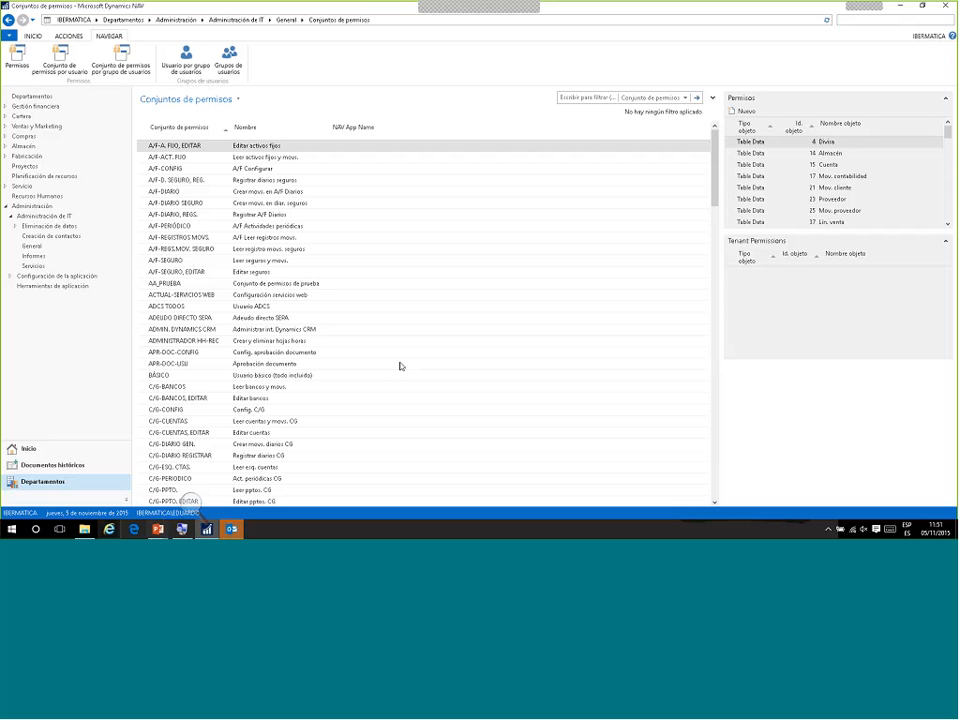
- Go to the Inicio area and show the Productos list
{"action": "left_click", "coordinate": [30, 452]}
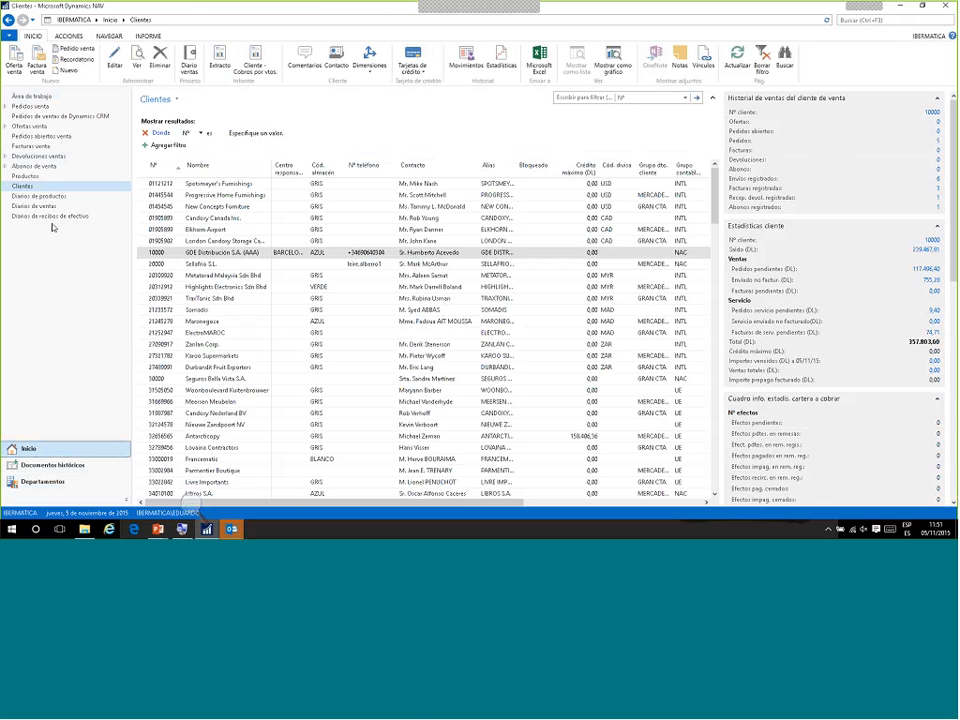
{"action": "left_click", "coordinate": [36, 176]}
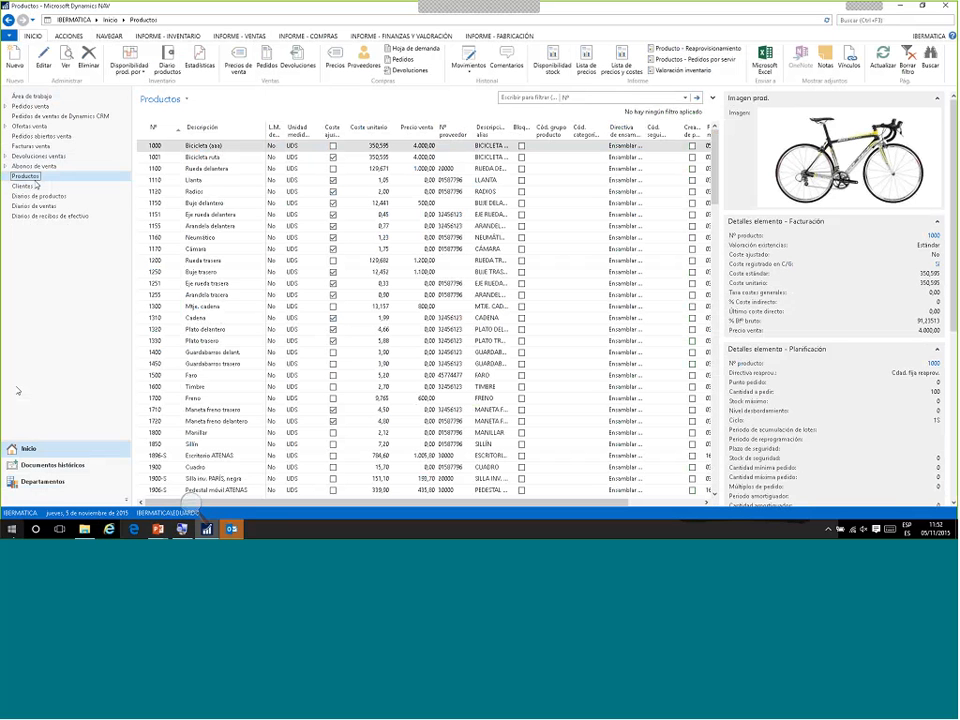
- Switch to the Microsoft Dynamics NAV Server administration console, maximize it, and show the configuration of the IBERMATICA_2016 instance
{"action": "key", "text": "super"}
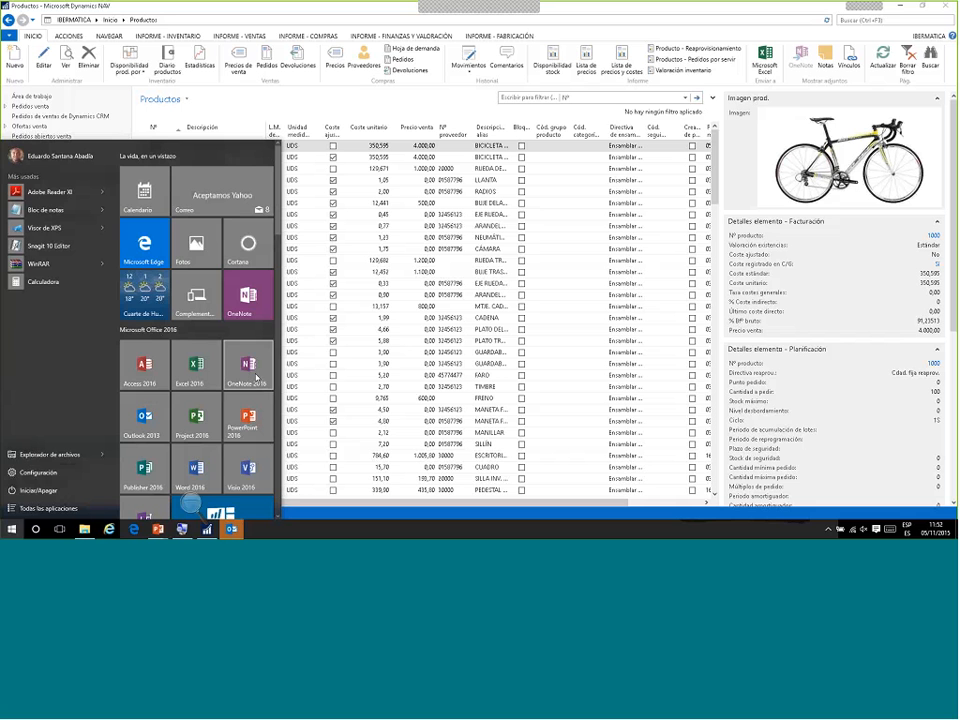
{"action": "scroll", "coordinate": [142, 393], "scroll_direction": "down", "scroll_amount": 5}
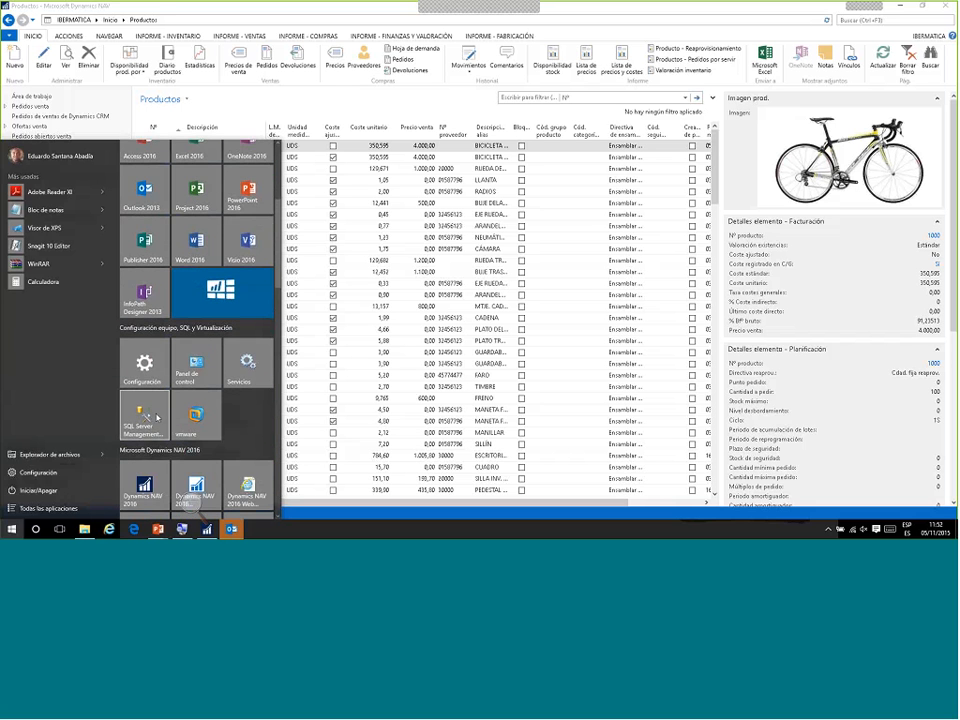
{"action": "scroll", "coordinate": [147, 487], "scroll_direction": "down", "scroll_amount": 3}
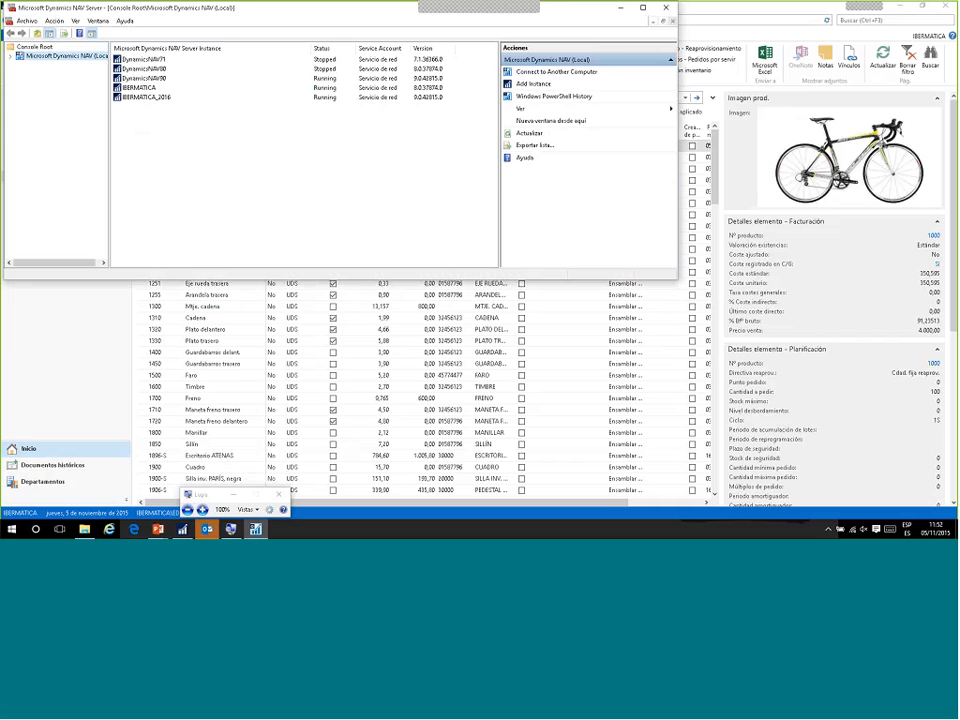
{"action": "left_click", "coordinate": [642, 7]}
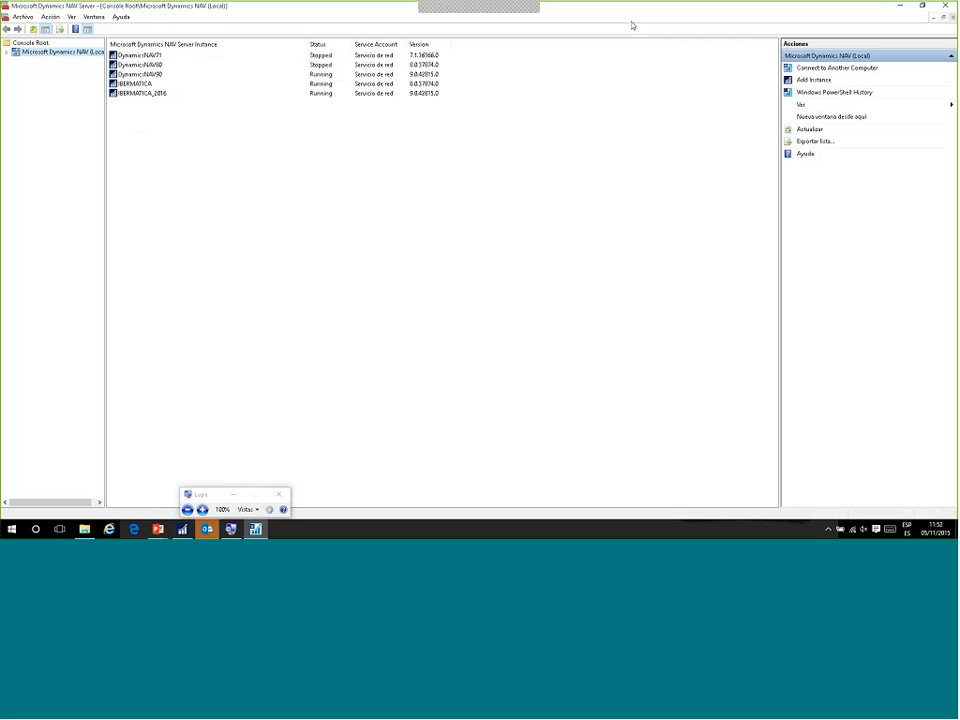
{"action": "left_click", "coordinate": [7, 53]}
{"action": "left_click", "coordinate": [42, 96]}
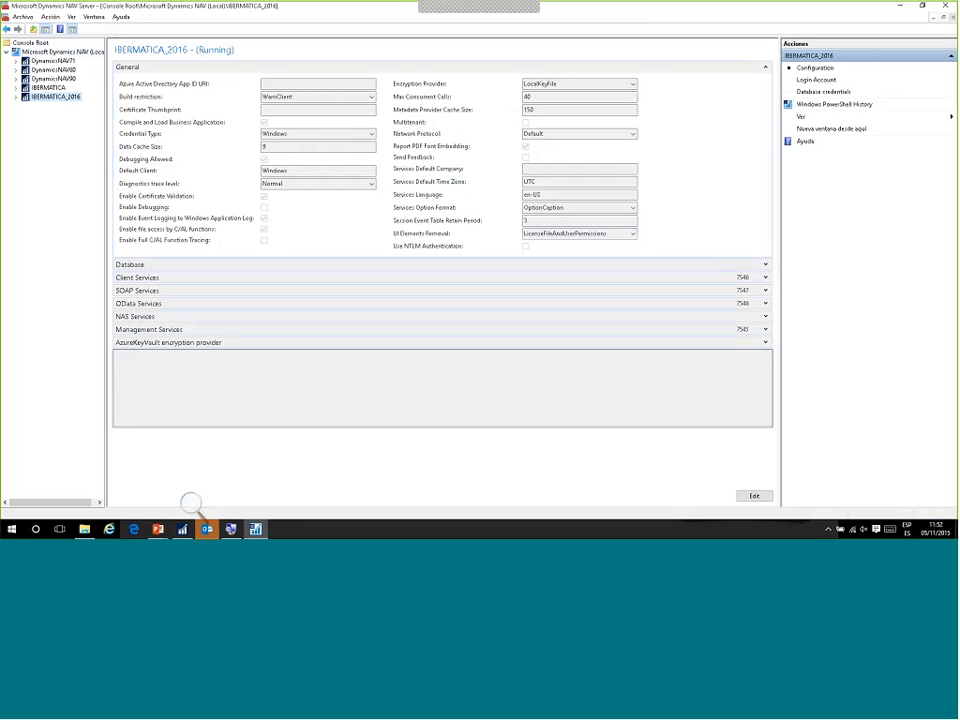
- Review the UI Elements Removal options of IBERMATICA_2016, save its configuration with LicenseFileAndUserPermissions, and return to the list of server instances
{"action": "left_click", "coordinate": [632, 234]}
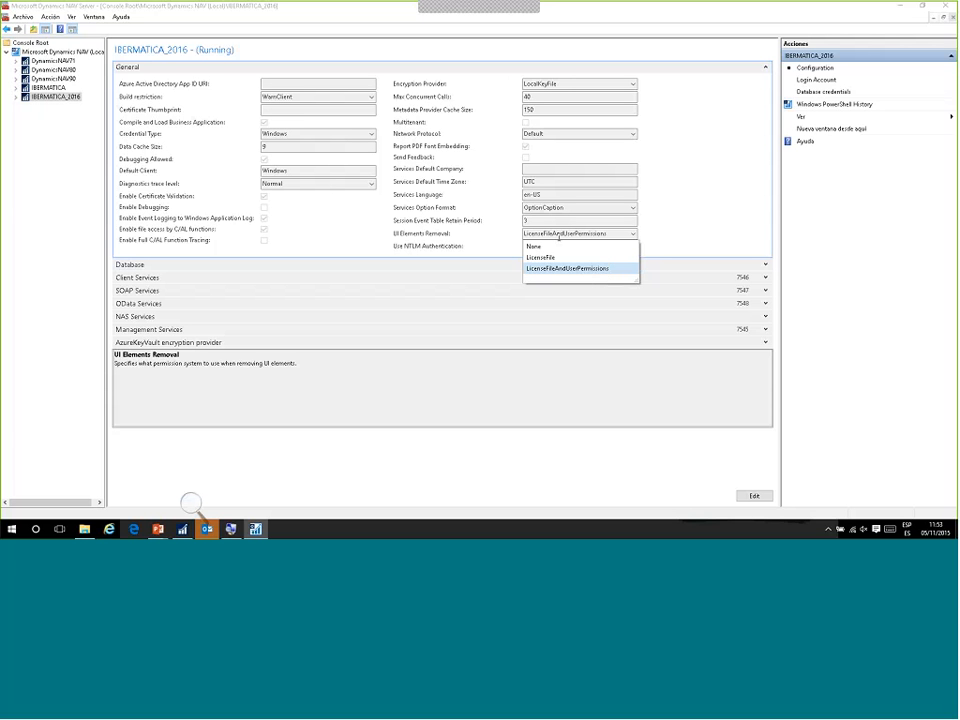
{"action": "left_click", "coordinate": [559, 236]}
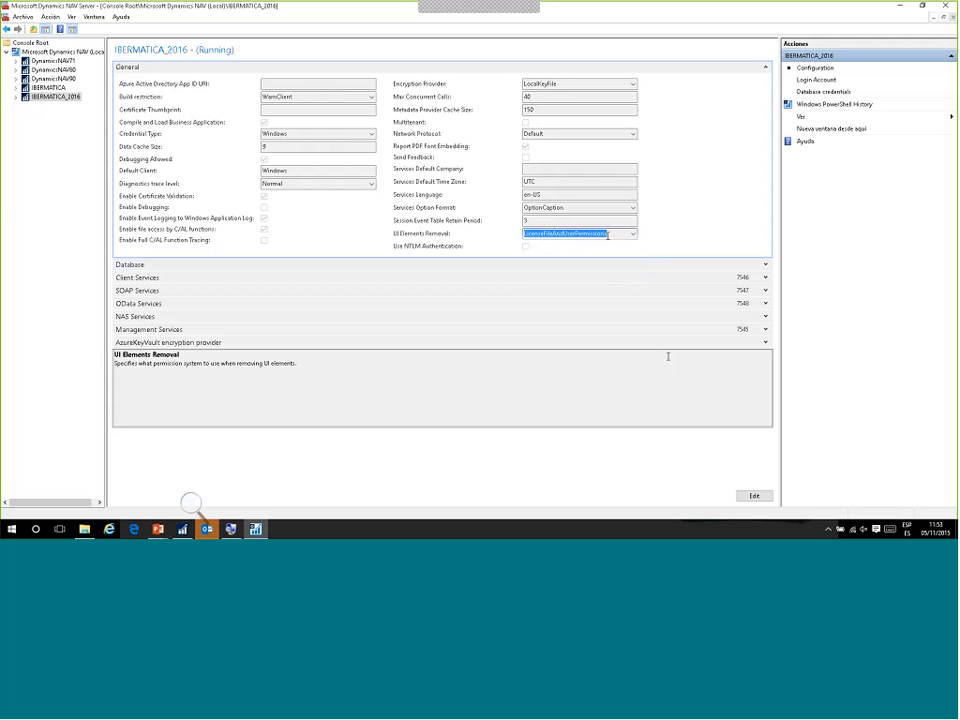
{"action": "left_click", "coordinate": [755, 497]}
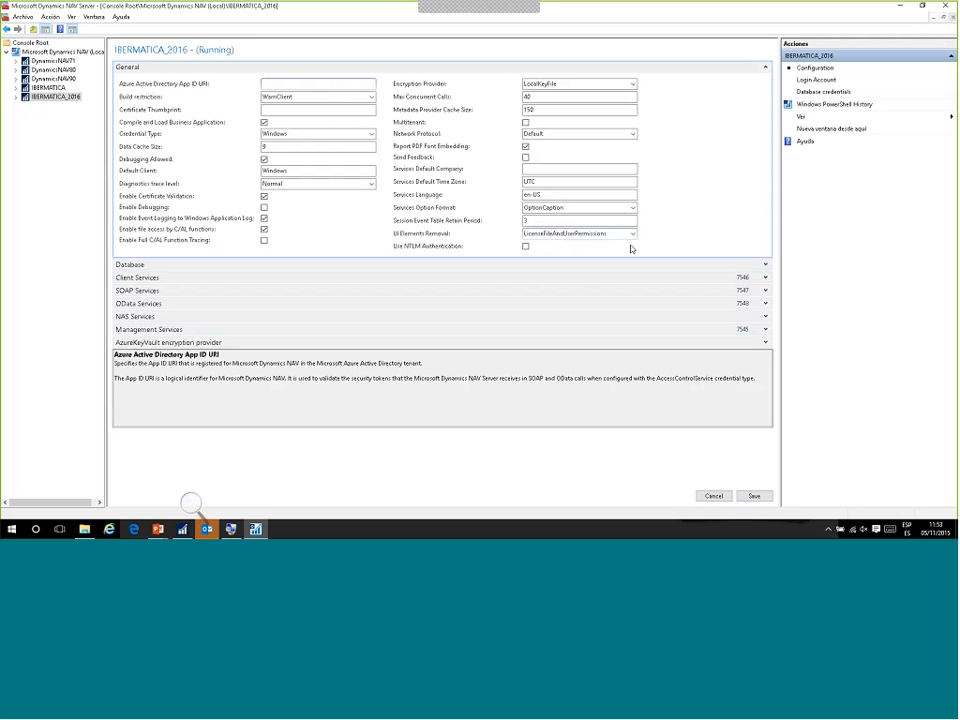
{"action": "left_click", "coordinate": [754, 497]}
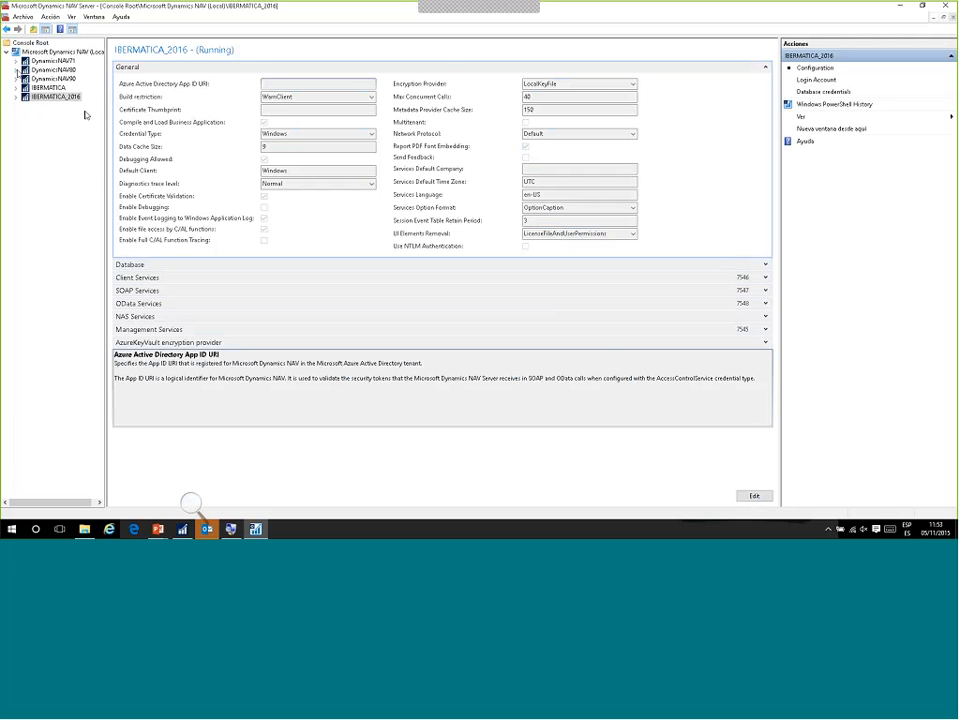
{"action": "left_click", "coordinate": [62, 52]}
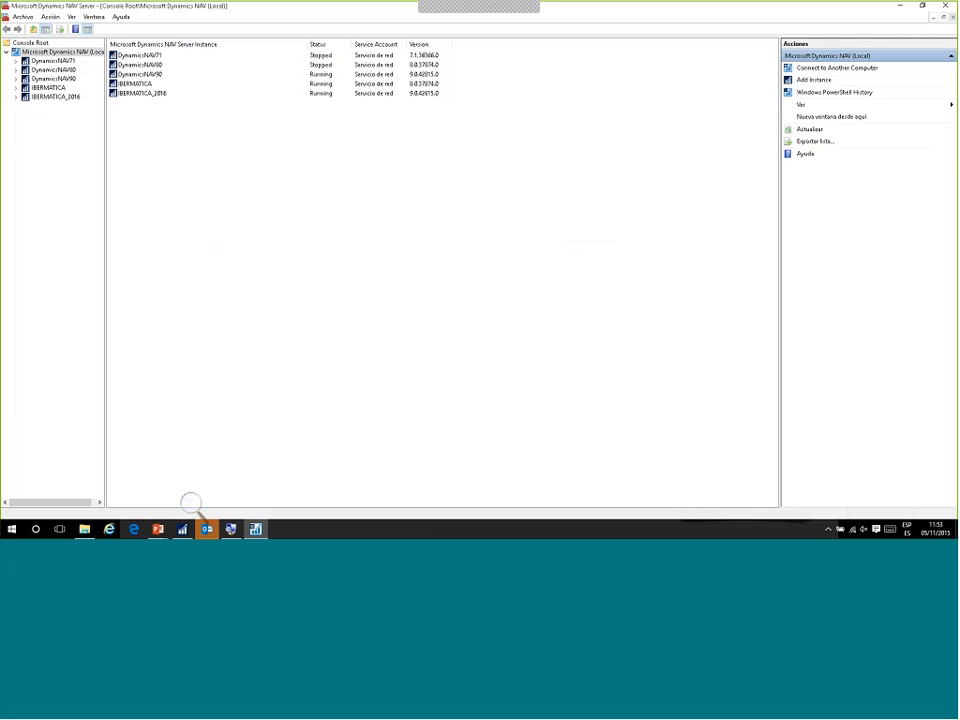
- Select the IBERMATICA_2016 instance, close the NAV Server administration console, and show the Área de trabajo in Dynamics NAV
{"action": "left_click", "coordinate": [142, 93]}
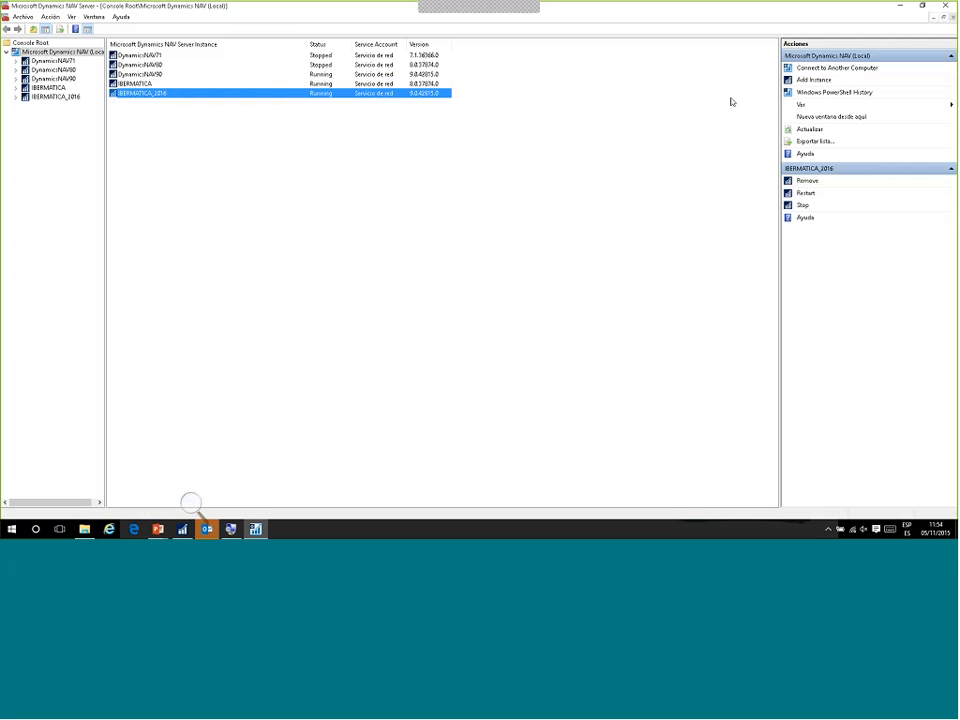
{"action": "left_click", "coordinate": [922, 5]}
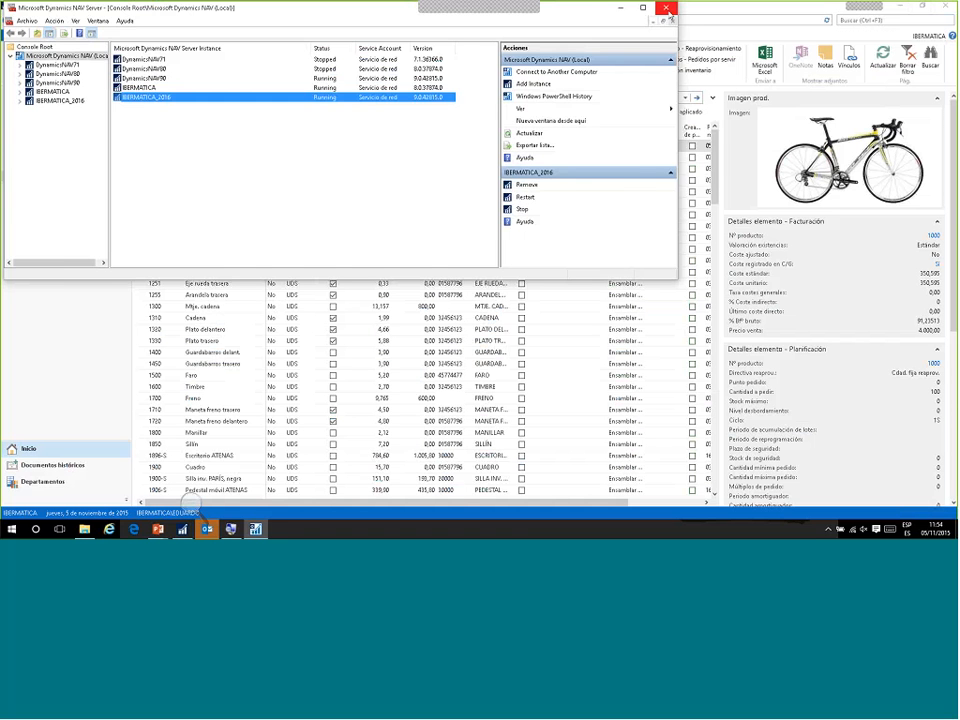
{"action": "left_click", "coordinate": [668, 10]}
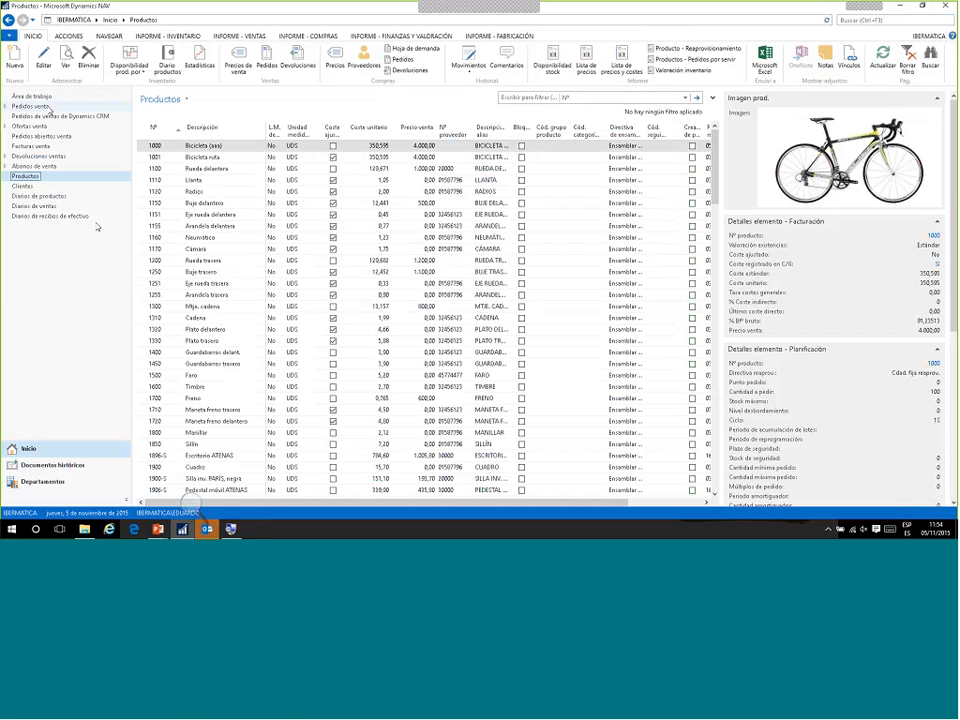
{"action": "left_click", "coordinate": [43, 97]}
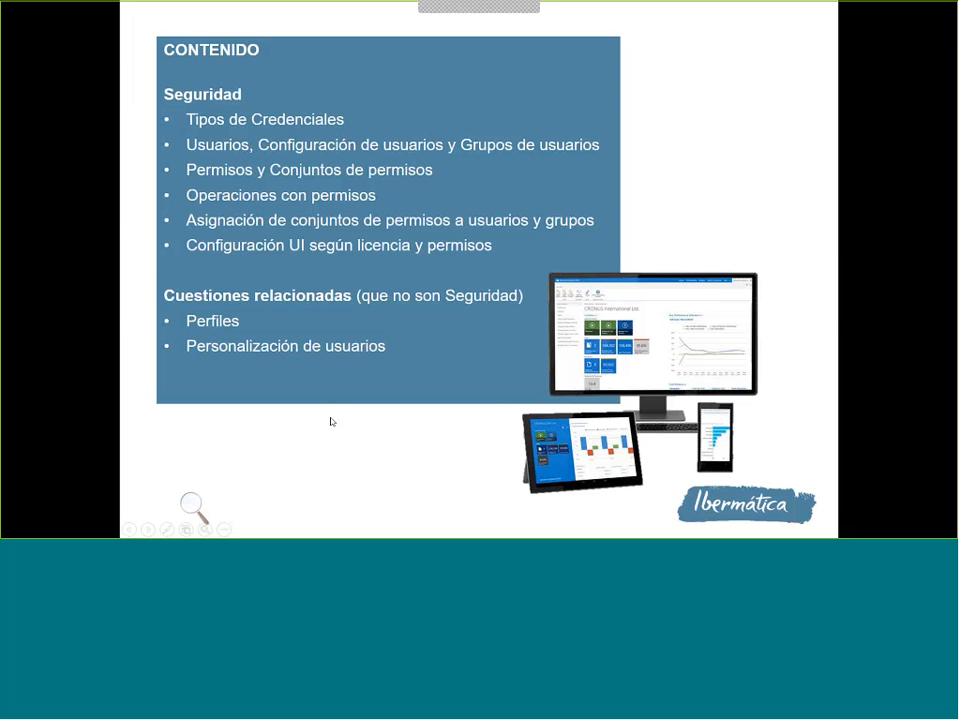
- End the PowerPoint slide show and switch back to the Dynamics NAV window
{"action": "key", "text": "alt+Tab"}
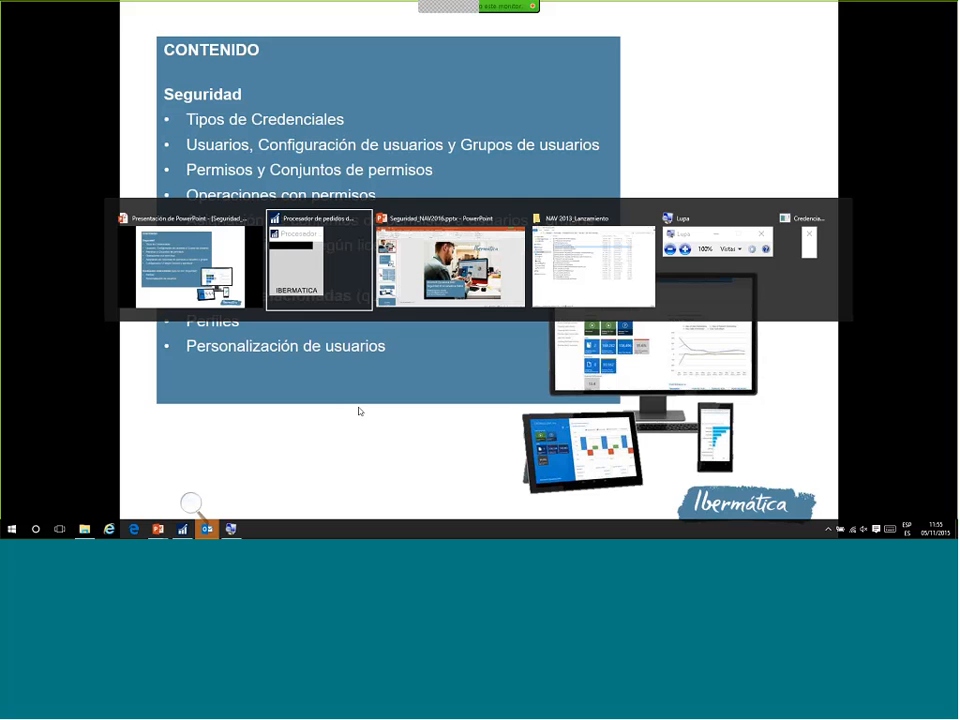
{"action": "key", "text": "alt+Tab"}
{"action": "key", "text": "alt+Tab"}
{"action": "key", "text": "alt+Tab"}
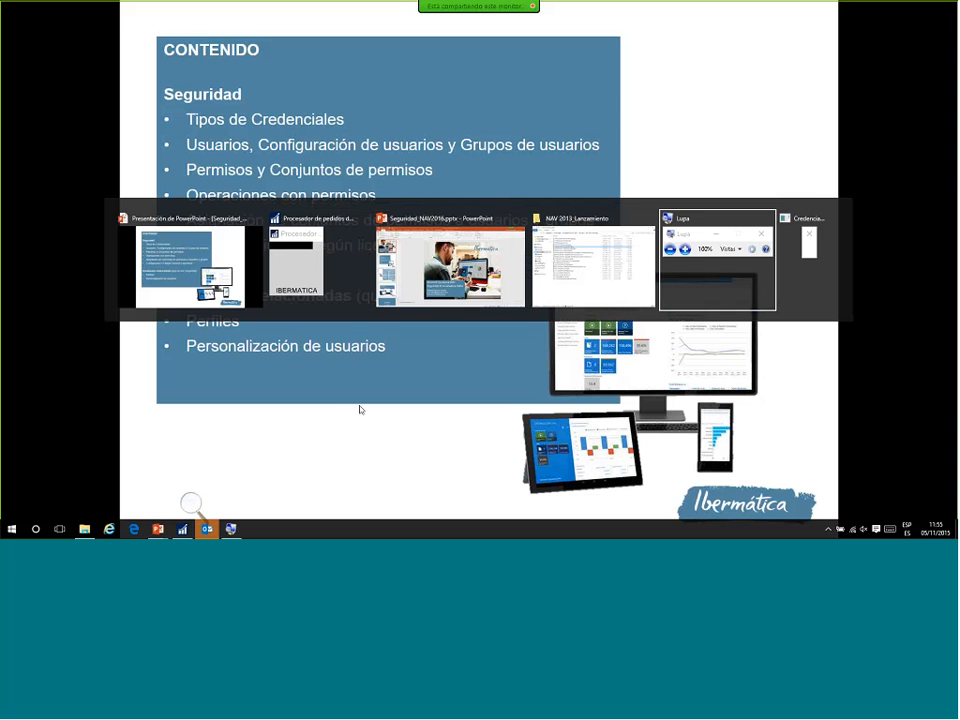
{"action": "key", "text": "alt+Tab"}
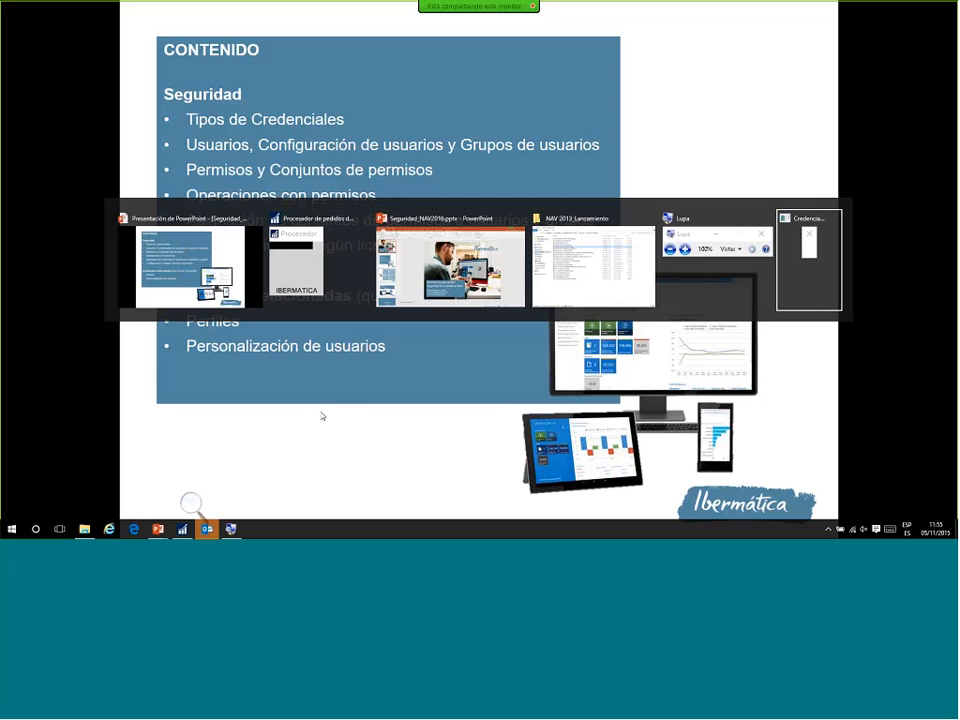
{"action": "key", "text": "alt+Tab"}
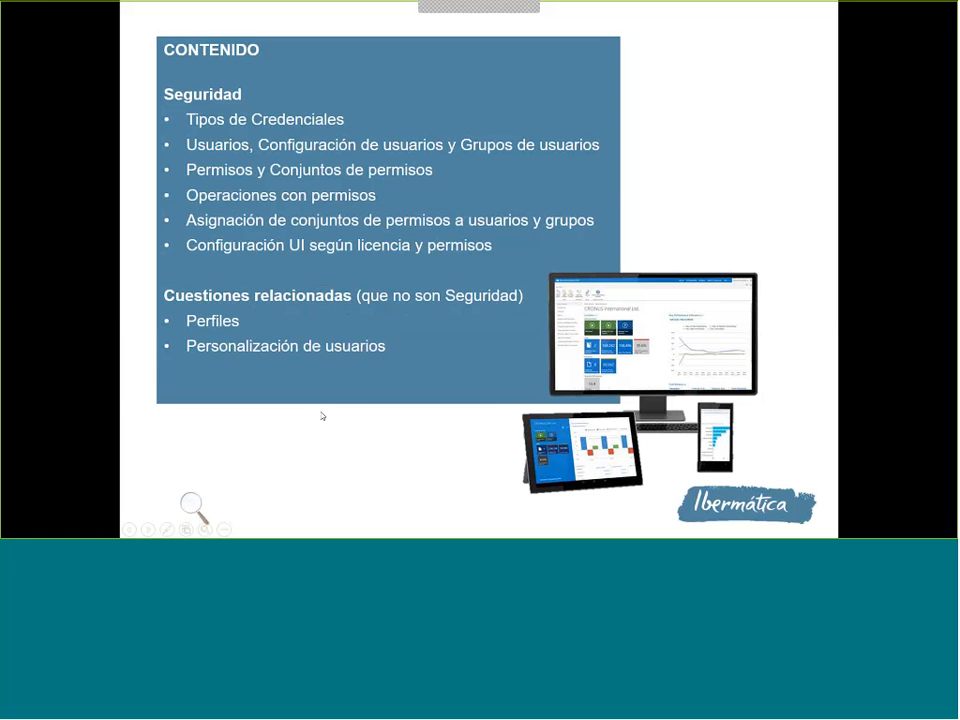
{"action": "left_click", "coordinate": [77, 478]}
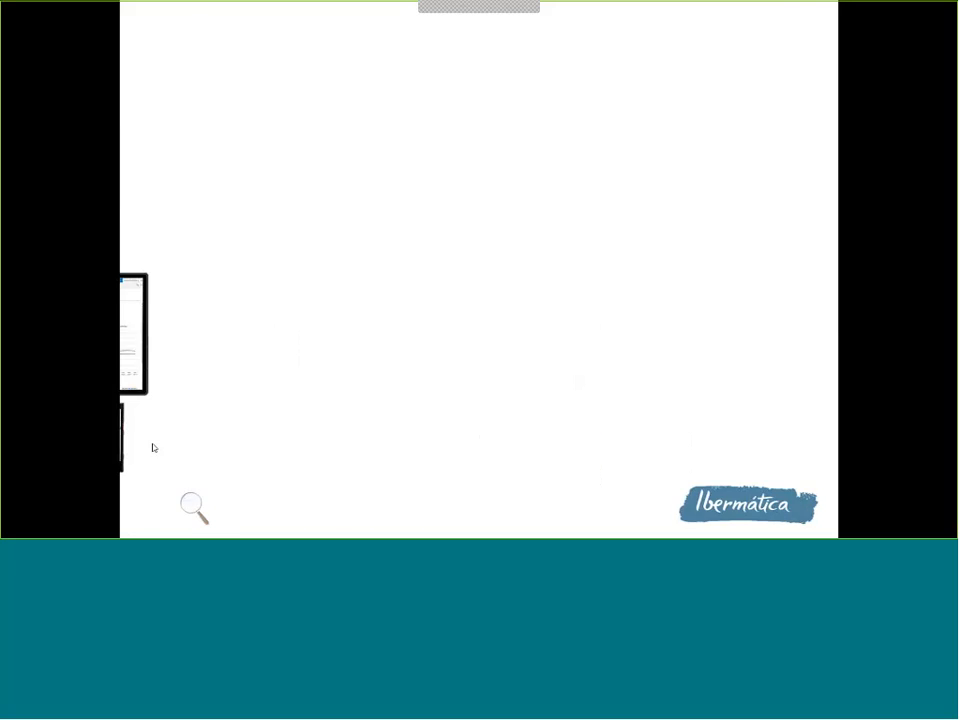
{"action": "key", "text": "Escape"}
{"action": "mouse_move", "coordinate": [182, 529]}
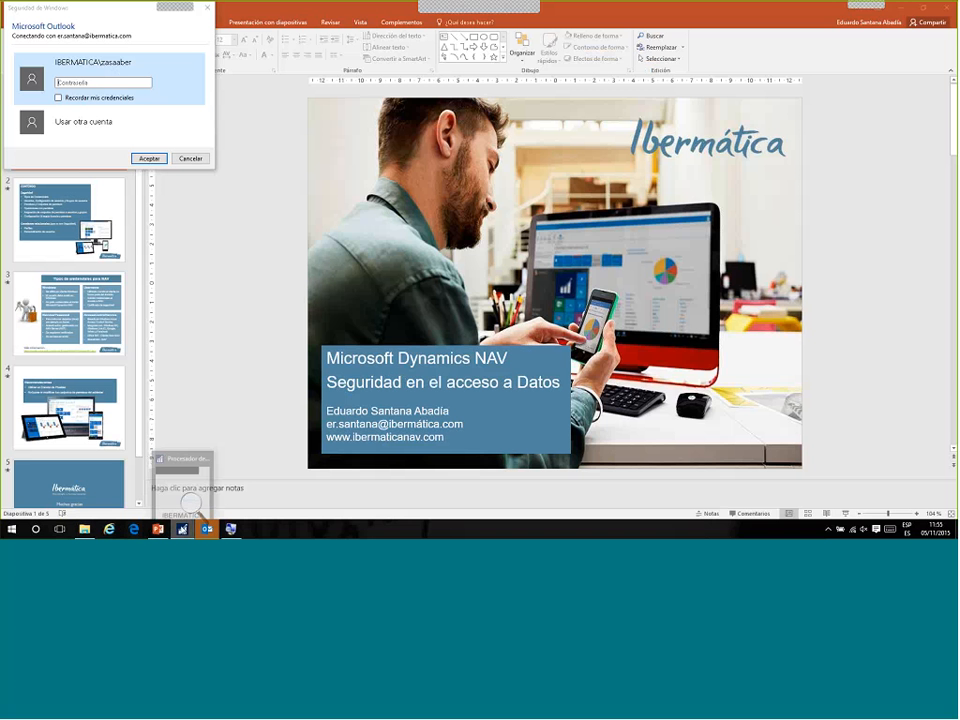
{"action": "left_click", "coordinate": [190, 500]}
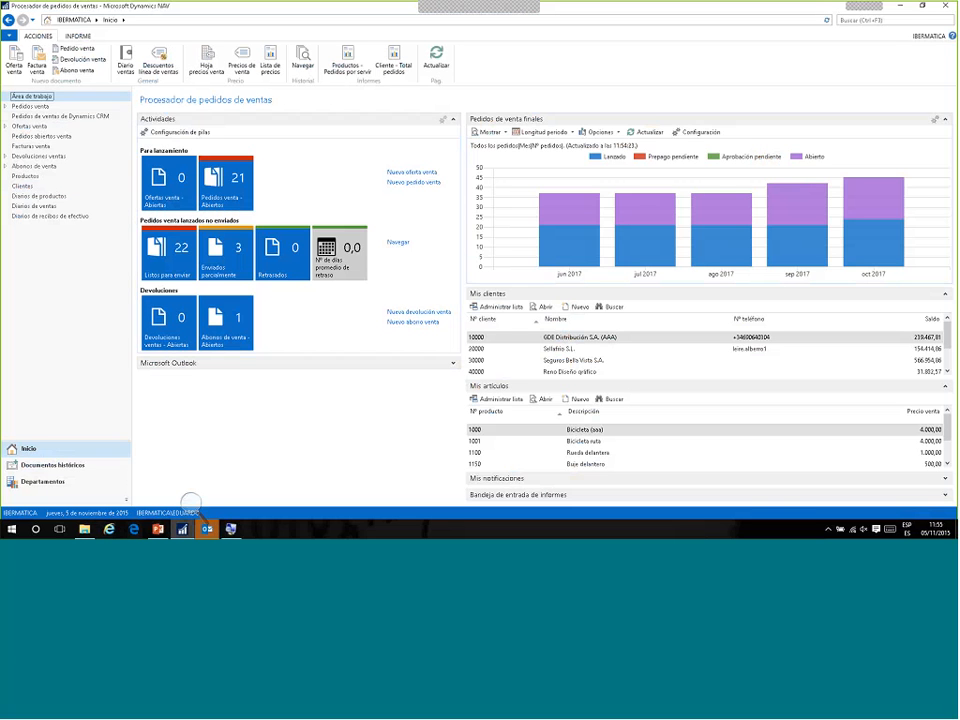
- Search for "perfil" and open the Perfiles list
{"action": "left_click", "coordinate": [912, 20]}
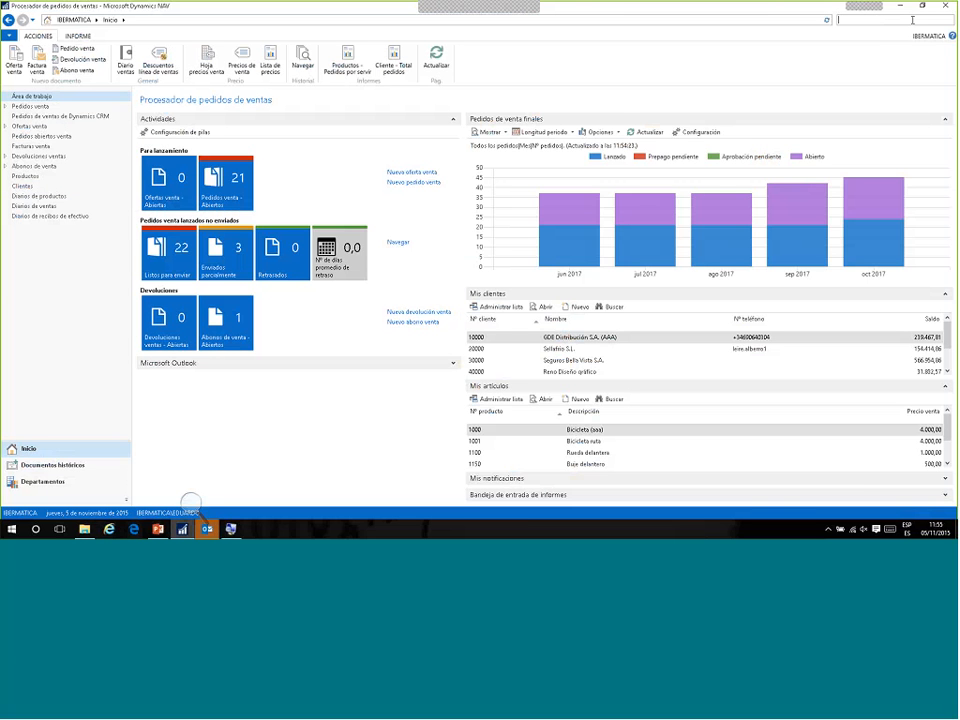
{"action": "type", "text": "perfil"}
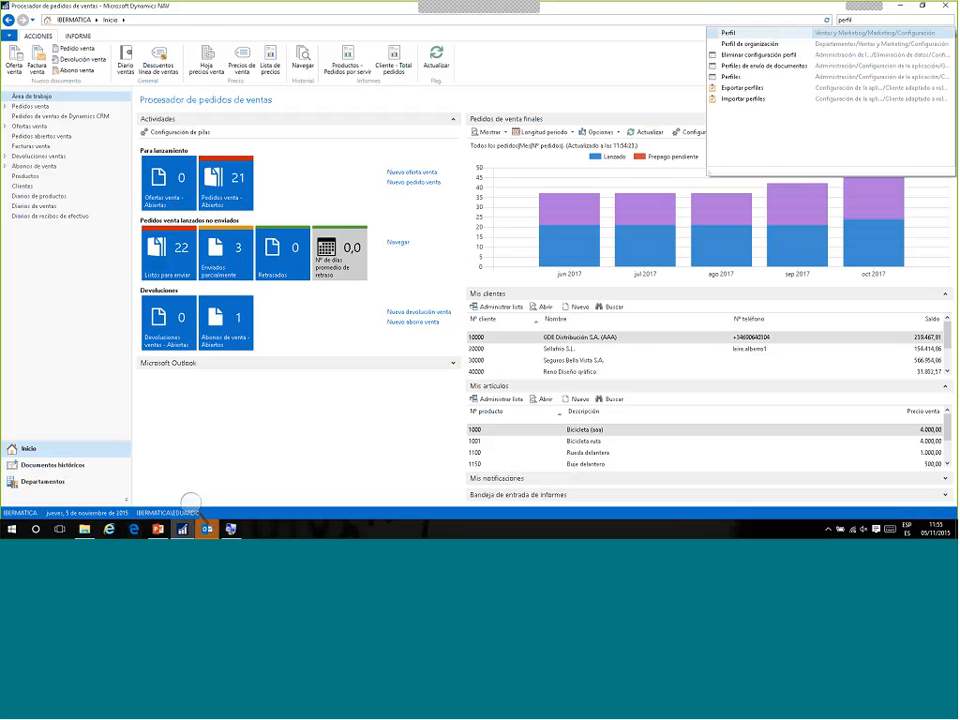
{"action": "left_click", "coordinate": [727, 79]}
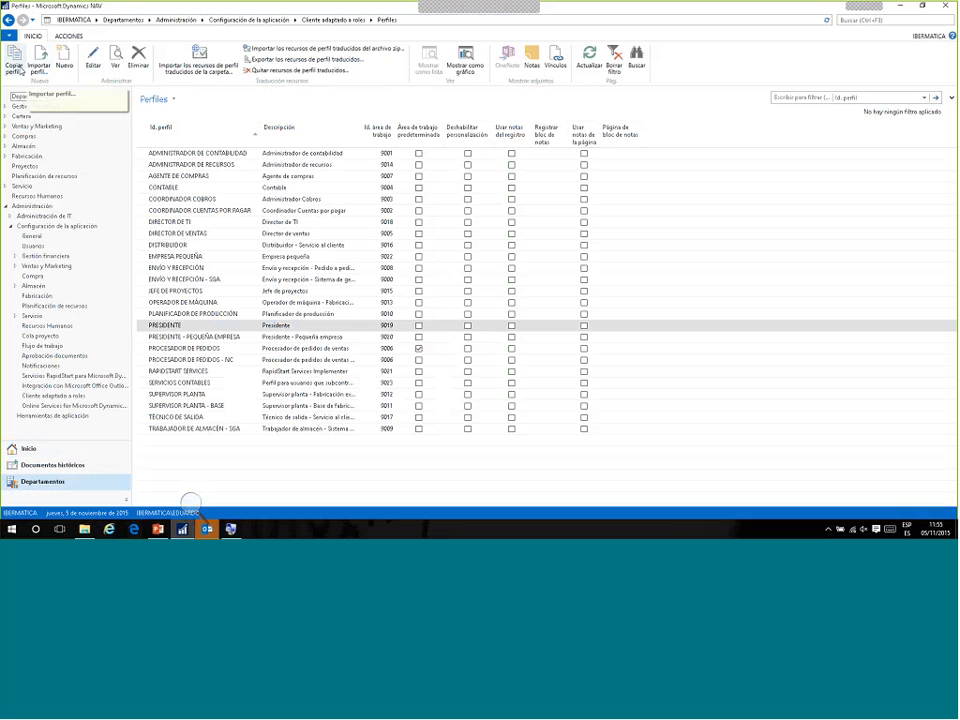
- Copy the PRESIDENTE profile to a new profile with the ID NUEVO
{"action": "left_click", "coordinate": [15, 64]}
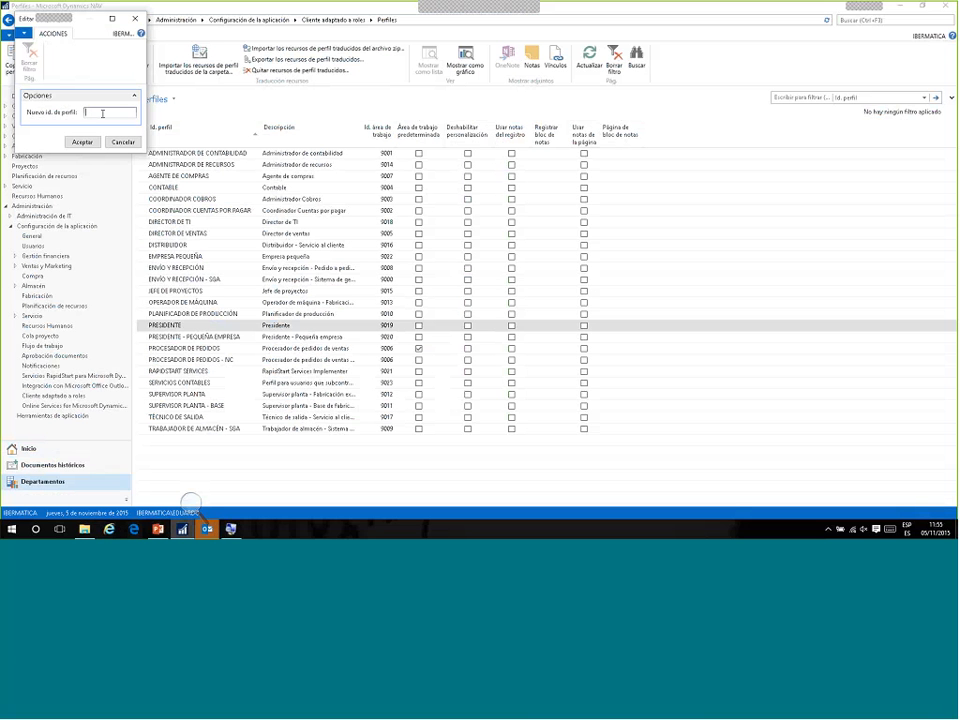
{"action": "type", "text": "NUEVO"}
{"action": "left_click", "coordinate": [86, 142]}
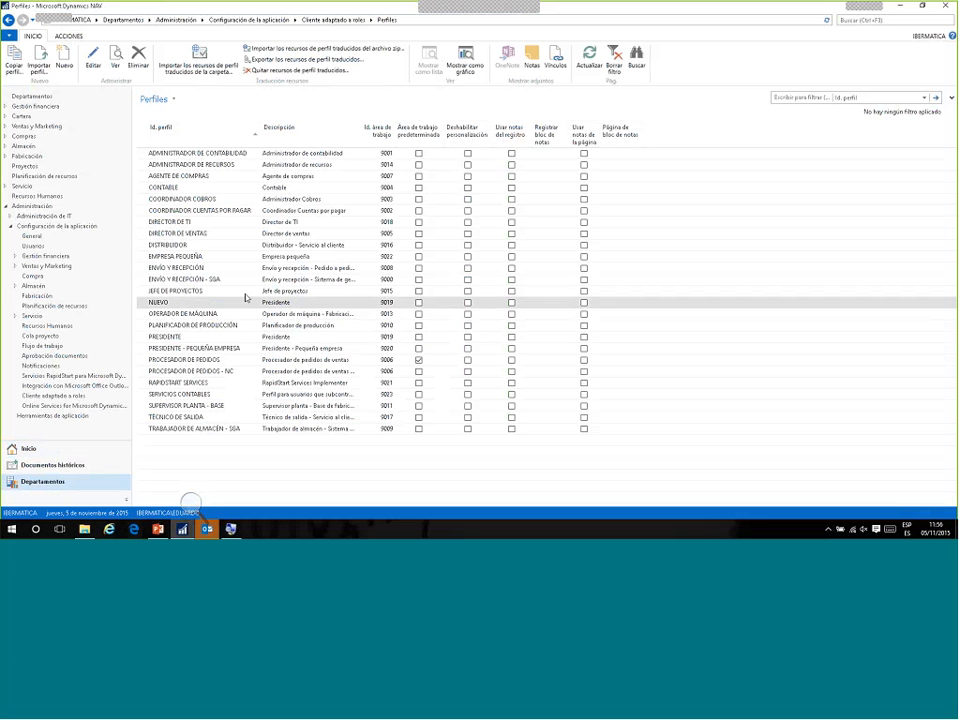
- Delete the NUEVO profile from the Perfiles list
{"action": "left_click", "coordinate": [279, 304]}
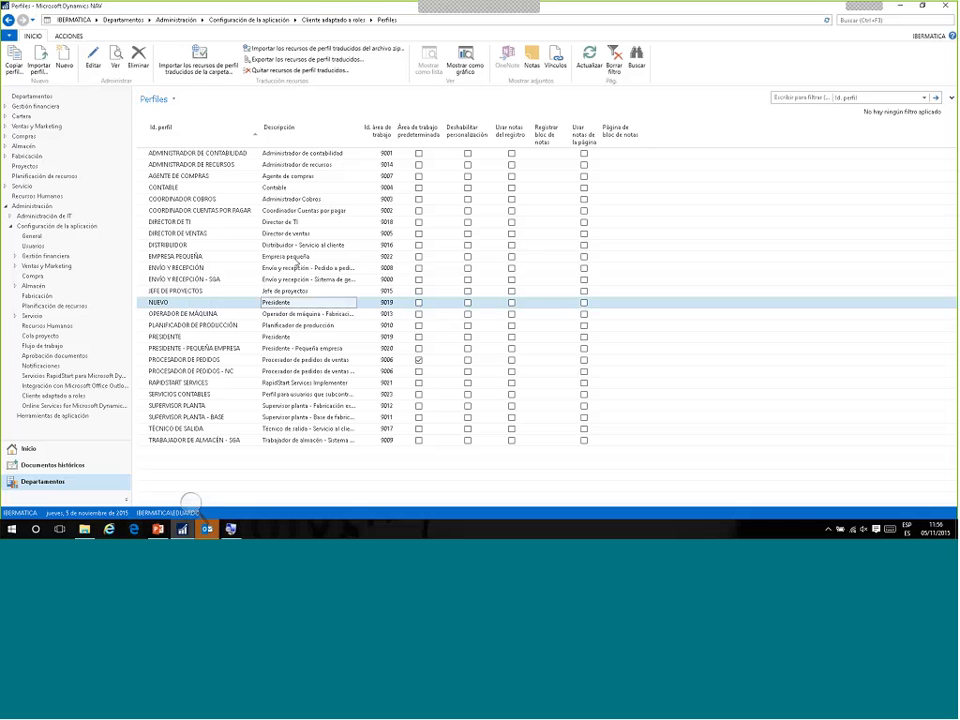
{"action": "key", "text": "ctrl+Delete"}
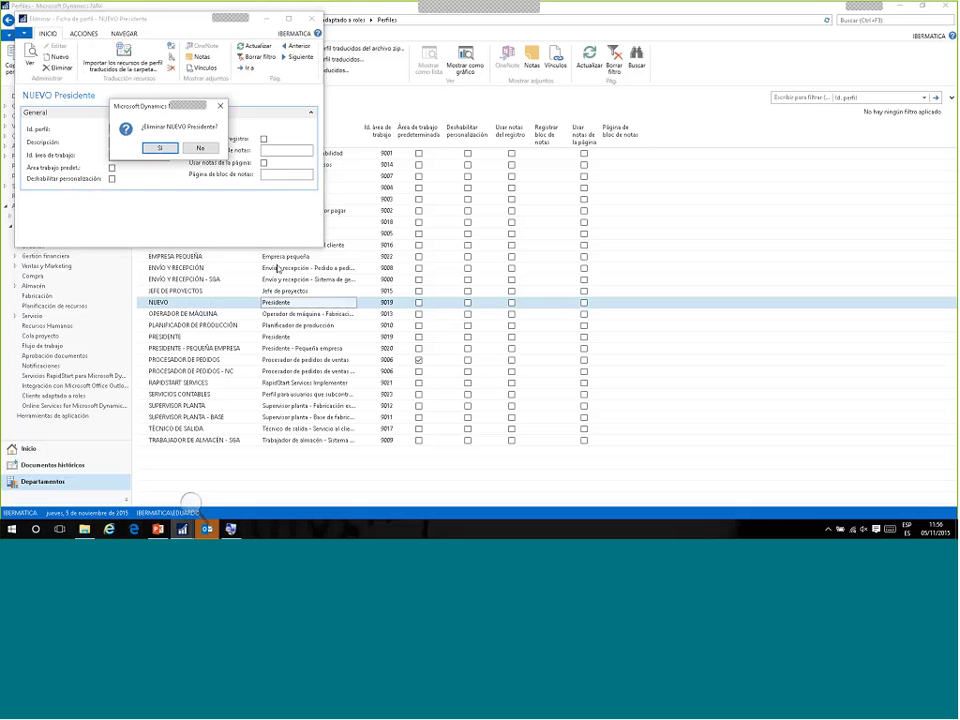
{"action": "key", "text": "Return"}
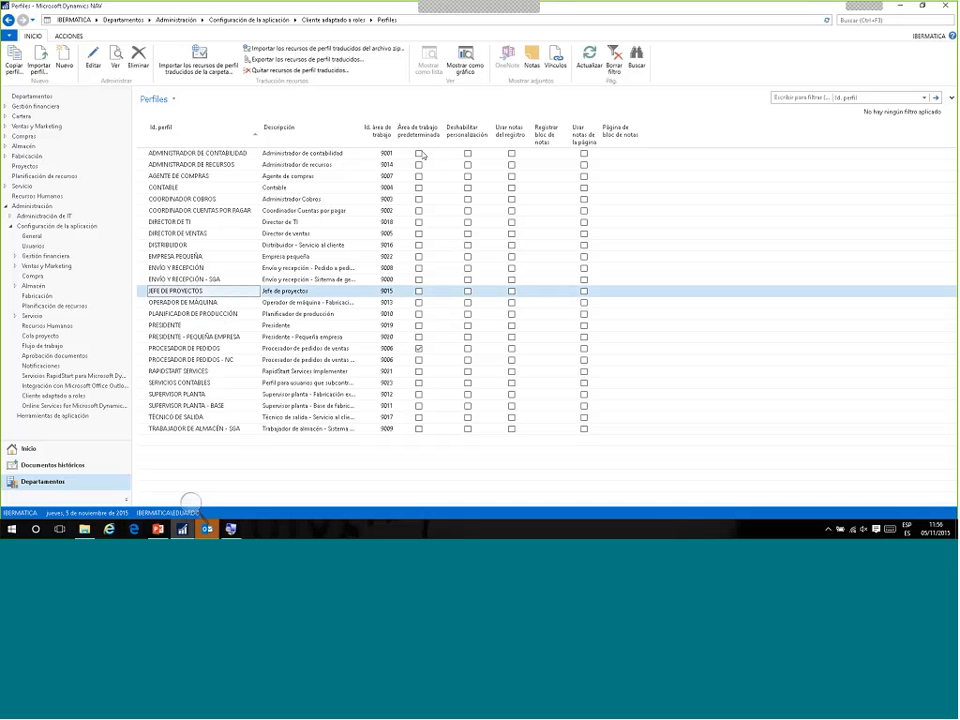
- Open the PROCESADOR DE PEDIDOS profile card, examine the role center pages available for Id. área de trabajo, and close the card
{"action": "left_click", "coordinate": [419, 348]}
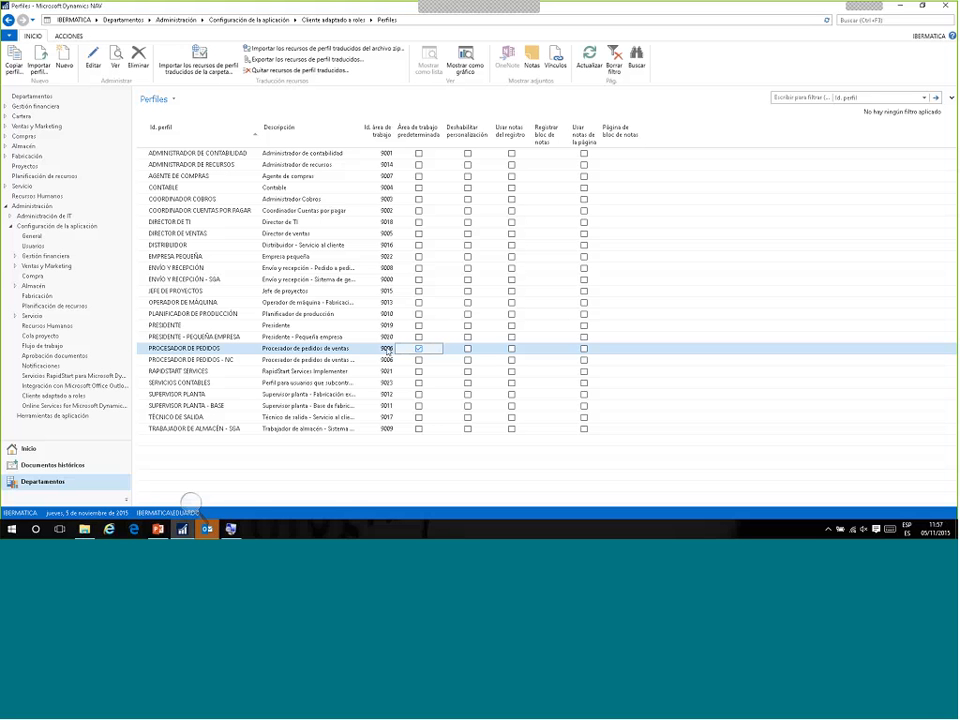
{"action": "double_click", "coordinate": [192, 352]}
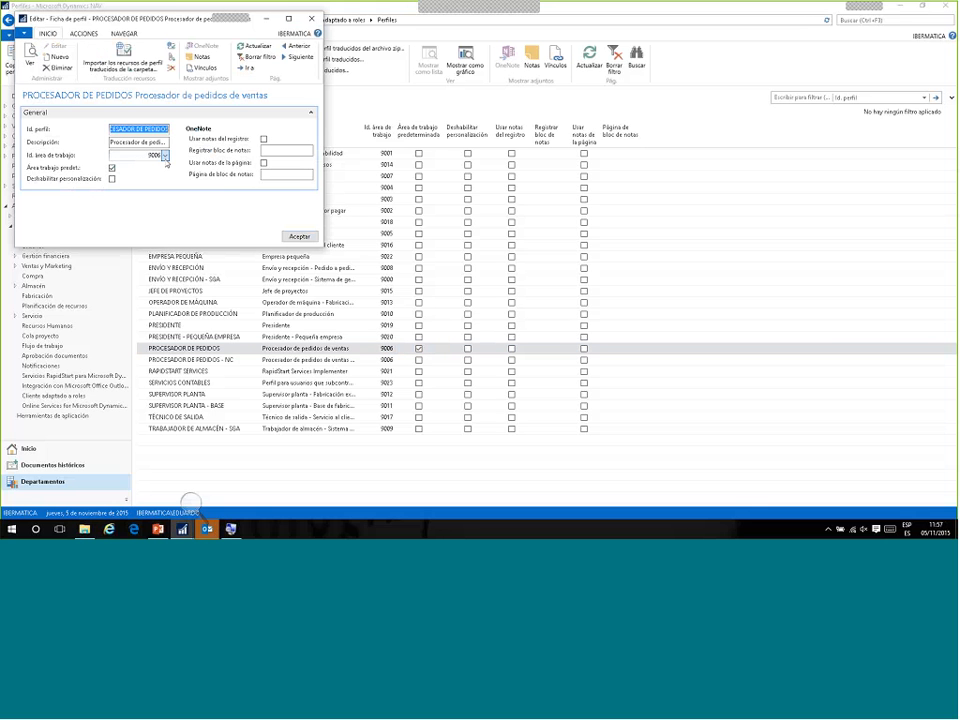
{"action": "left_click", "coordinate": [165, 158]}
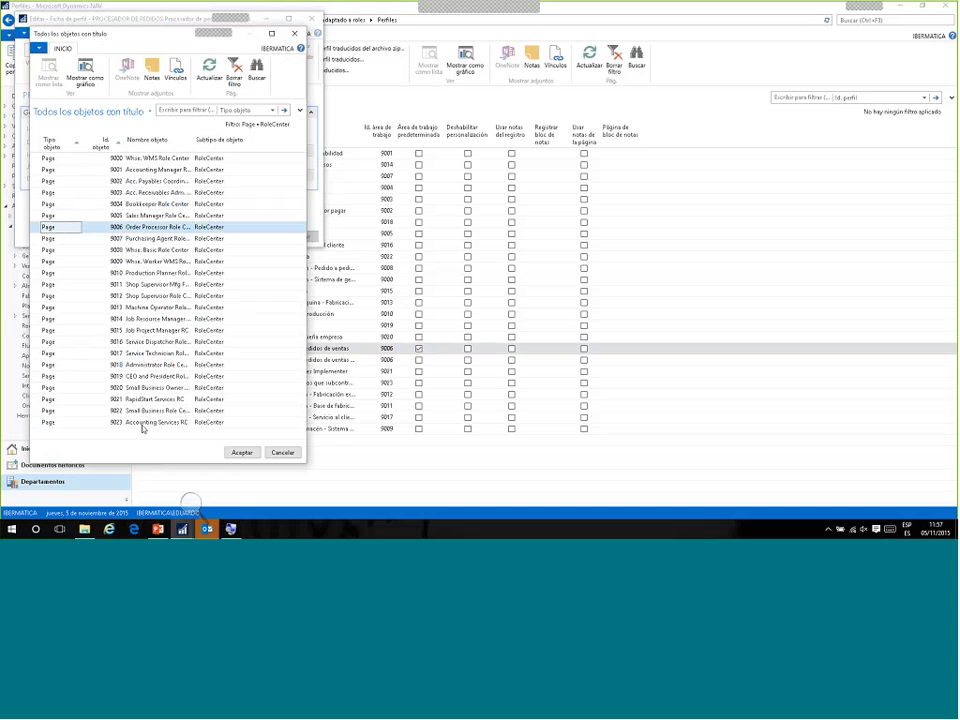
{"action": "double_click", "coordinate": [193, 144]}
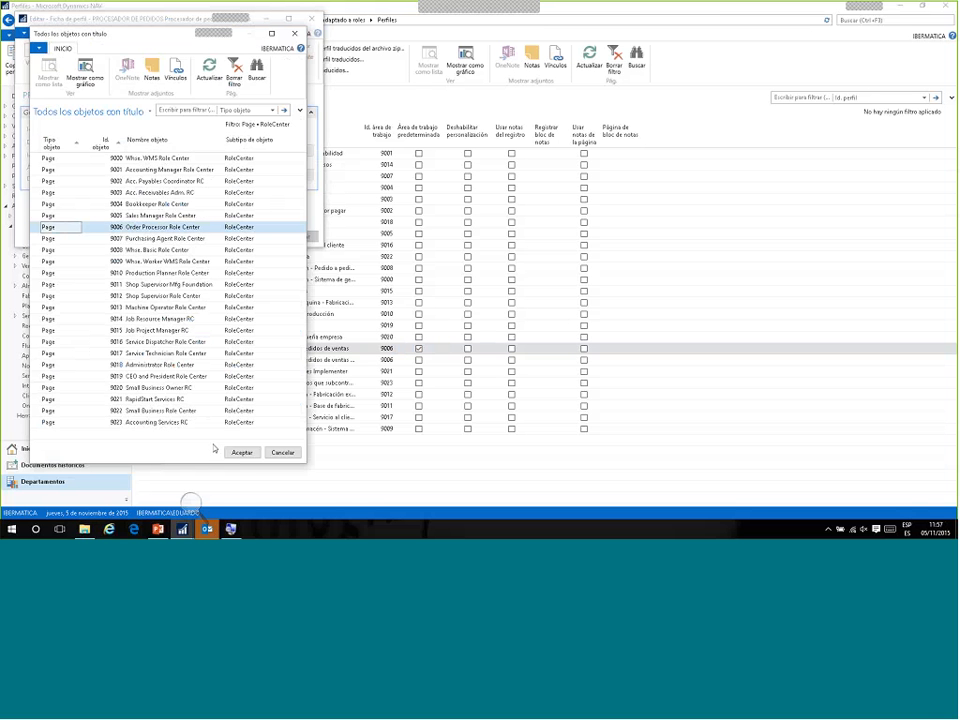
{"action": "left_click", "coordinate": [295, 34]}
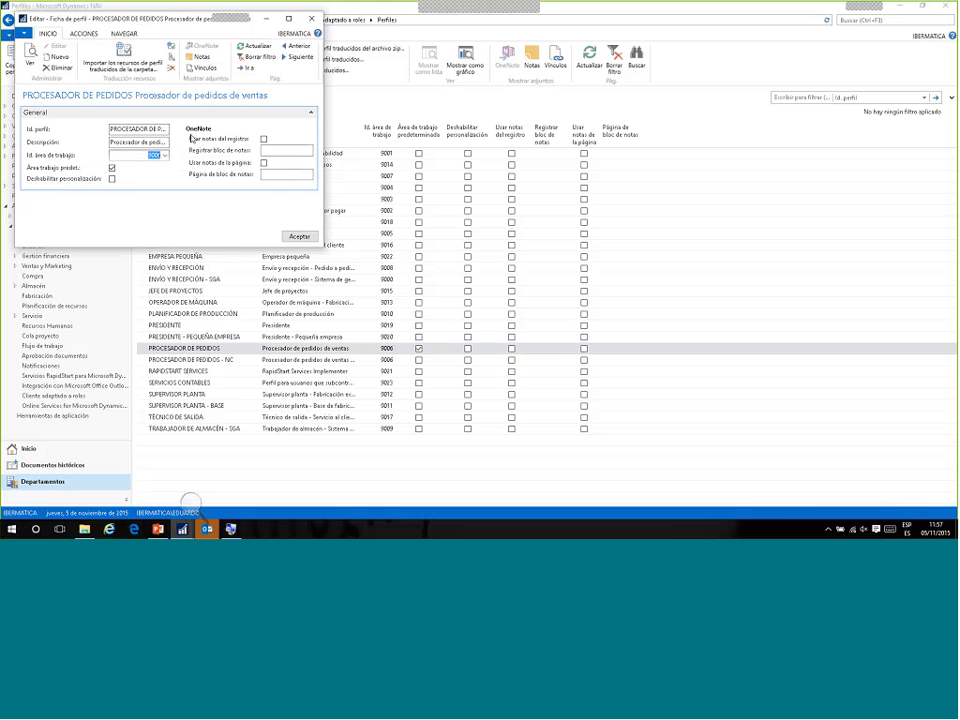
{"action": "left_click", "coordinate": [300, 237]}
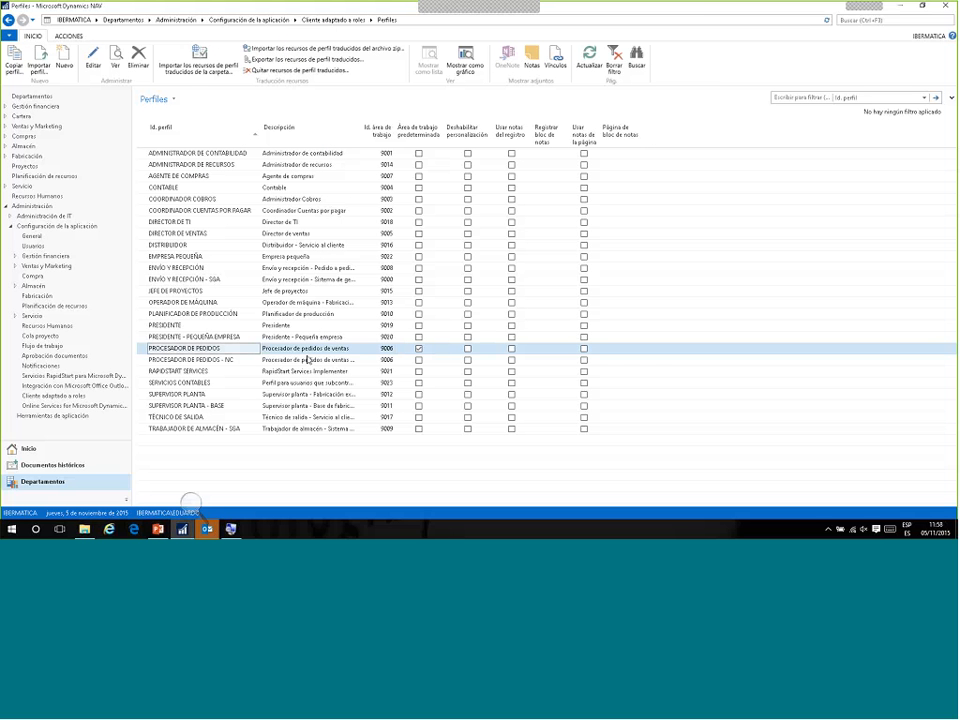
- Search for "Persona" and open the Personalización usuario list
{"action": "left_click", "coordinate": [895, 21]}
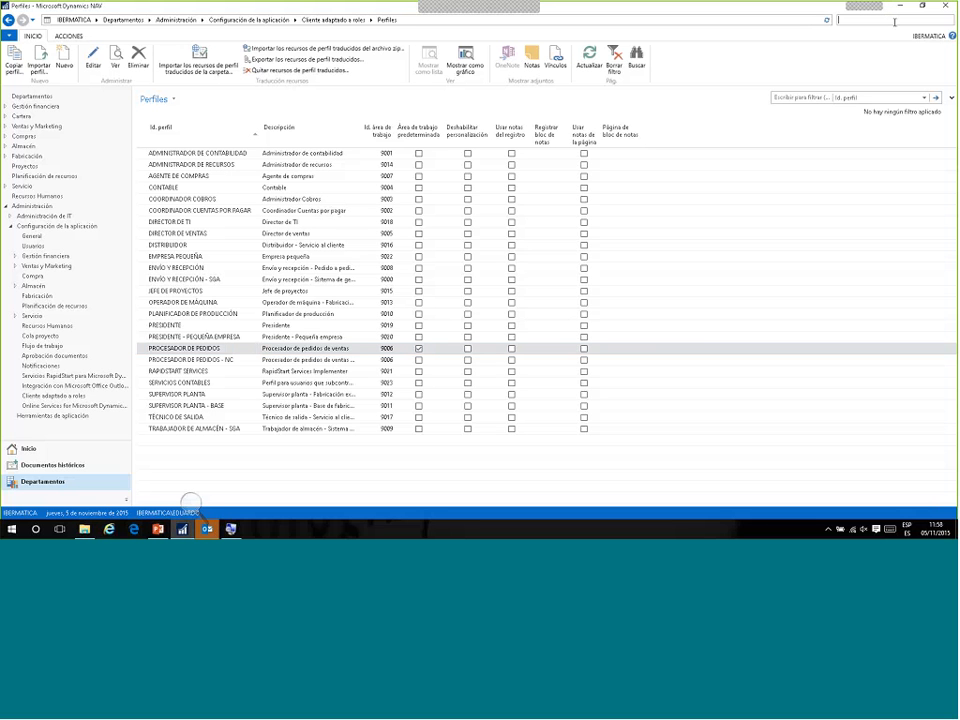
{"action": "type", "text": "Person"}
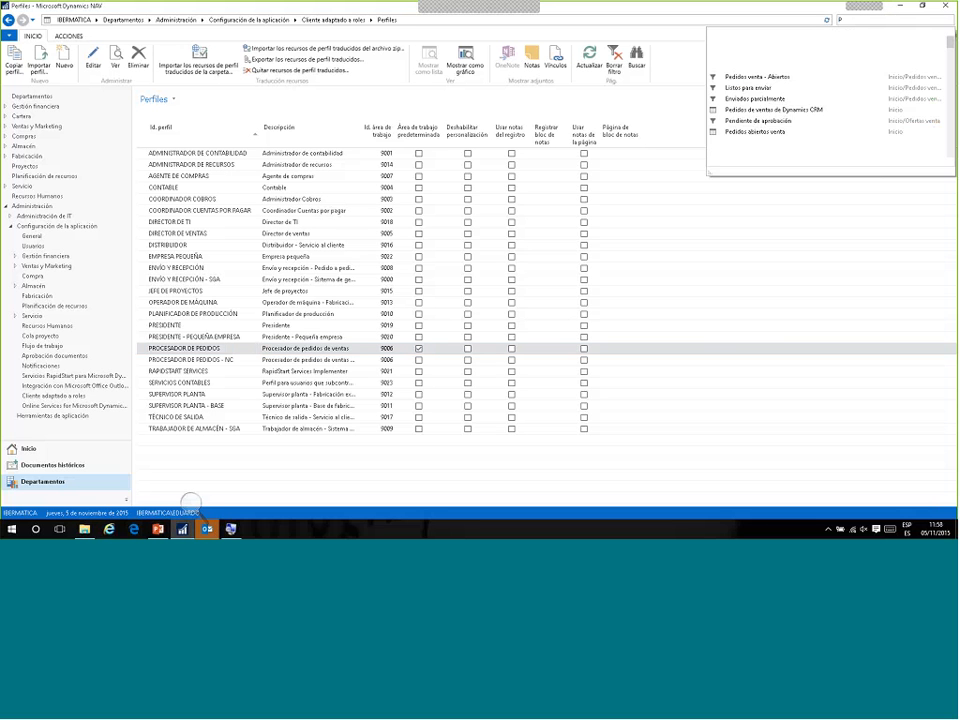
{"action": "type", "text": "al"}
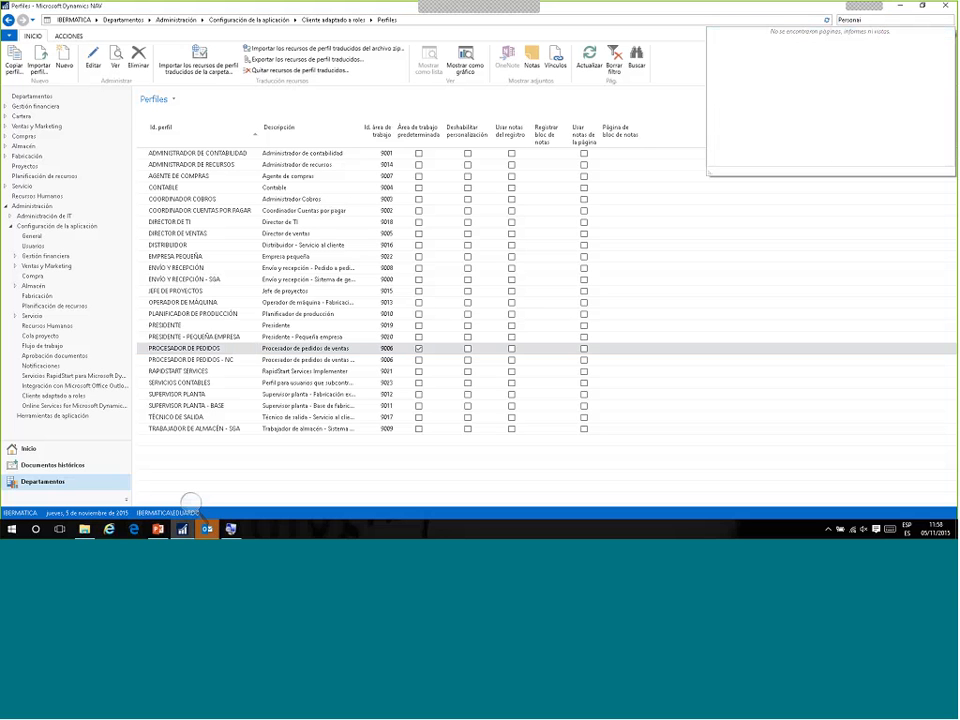
{"action": "key", "text": "BackSpace"}
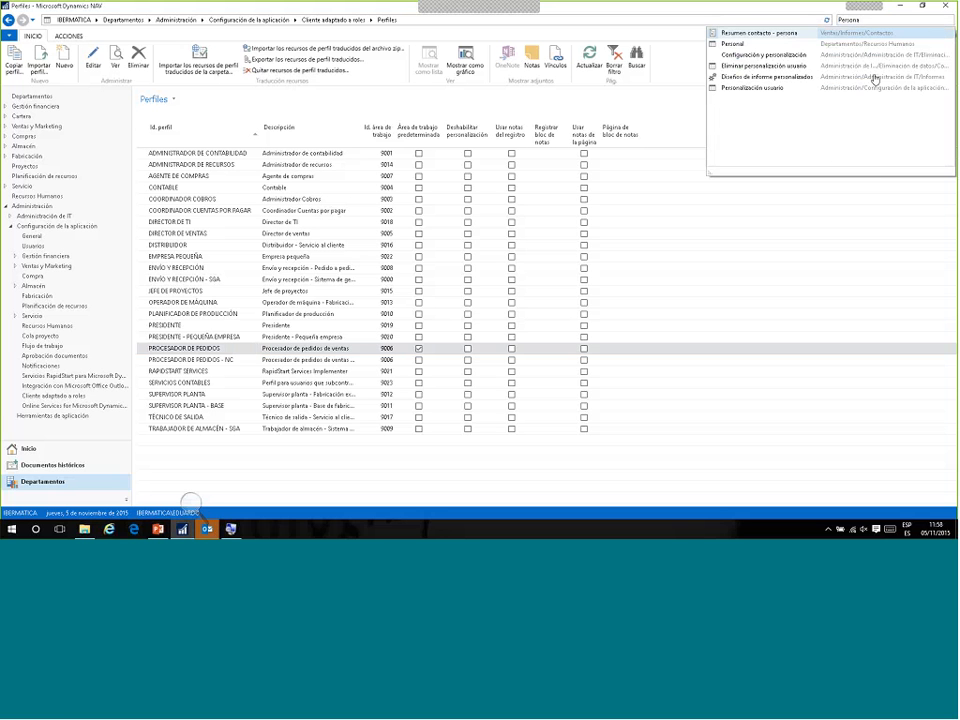
{"action": "left_click", "coordinate": [772, 89]}
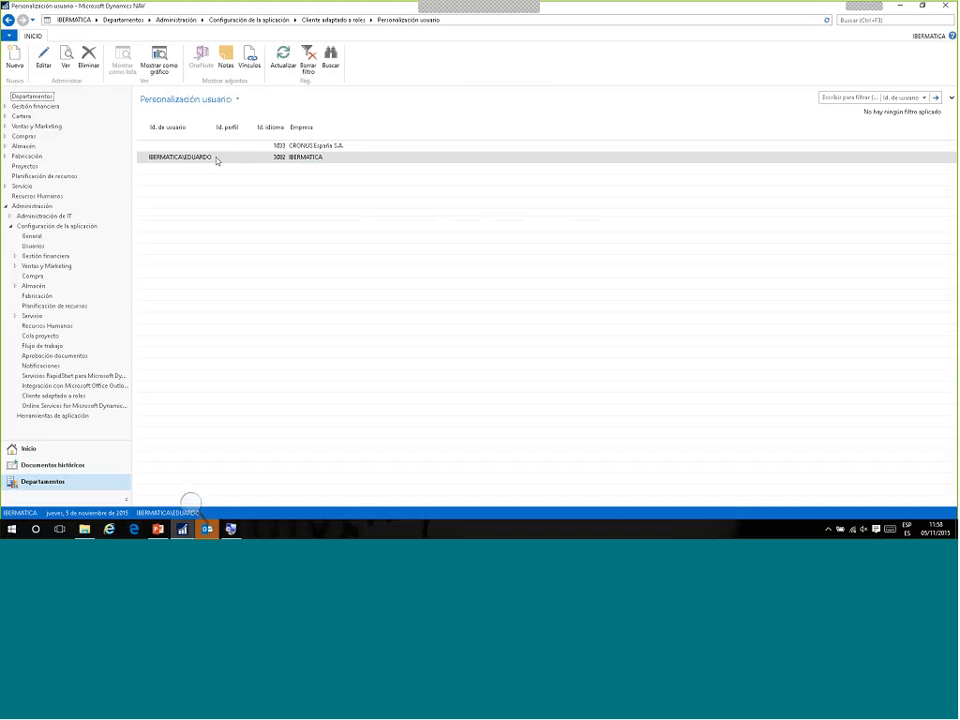
- Open the personalization card of the user assigned to the IBERMATICA company and examine the profiles available for Id. perfil
{"action": "left_click", "coordinate": [232, 158]}
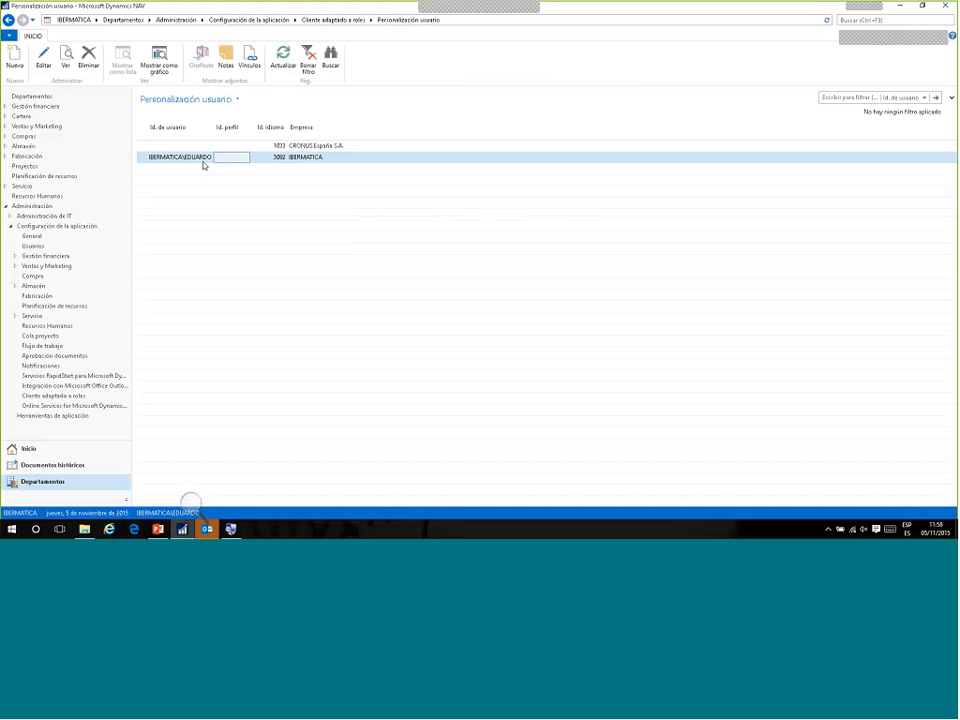
{"action": "double_click", "coordinate": [203, 160]}
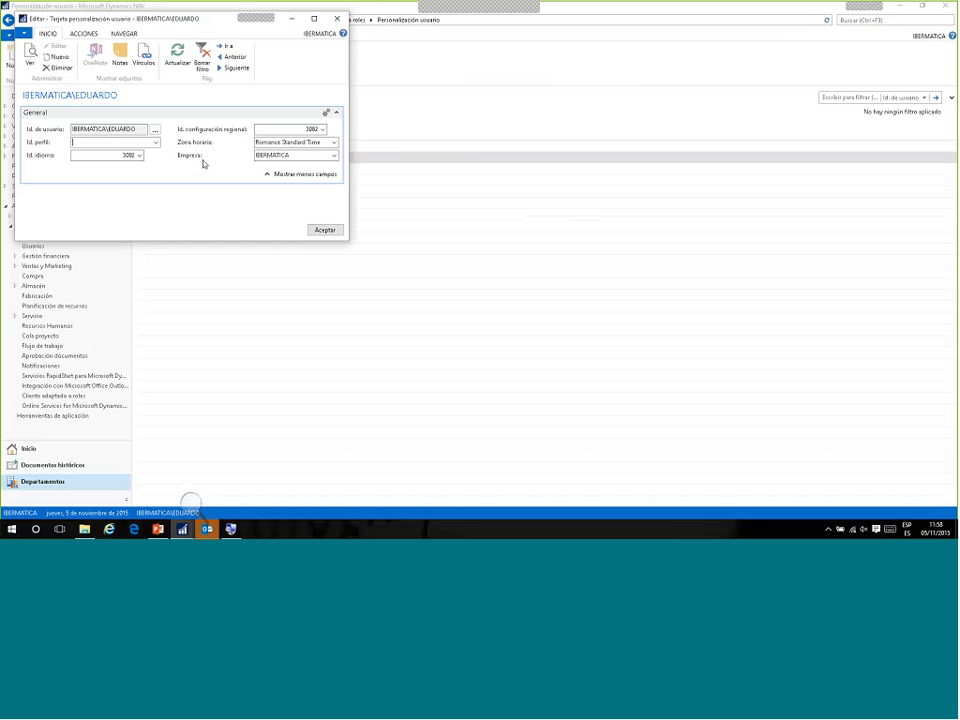
{"action": "left_click", "coordinate": [156, 143]}
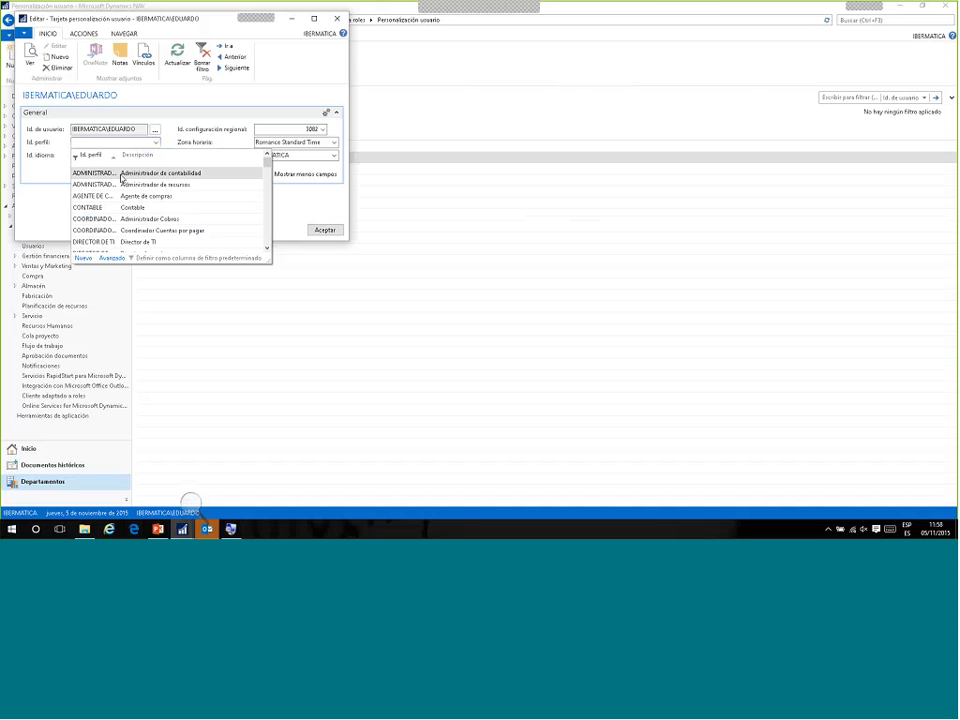
{"action": "scroll", "coordinate": [181, 207], "scroll_direction": "down", "scroll_amount": 5}
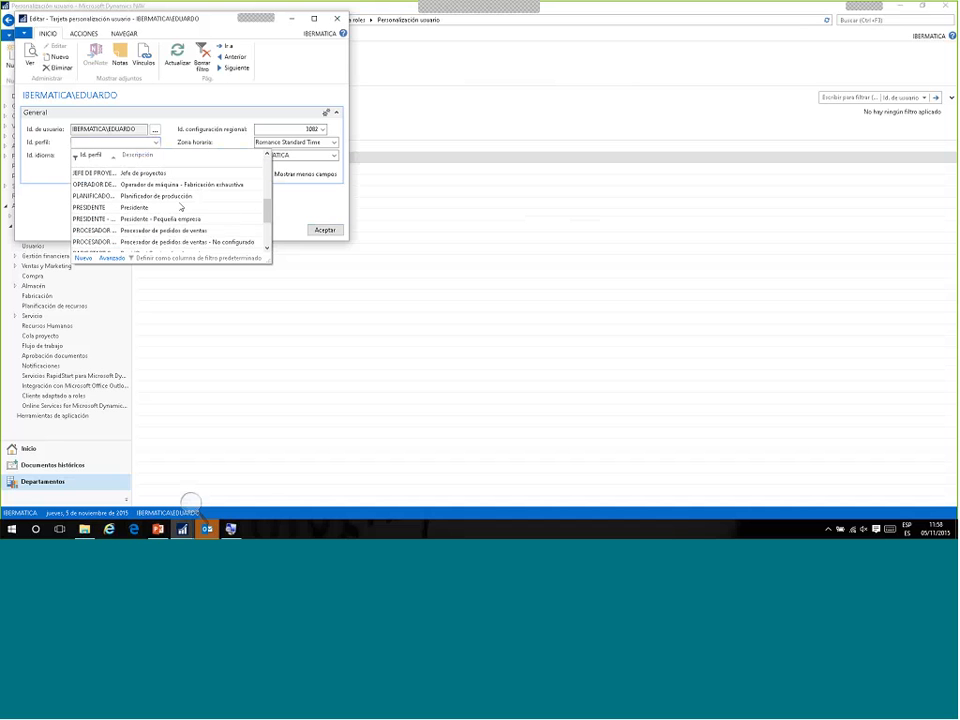
{"action": "scroll", "coordinate": [165, 211], "scroll_direction": "down", "scroll_amount": 2}
{"action": "scroll", "coordinate": [165, 212], "scroll_direction": "up", "scroll_amount": 1}
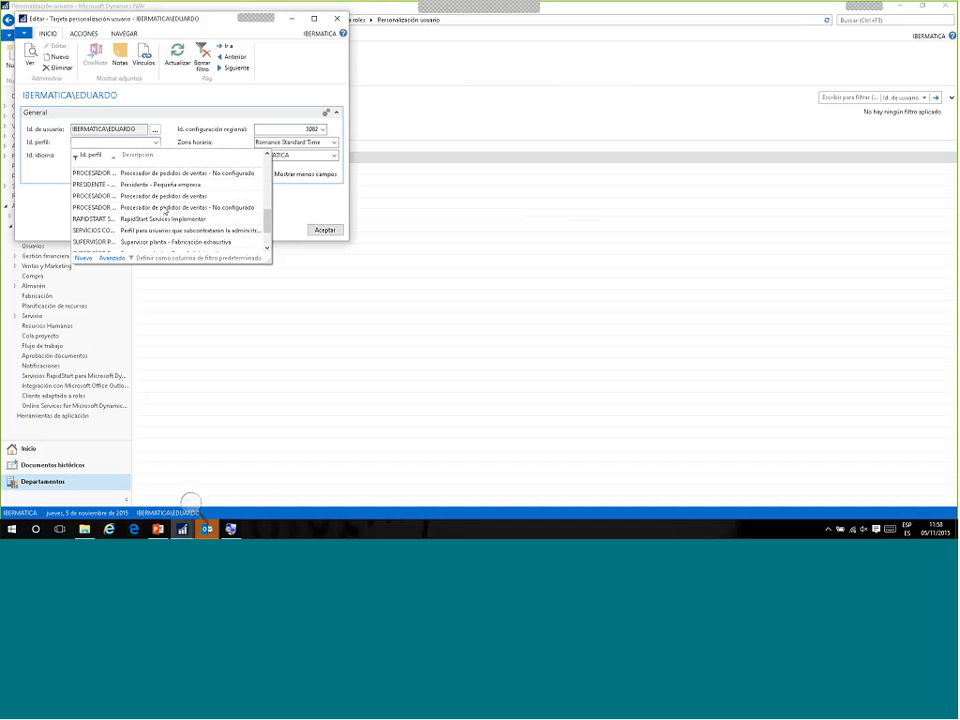
{"action": "scroll", "coordinate": [165, 211], "scroll_direction": "up", "scroll_amount": 3}
{"action": "scroll", "coordinate": [165, 211], "scroll_direction": "up", "scroll_amount": 3}
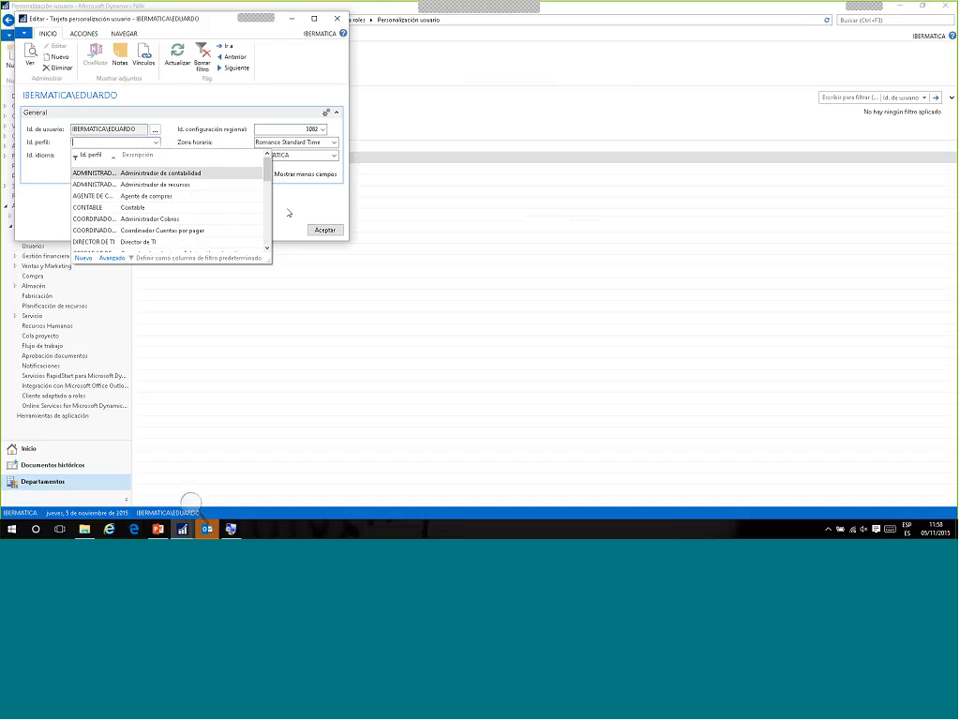
{"action": "key", "text": "Escape"}
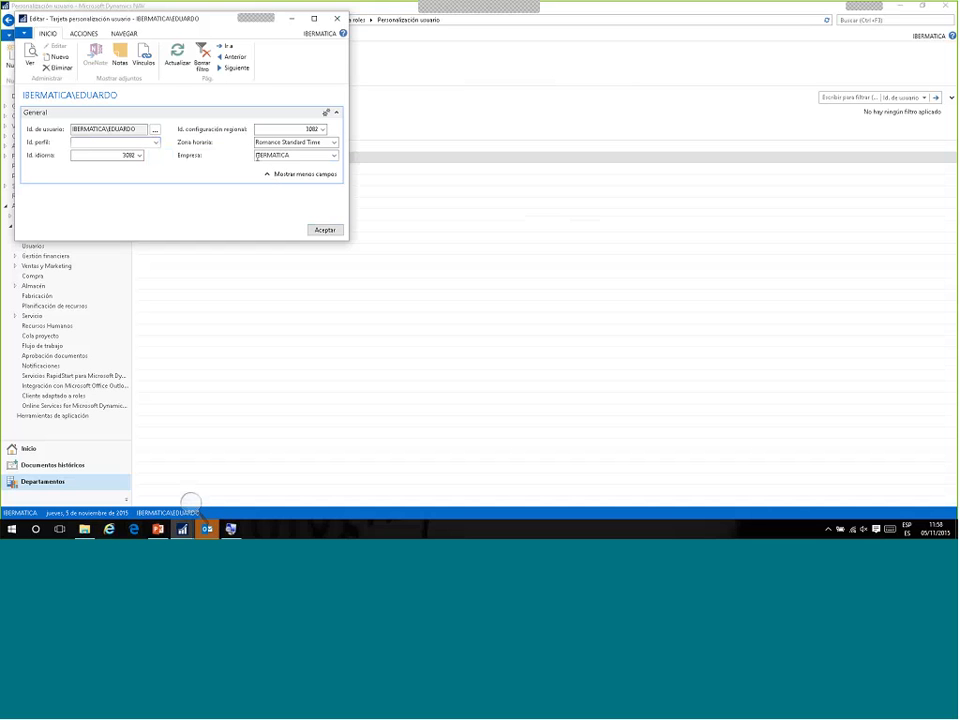
- Examine the choices available for Id. idioma and Empresa on the user personalization card, and close the card
{"action": "left_click", "coordinate": [137, 156]}
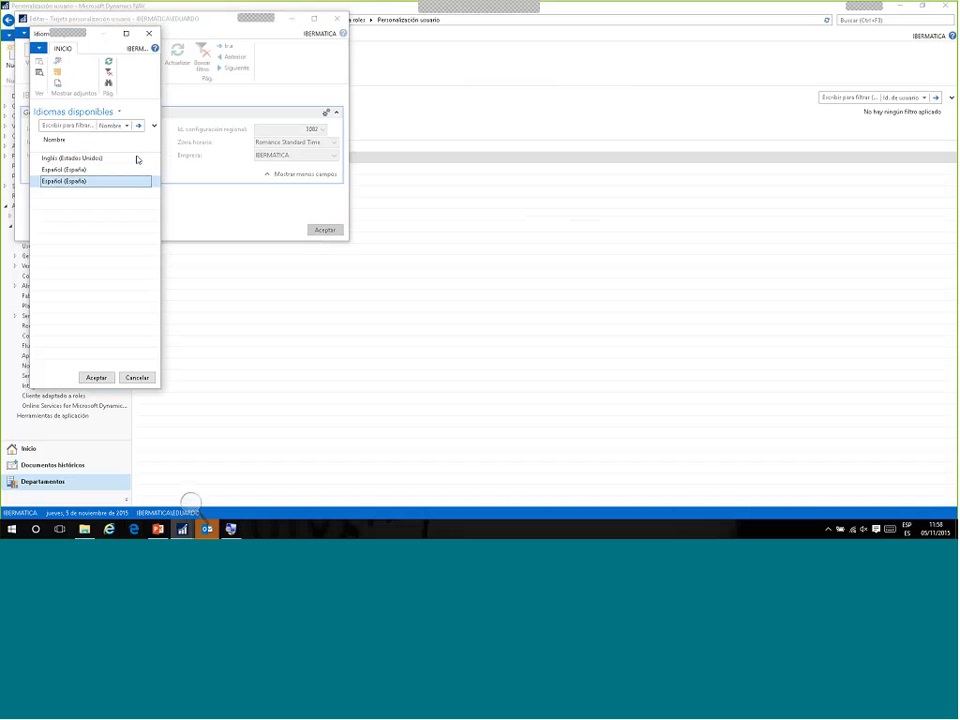
{"action": "key", "text": "Return"}
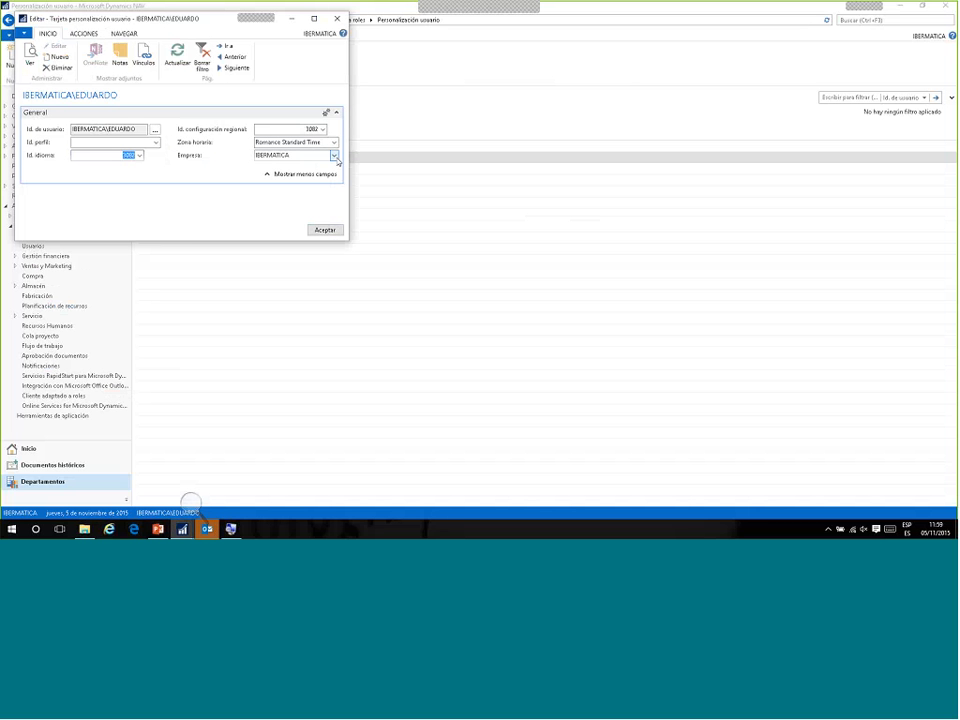
{"action": "left_click", "coordinate": [335, 156]}
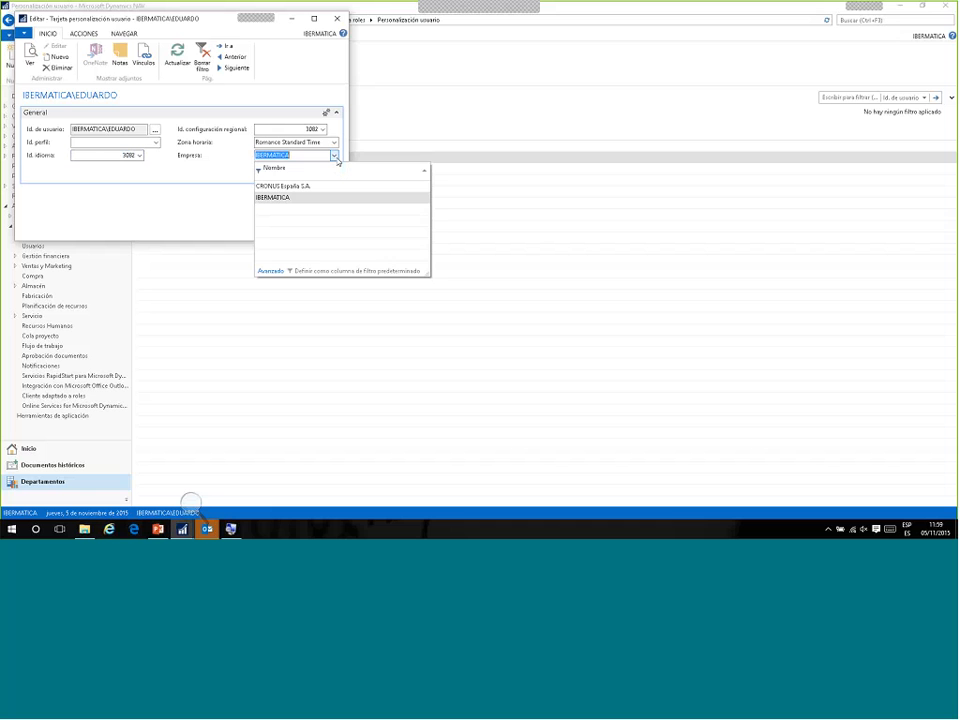
{"action": "left_click", "coordinate": [227, 171]}
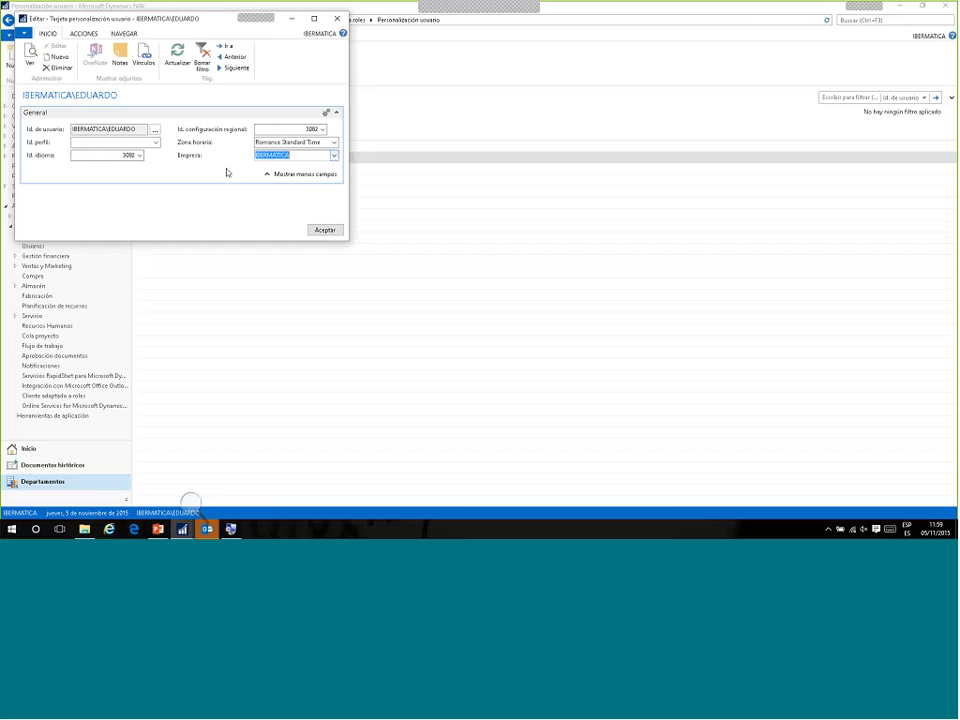
{"action": "left_click", "coordinate": [278, 176]}
{"action": "left_click", "coordinate": [295, 161]}
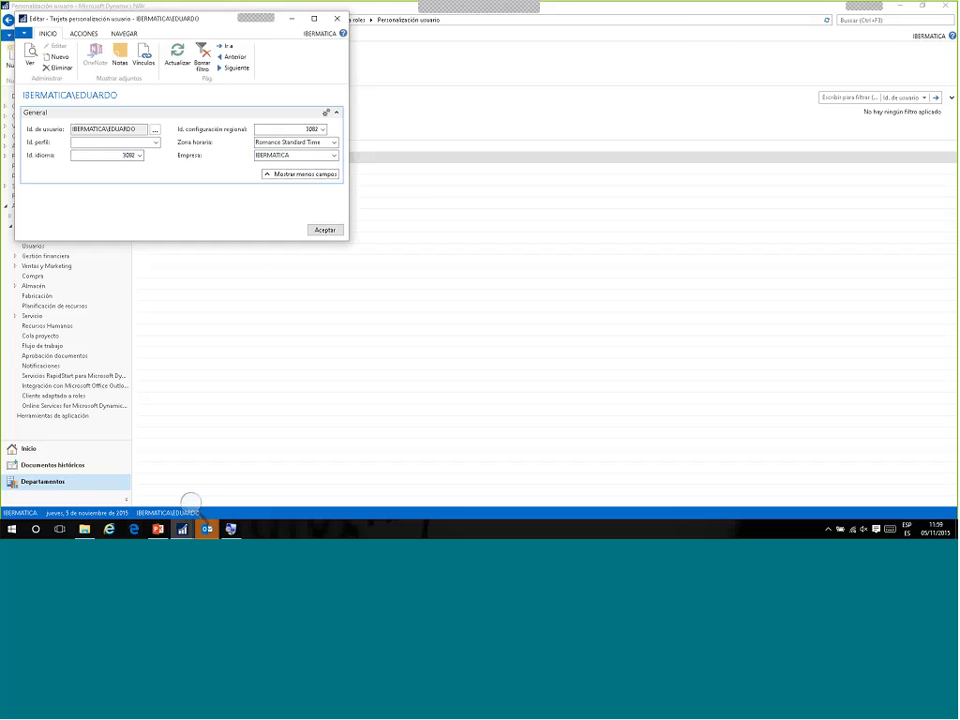
{"action": "left_click", "coordinate": [319, 232]}
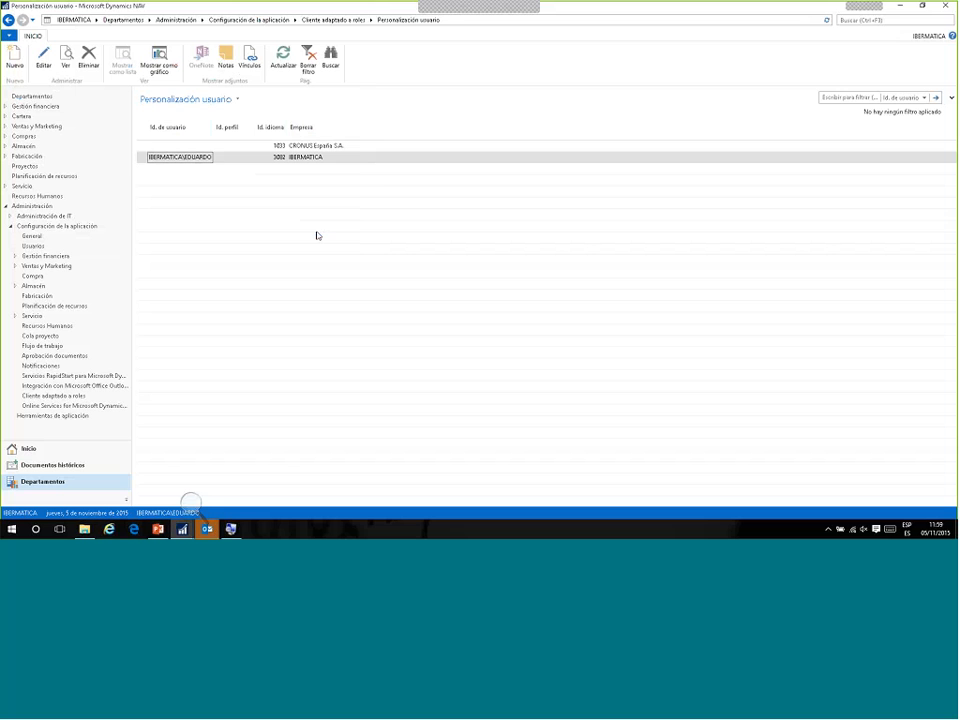
- Return from the Personalización usuario list to the Inicio role center
{"action": "left_click", "coordinate": [42, 481]}
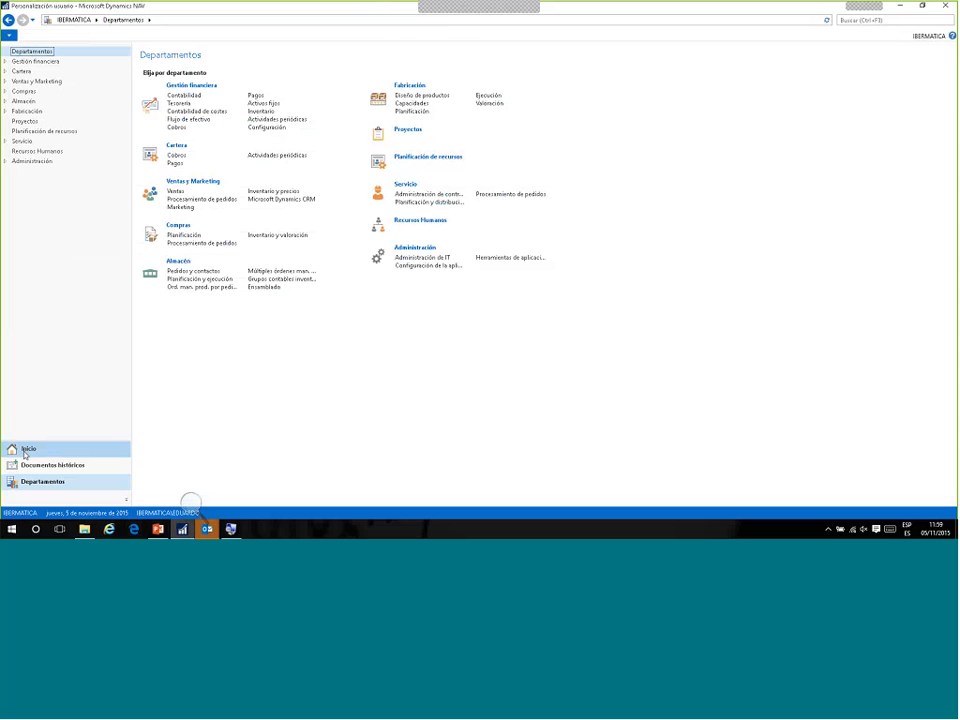
{"action": "left_click", "coordinate": [27, 450]}
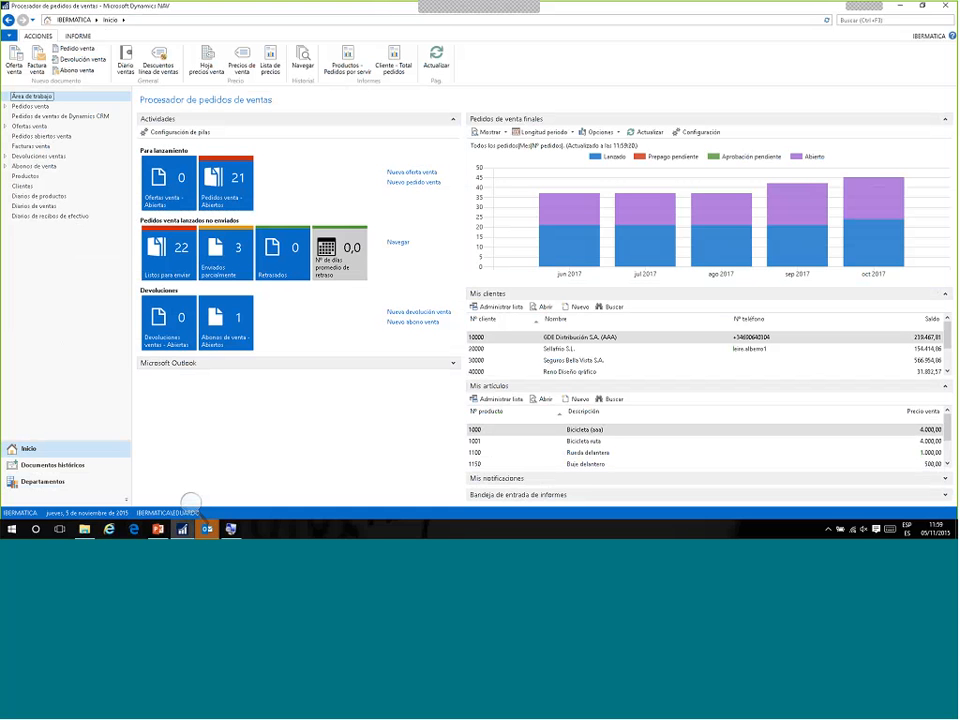
{"action": "left_click", "coordinate": [887, 21]}
- Switch to the PowerPoint presentation and show the Recomendaciones slide
{"action": "left_click", "coordinate": [159, 530]}
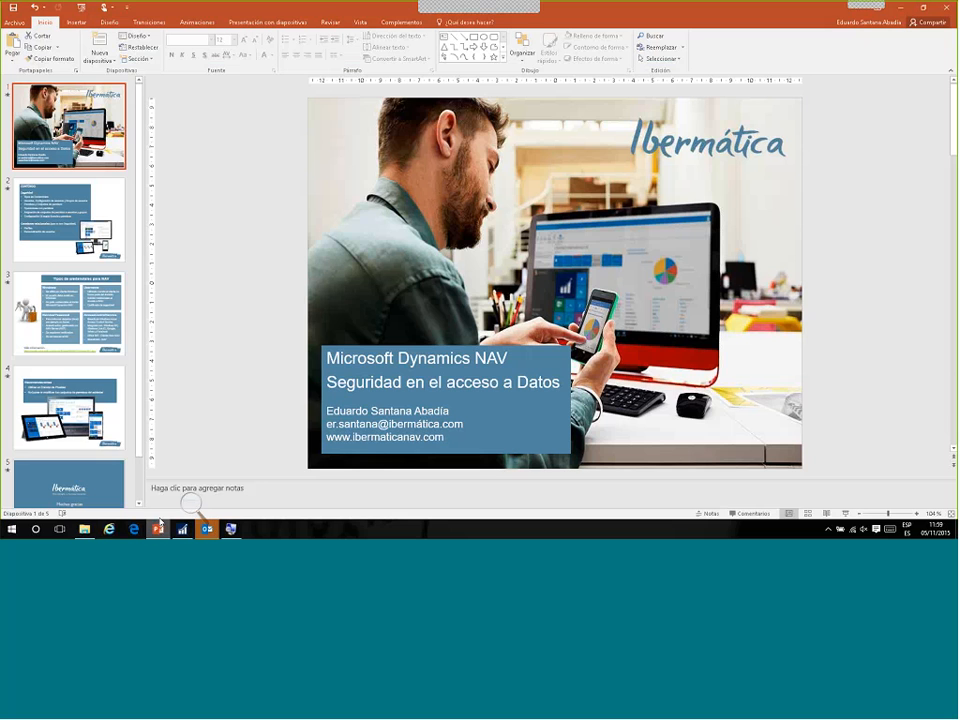
{"action": "left_click", "coordinate": [120, 428]}
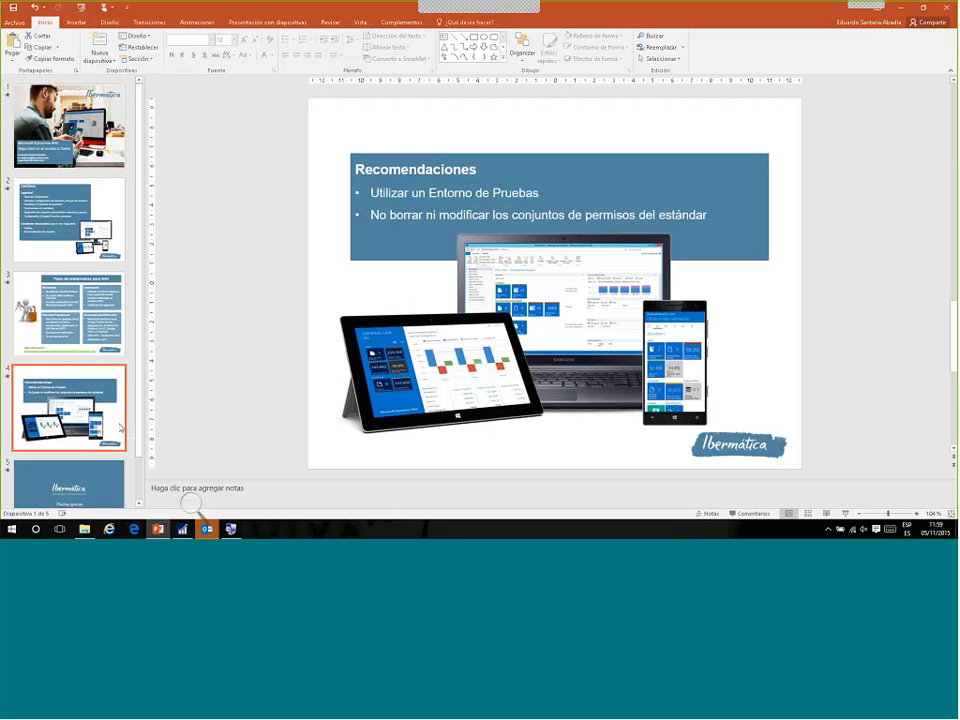
{"action": "key", "text": "ctrl+F5"}
{"action": "key", "text": "Escape"}
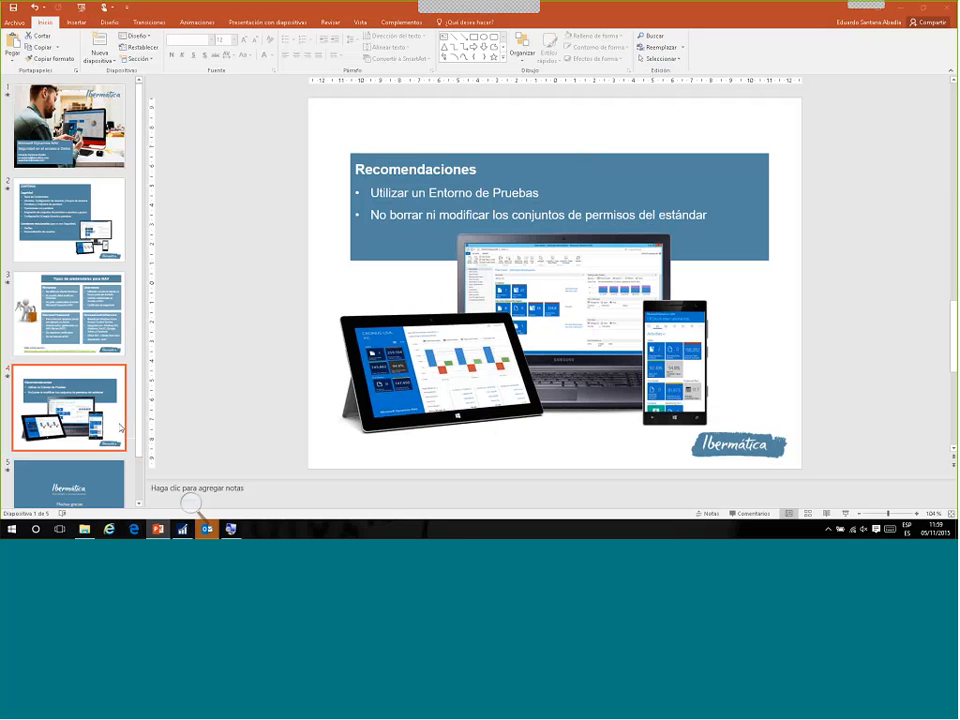